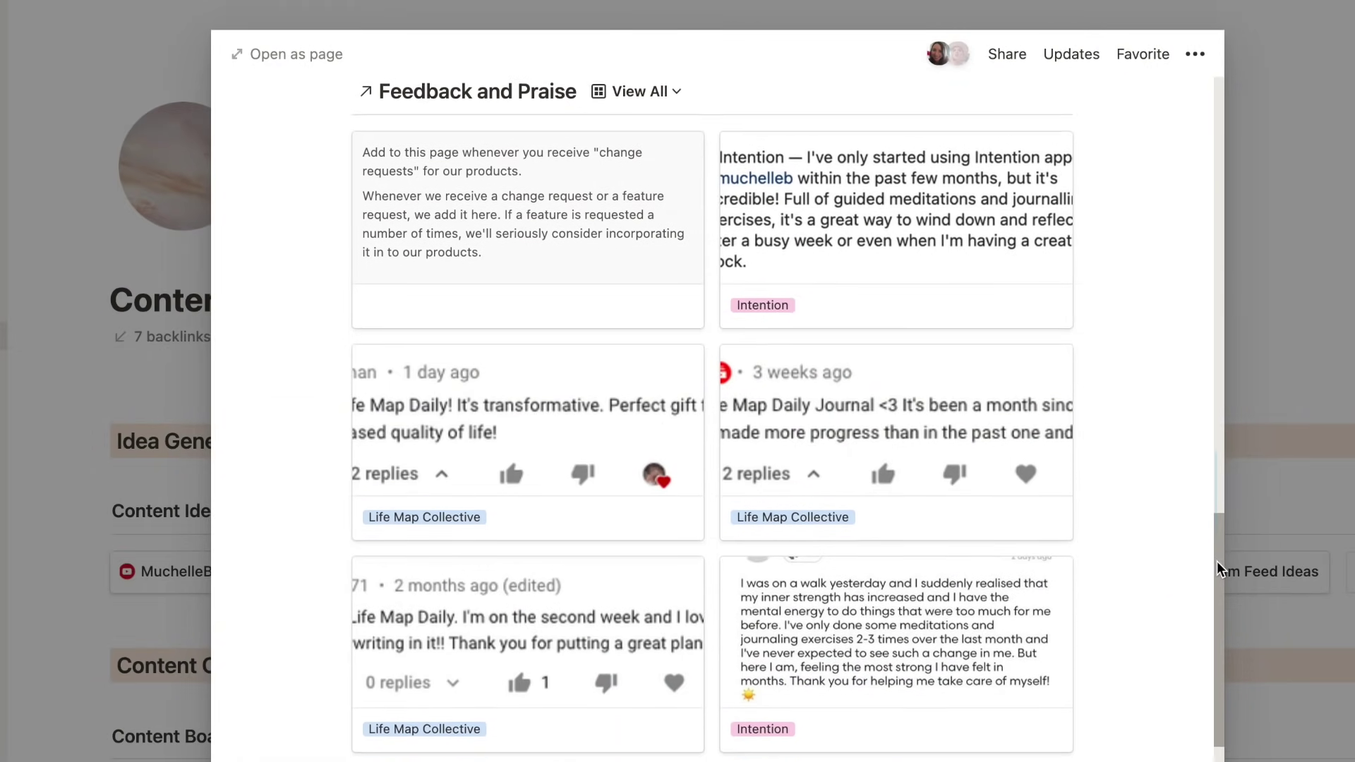
Step: Scroll through the Feedback and Praise peek, then close it to get back to Content Hub
left_click_drag(1219, 579, 1221, 629)
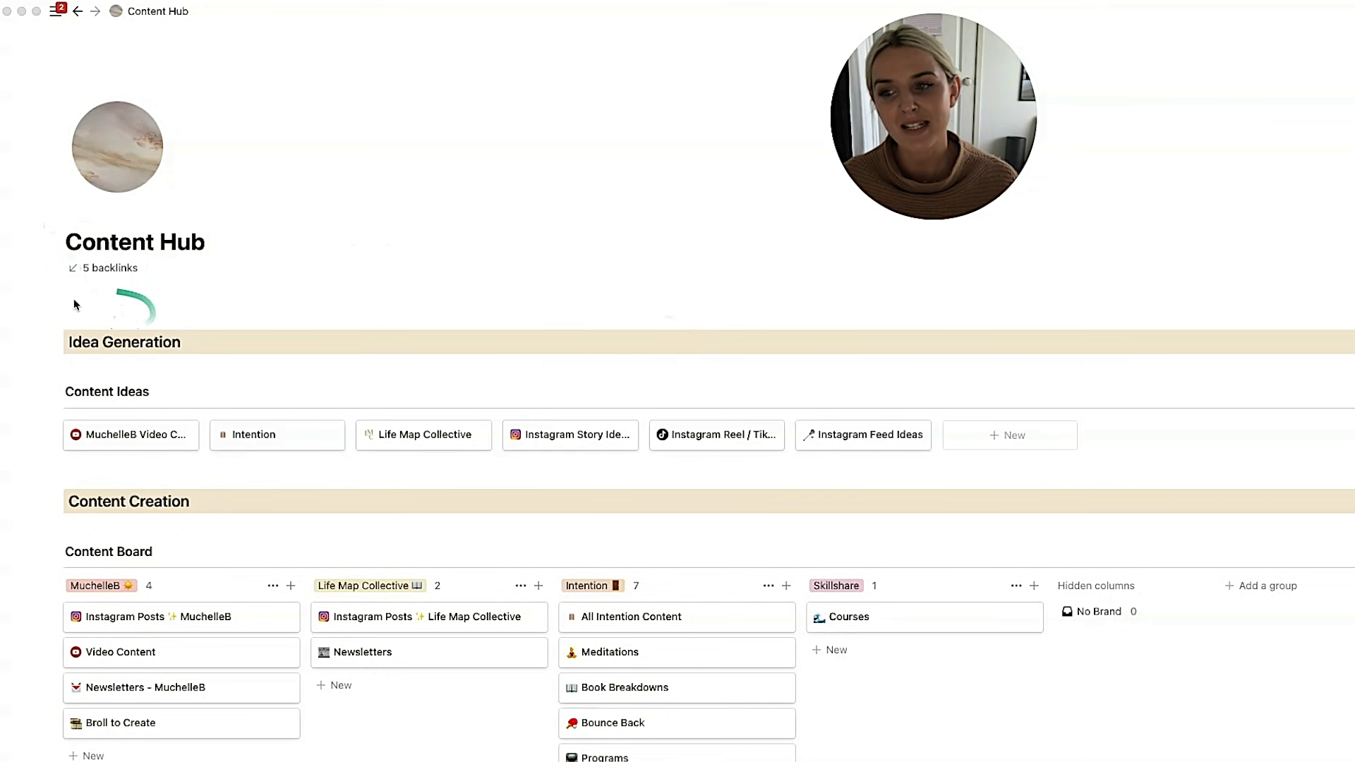
scroll(228, 320, "down", 2)
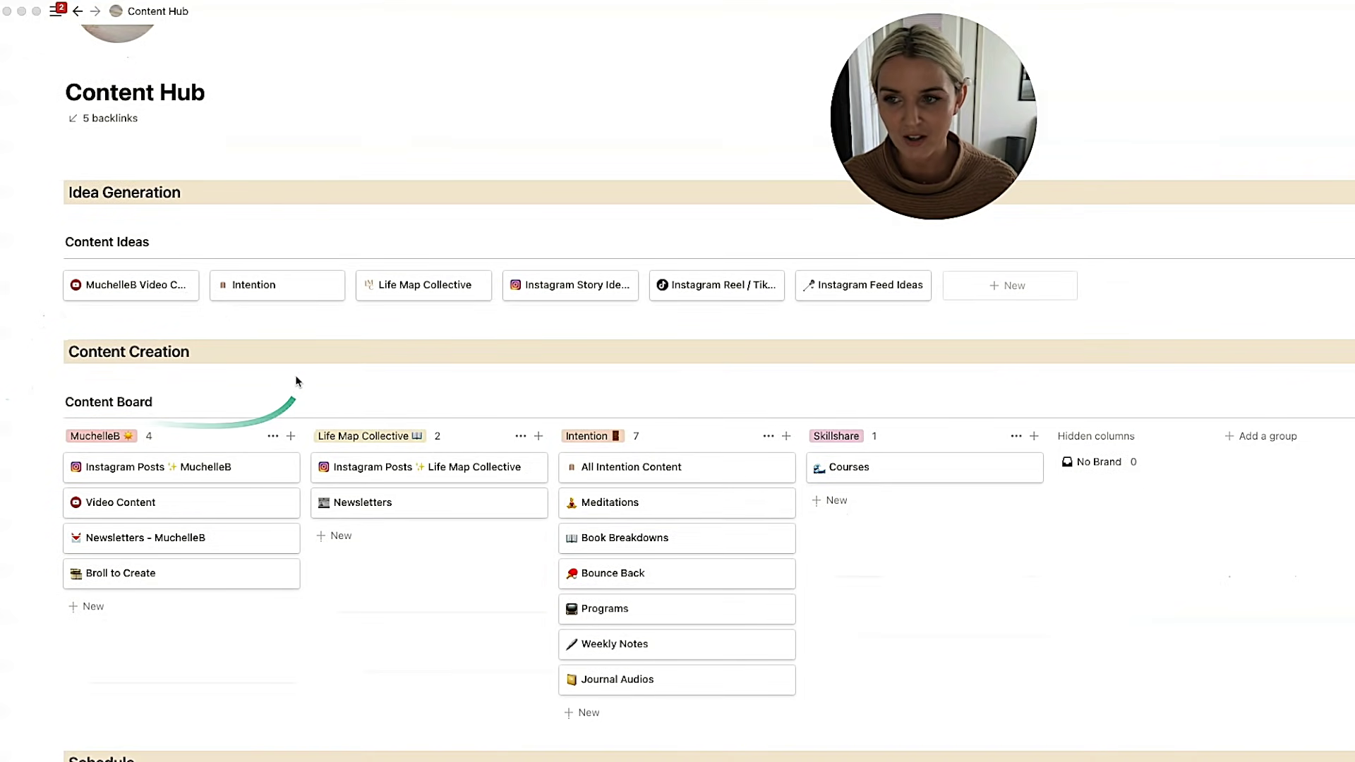
scroll(295, 375, "down", 5)
scroll(276, 403, "down", 8)
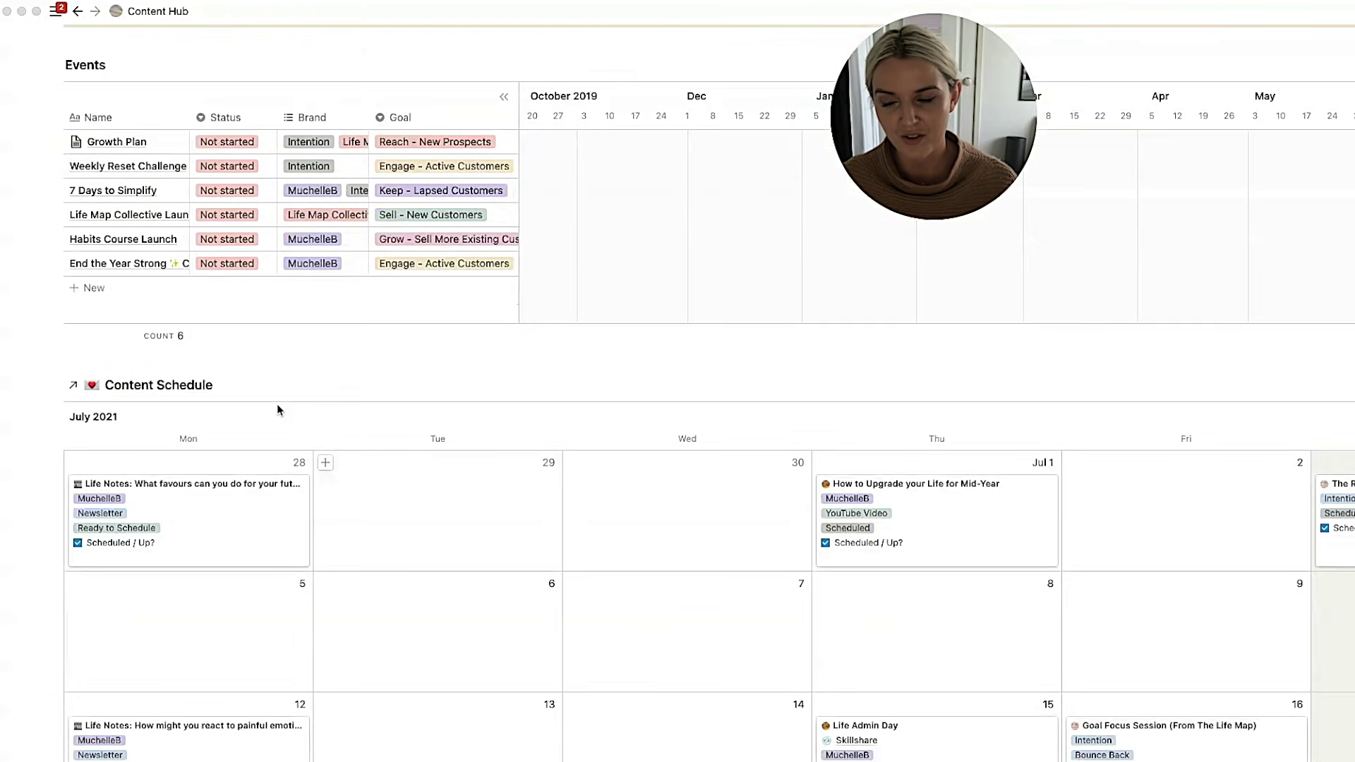
scroll(277, 403, "up", 15)
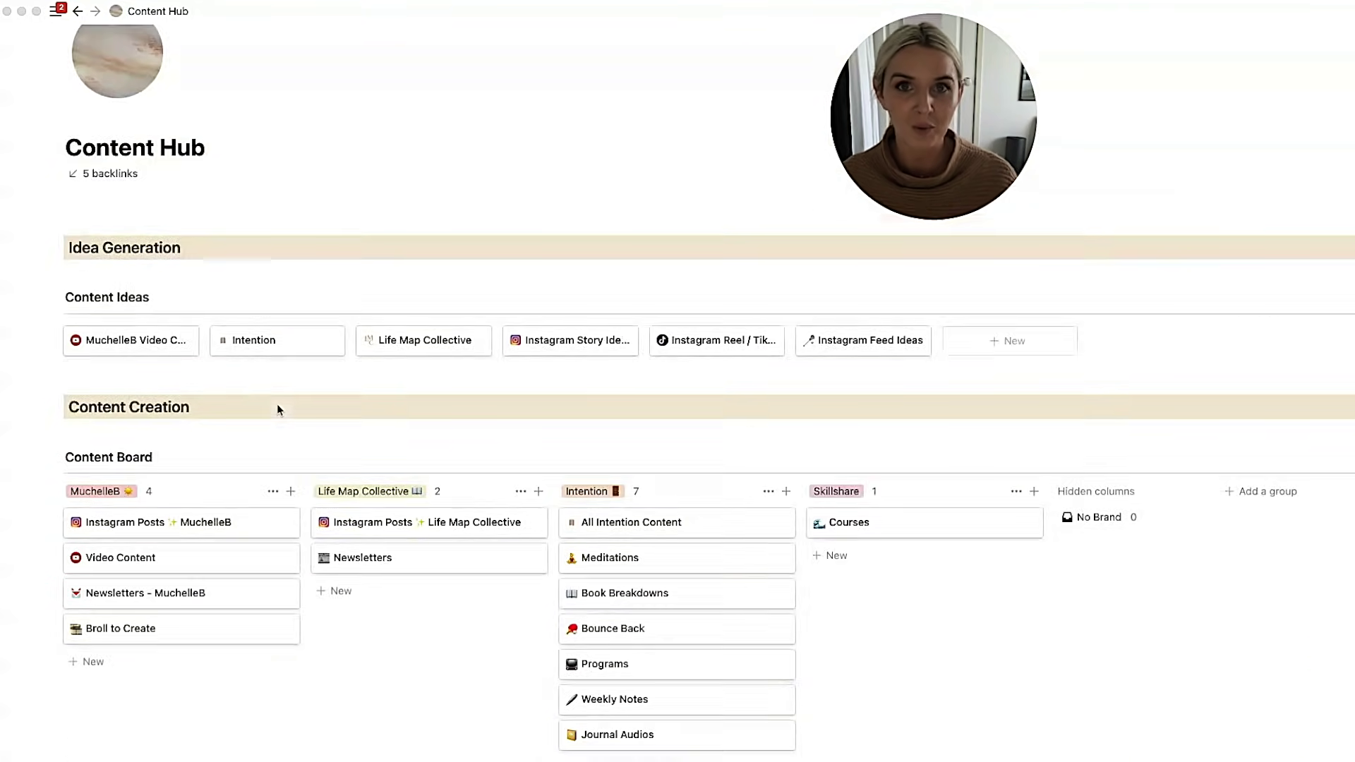
left_click(413, 368)
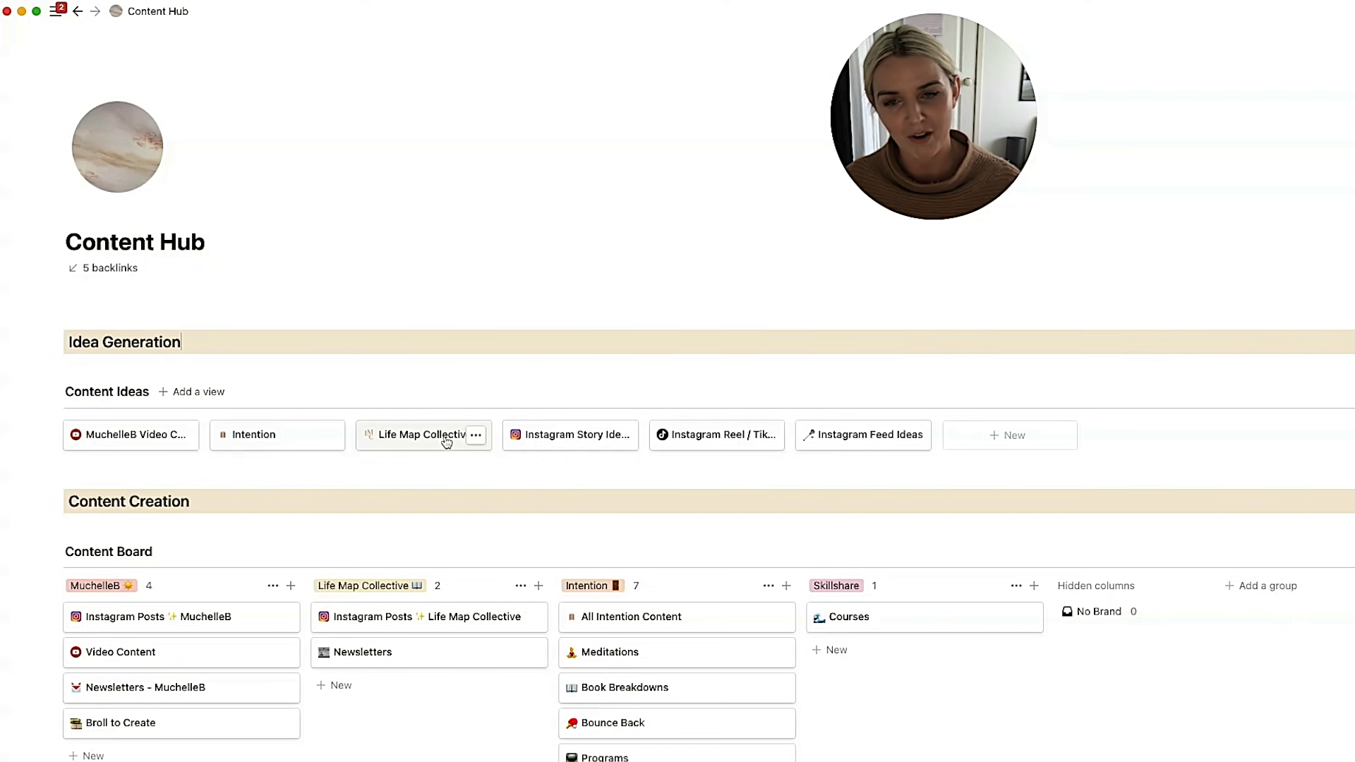
left_click(530, 355)
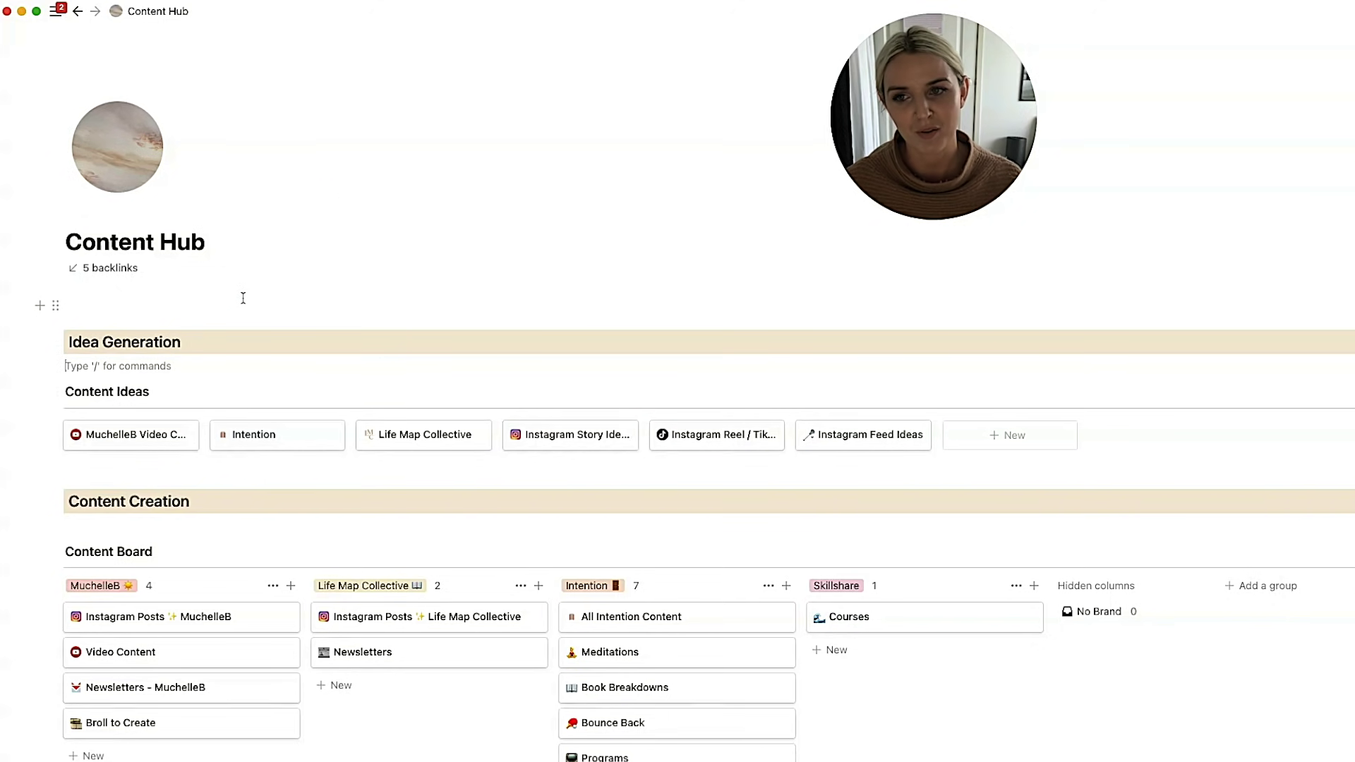
left_click(382, 470)
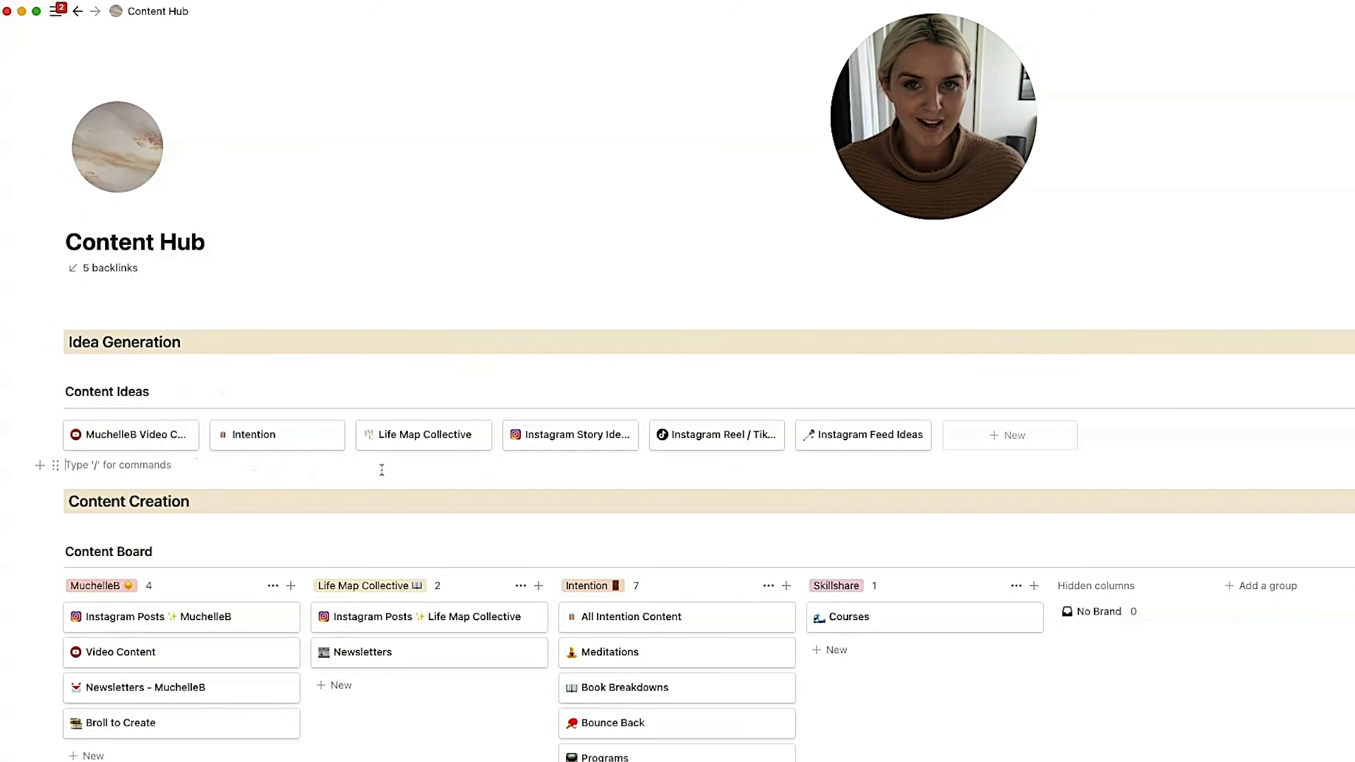
left_click_drag(142, 293, 189, 483)
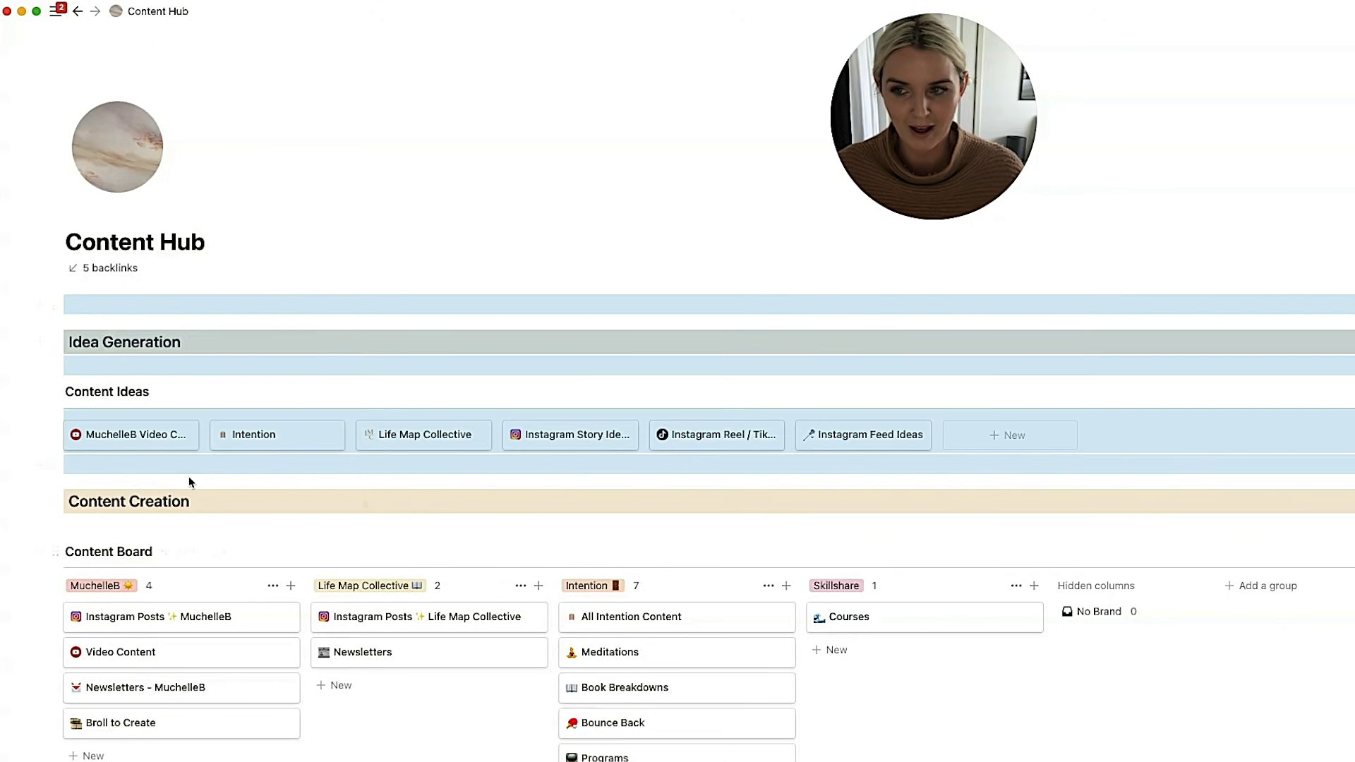
scroll(189, 483, "down", 1)
left_click(189, 476)
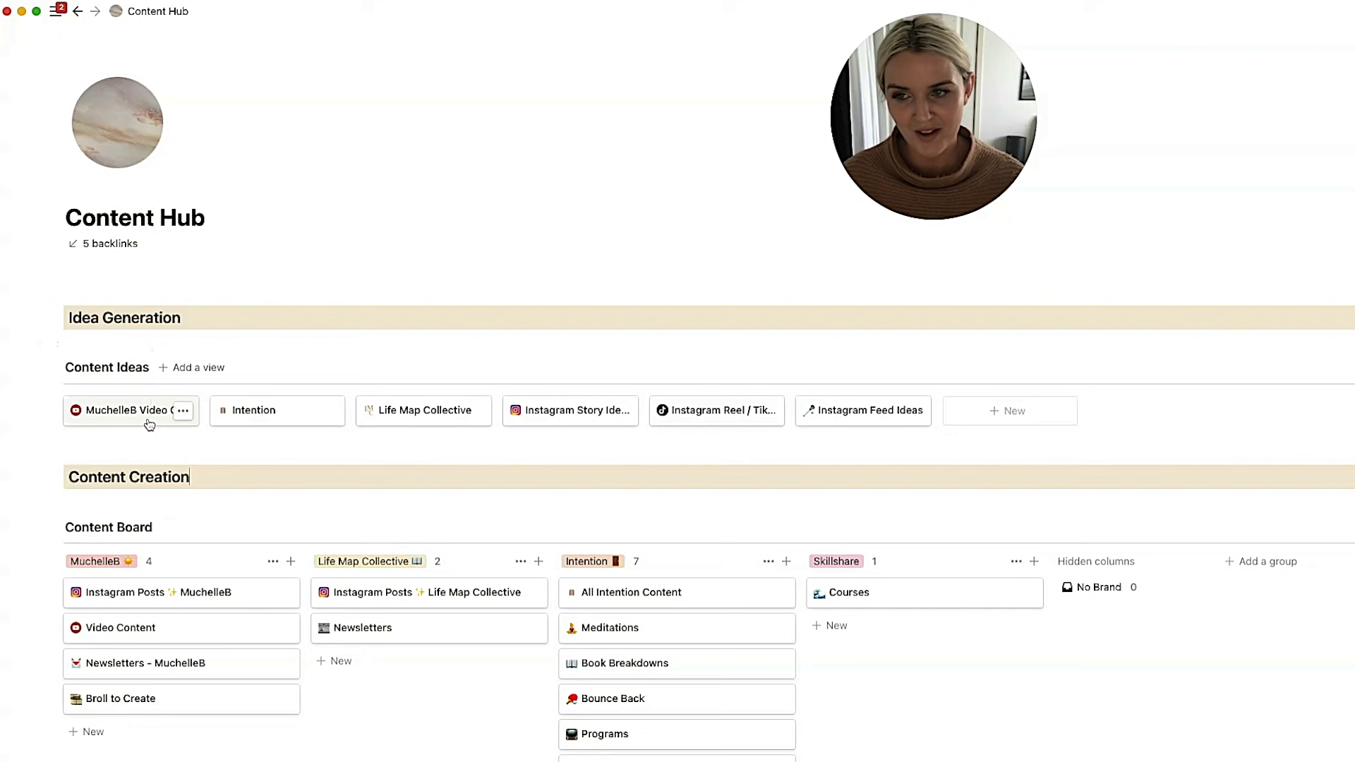
left_click_drag(121, 421, 151, 423)
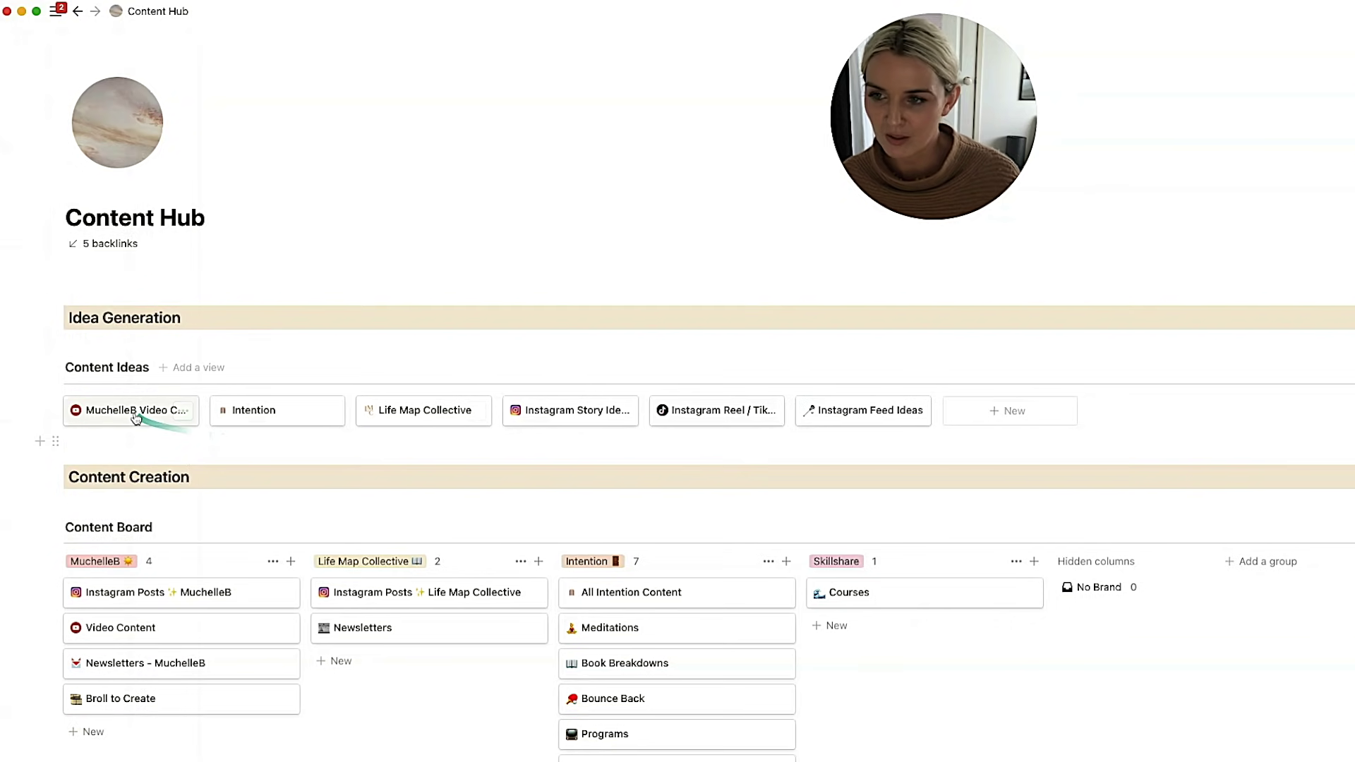
left_click(134, 416)
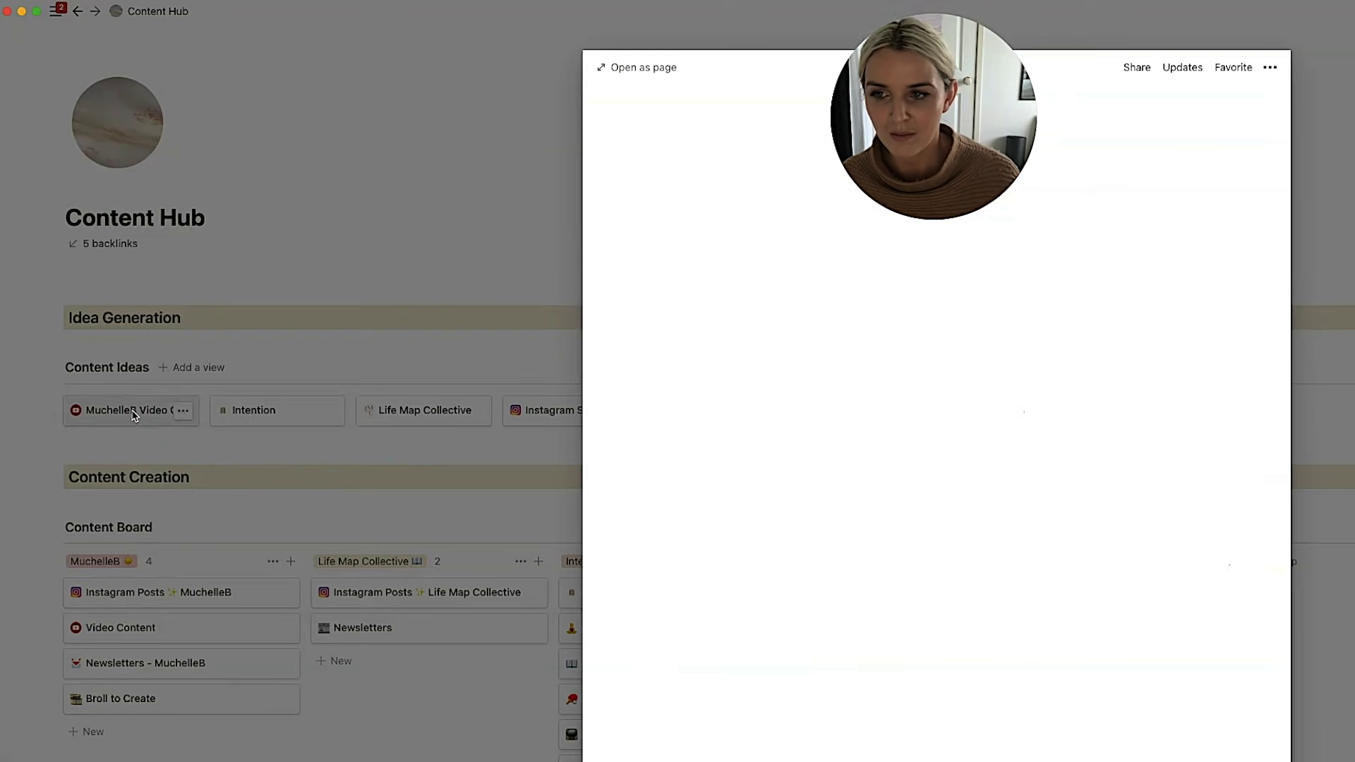
Step: Open MuchelleB Video Content Ideas as a full page and look over its Content Schedule board views
left_click(643, 67)
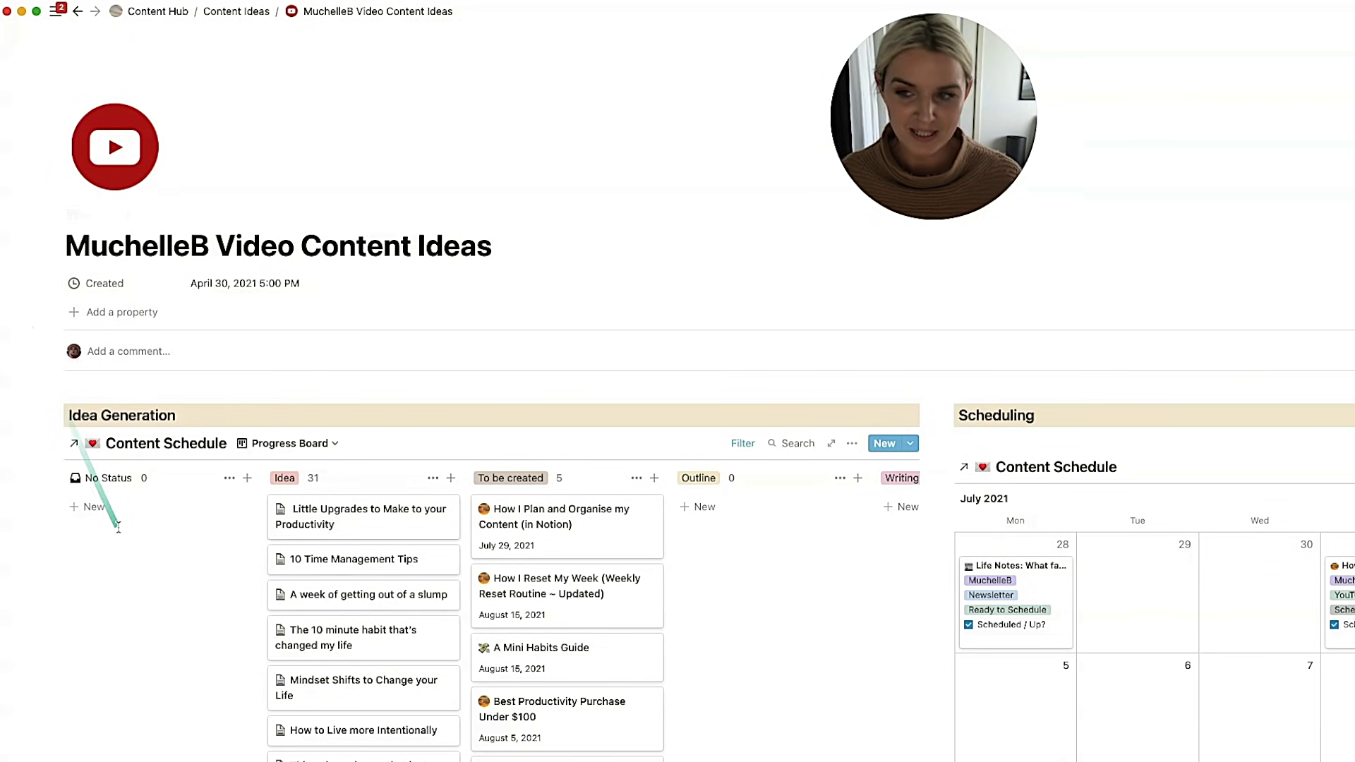
left_click_drag(7, 389, 1034, 416)
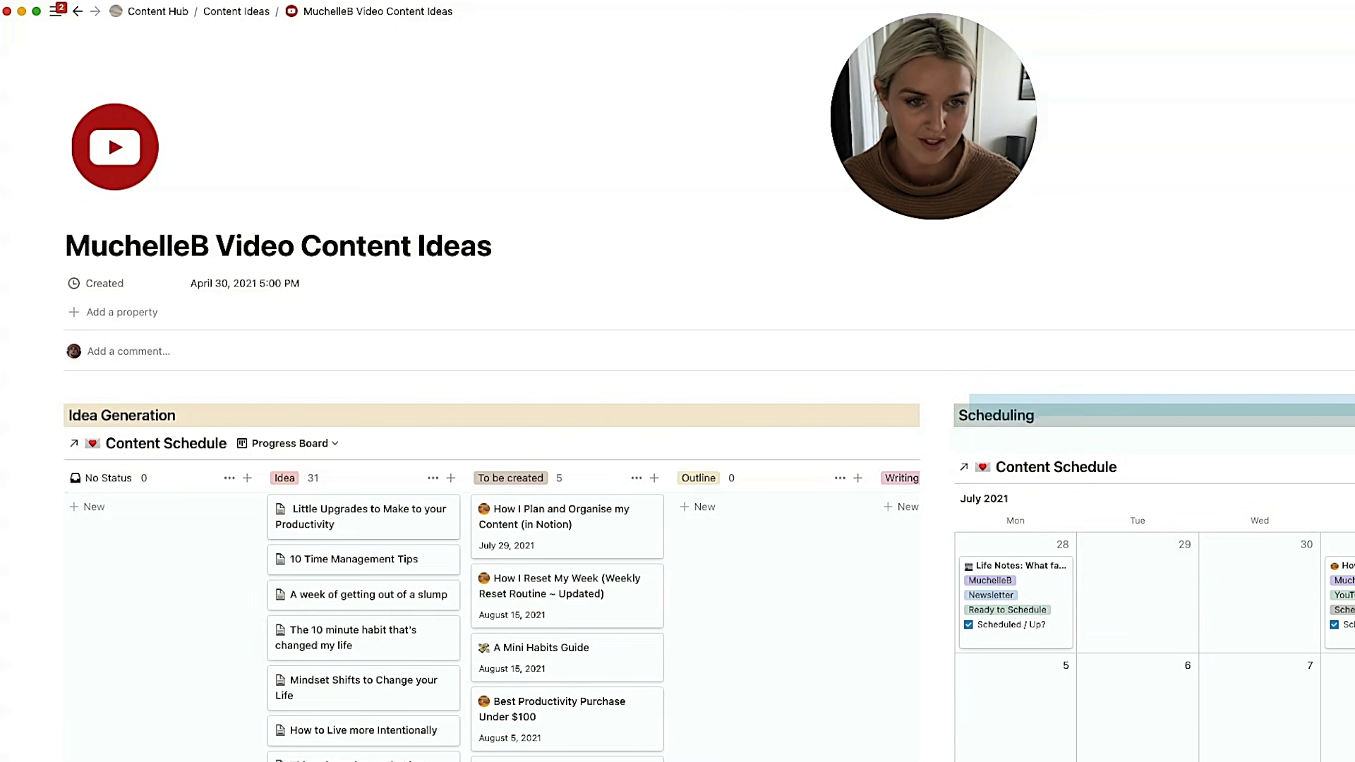
left_click(269, 445)
left_click(268, 445)
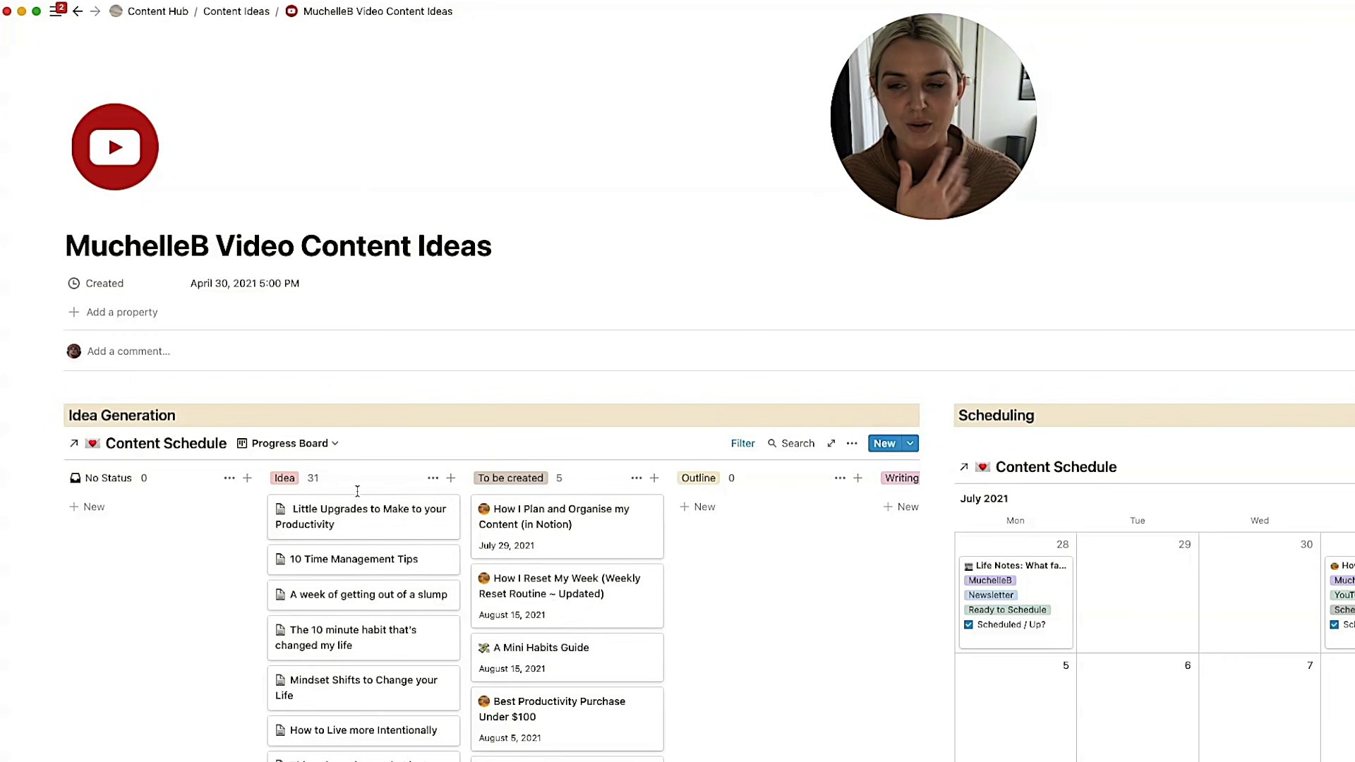
scroll(357, 490, "down", 5)
scroll(357, 490, "up", 5)
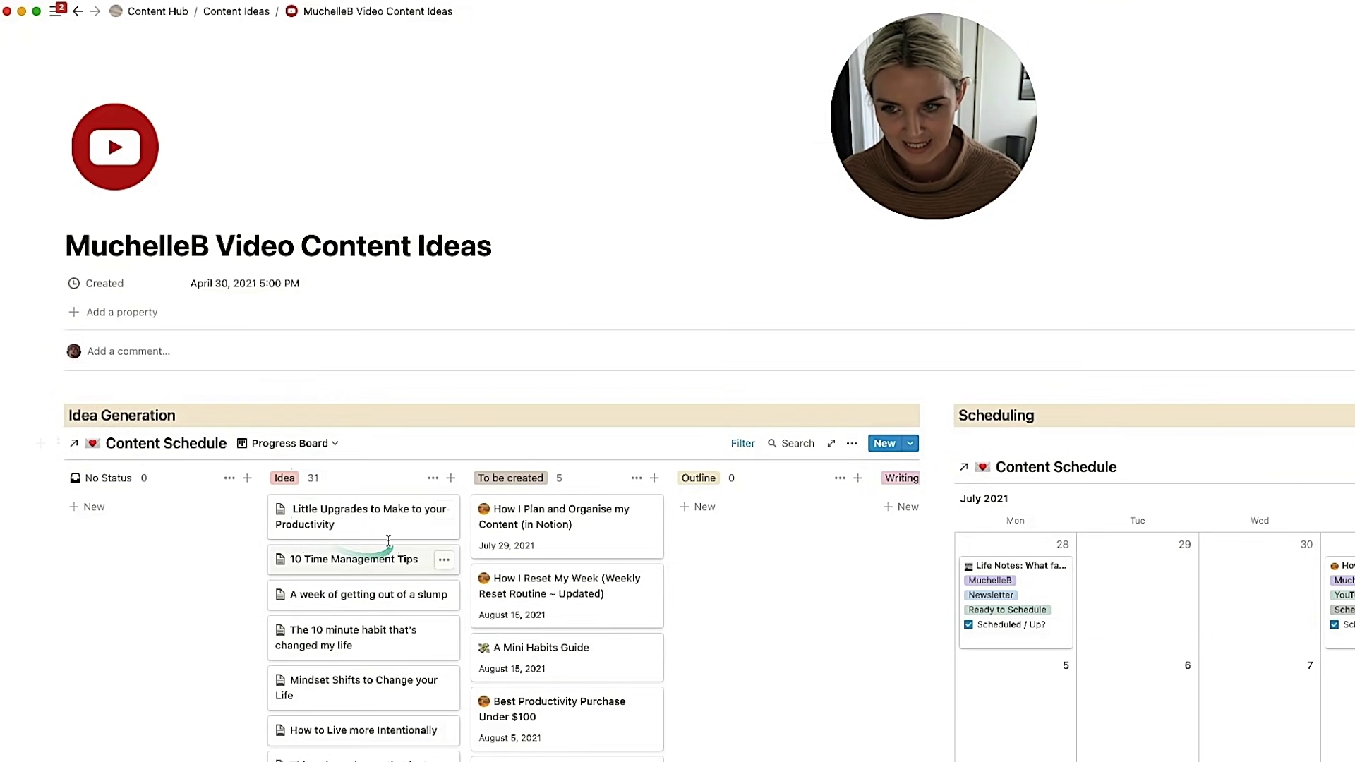
scroll(455, 470, "down", 1)
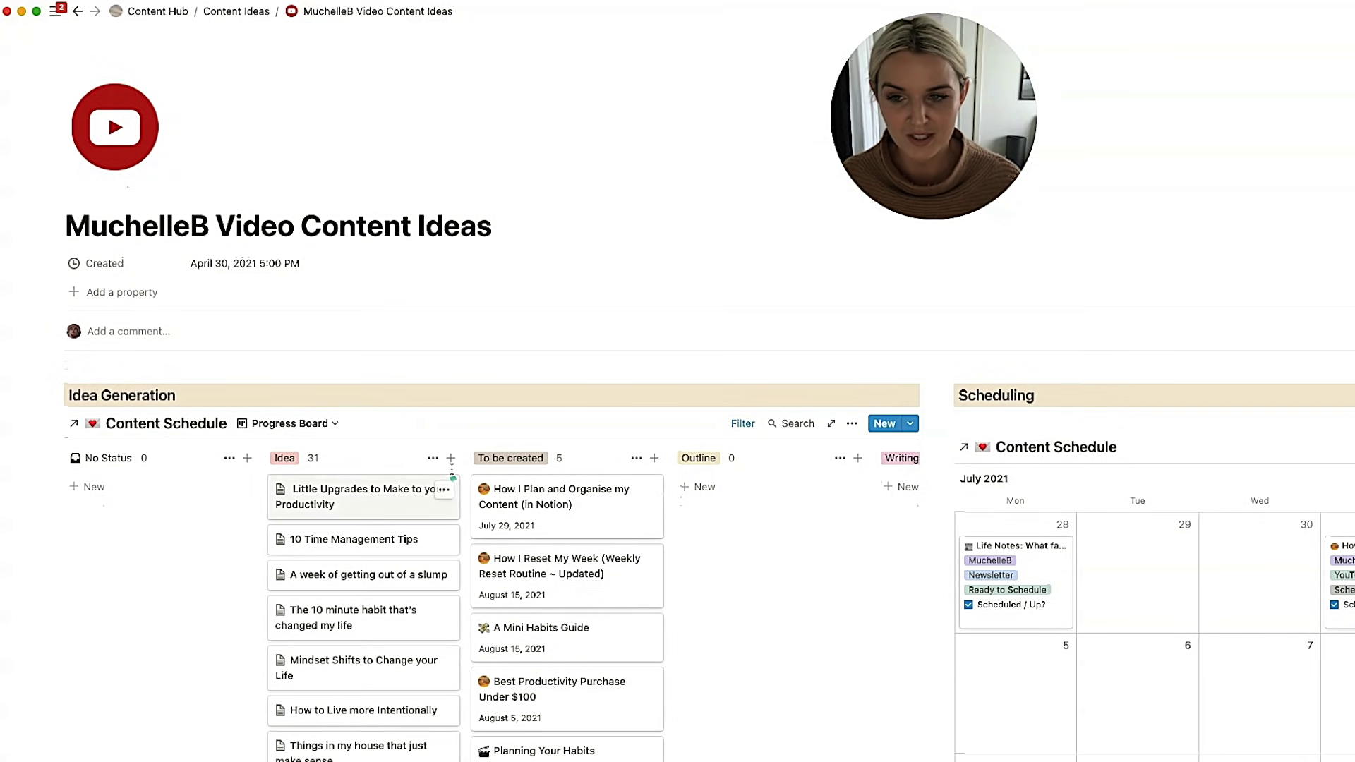
scroll(451, 460, "up", 1)
Step: Add a card named 'Video Idea' at the top of the Idea column
left_click(450, 478)
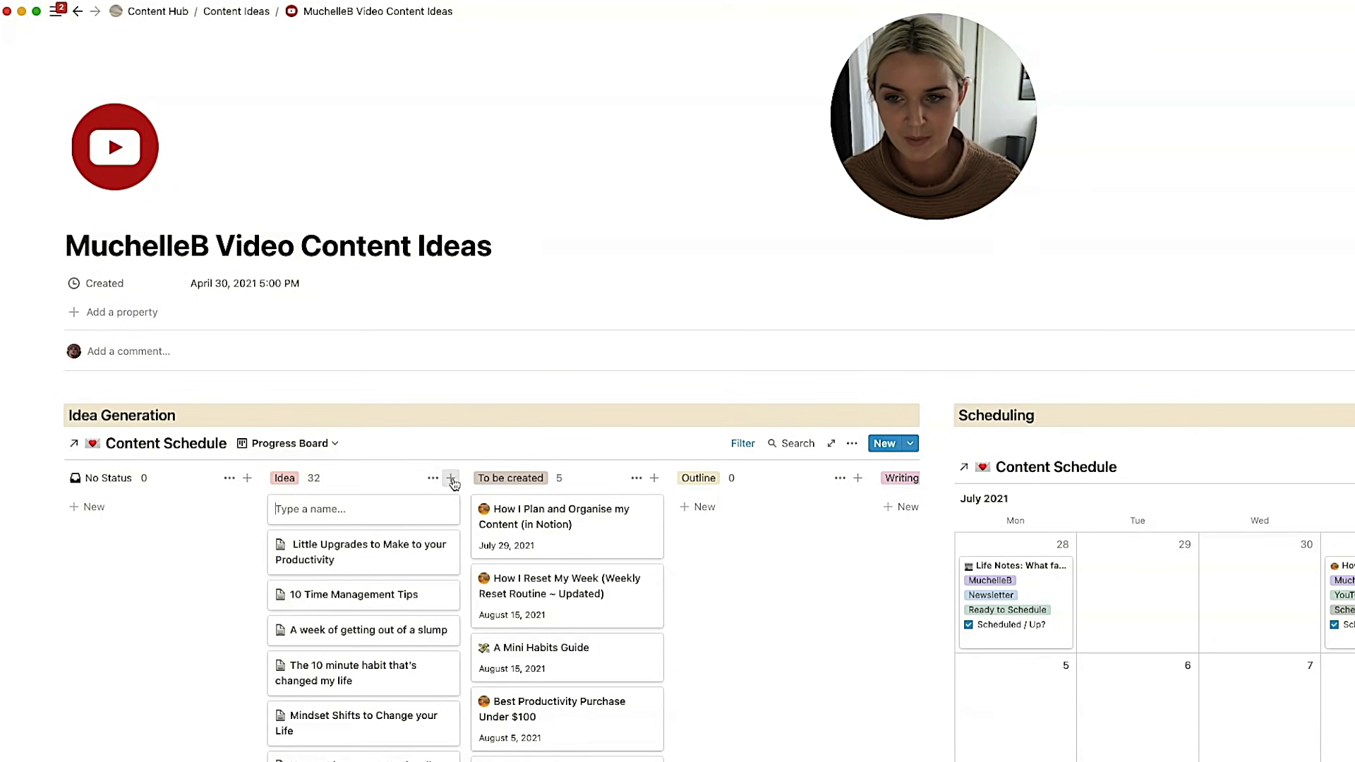
type("Video Idea")
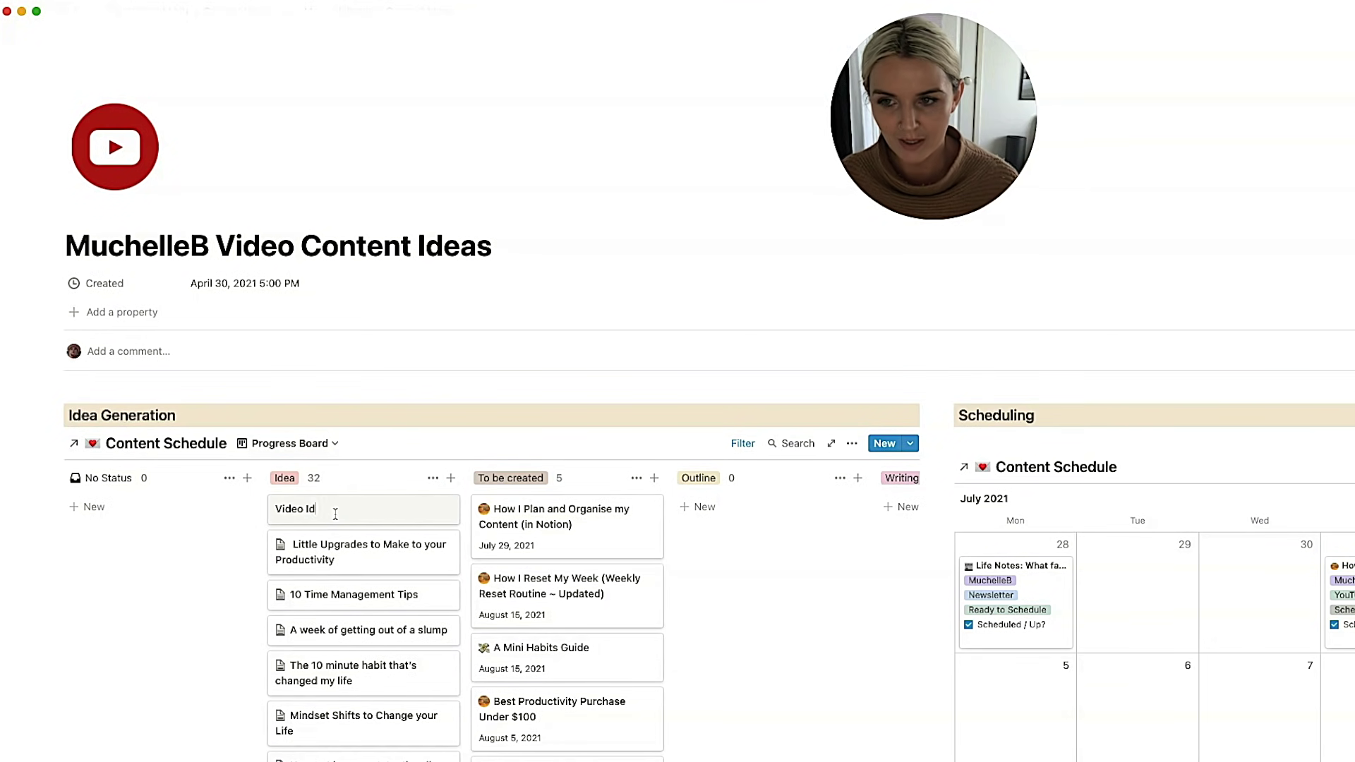
key("Return")
Step: Open the Video Idea card, try typing in its body, then close it
left_click(366, 514)
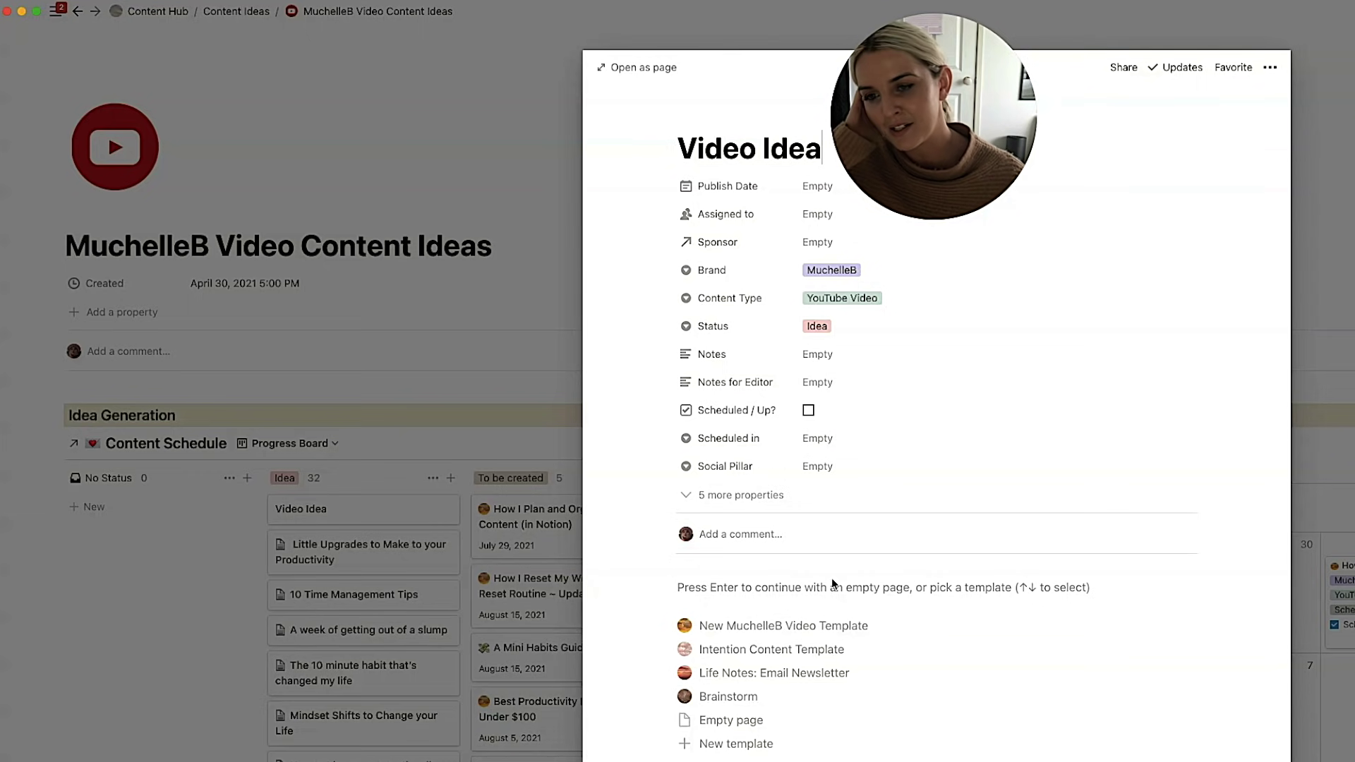
left_click(766, 591)
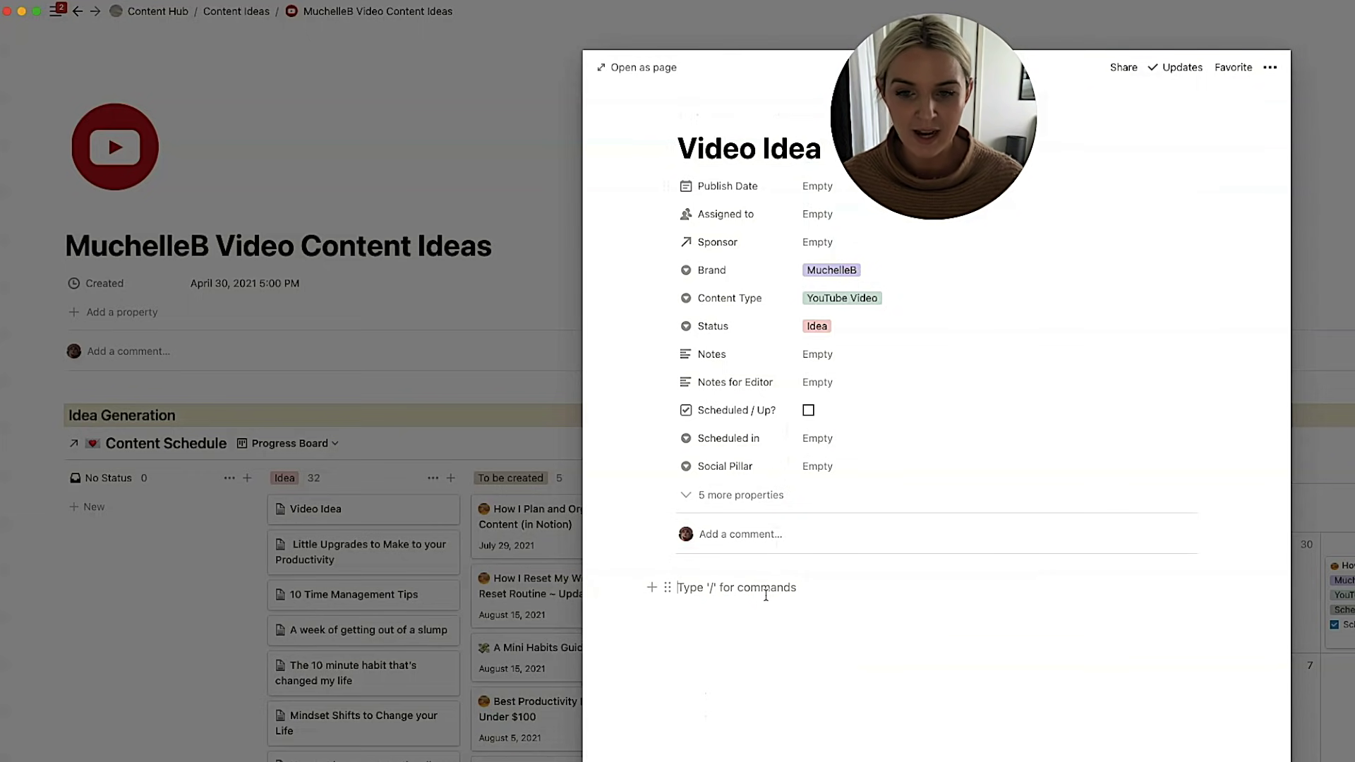
type("n-")
key("BackSpace")
key("BackSpace")
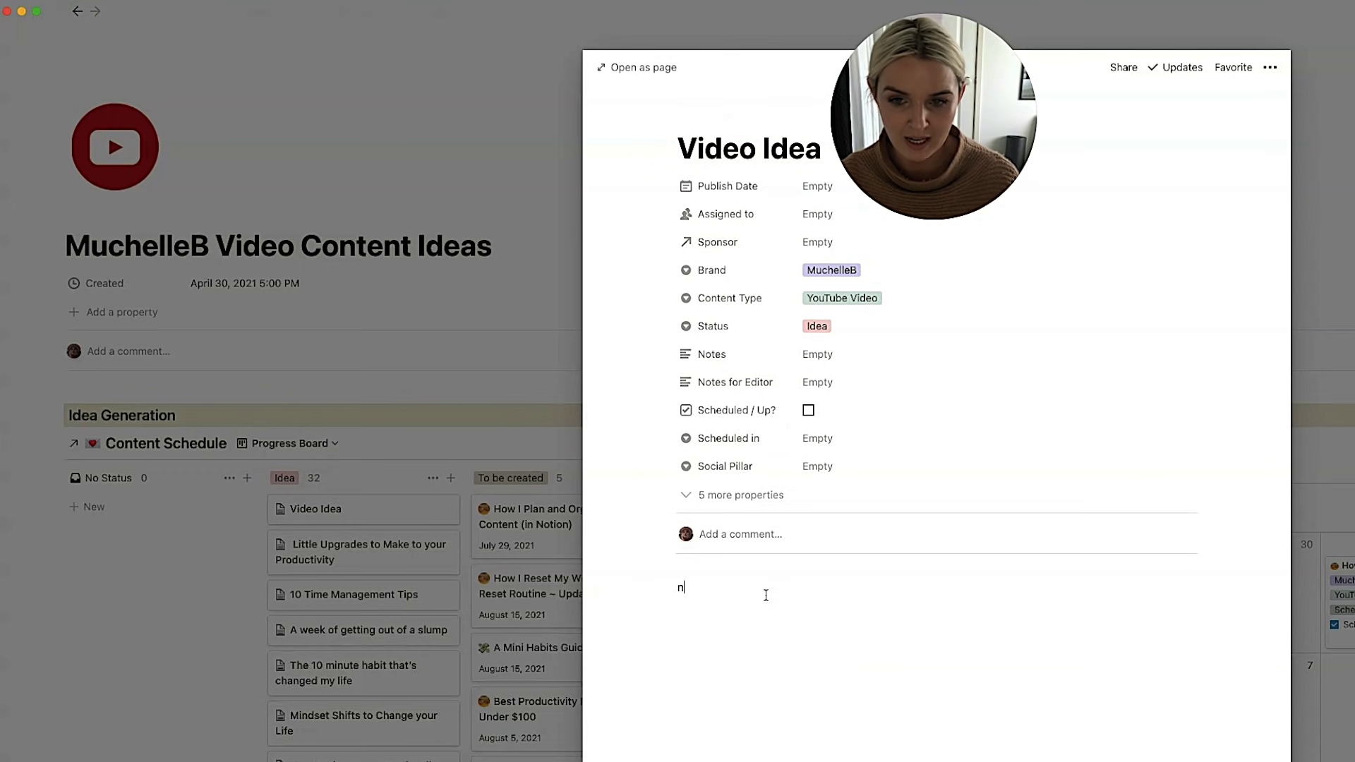
type("-Thought")
key("BackSpace")
key("BackSpace")
key("BackSpace")
key("BackSpace")
key("BackSpace")
key("BackSpace")
key("BackSpace")
key("BackSpace")
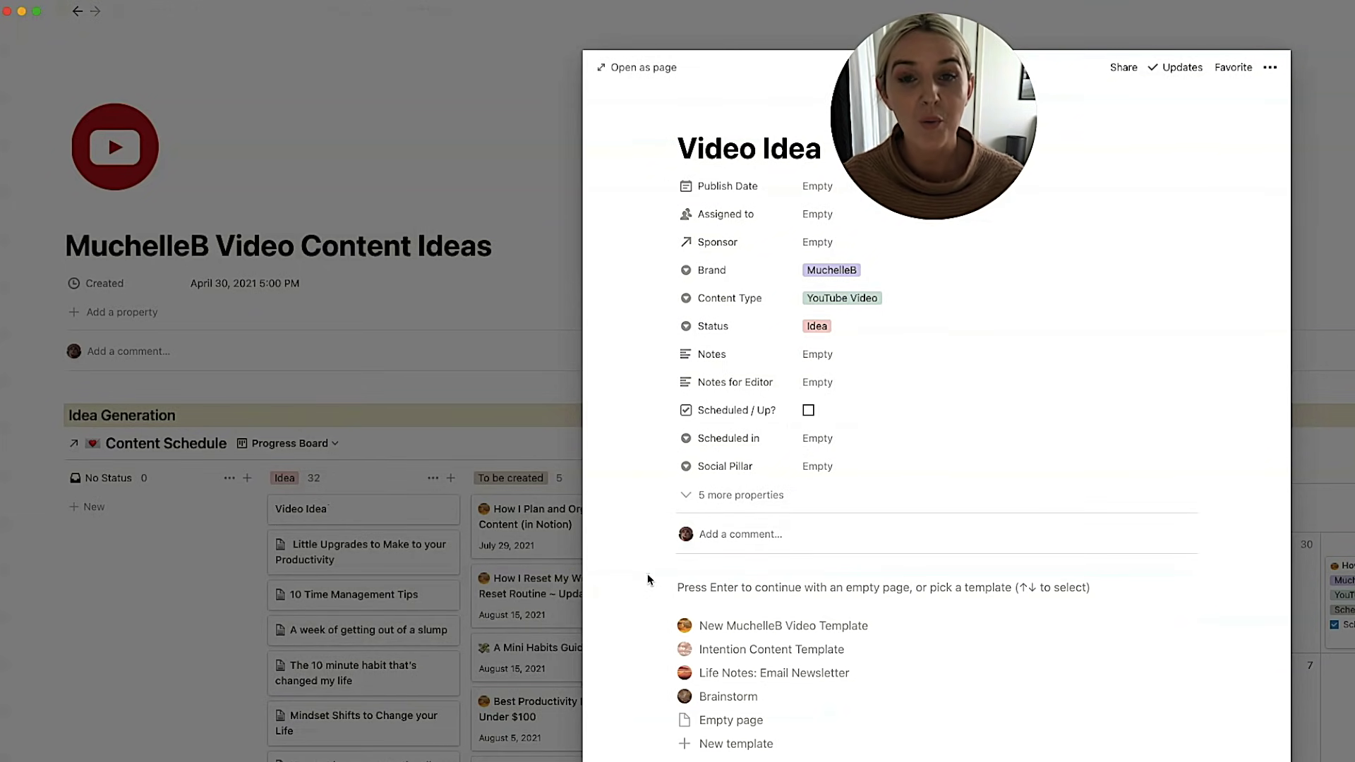
left_click(502, 298)
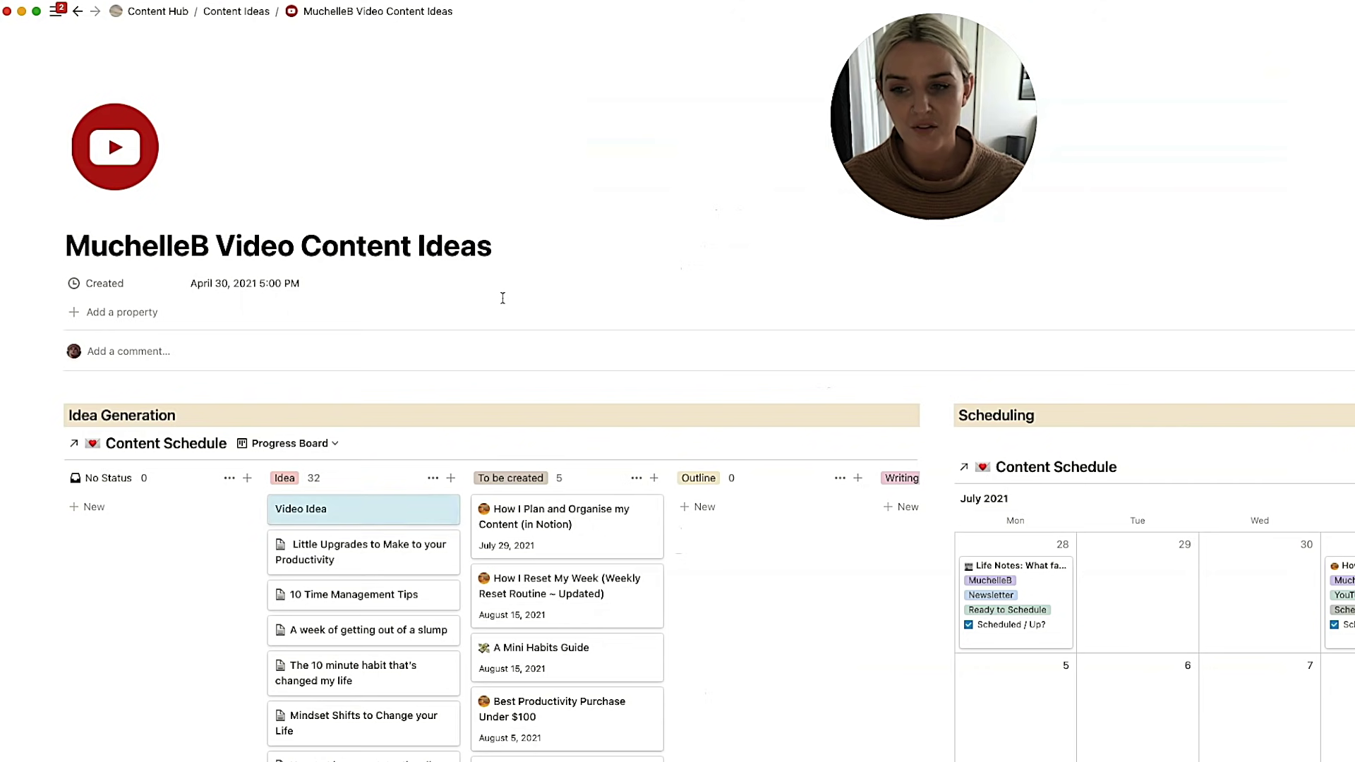
Step: Delete the Video Idea card, returning the Idea column to 31
right_click(339, 508)
left_click(347, 560)
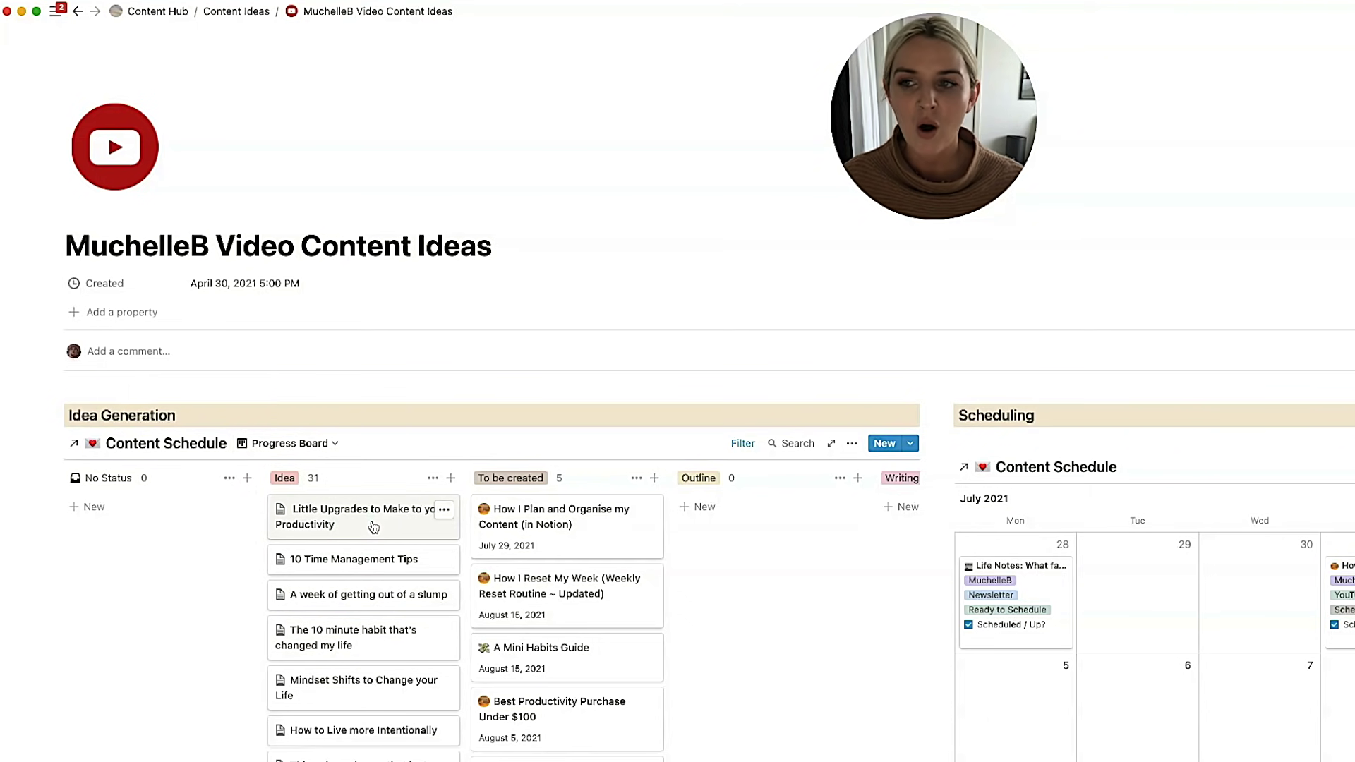
scroll(373, 527, "down", 1)
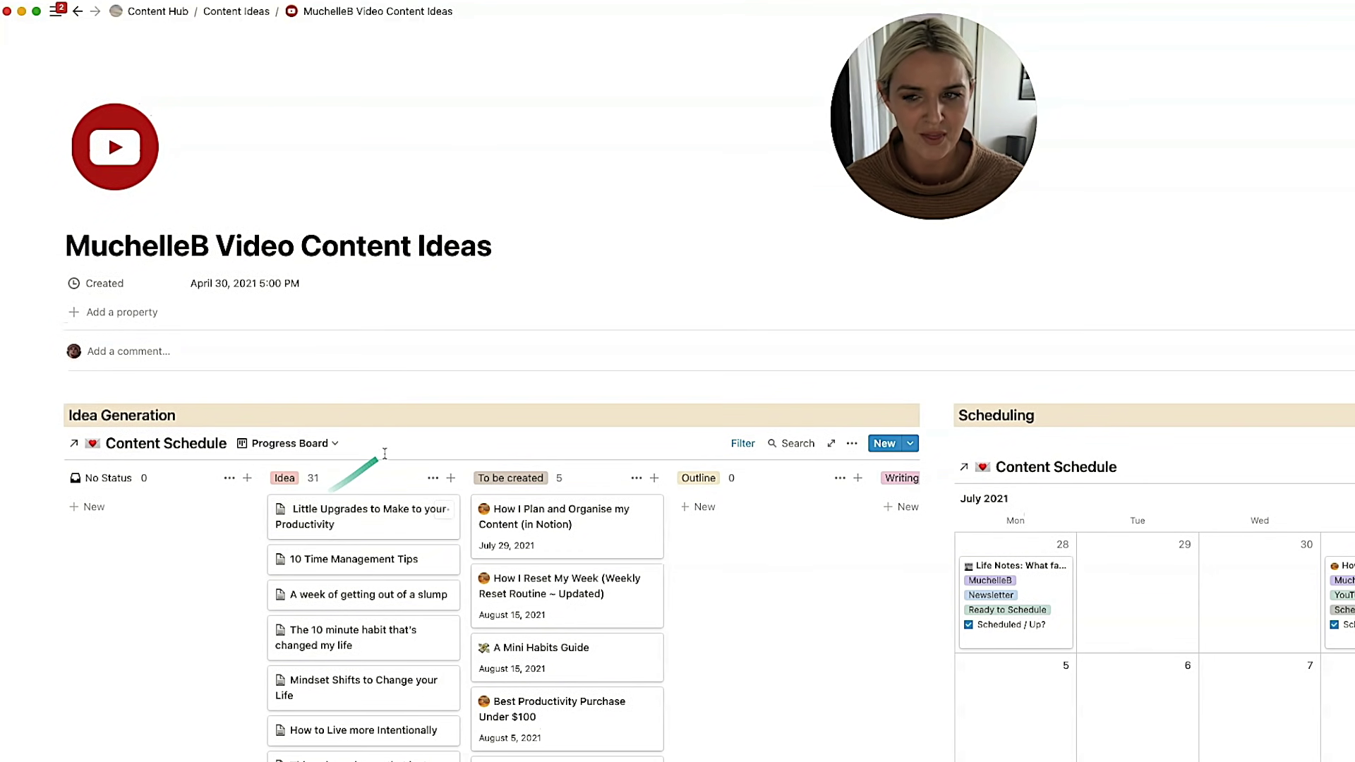
scroll(358, 428, "down", 2)
scroll(302, 499, "up", 2)
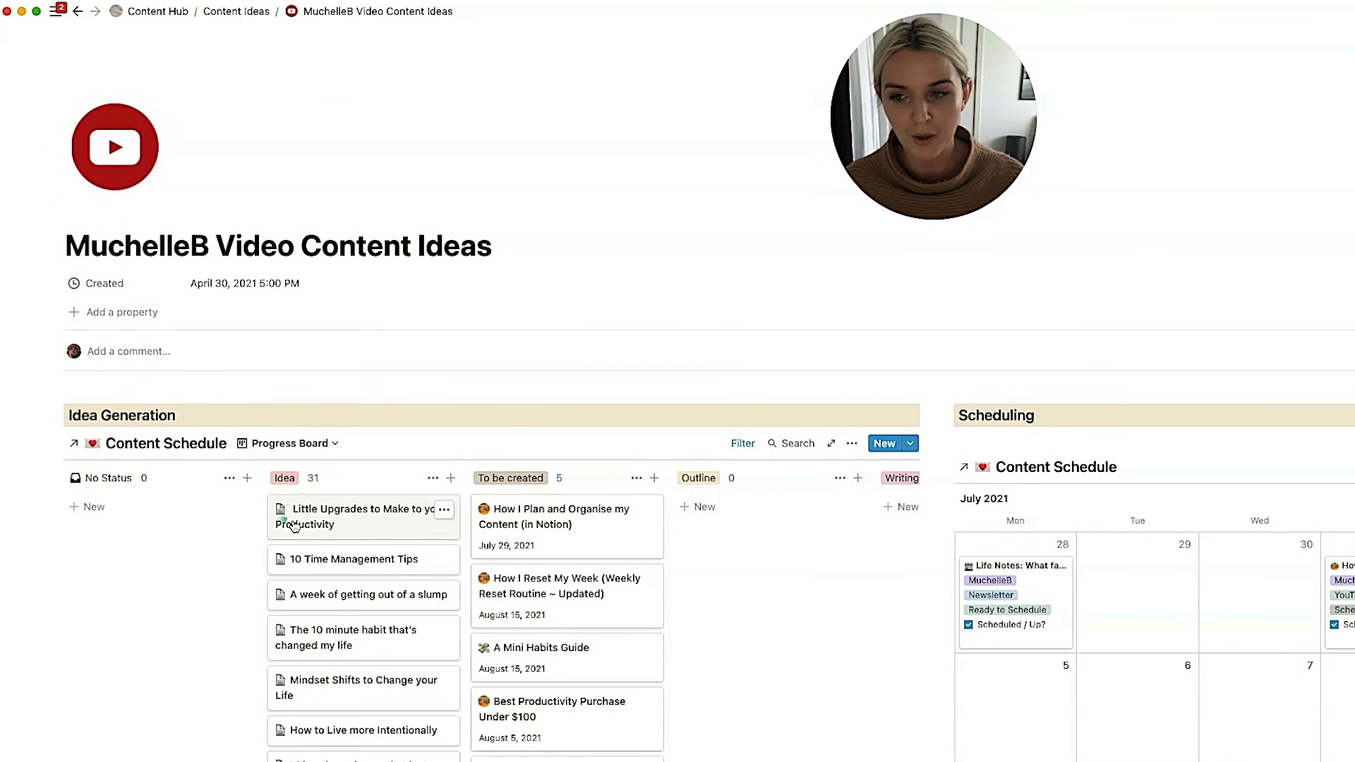
Step: Drag the Little Upgrades card onto the calendar and back, then return to Content Hub
left_click_drag(295, 526, 977, 494)
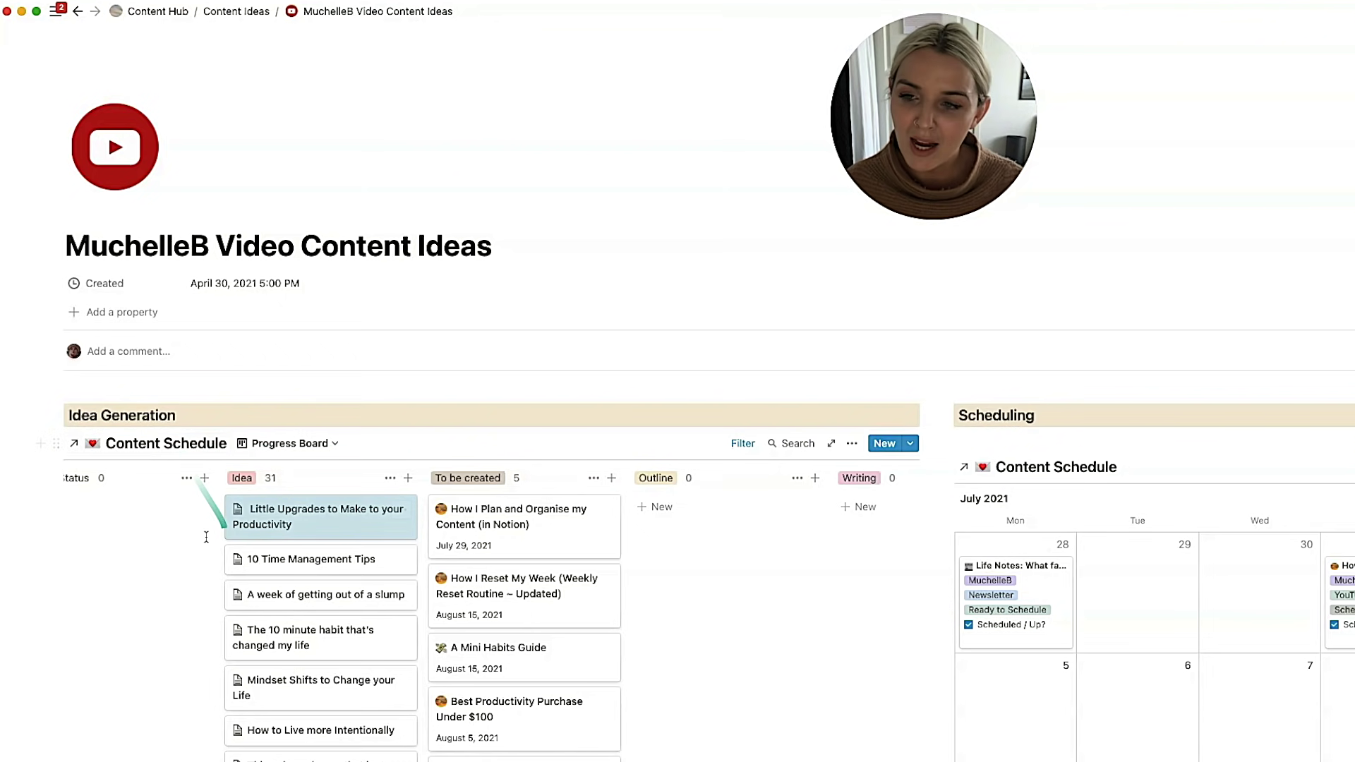
left_click_drag(519, 492, 341, 501)
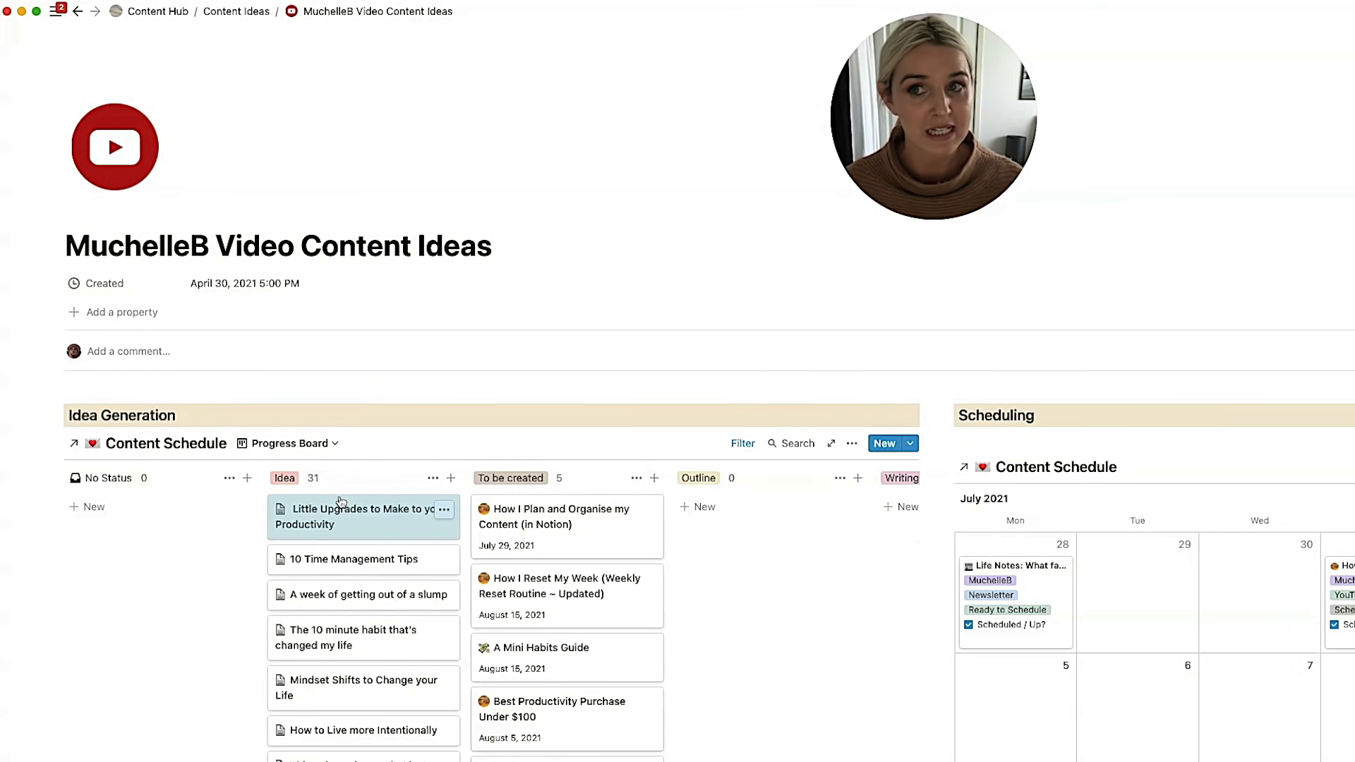
left_click(121, 11)
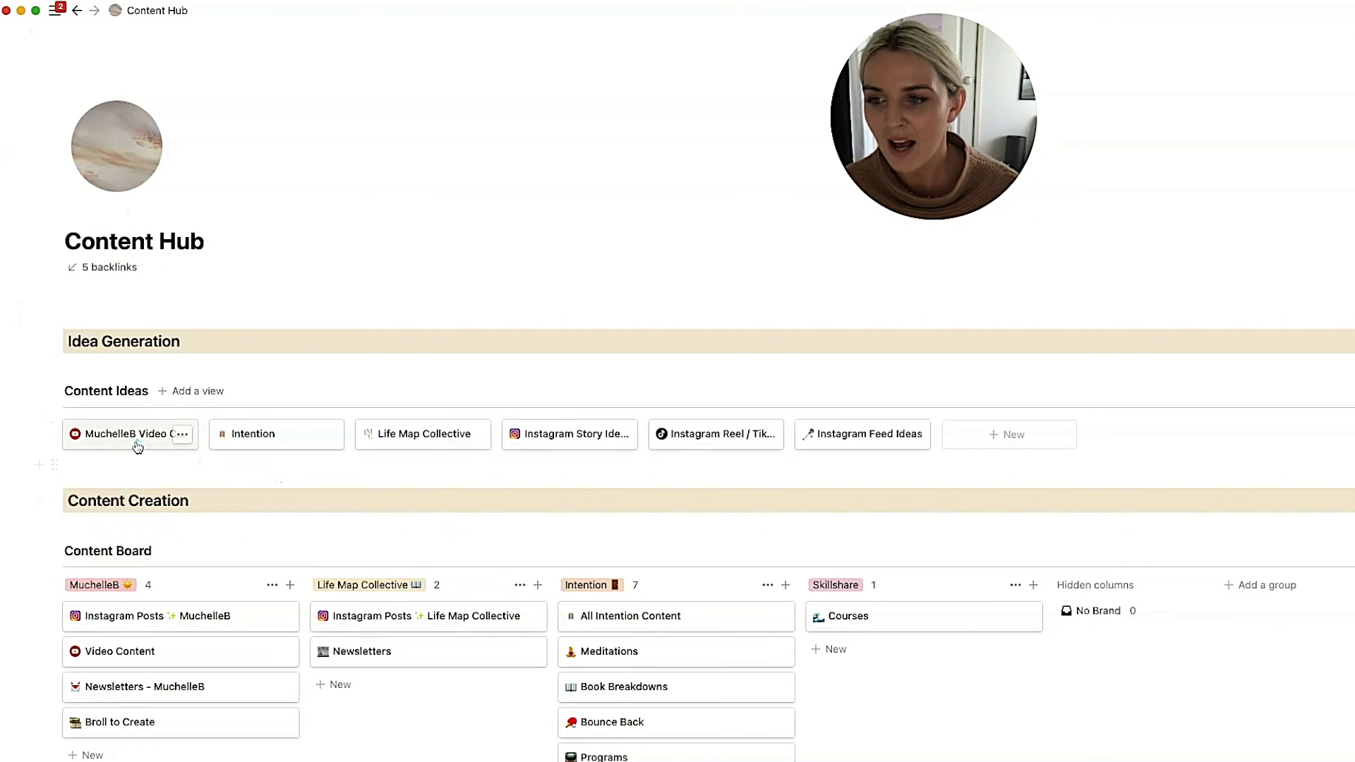
Step: Preview the MuchelleB Video and Intention idea pages, then go back to Content Ideas
left_click(137, 442)
left_click(227, 508)
left_click(256, 439)
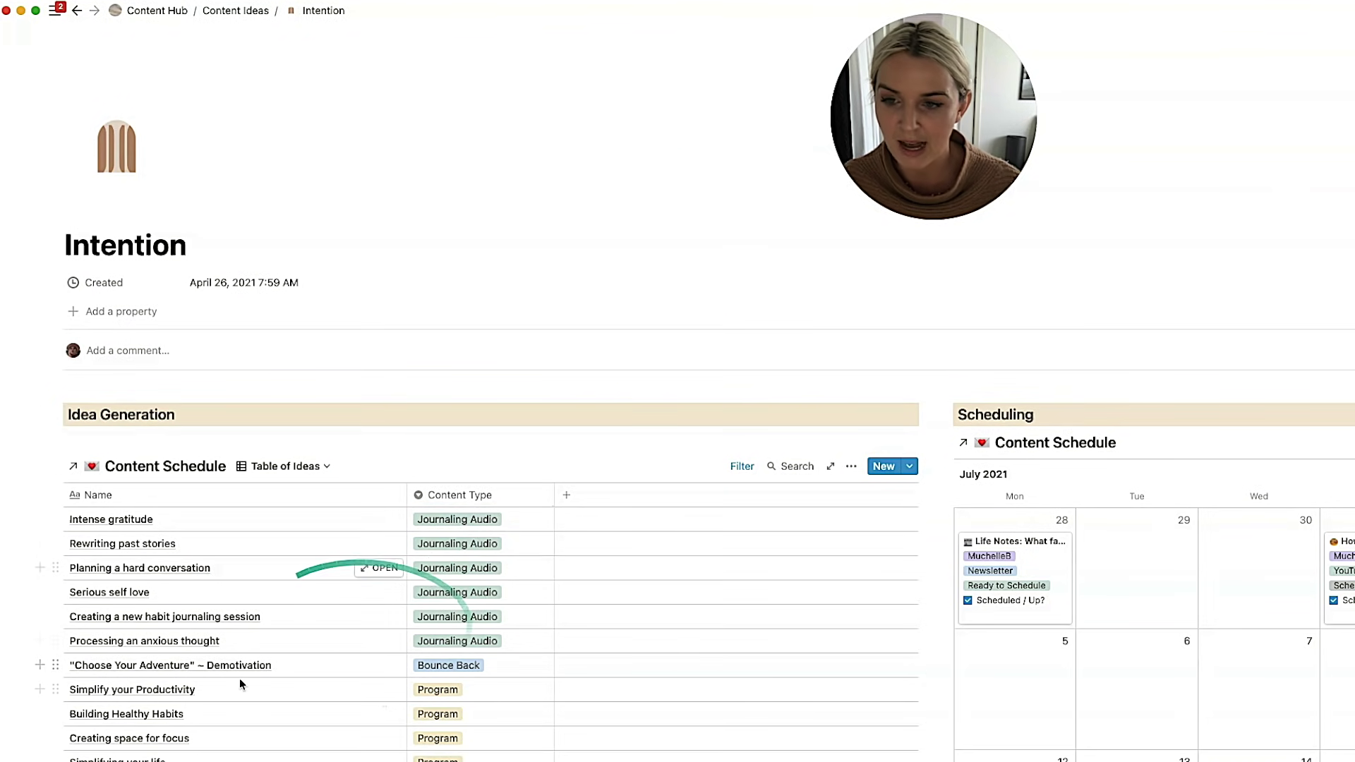
scroll(270, 684, "down", 4)
scroll(270, 684, "up", 5)
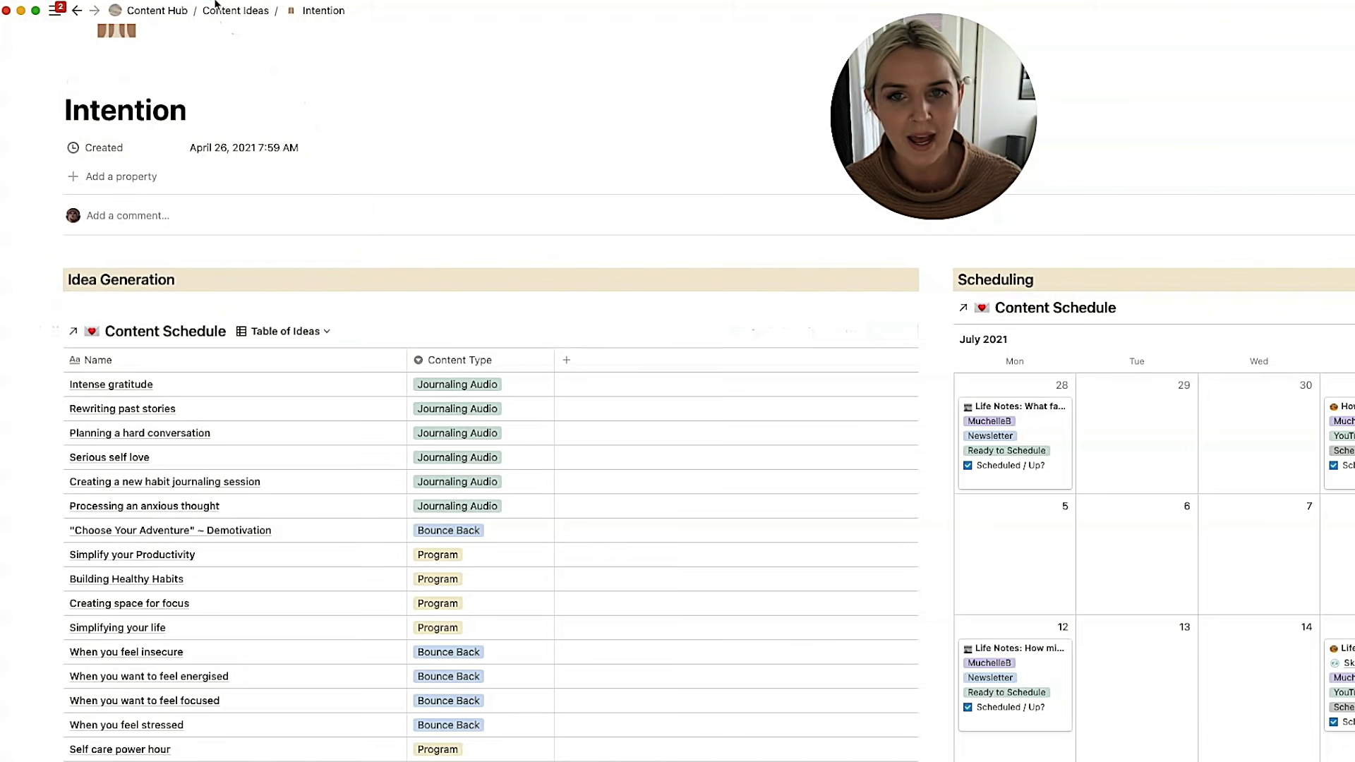
left_click(218, 7)
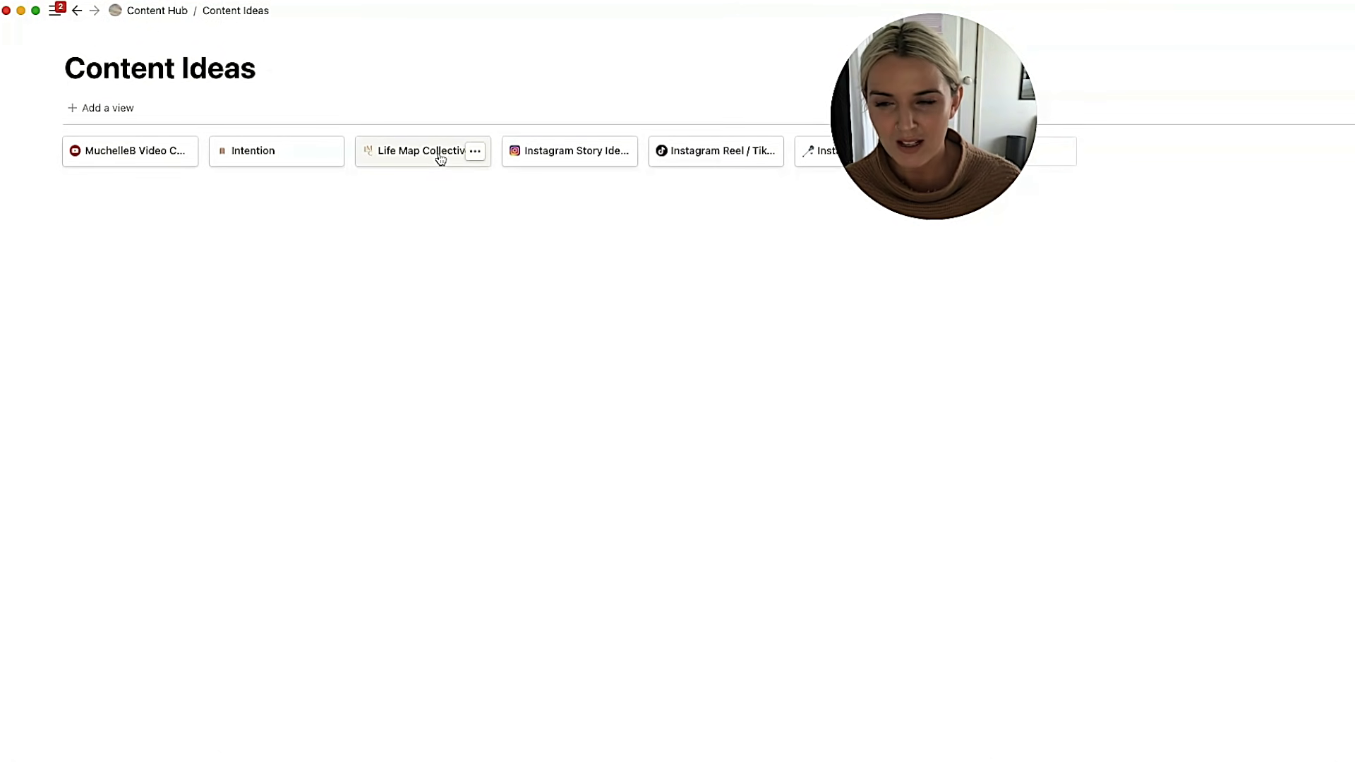
left_click_drag(441, 196, 423, 131)
Step: Preview the Instagram Story Ideas page, close it, and reopen it
left_click(574, 163)
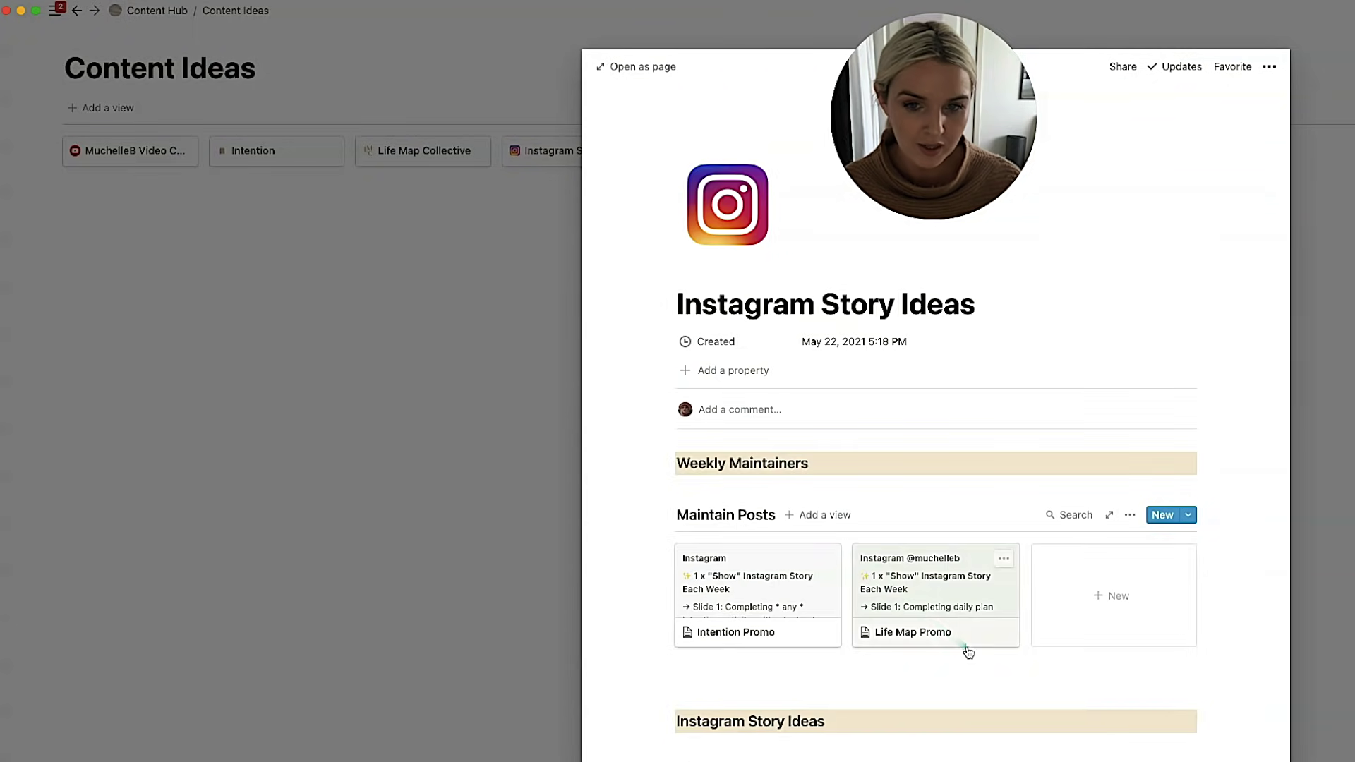
scroll(968, 648, "down", 10)
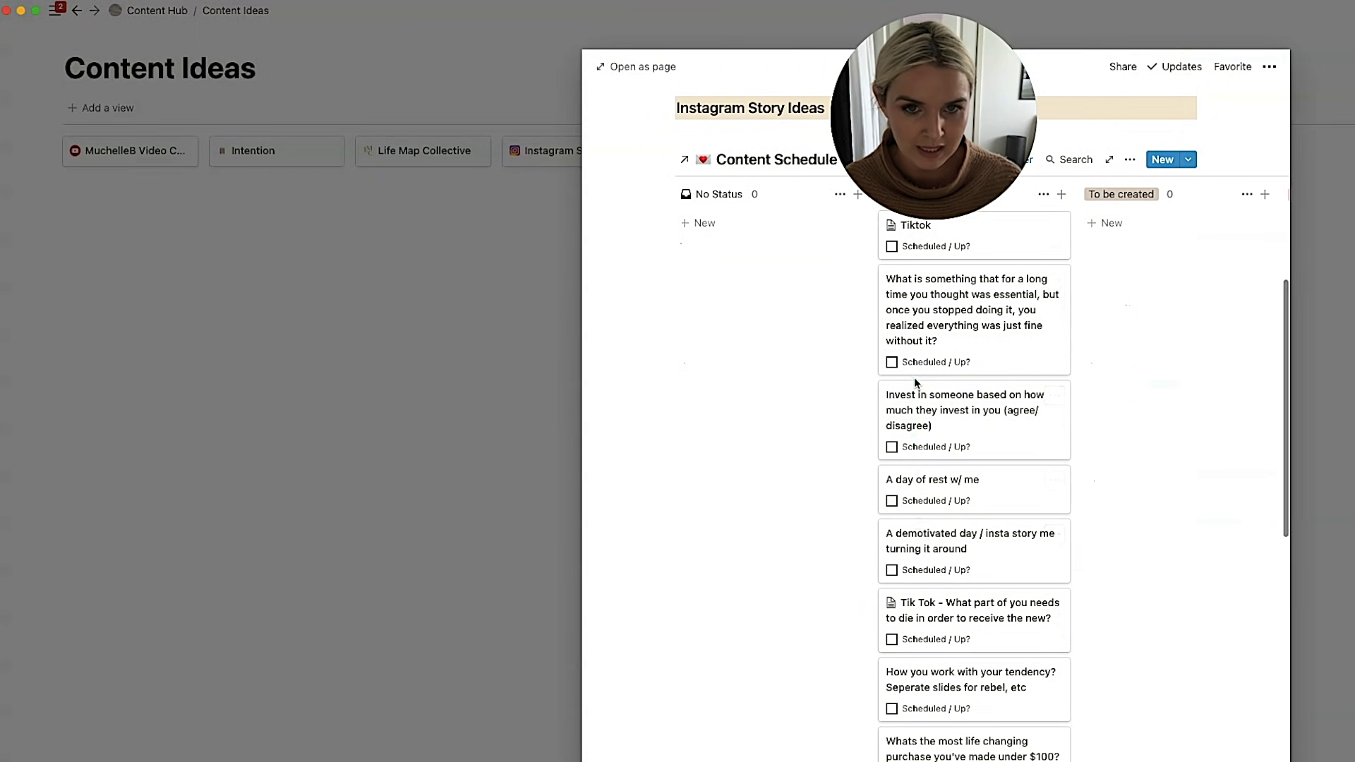
scroll(914, 388, "up", 3)
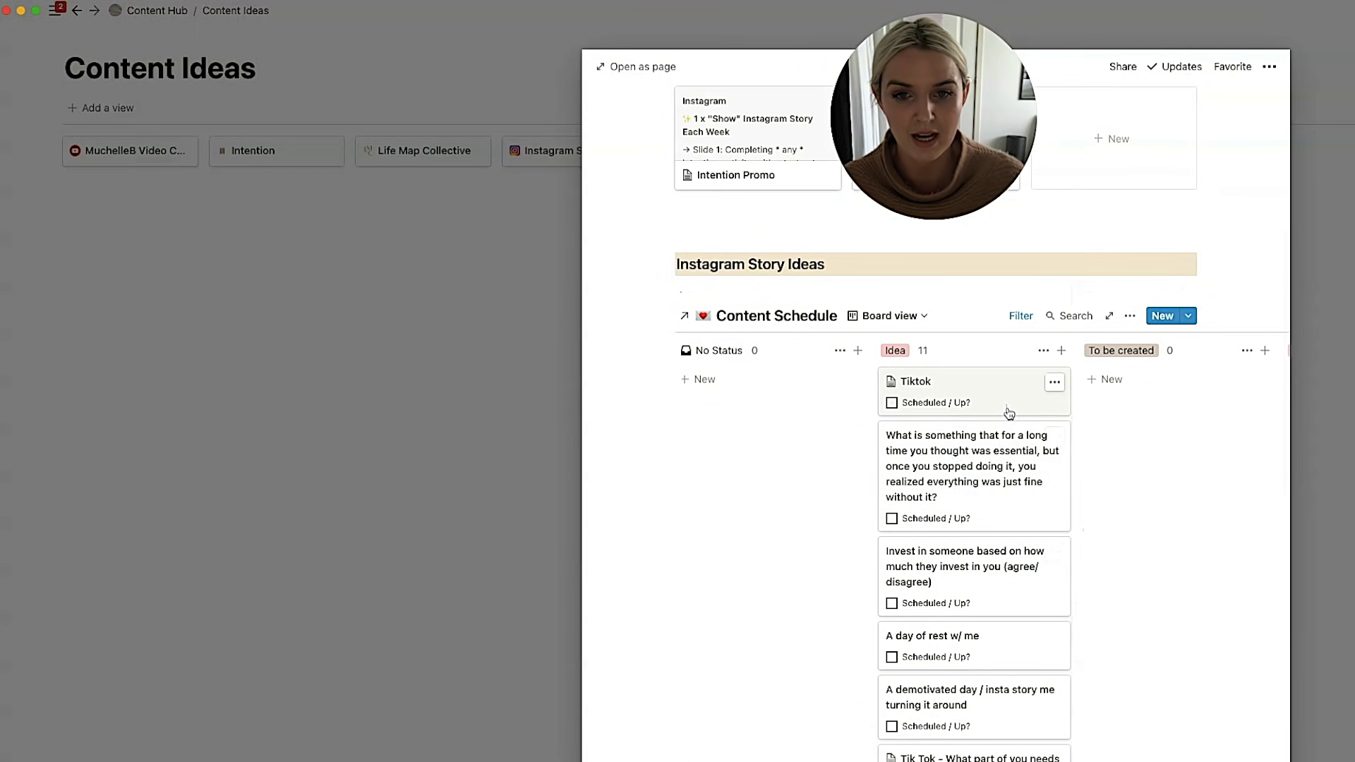
left_click(450, 318)
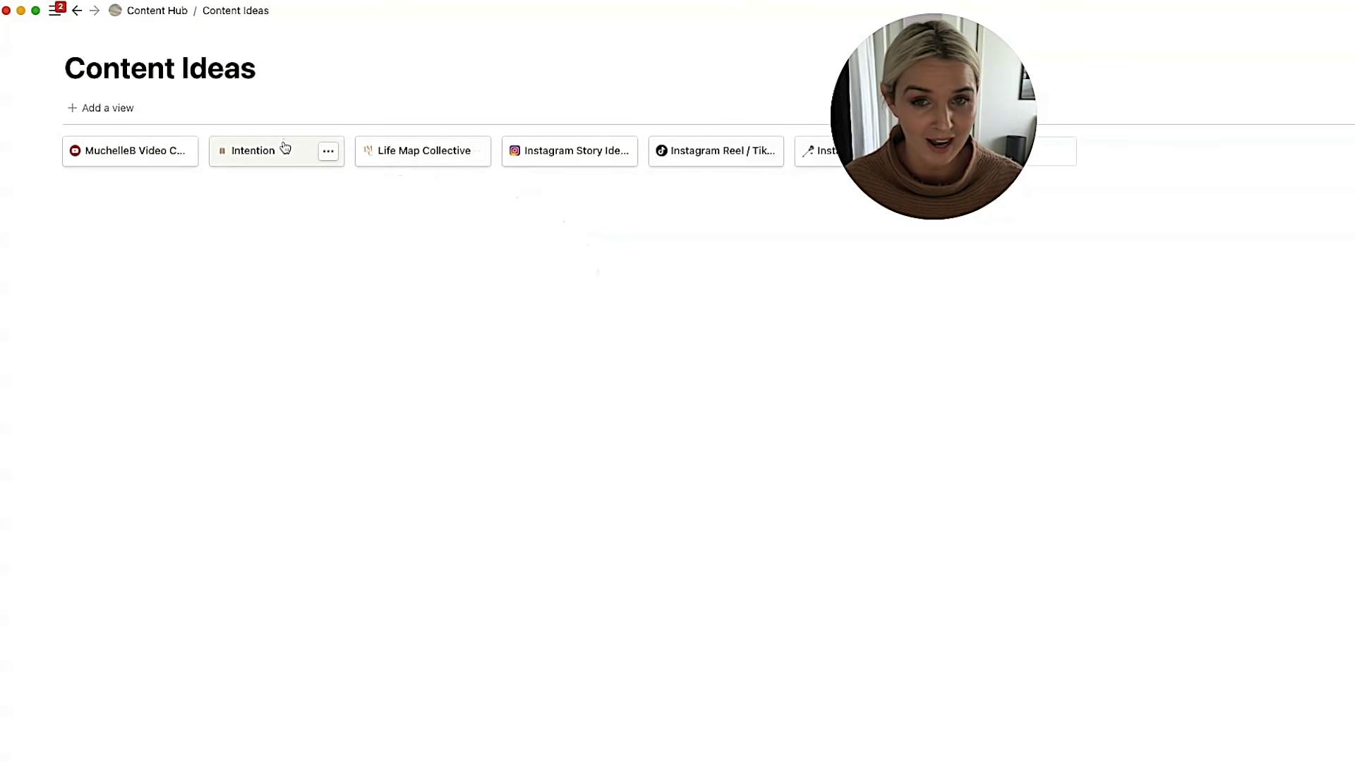
left_click(553, 155)
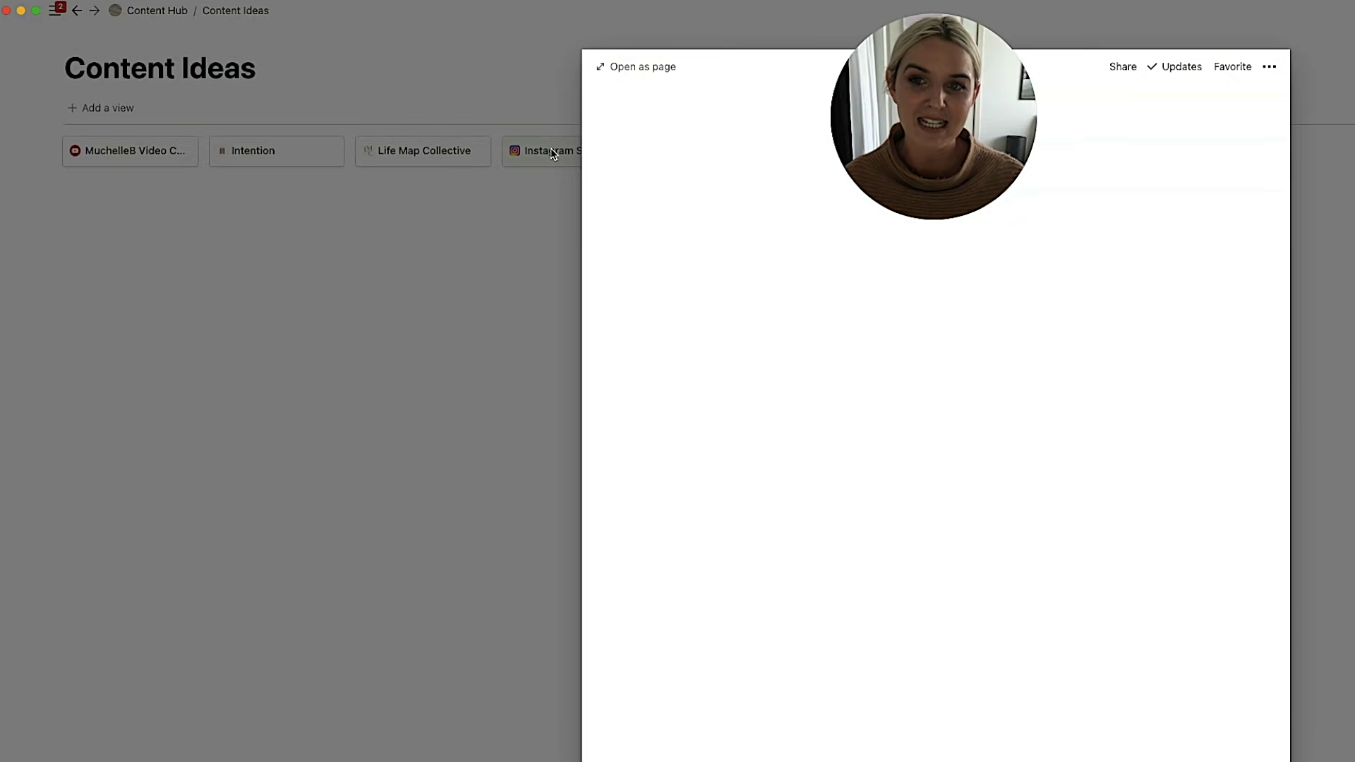
left_click_drag(679, 302, 994, 303)
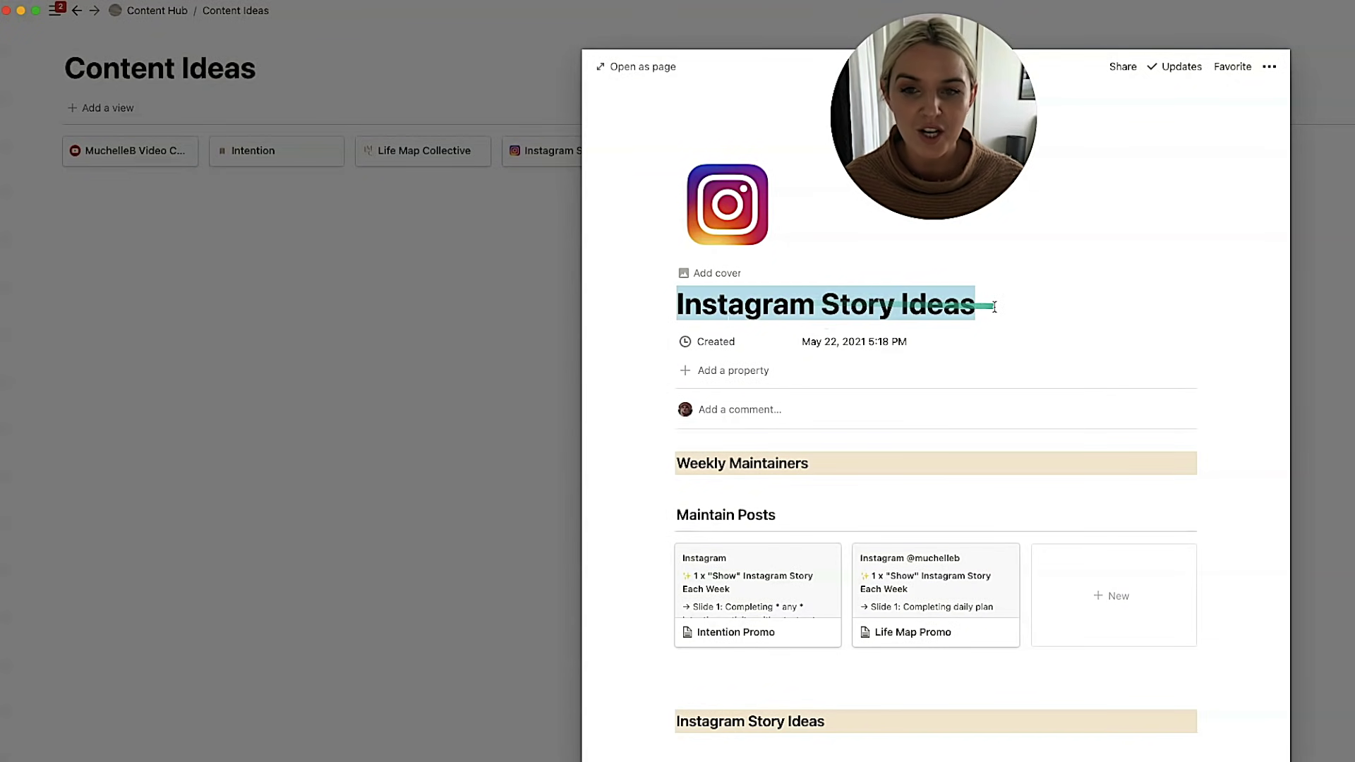
left_click(993, 303)
Step: Scroll through the Instagram Story Ideas page's posts and boards
scroll(959, 339, "down", 4)
scroll(945, 550, "down", 3)
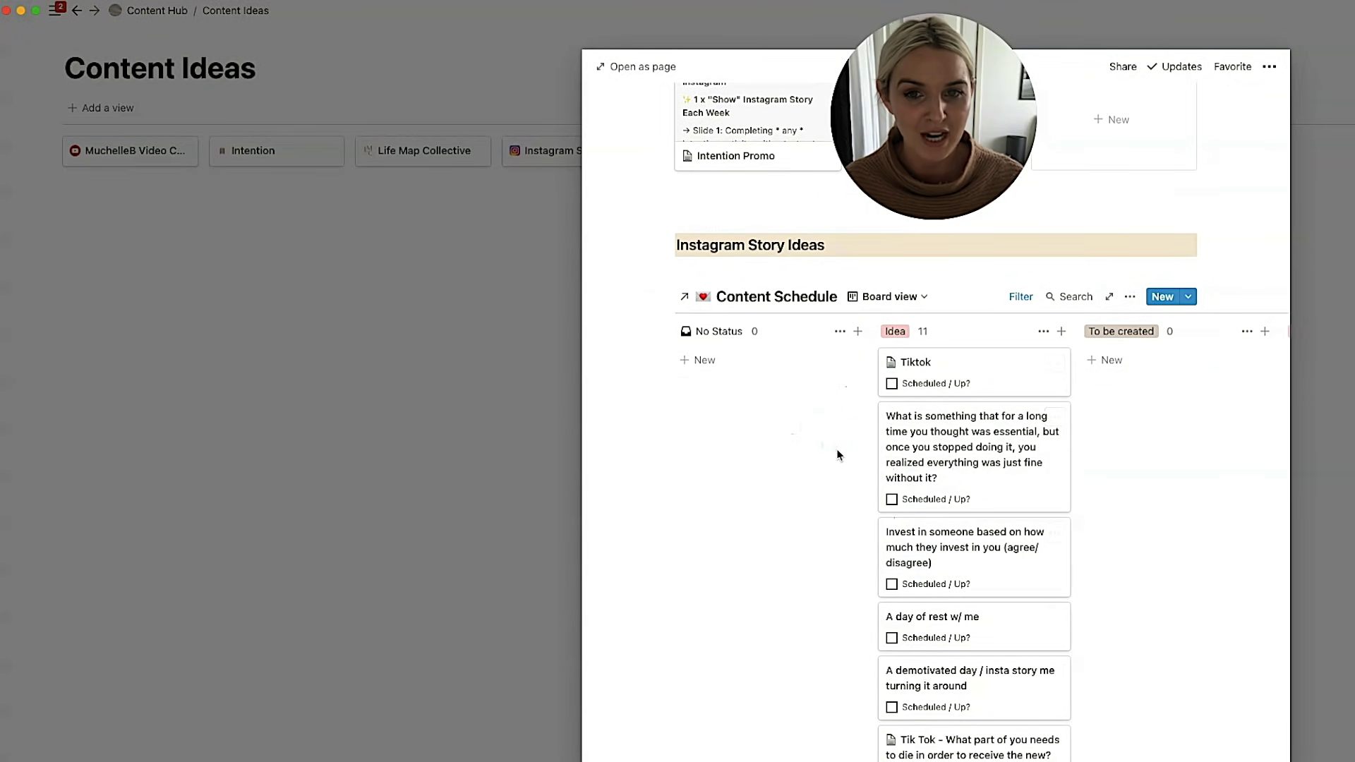
scroll(837, 454, "down", 1)
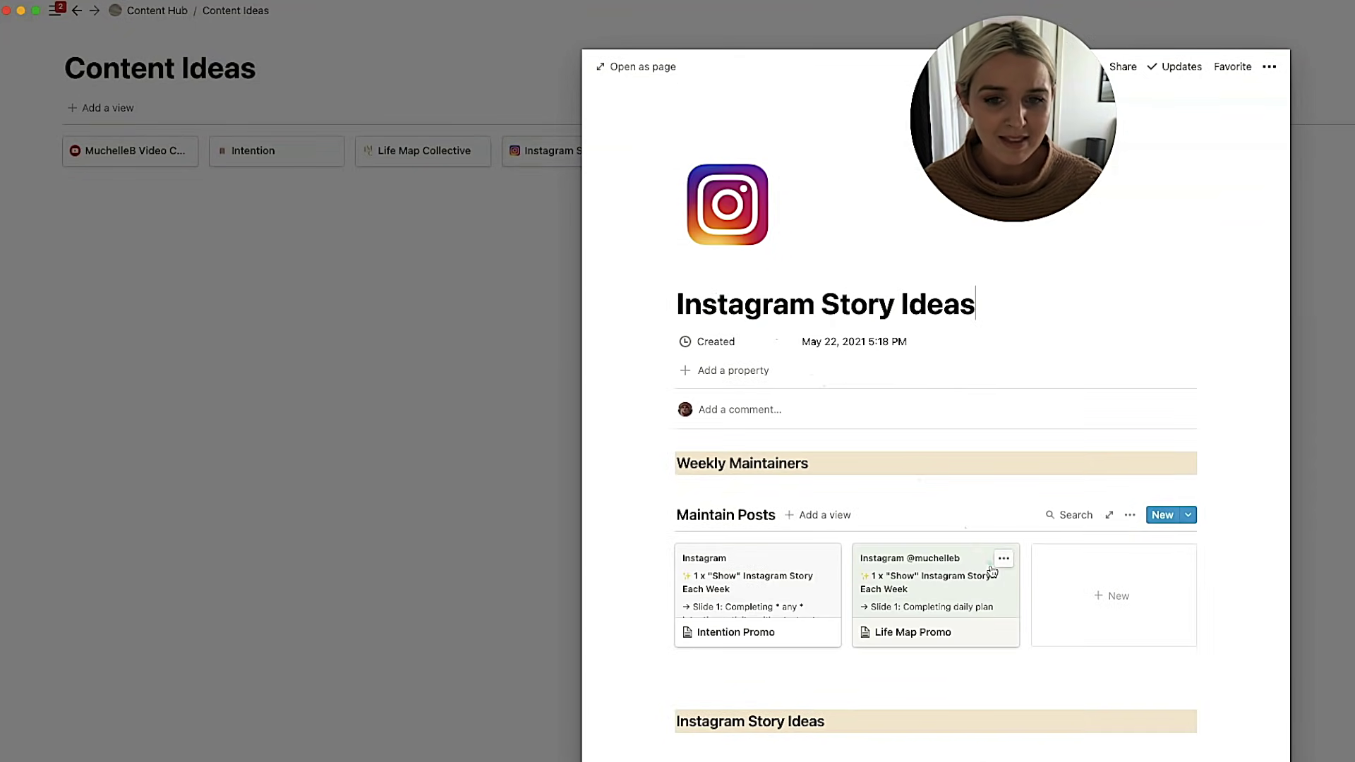
scroll(989, 563, "down", 10)
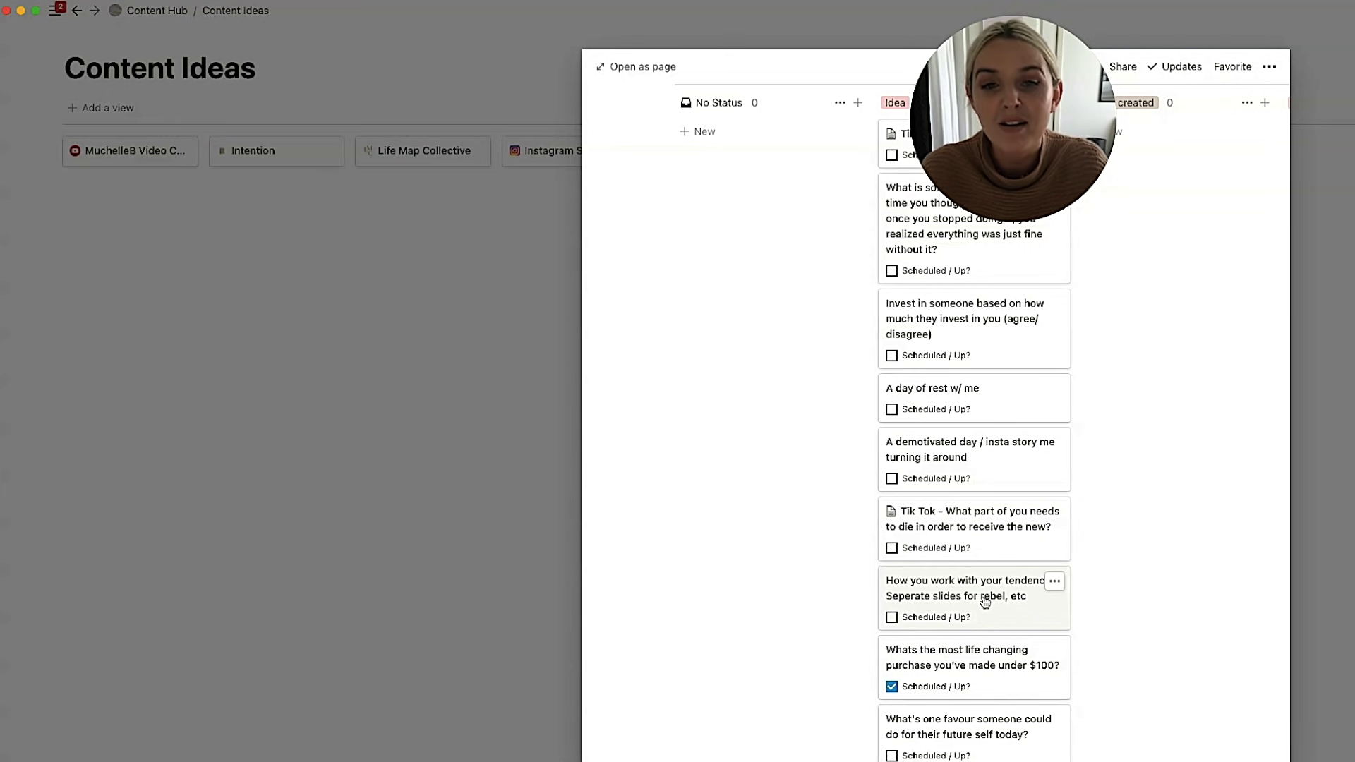
scroll(1107, 540, "down", 2)
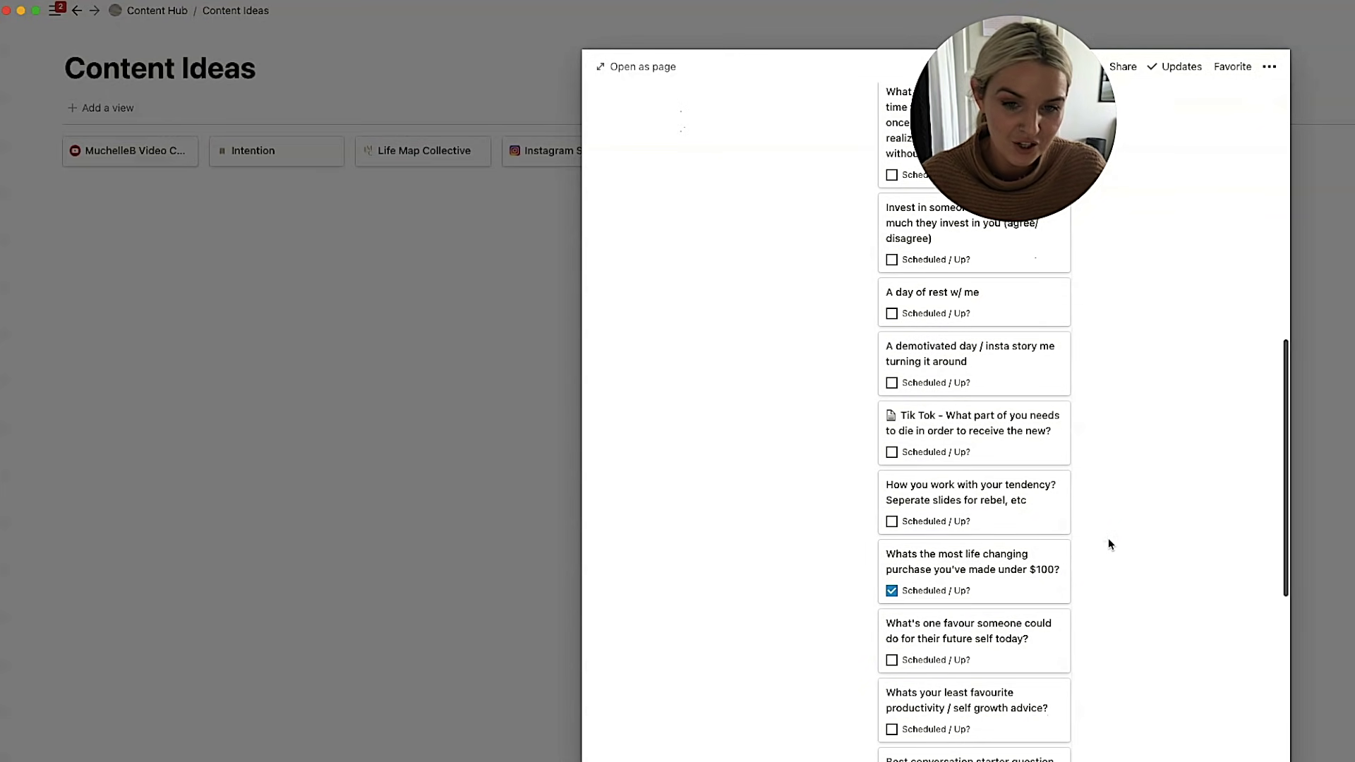
scroll(1107, 540, "up", 5)
scroll(1105, 555, "right", 3)
scroll(917, 424, "down", 10)
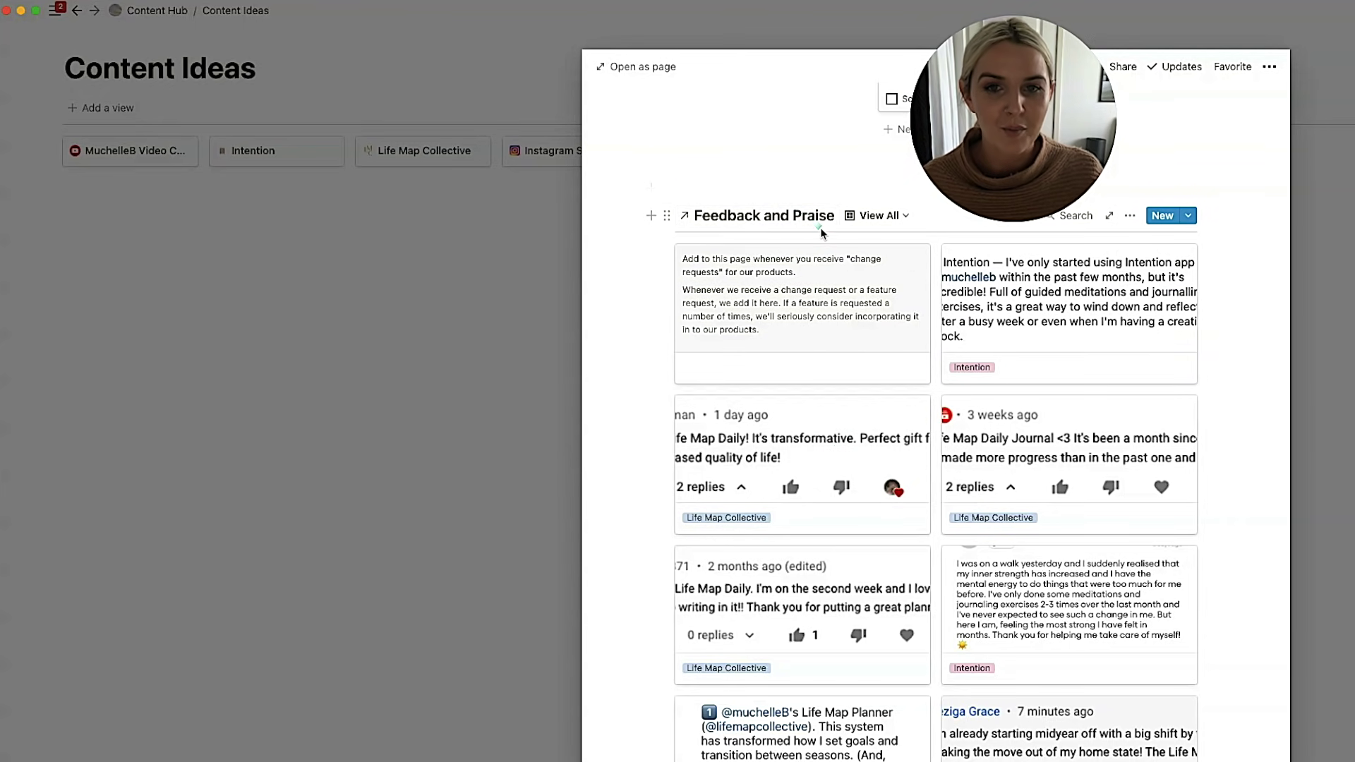
scroll(1225, 429, "down", 2)
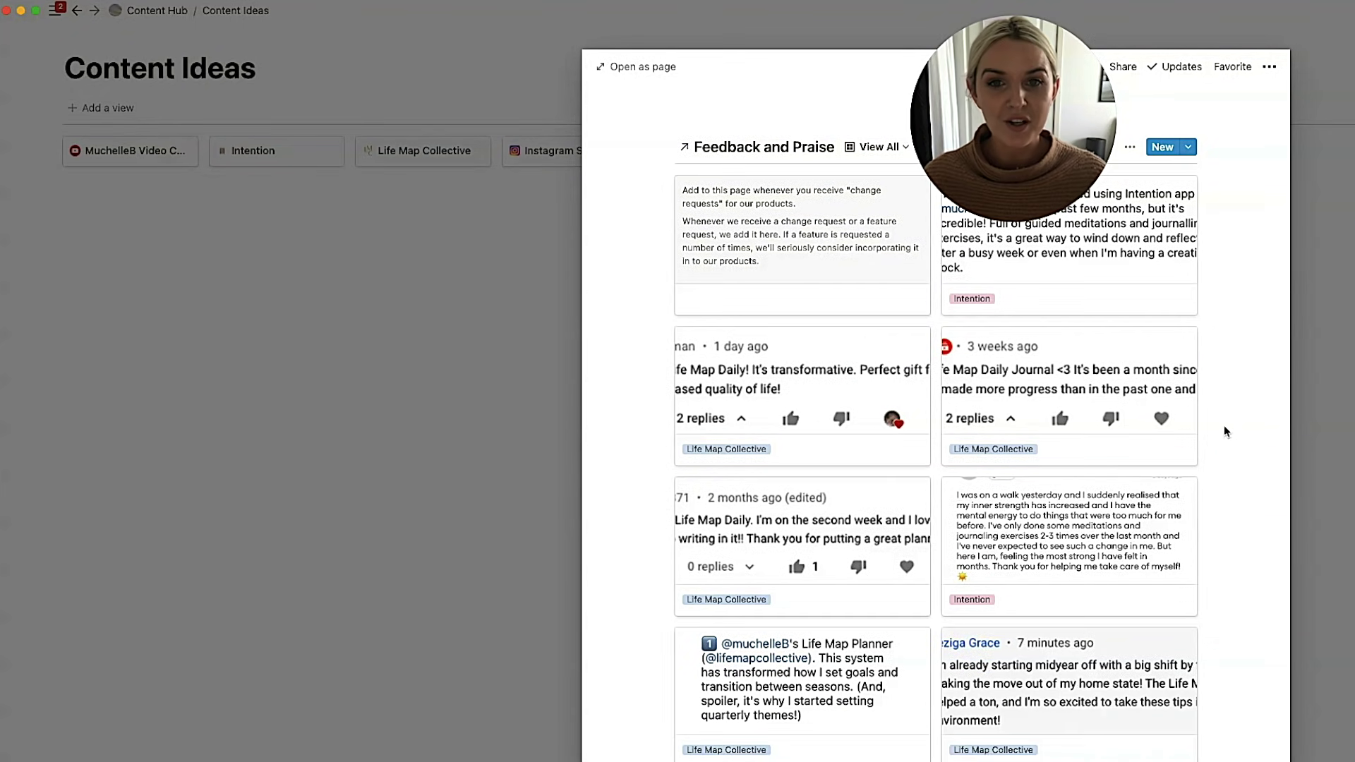
scroll(1223, 425, "up", 1)
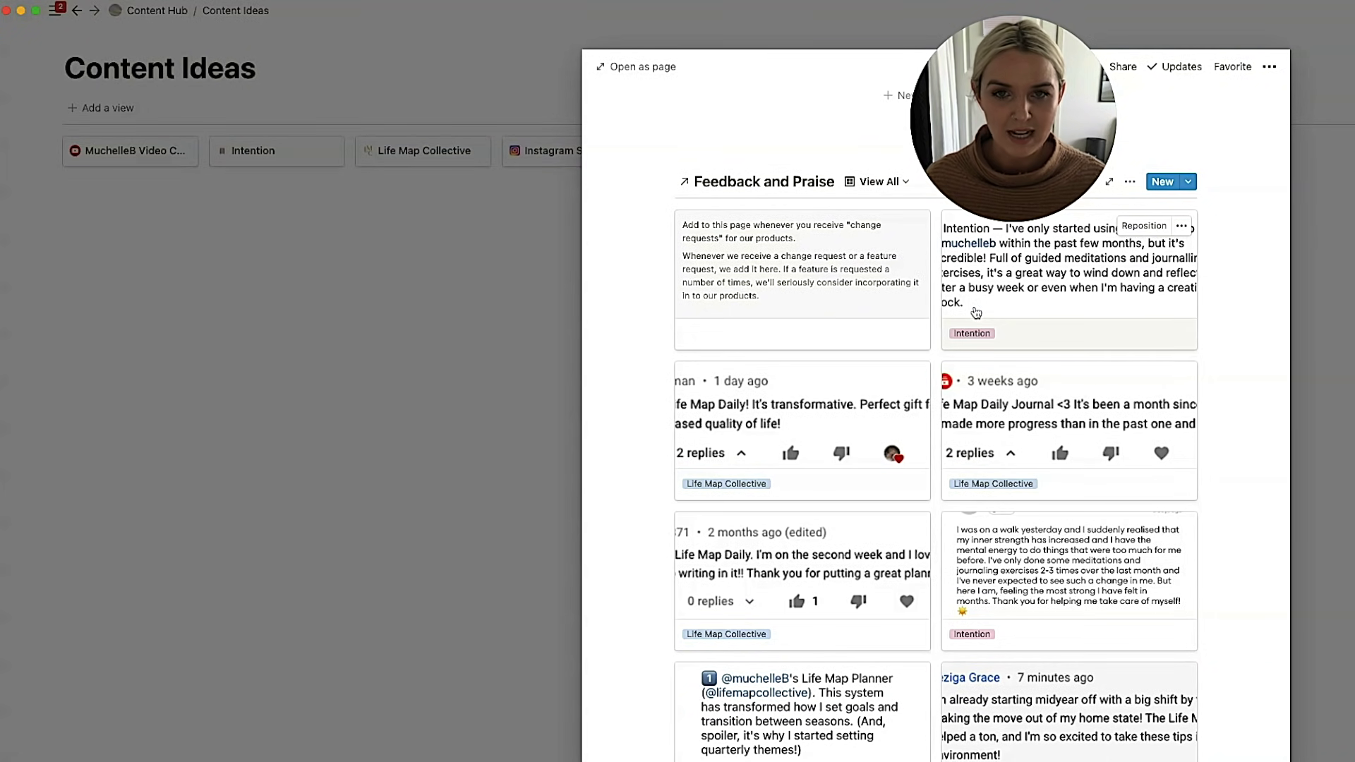
scroll(1234, 466, "up", 2)
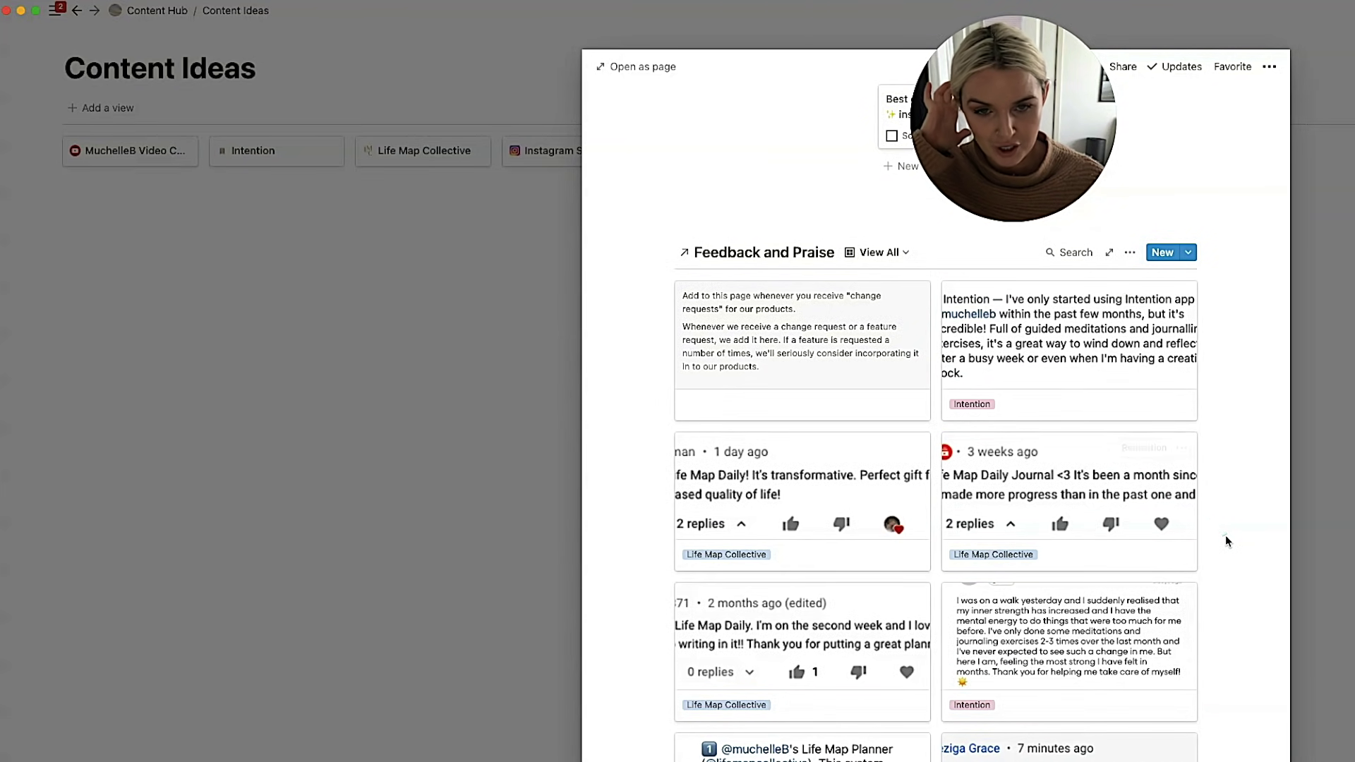
scroll(1080, 566, "down", 4)
scroll(1081, 569, "up", 15)
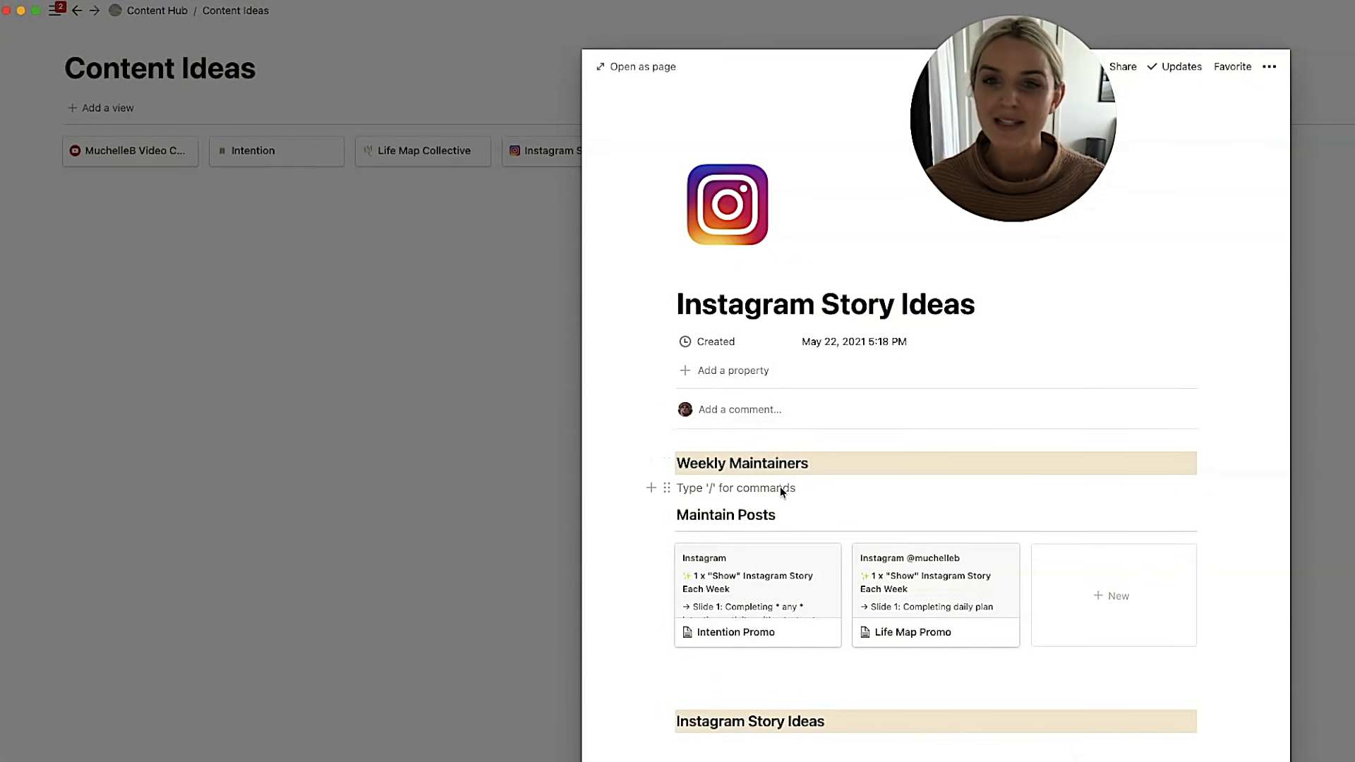
scroll(780, 487, "down", 15)
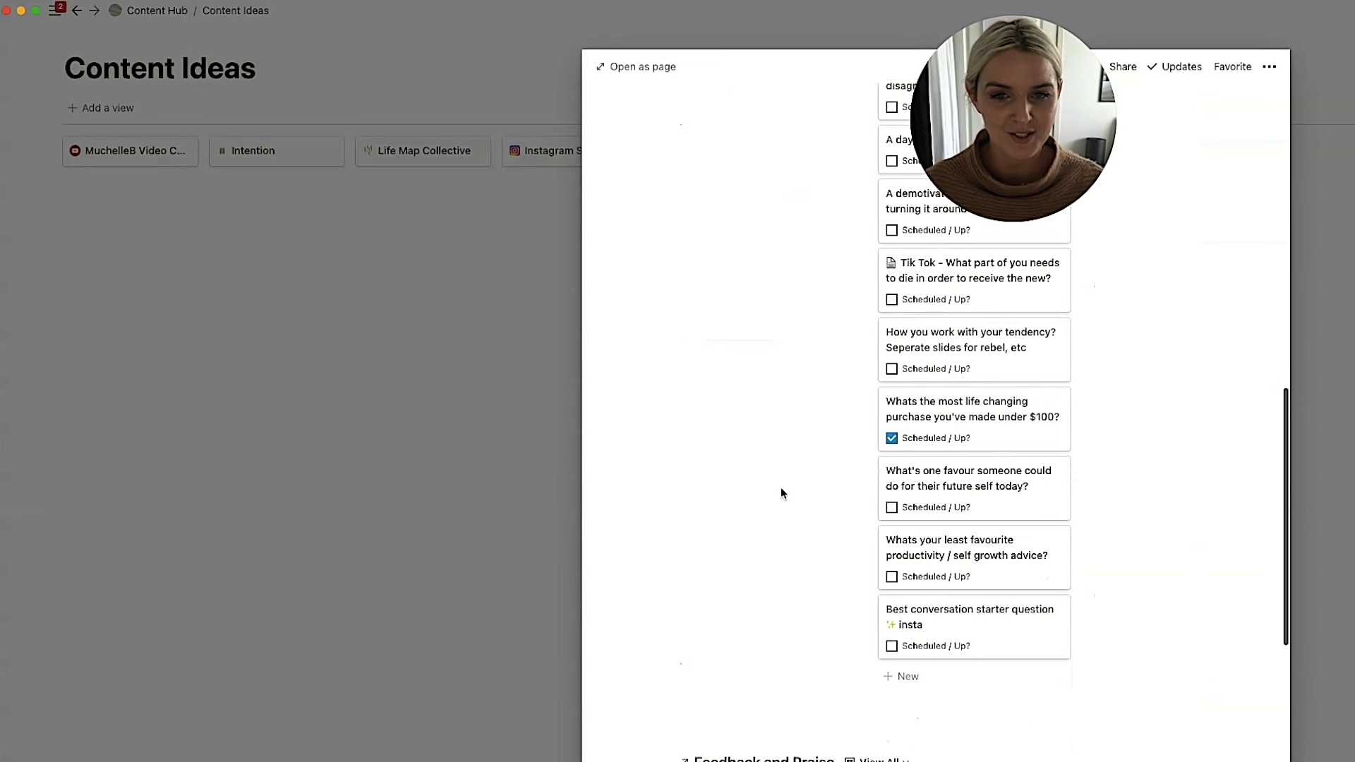
scroll(1023, 621, "down", 1)
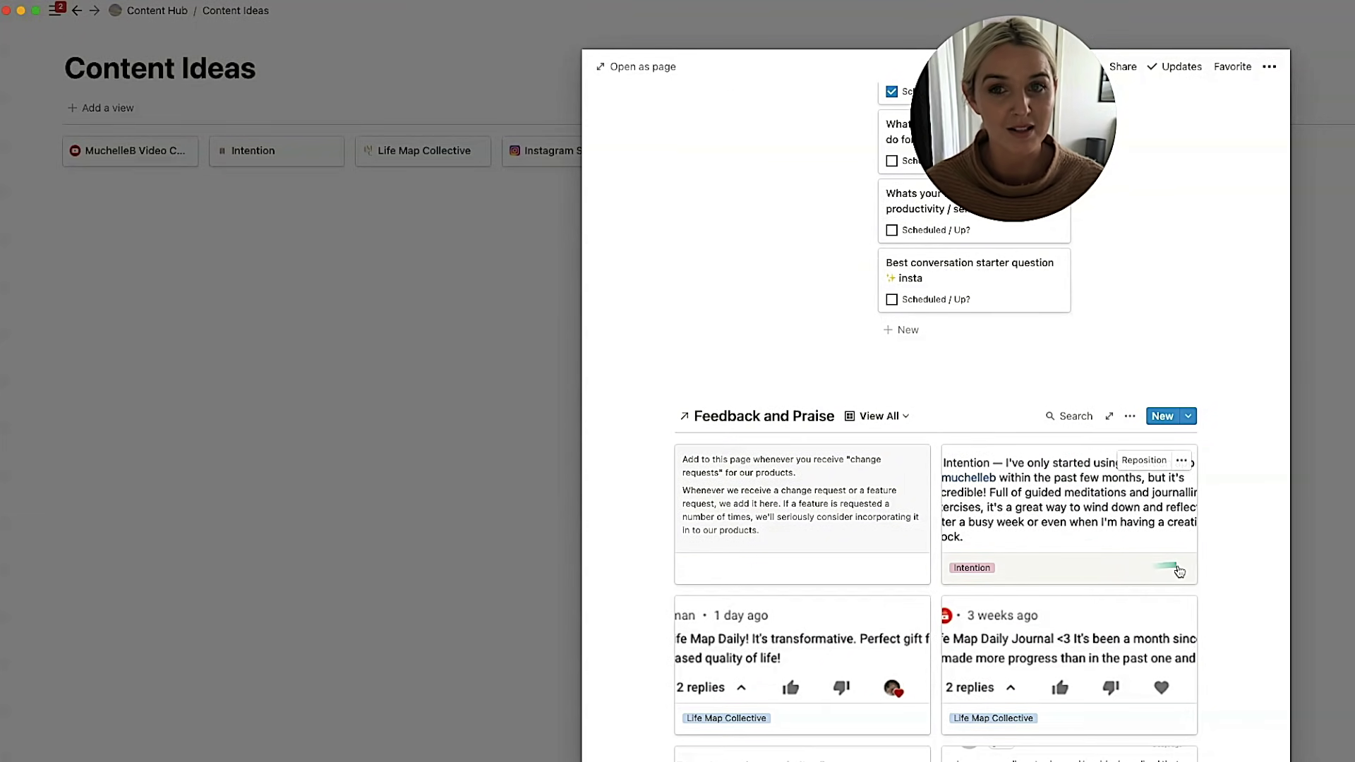
scroll(1178, 564, "up", 15)
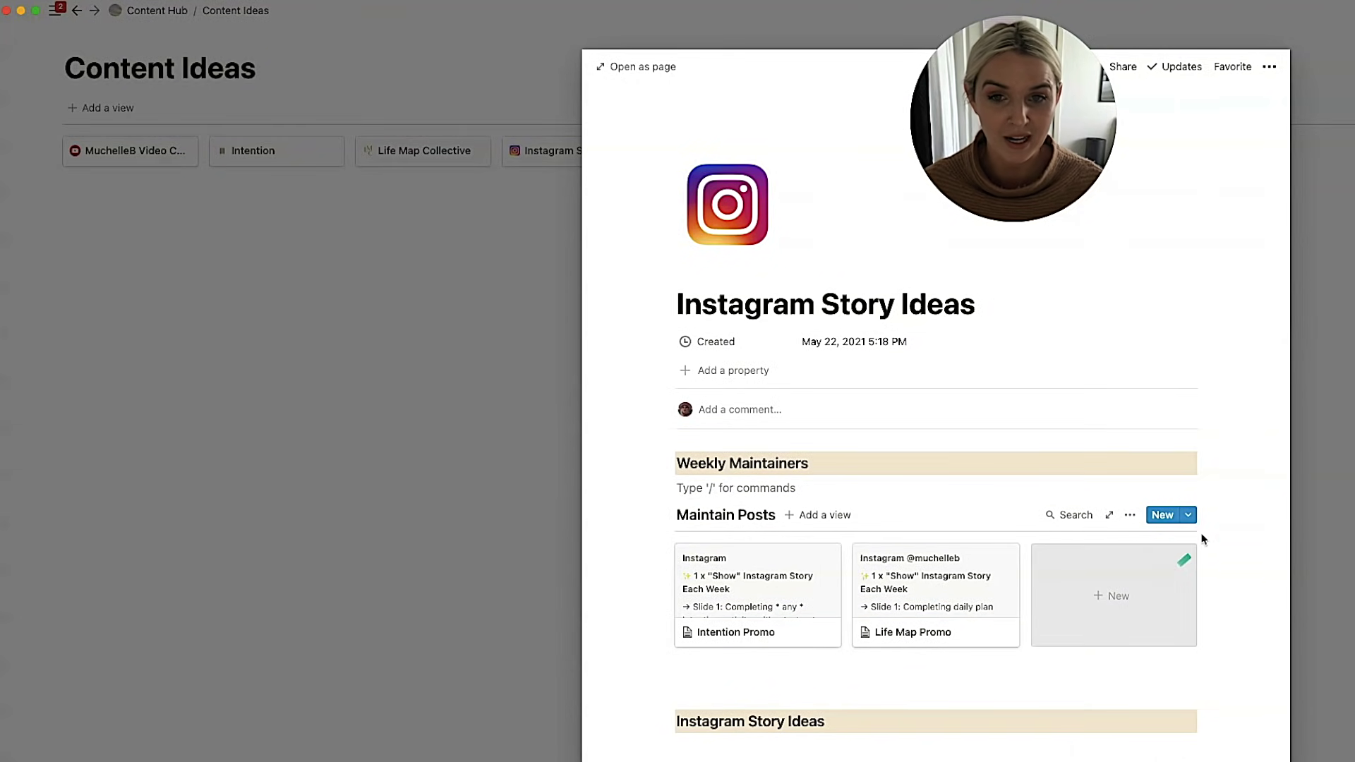
scroll(1238, 484, "down", 15)
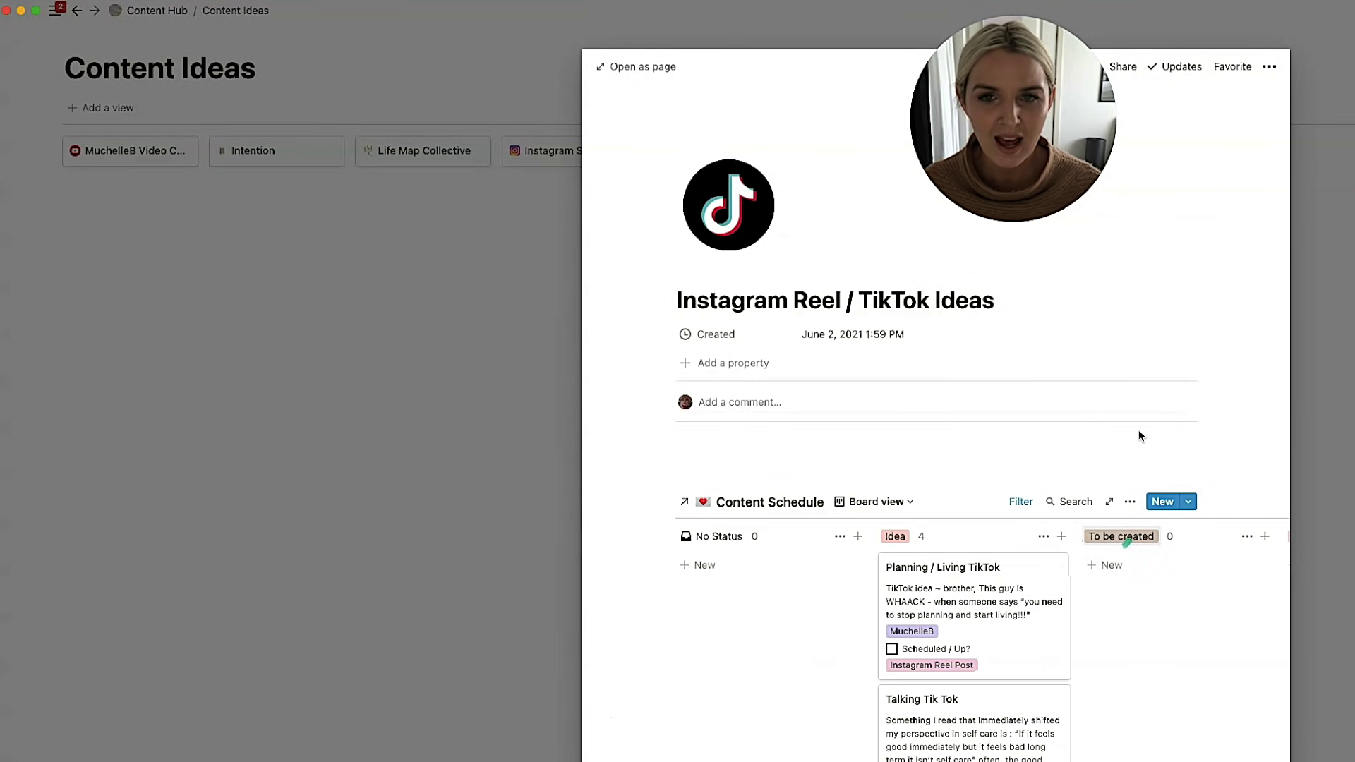
Step: Close the Instagram Reel / TikTok Ideas preview and return to Content Hub's Content Ideas section
left_click_drag(732, 300, 997, 313)
left_click(996, 313)
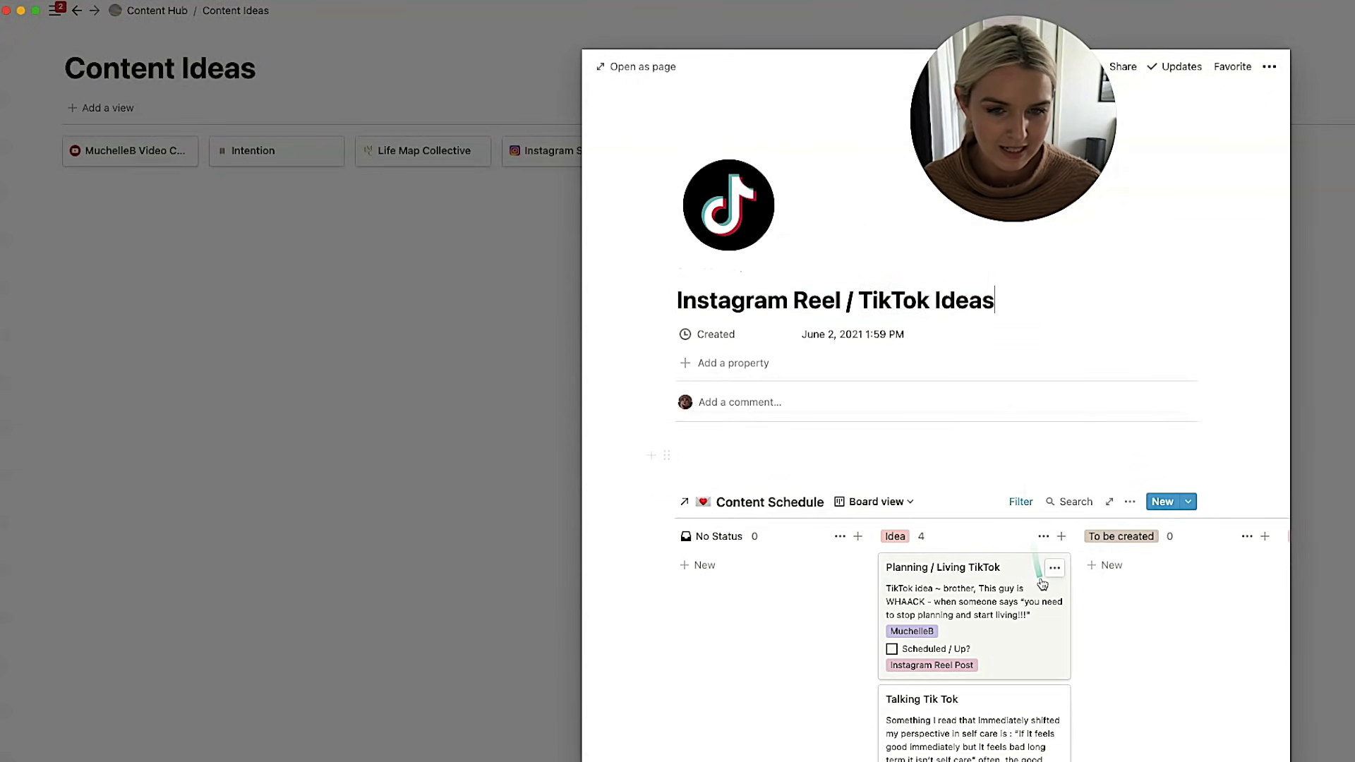
scroll(861, 557, "right", 5)
scroll(863, 525, "right", 15)
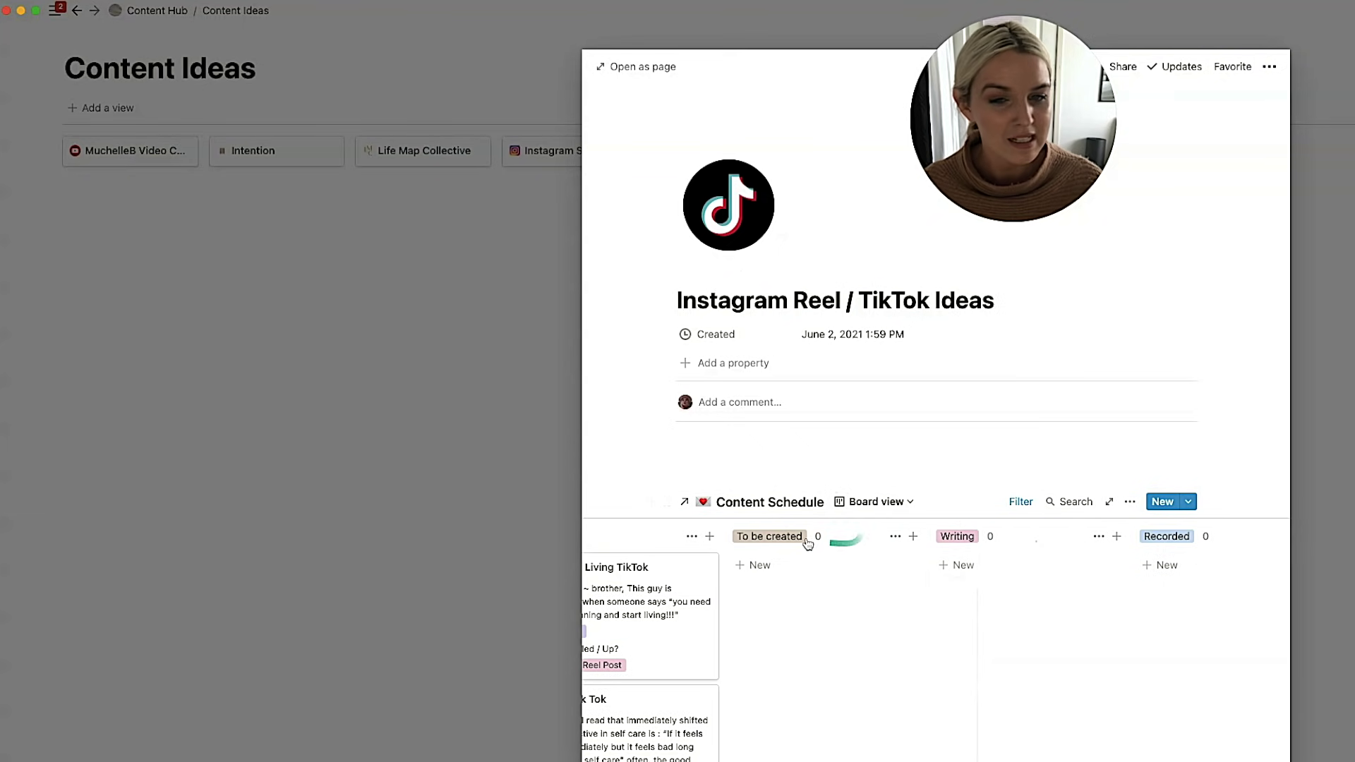
scroll(1098, 542, "left", 20)
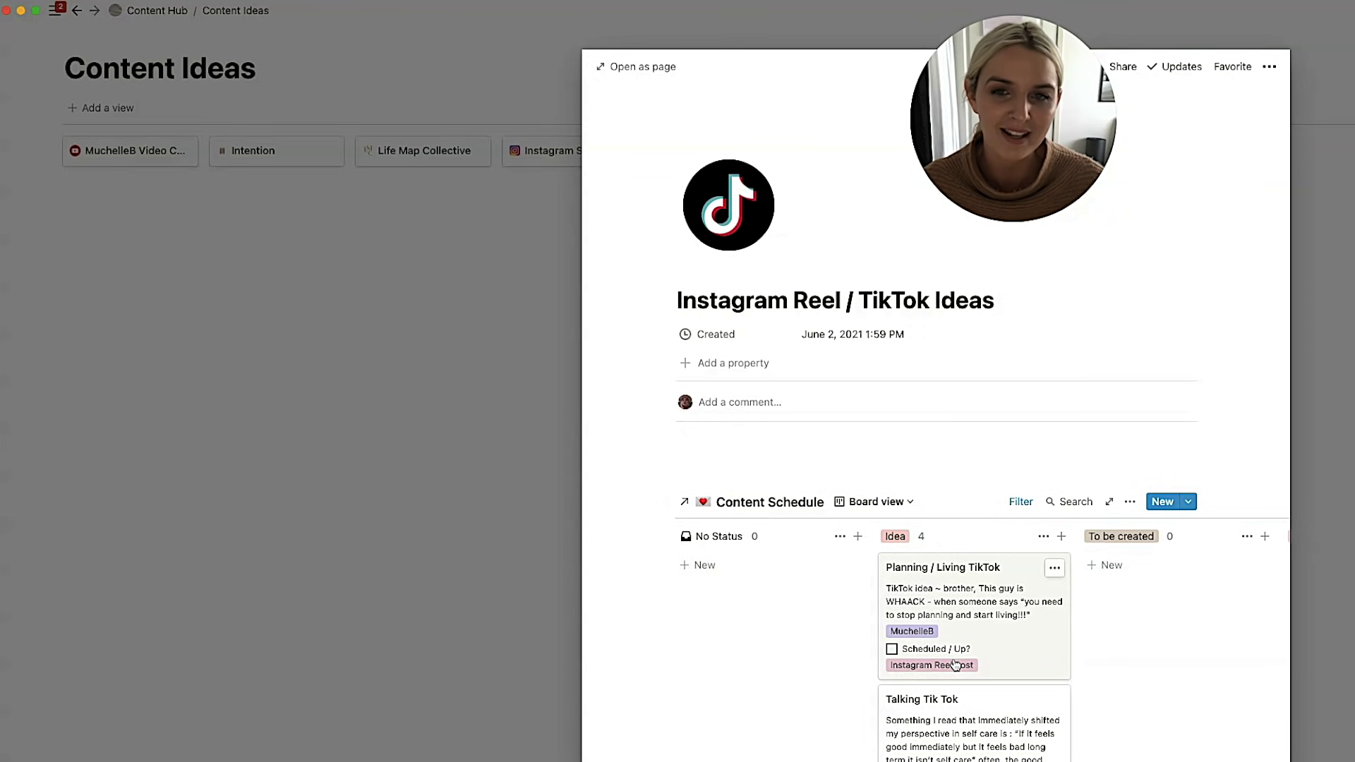
left_click_drag(24, 369, 192, 483)
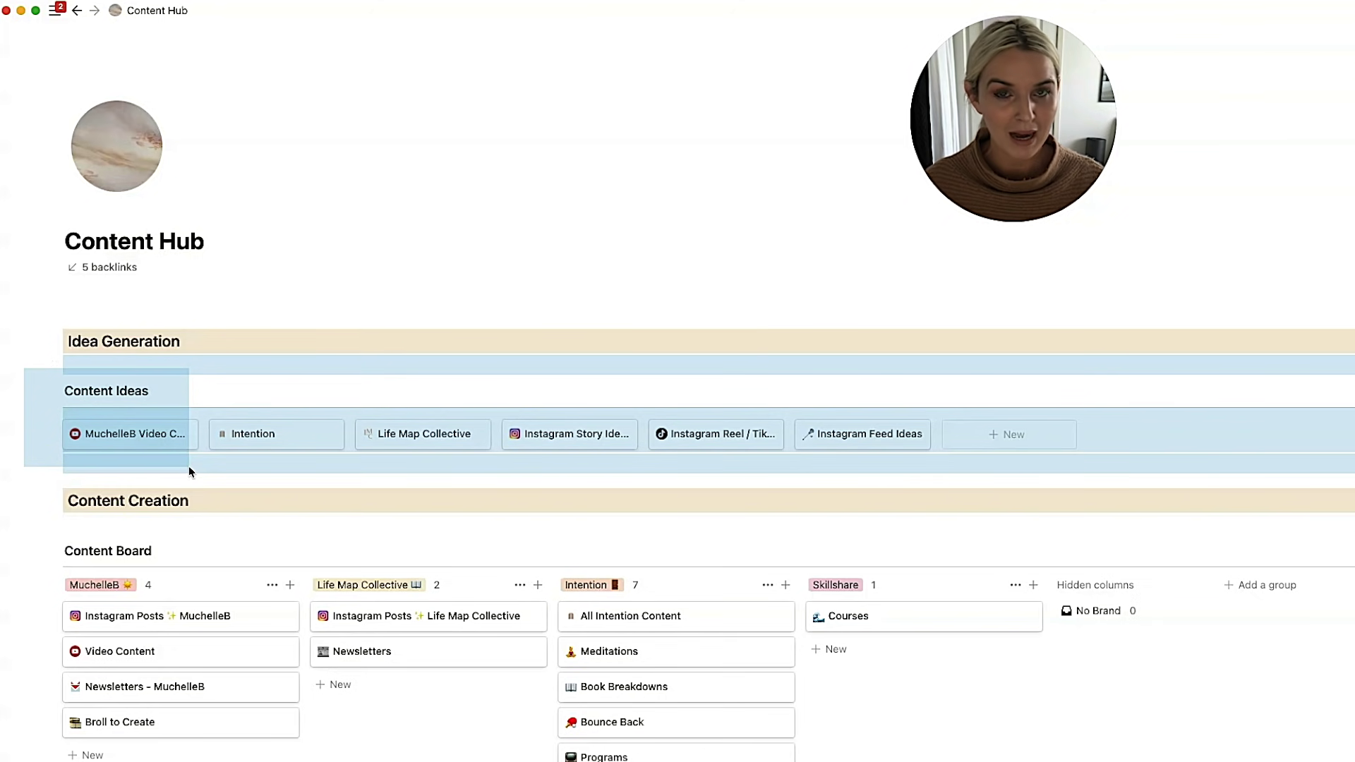
left_click(192, 483)
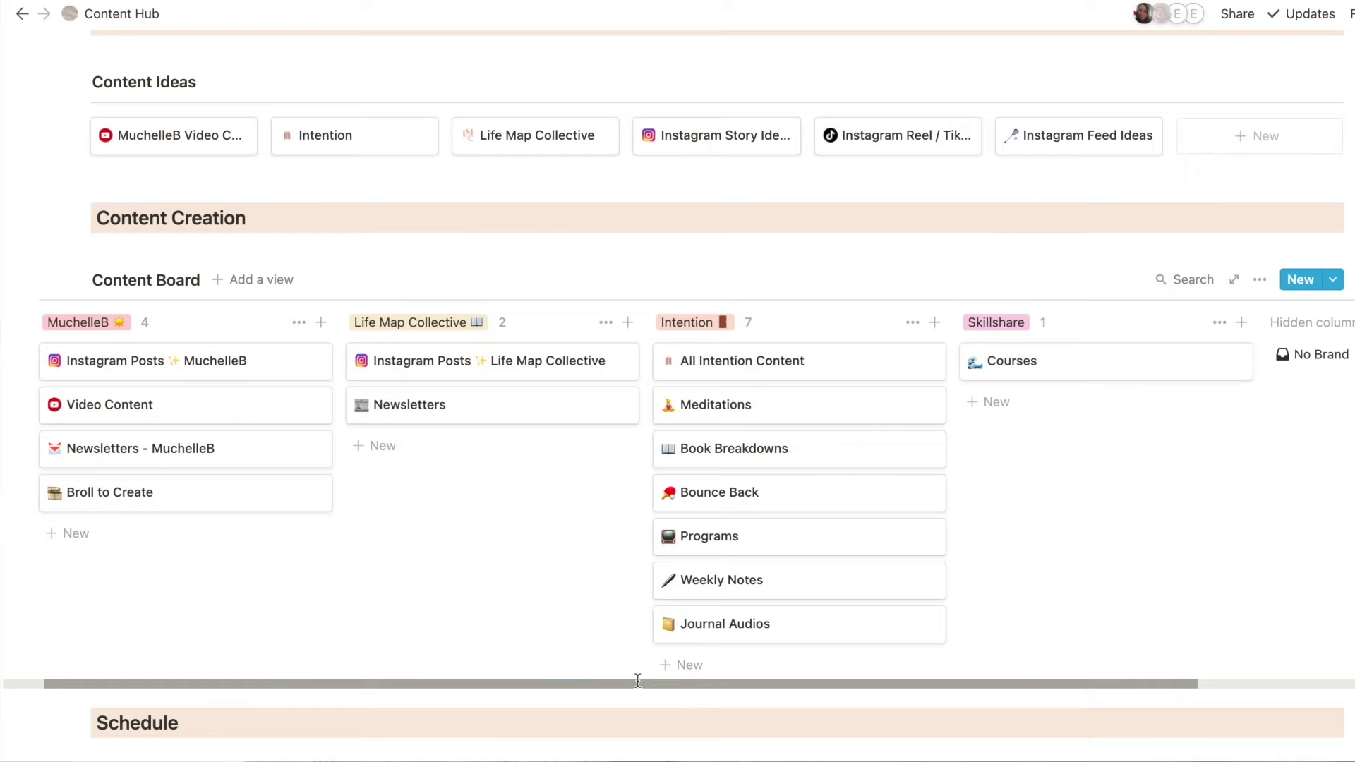
Step: Advance the schedule calendar to August 2021 and tick the first Video Editing Checklist item
left_click_drag(637, 681, 762, 682)
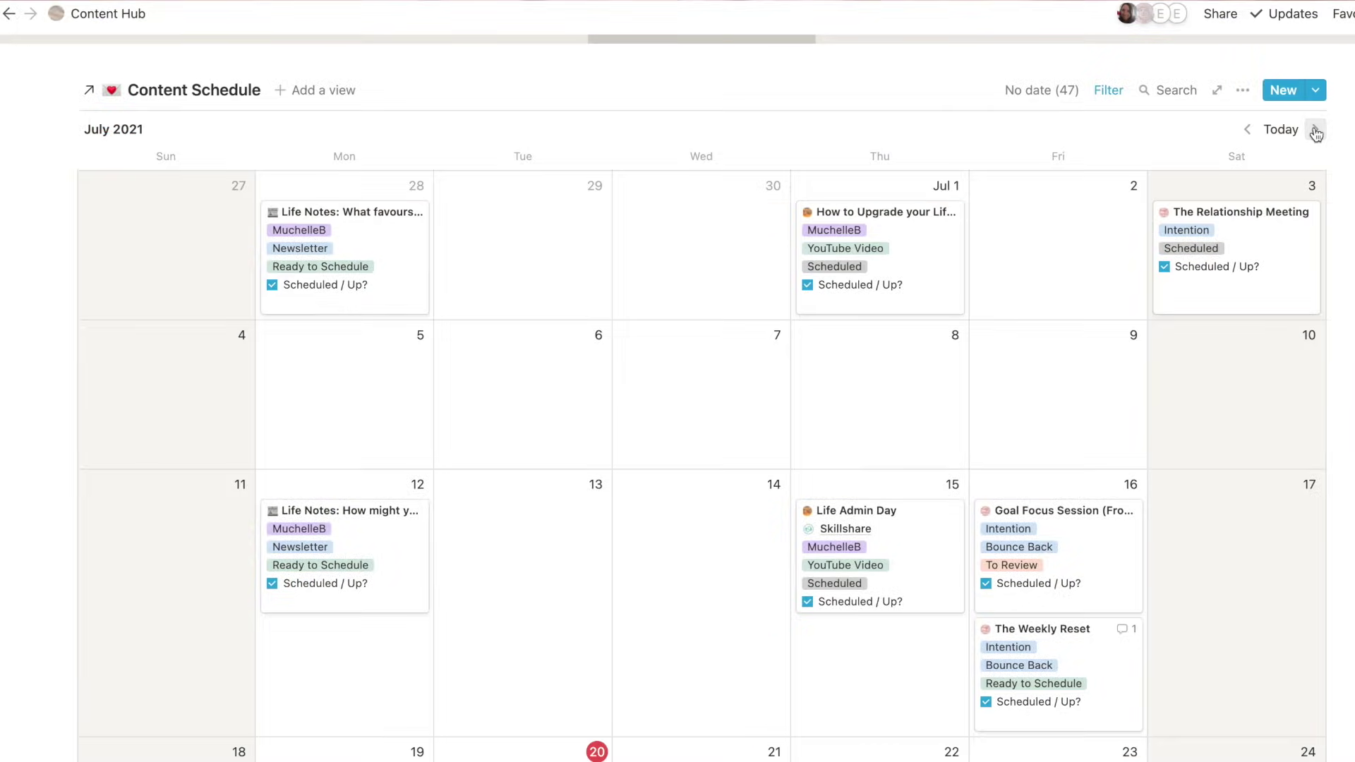
left_click(1316, 131)
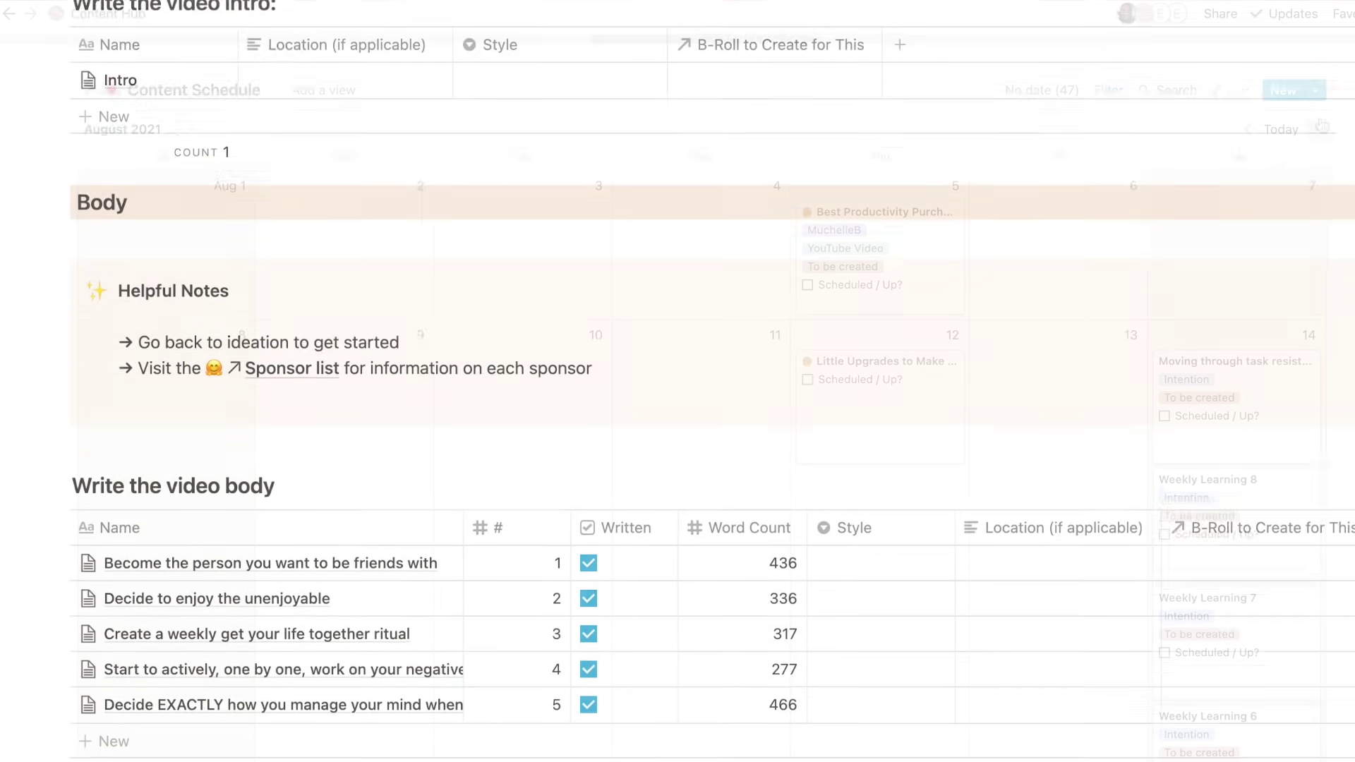
scroll(677, 381, "down", 2)
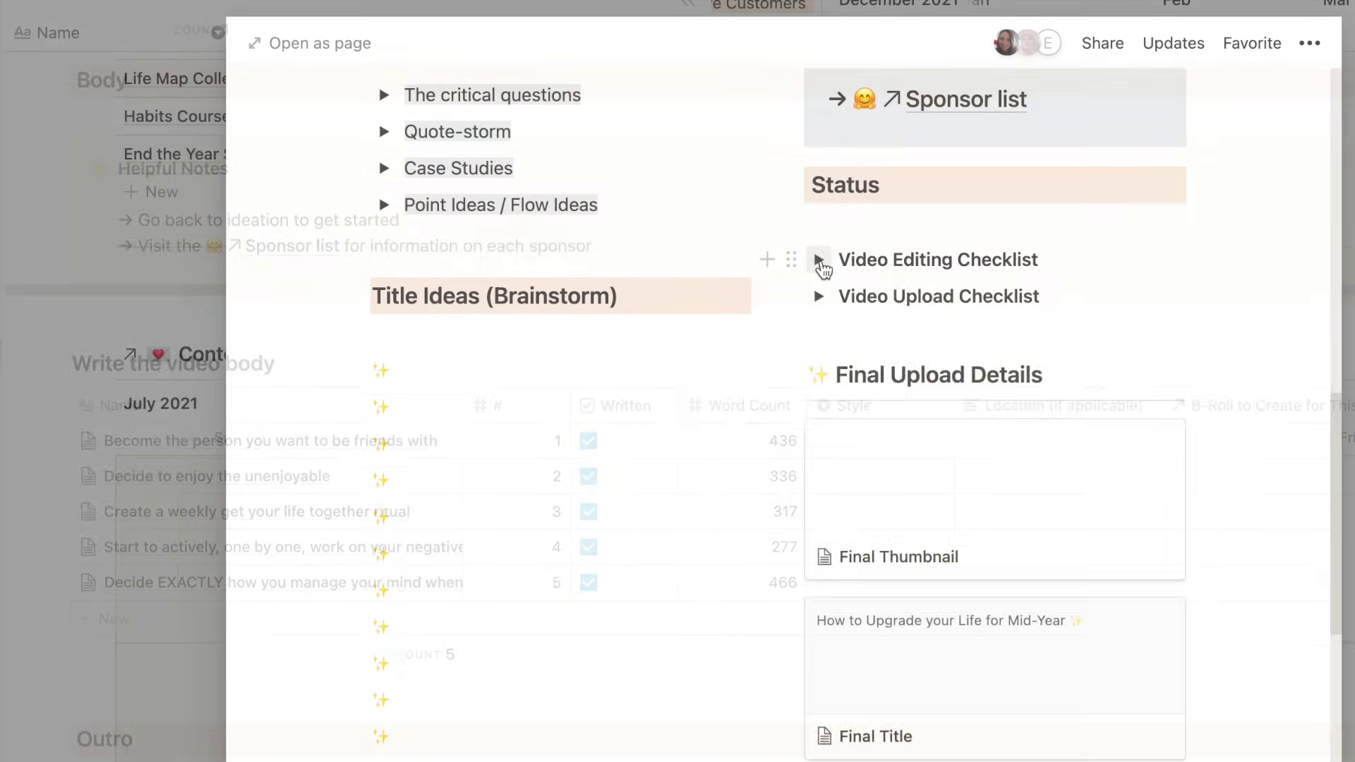
left_click(818, 260)
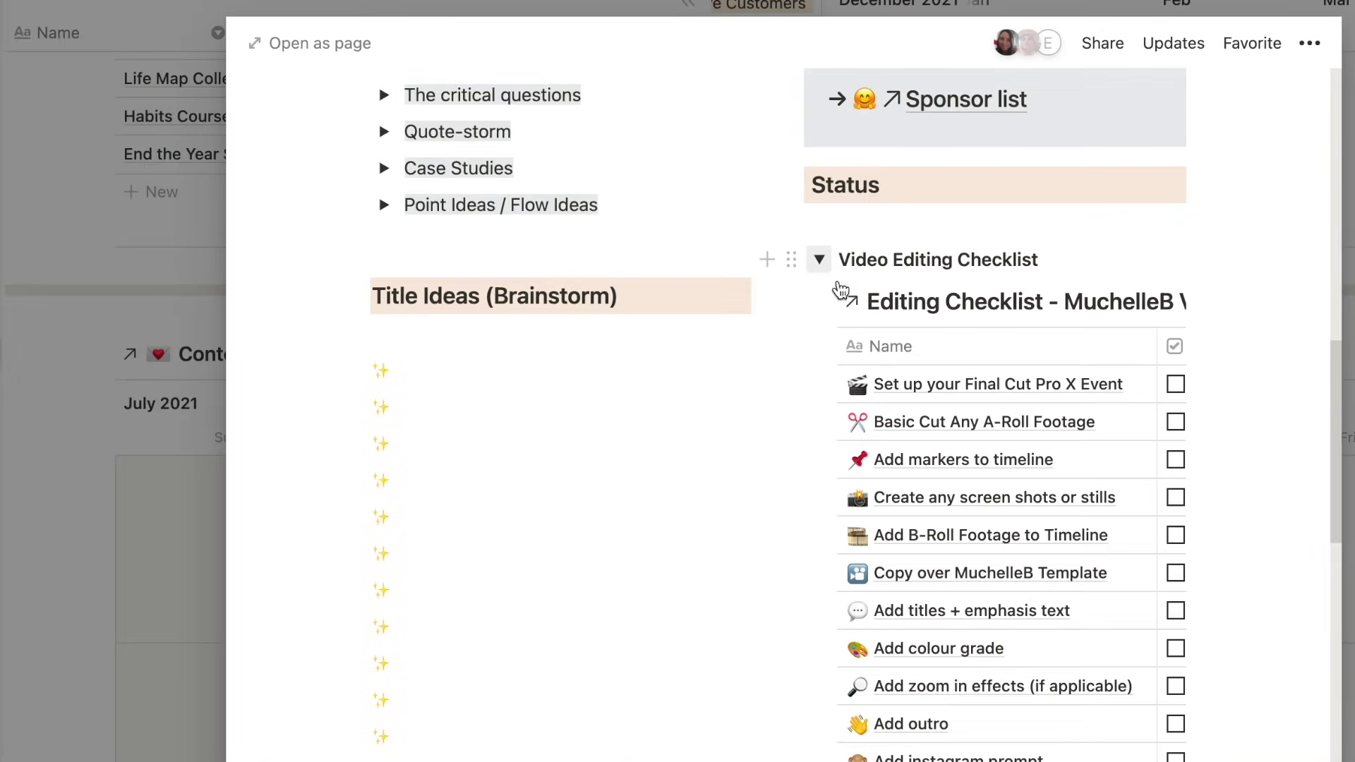
left_click(1175, 384)
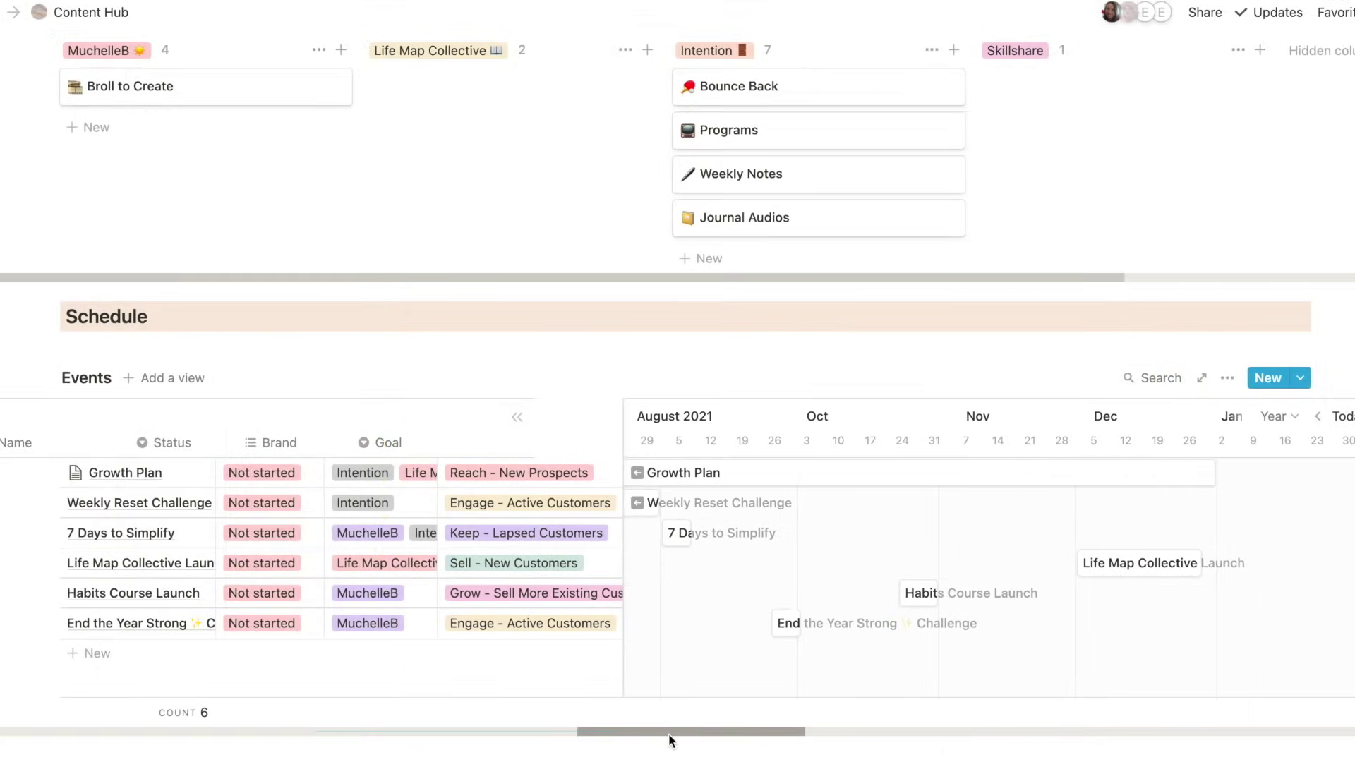
left_click_drag(668, 734, 722, 737)
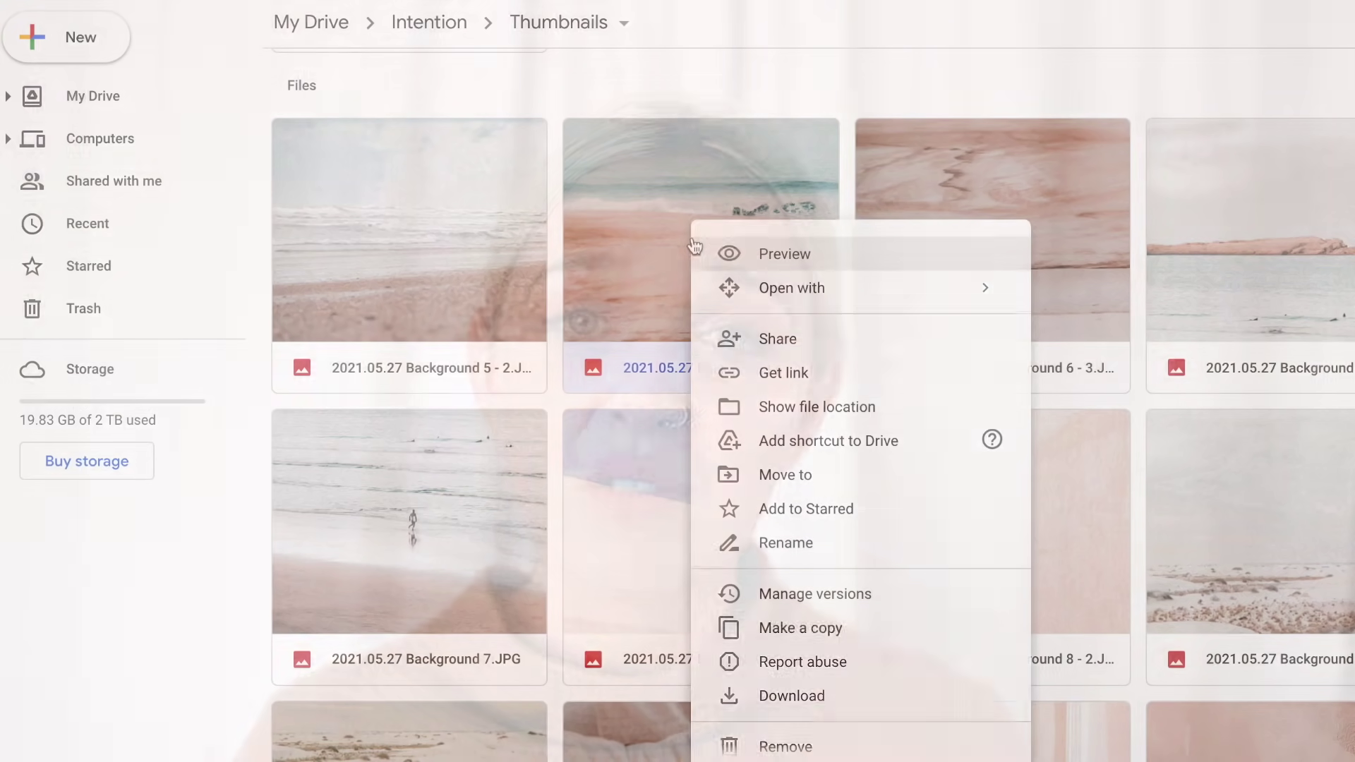
Step: Copy the thumbnail image's Google Drive share link and type '/goog' in the page body
left_click(815, 373)
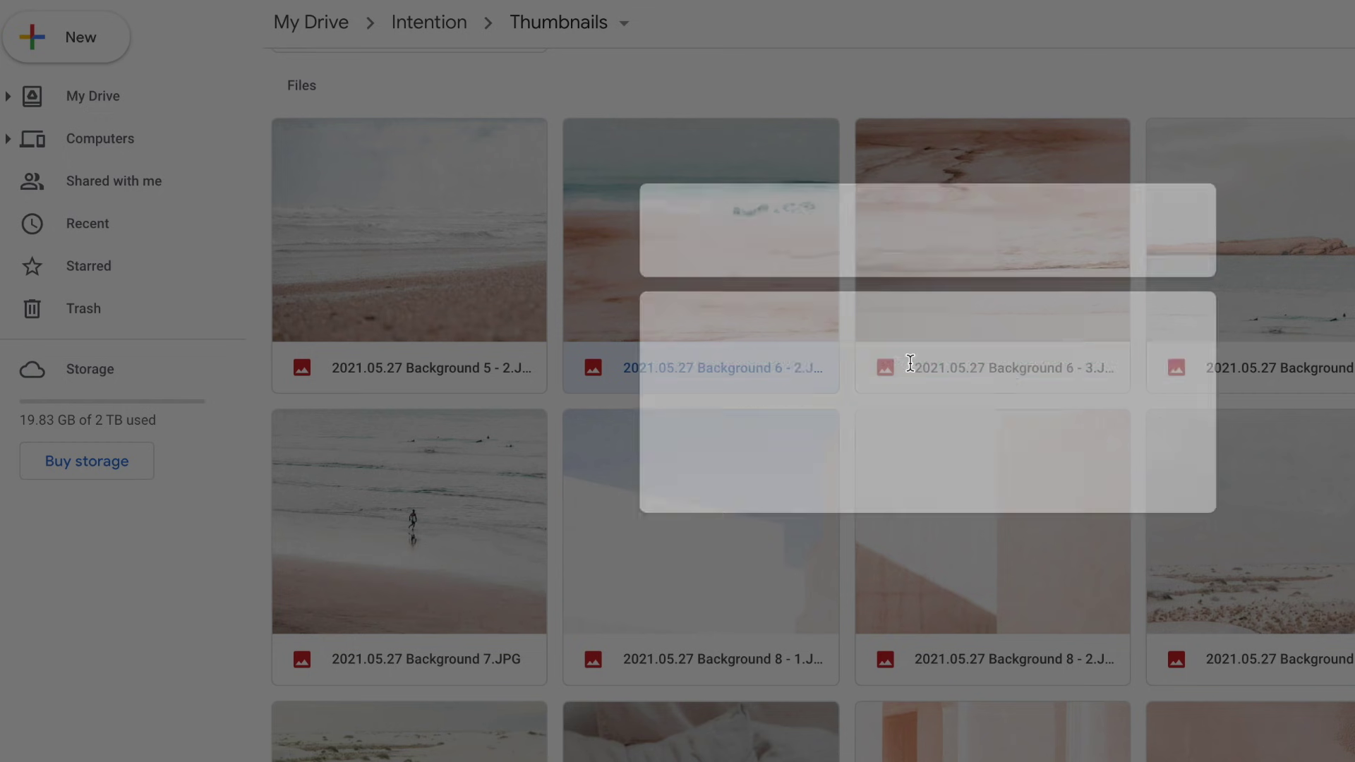
left_click(1223, 360)
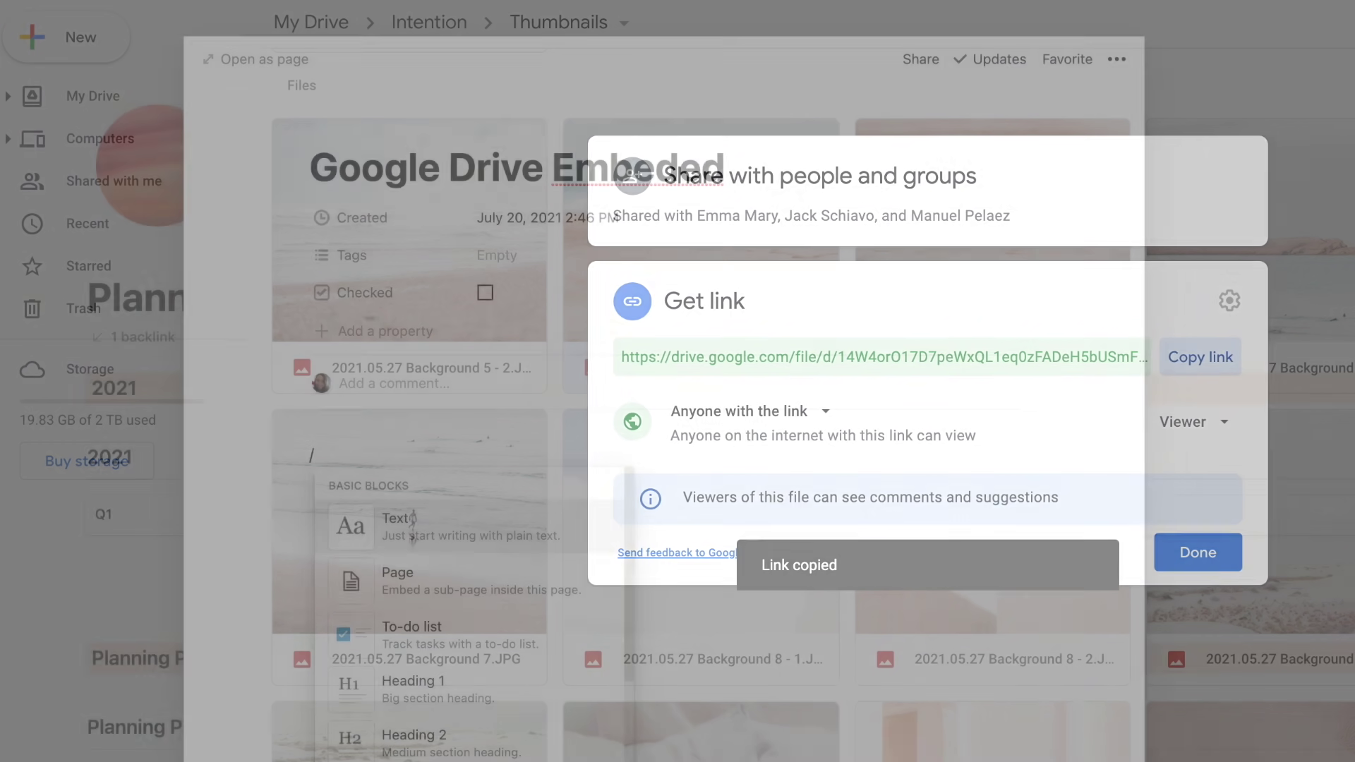
type("goog")
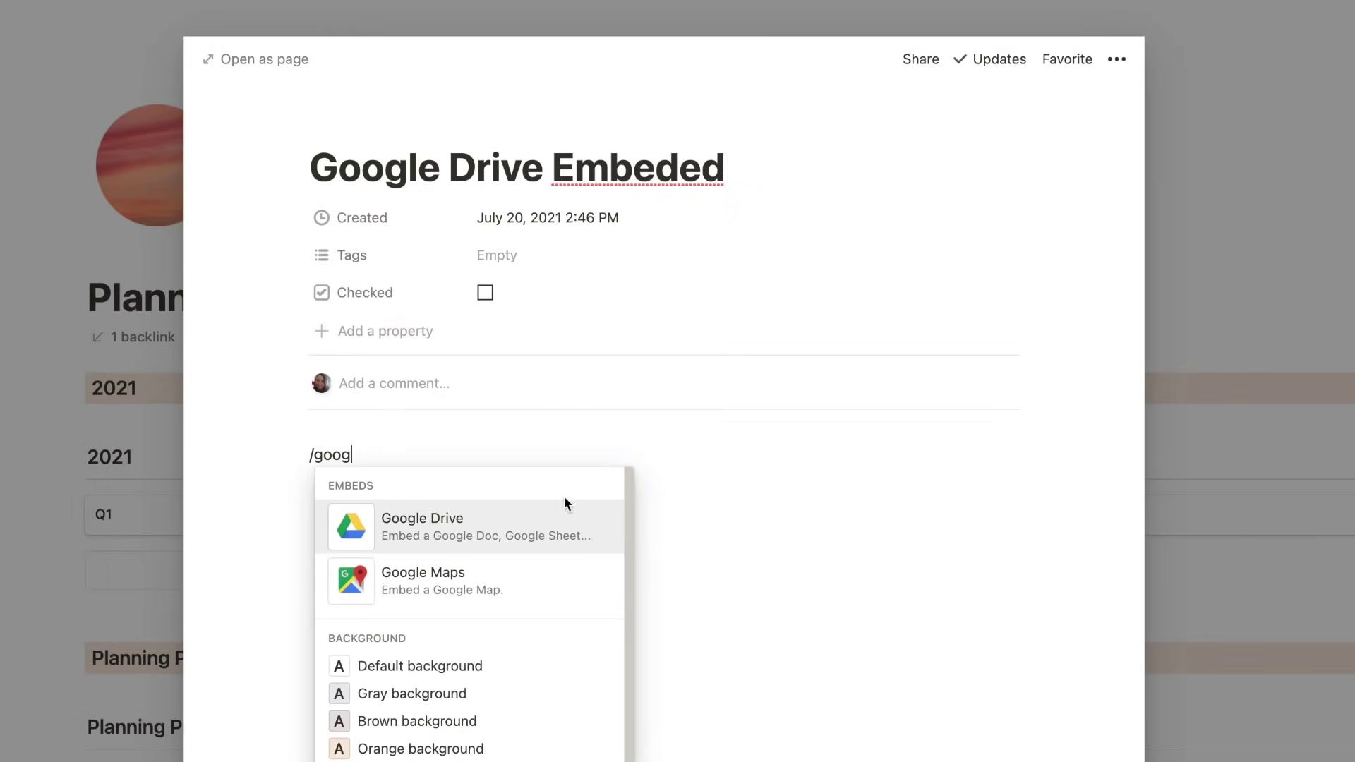
Step: Insert a Google Drive block and embed the beach image from the pasted link
left_click(562, 518)
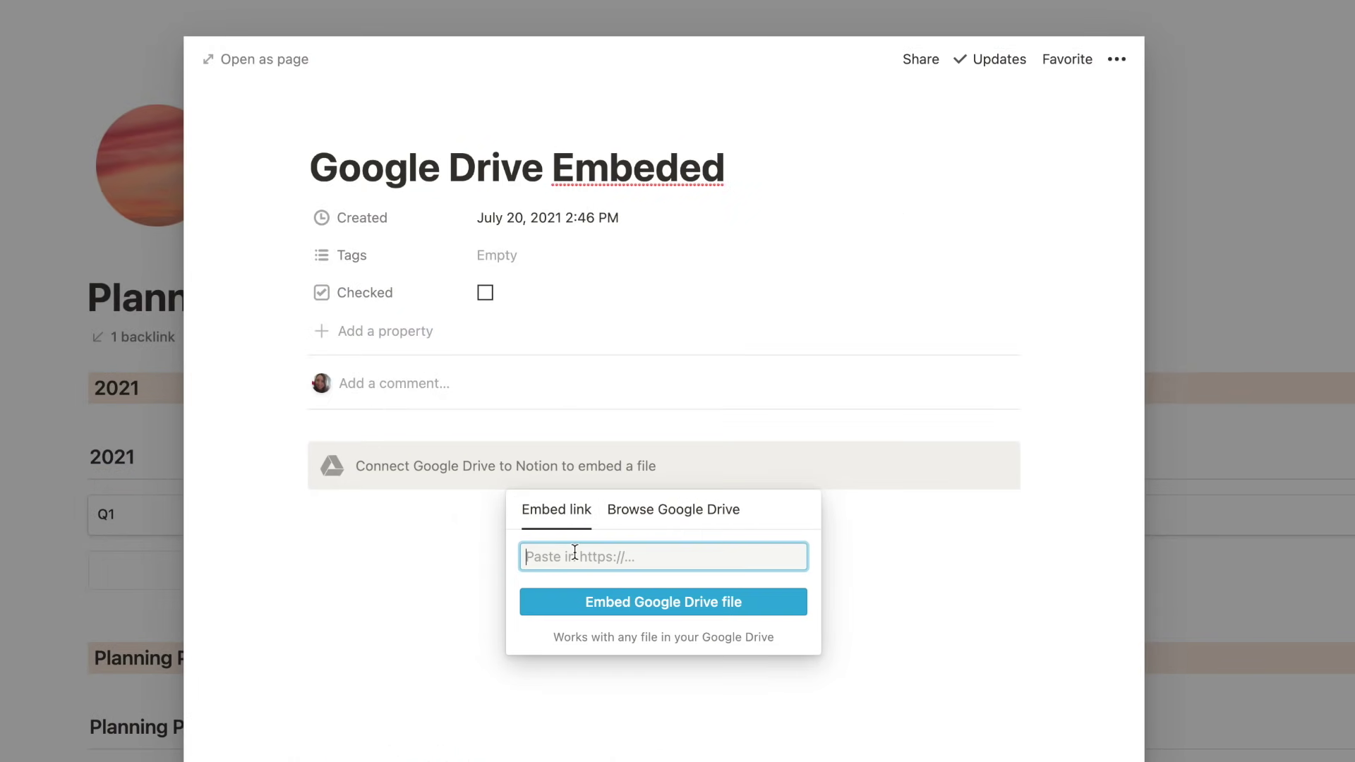
key("ctrl+v")
left_click(542, 600)
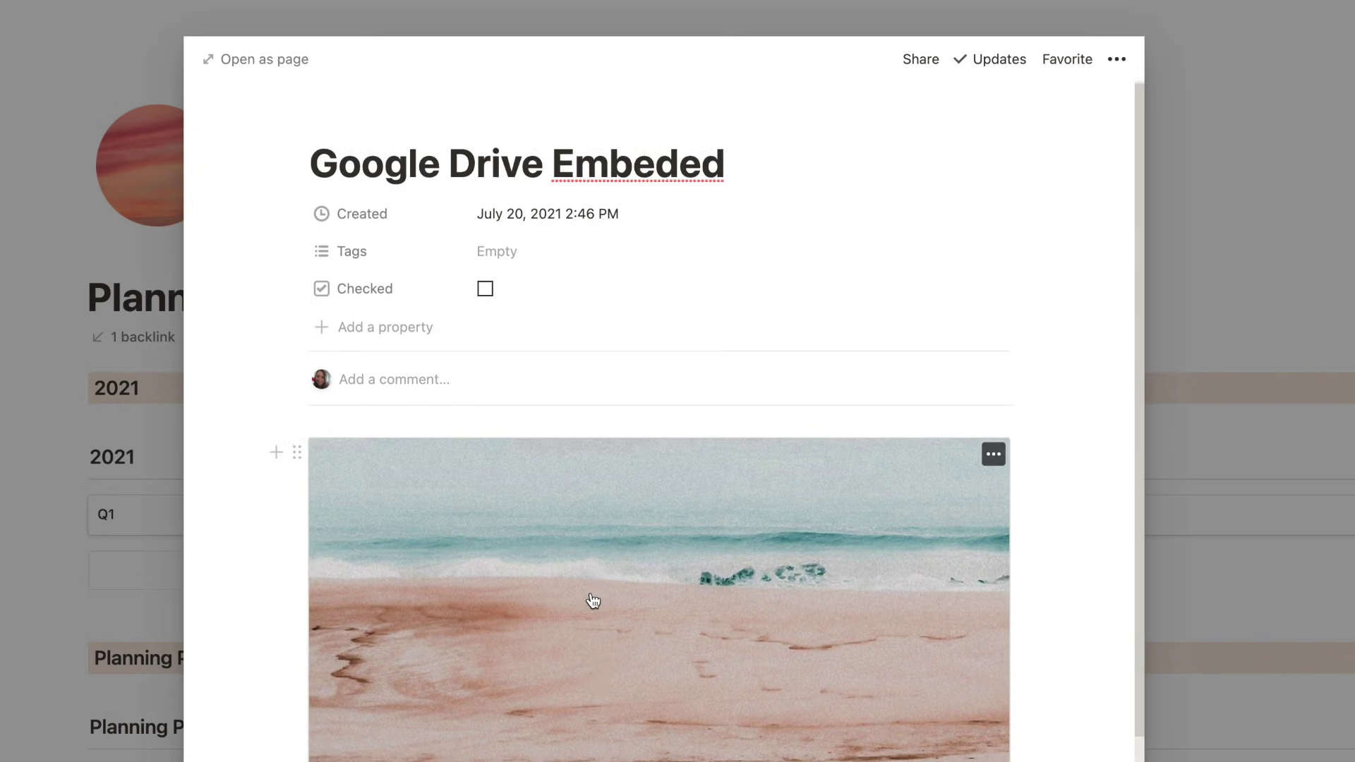
scroll(592, 601, "down", 2)
scroll(592, 600, "down", 1)
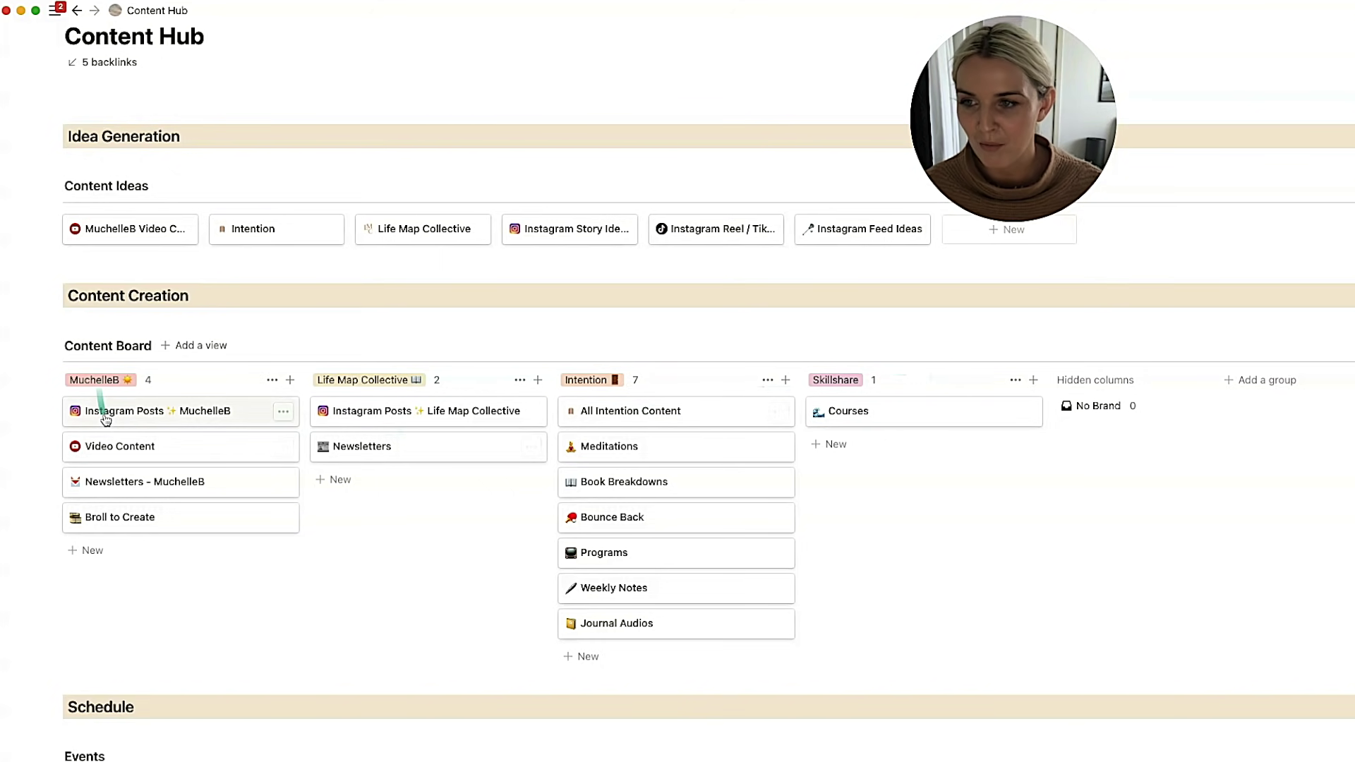
left_click(143, 410)
scroll(896, 635, "down", 5)
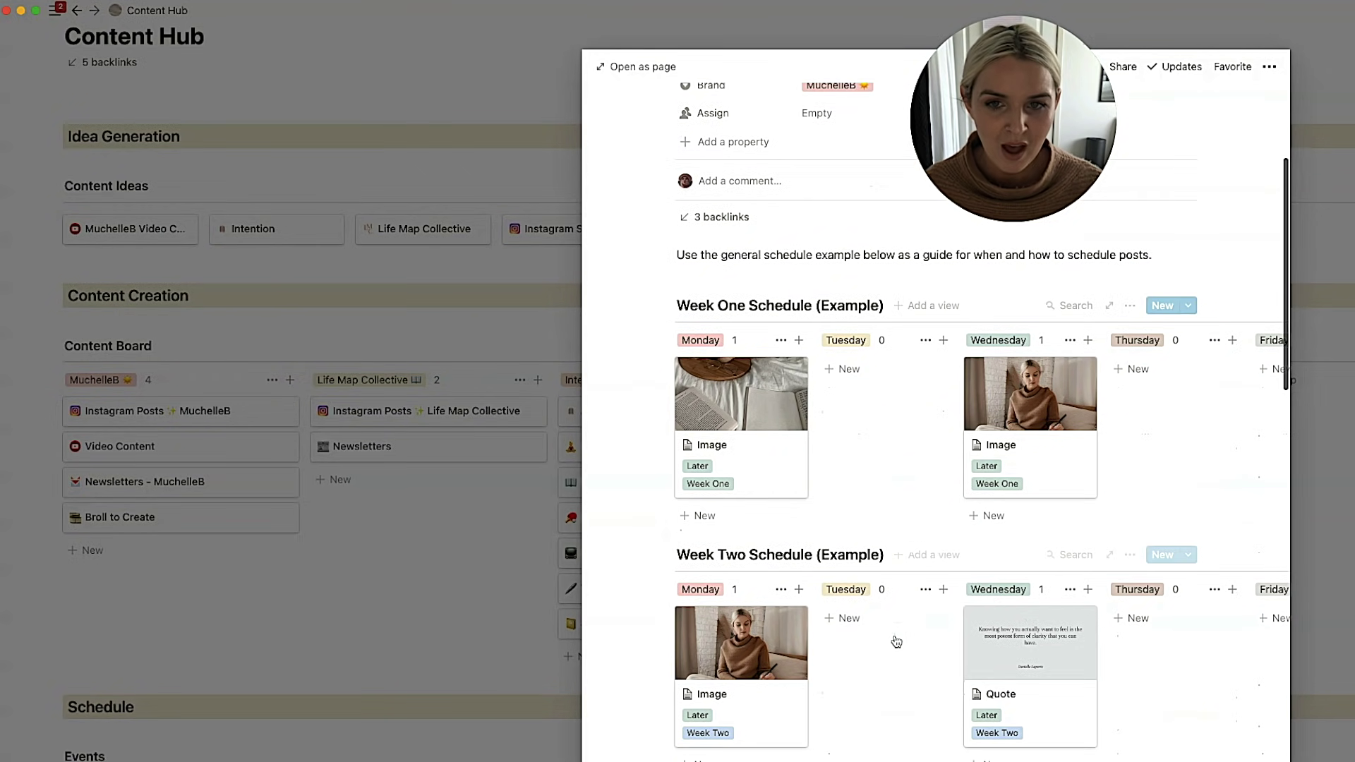
left_click_drag(635, 252, 1090, 721)
scroll(1090, 713, "up", 5)
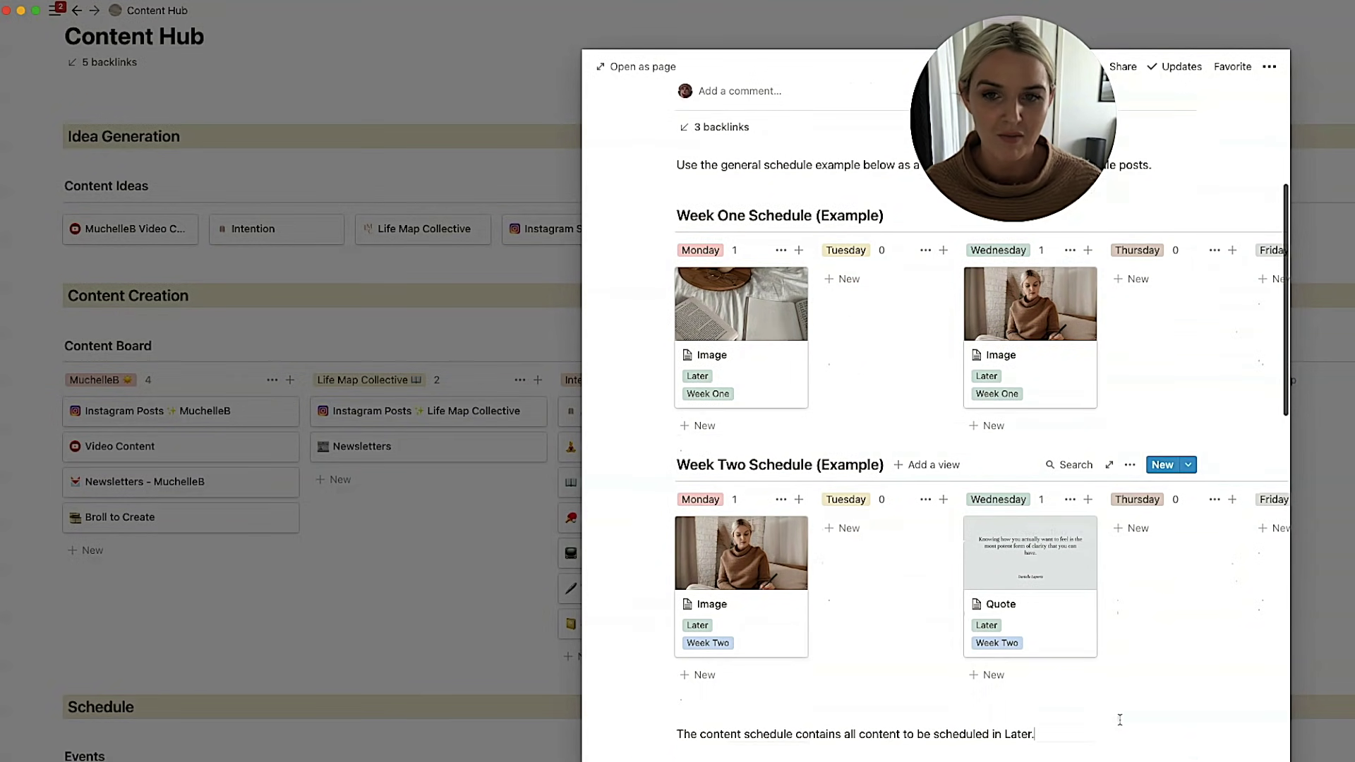
scroll(994, 582, "right", 3)
scroll(993, 583, "left", 3)
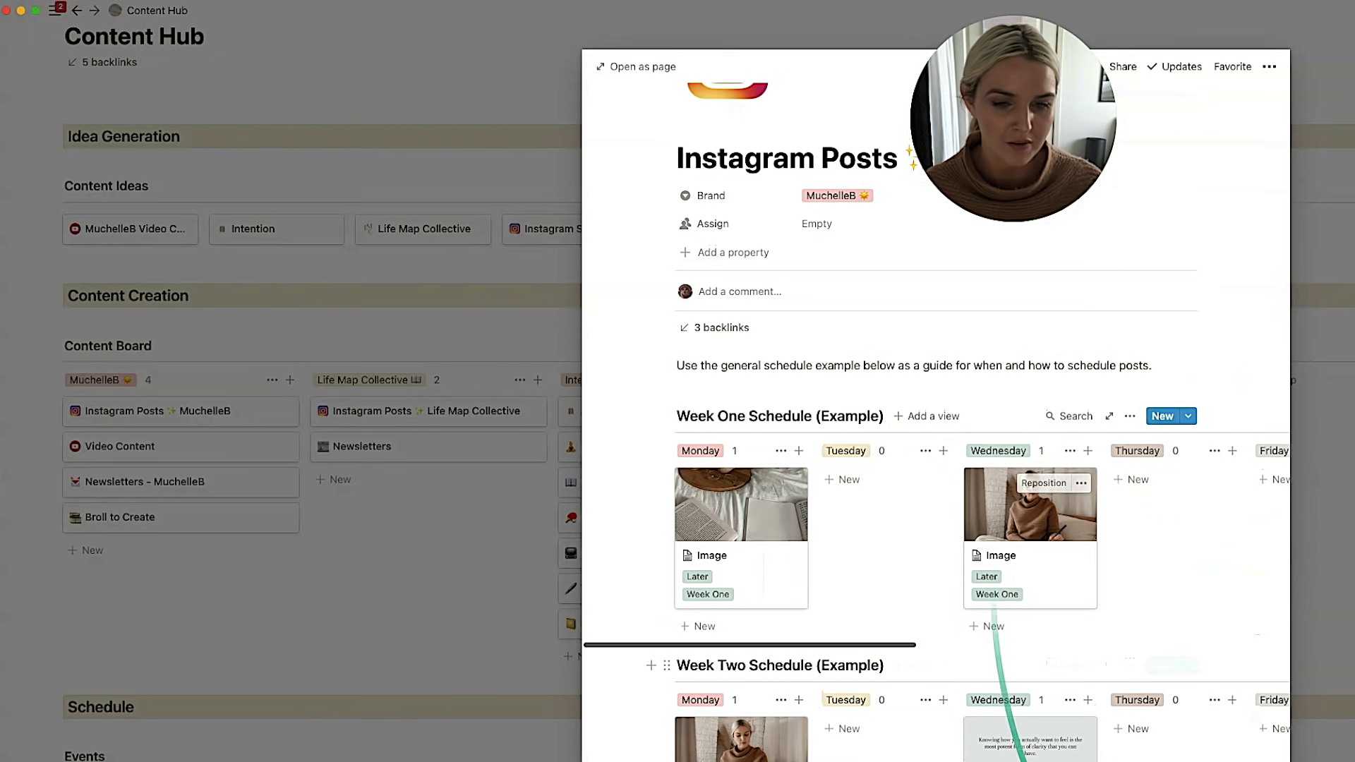
scroll(945, 713, "right", 5)
scroll(945, 712, "left", 5)
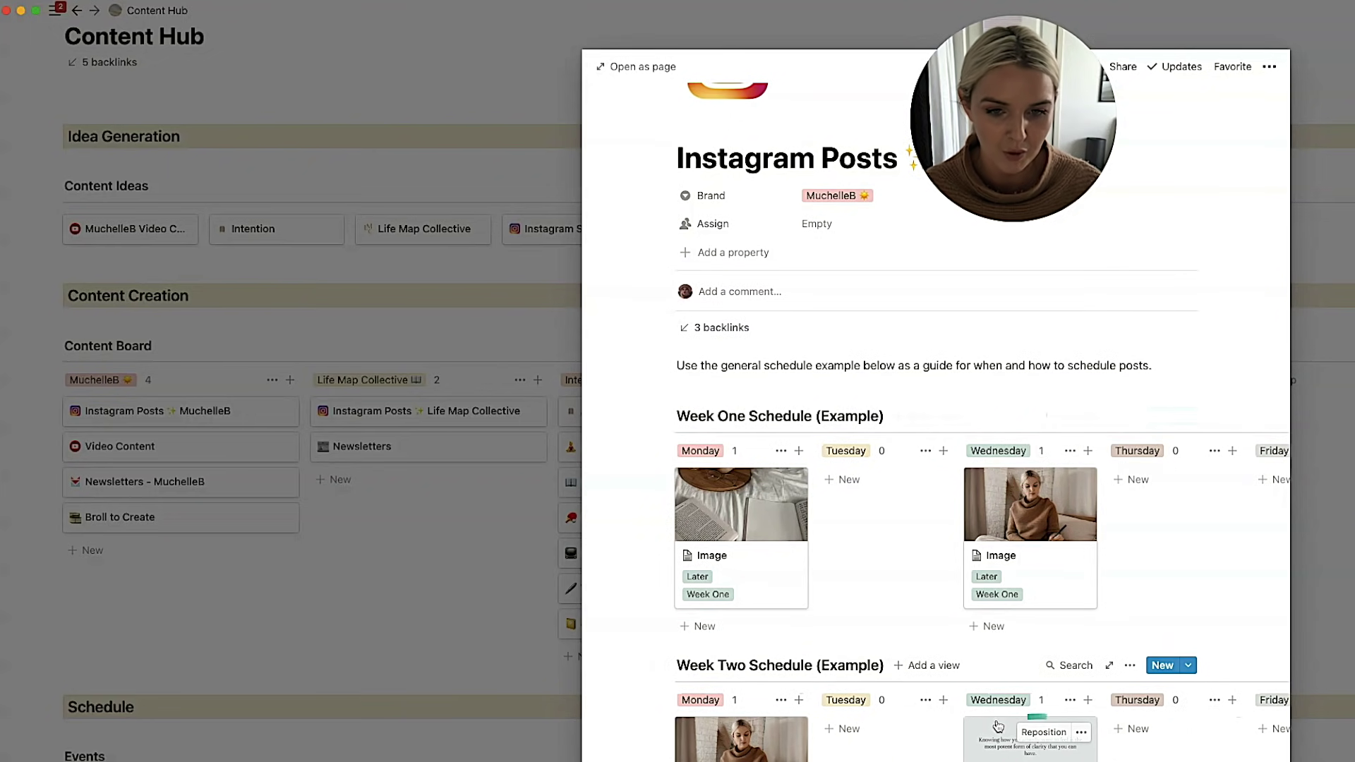
scroll(942, 709, "down", 10)
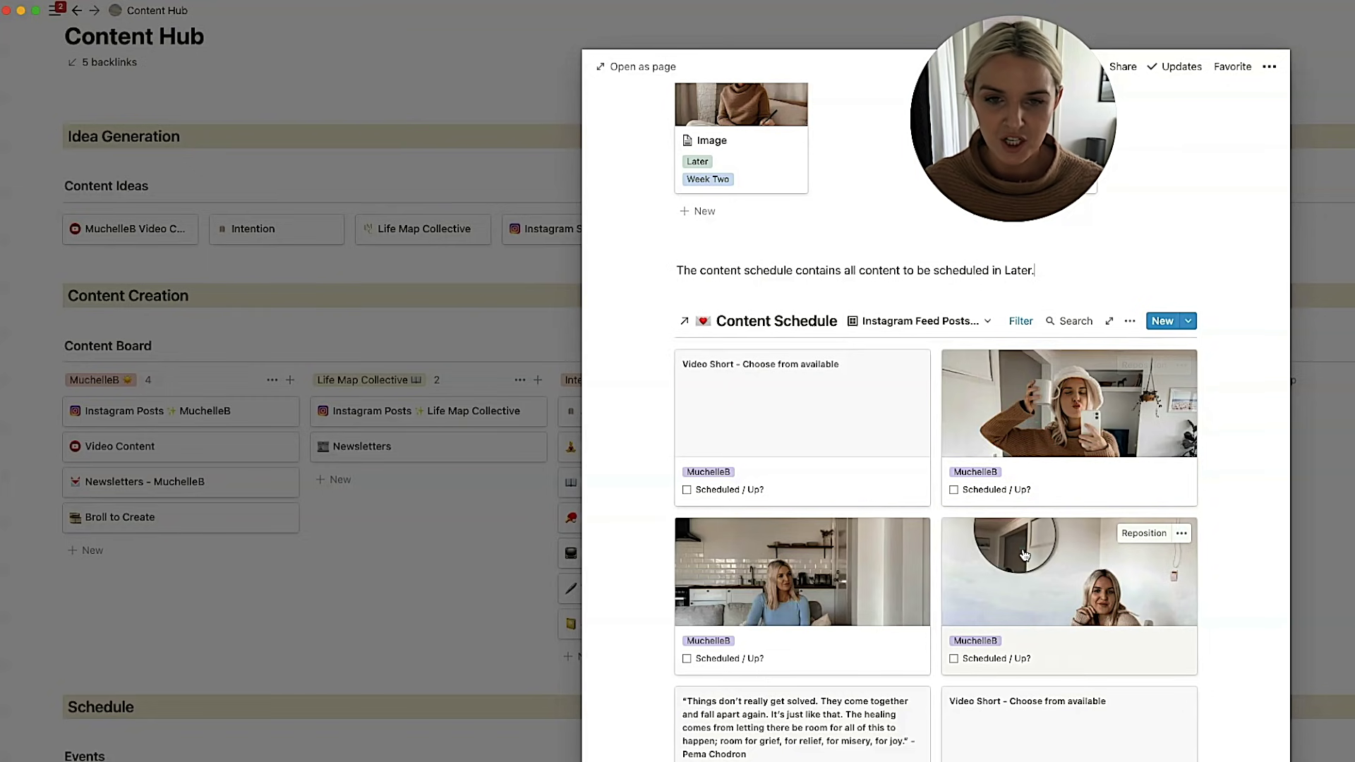
scroll(1027, 550, "up", 10)
scroll(1025, 544, "down", 8)
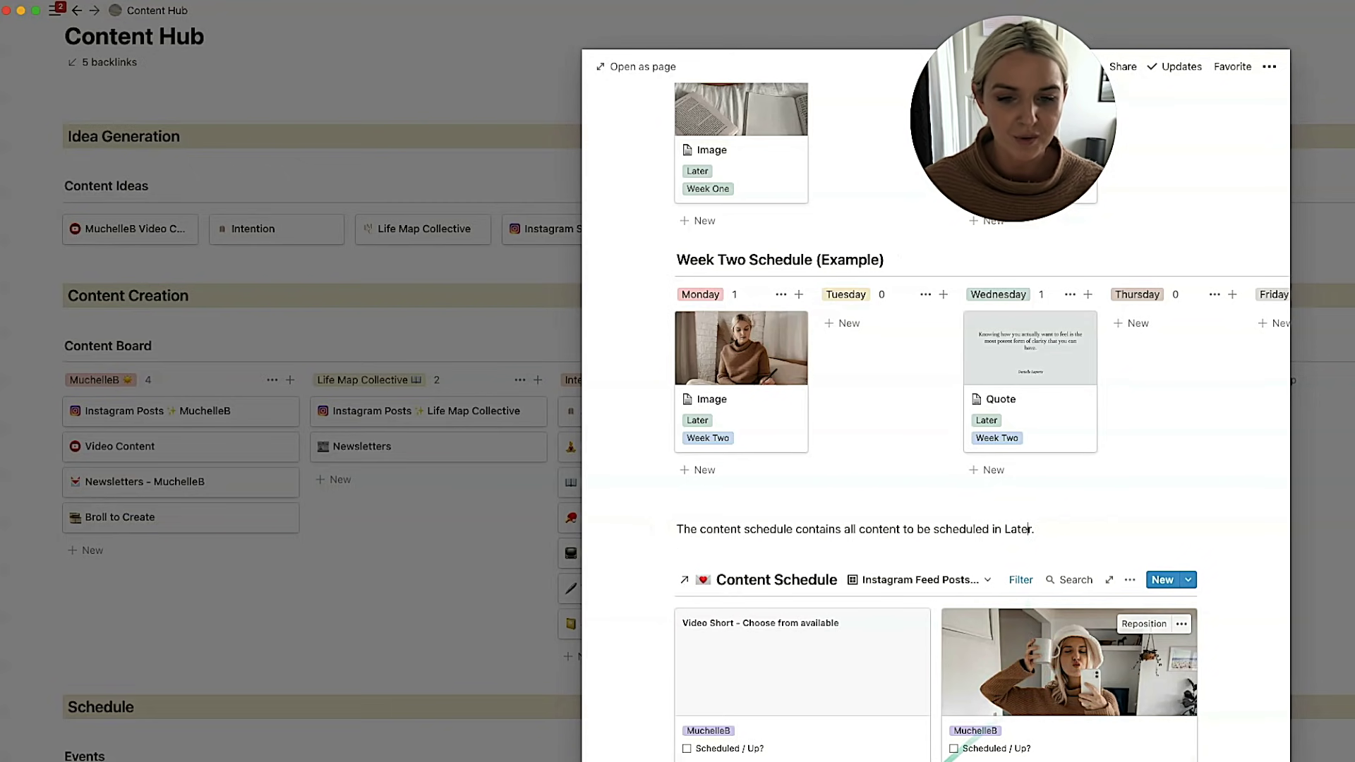
left_click(1044, 677)
scroll(819, 602, "down", 4)
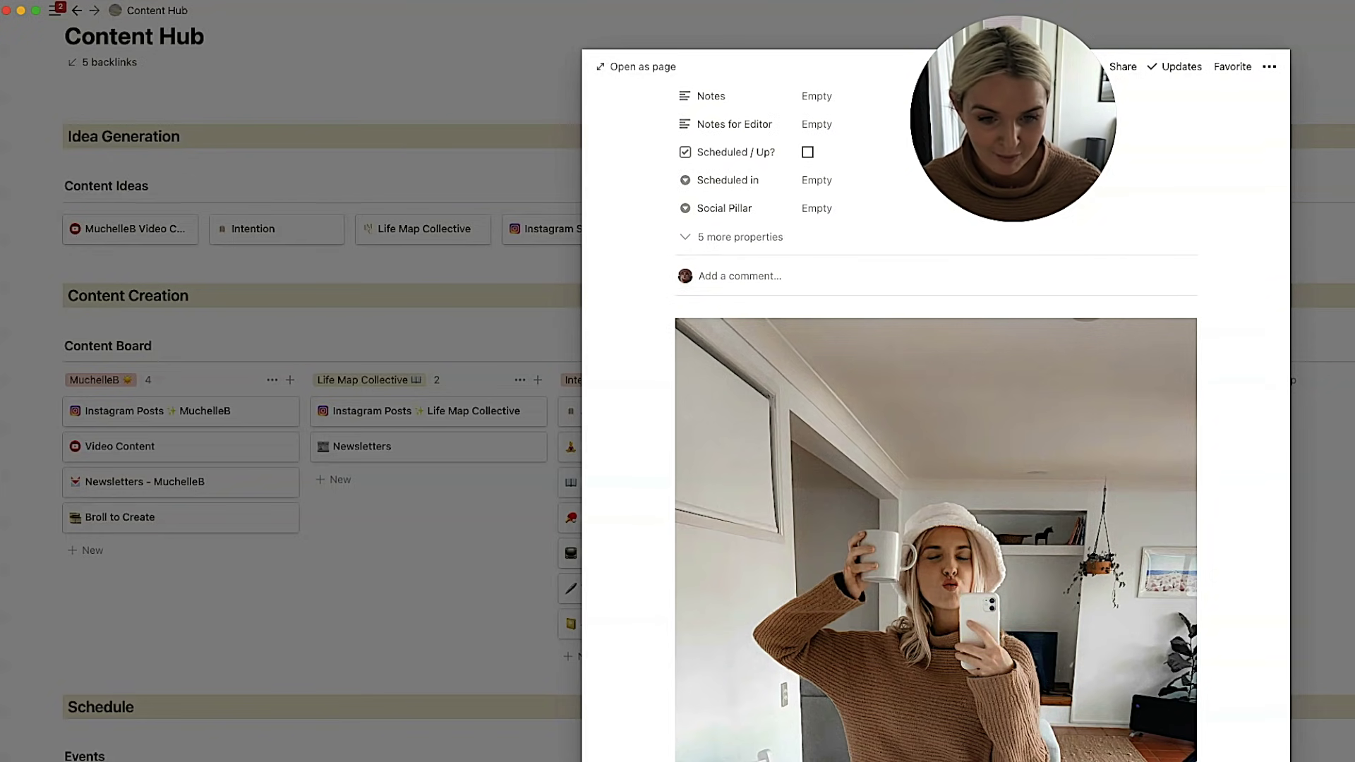
scroll(936, 494, "down", 1)
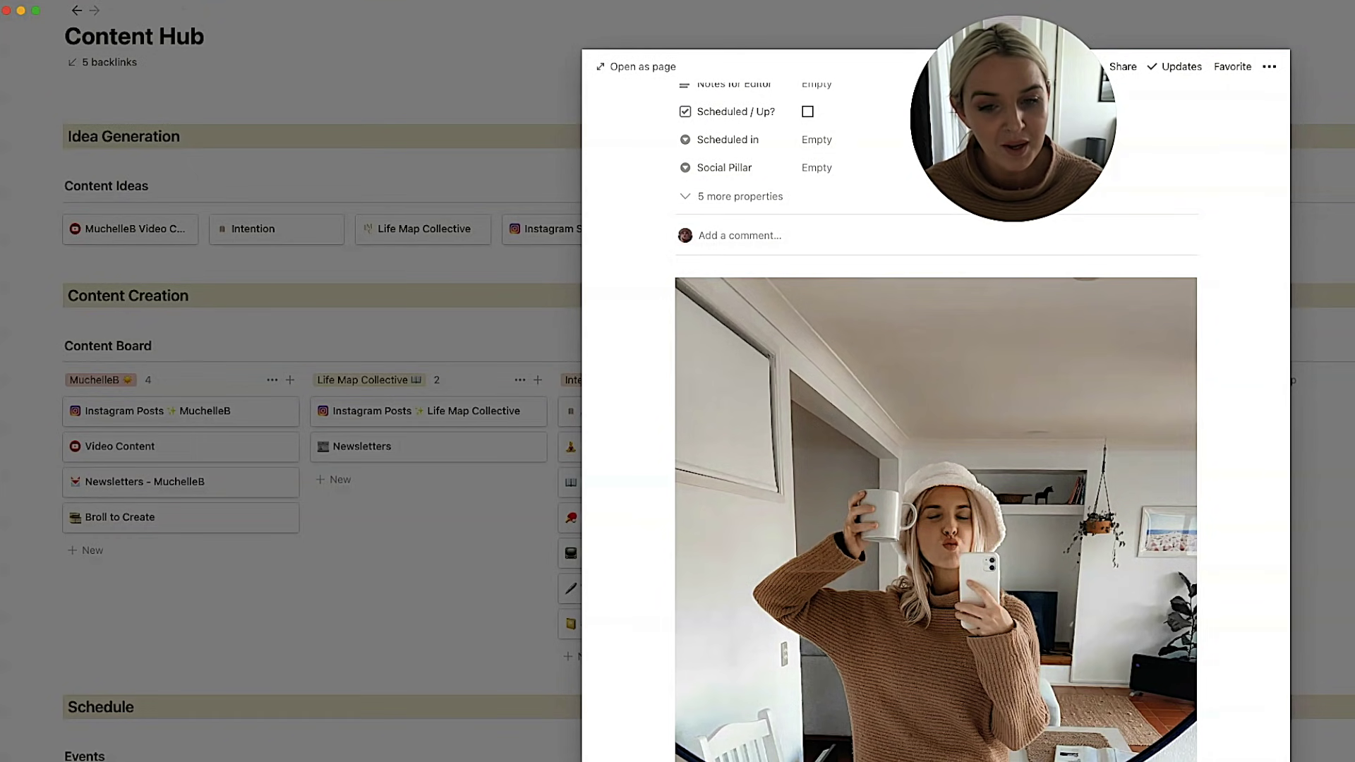
scroll(670, 423, "down", 1)
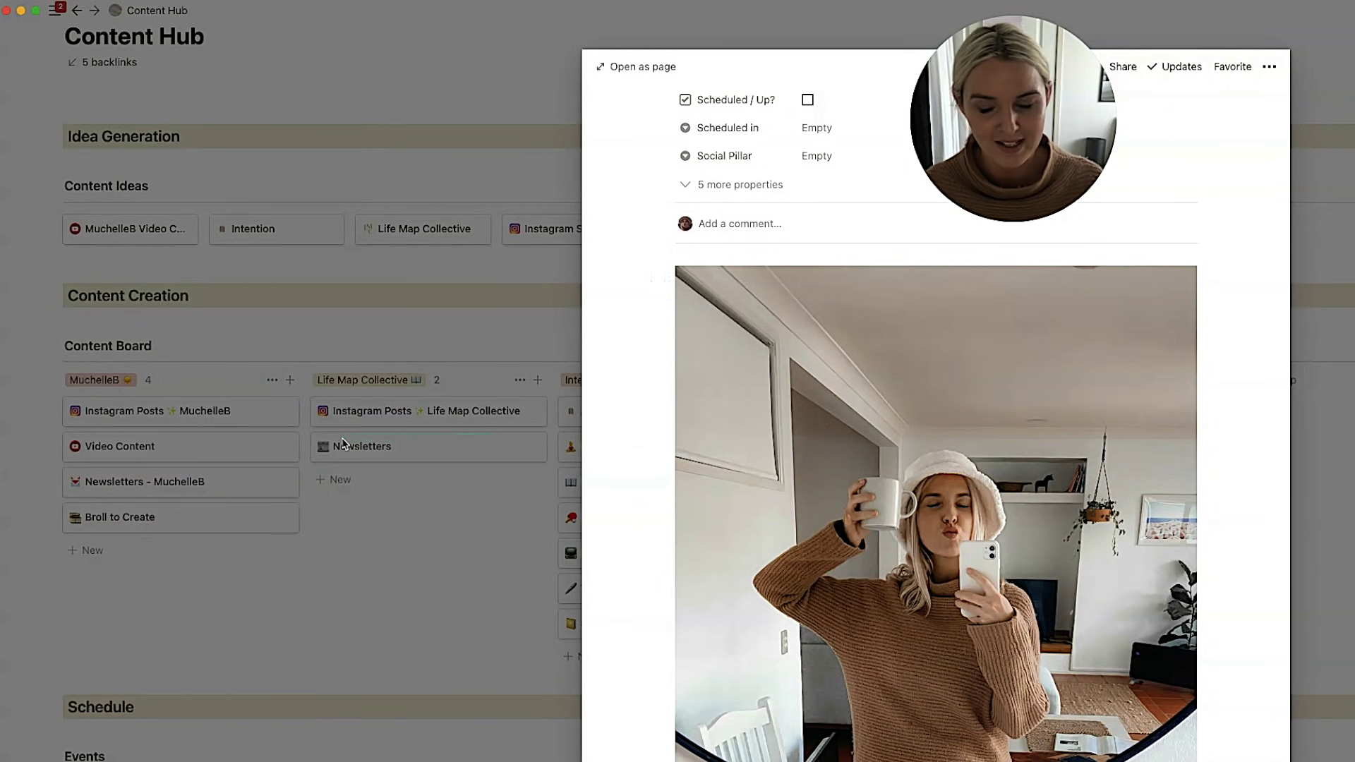
left_click(381, 489)
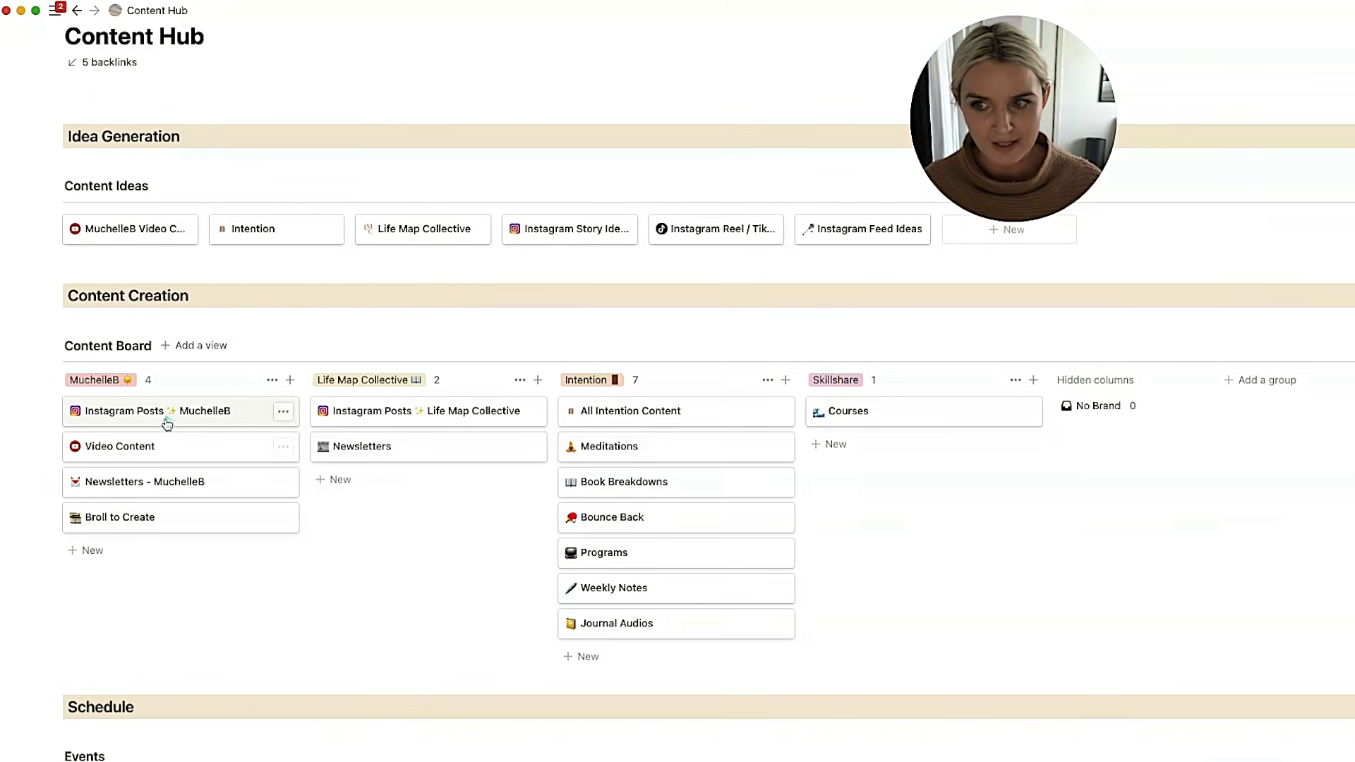
Step: Preview the Video Content page, check its Content Schedule views, then open it full page
left_click(102, 448)
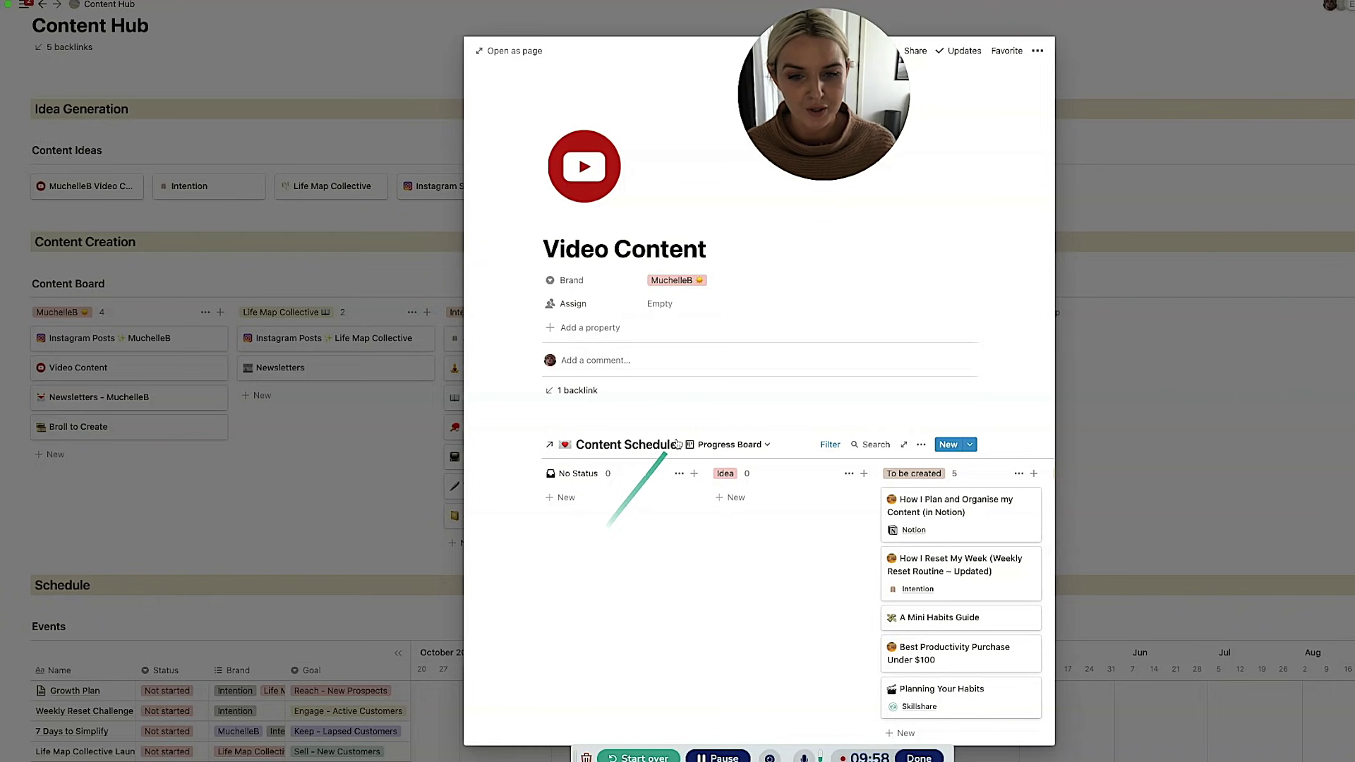
left_click(713, 445)
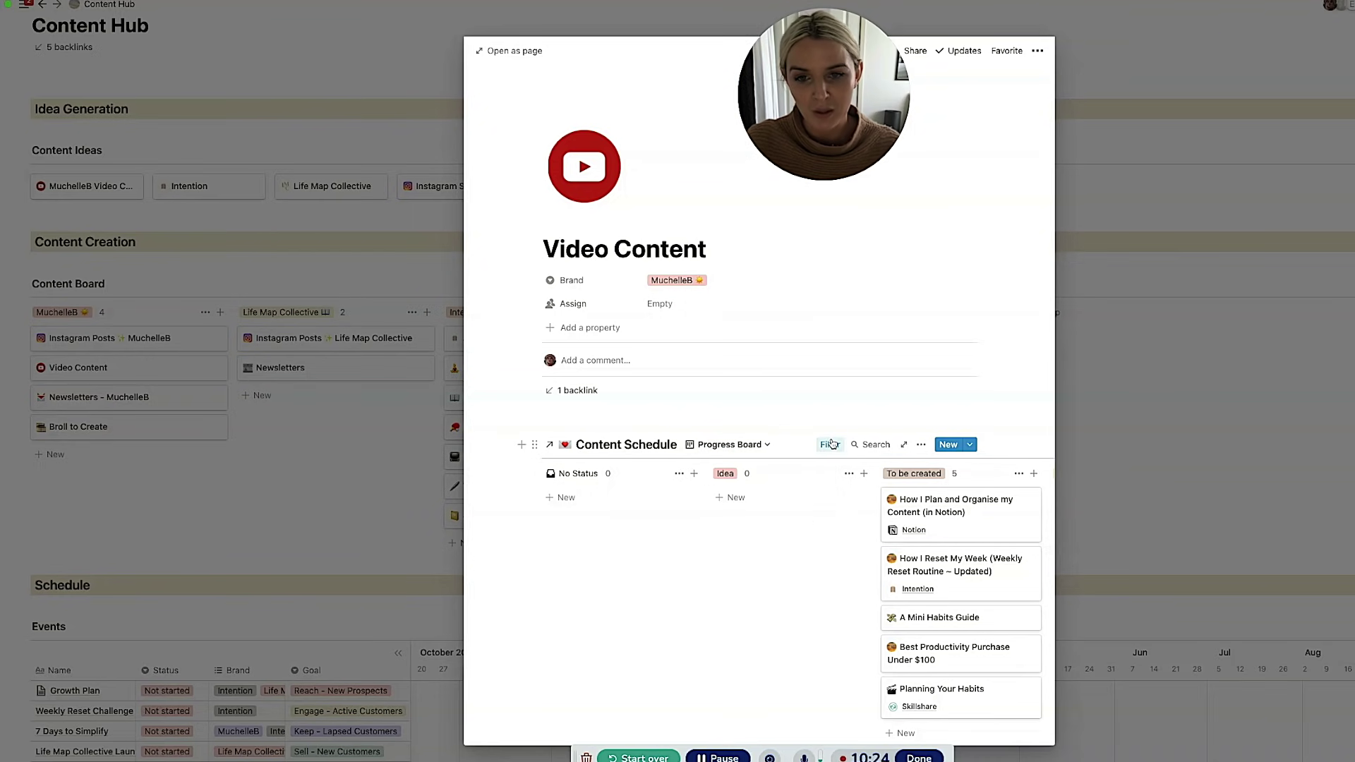
left_click(499, 48)
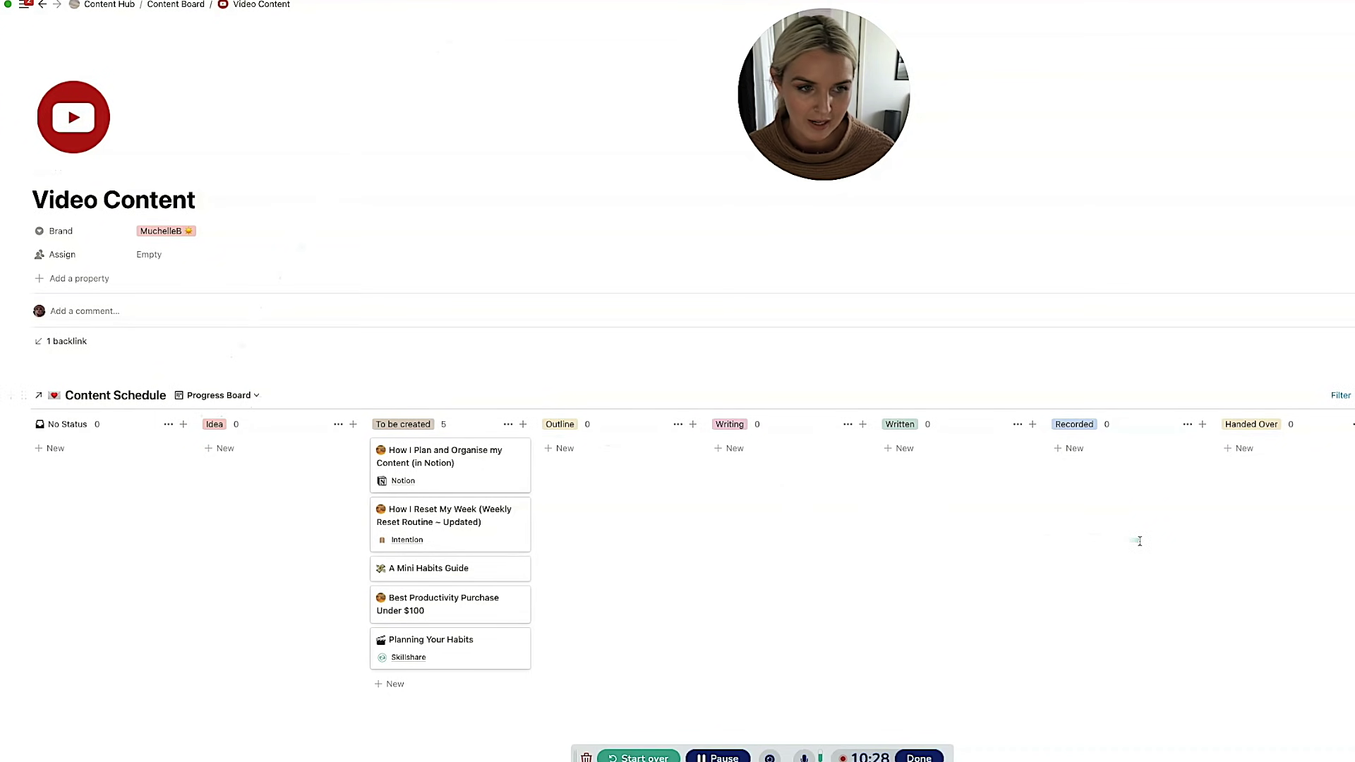
Step: Inspect the Progress Board's publish date filter and its condition options, then close the filter
left_click(1330, 397)
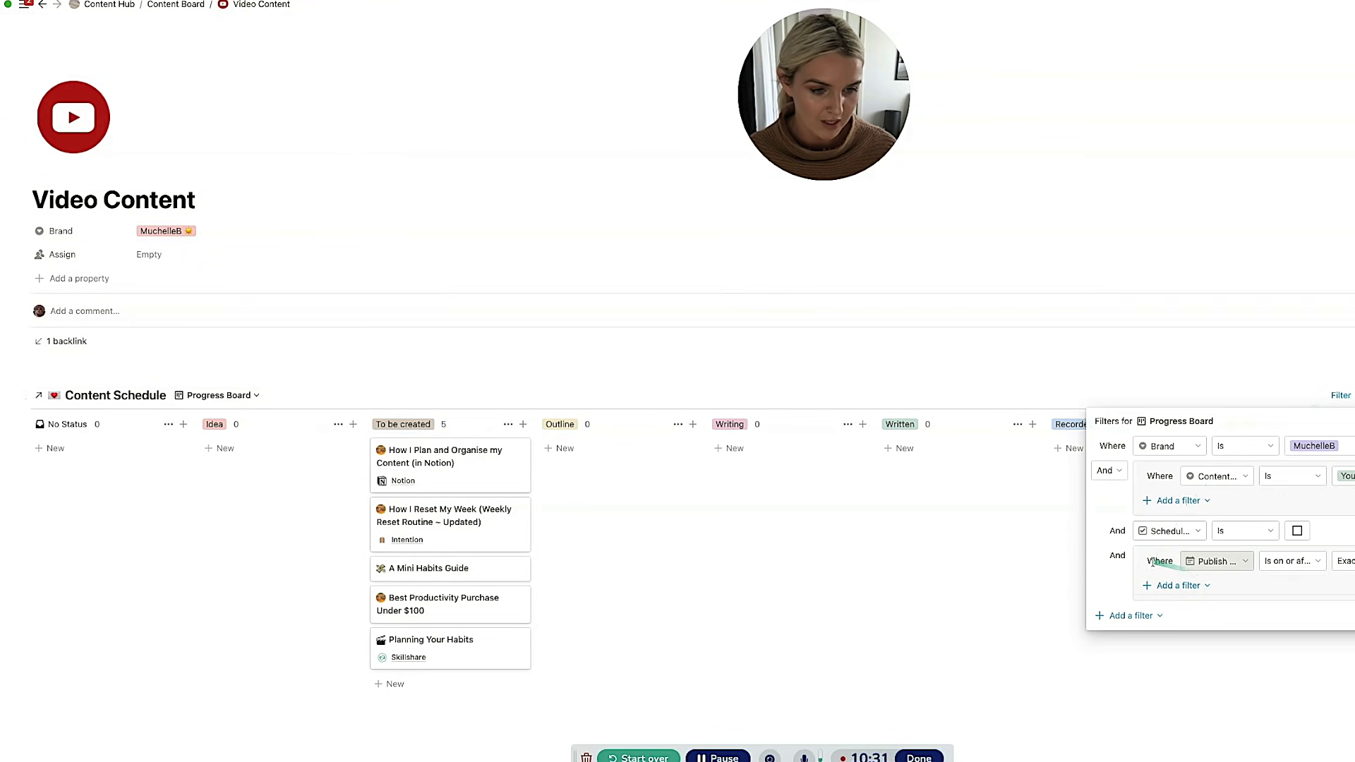
left_click(1212, 562)
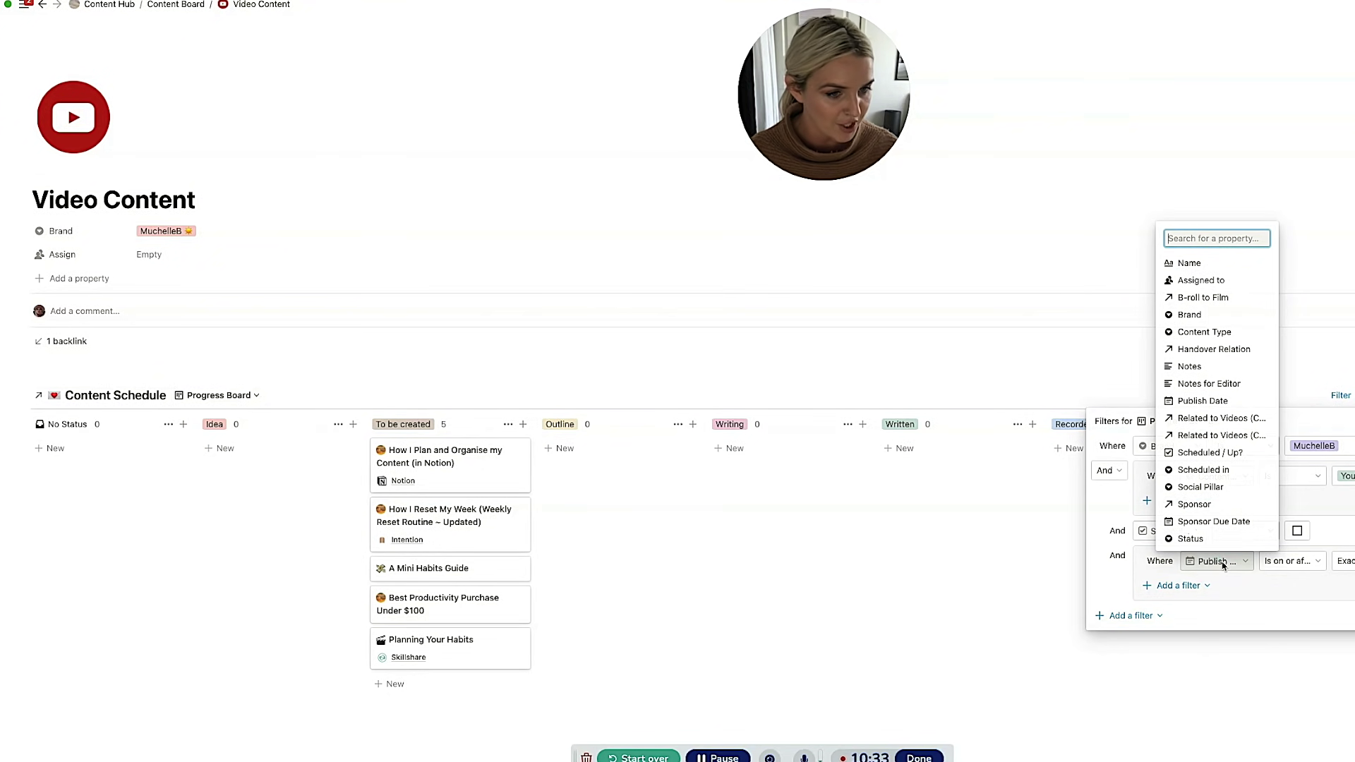
left_click(1290, 561)
left_click(1344, 561)
left_click(1344, 561)
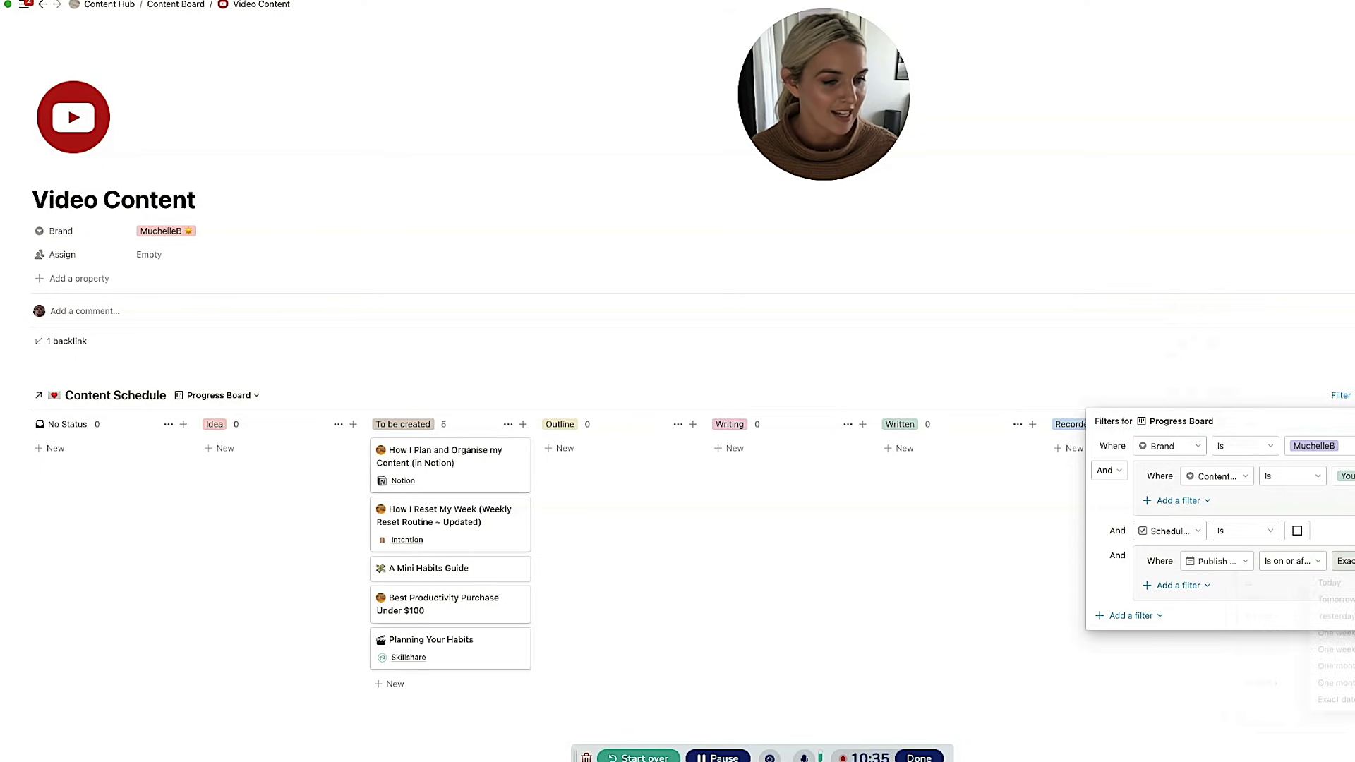
key("Escape")
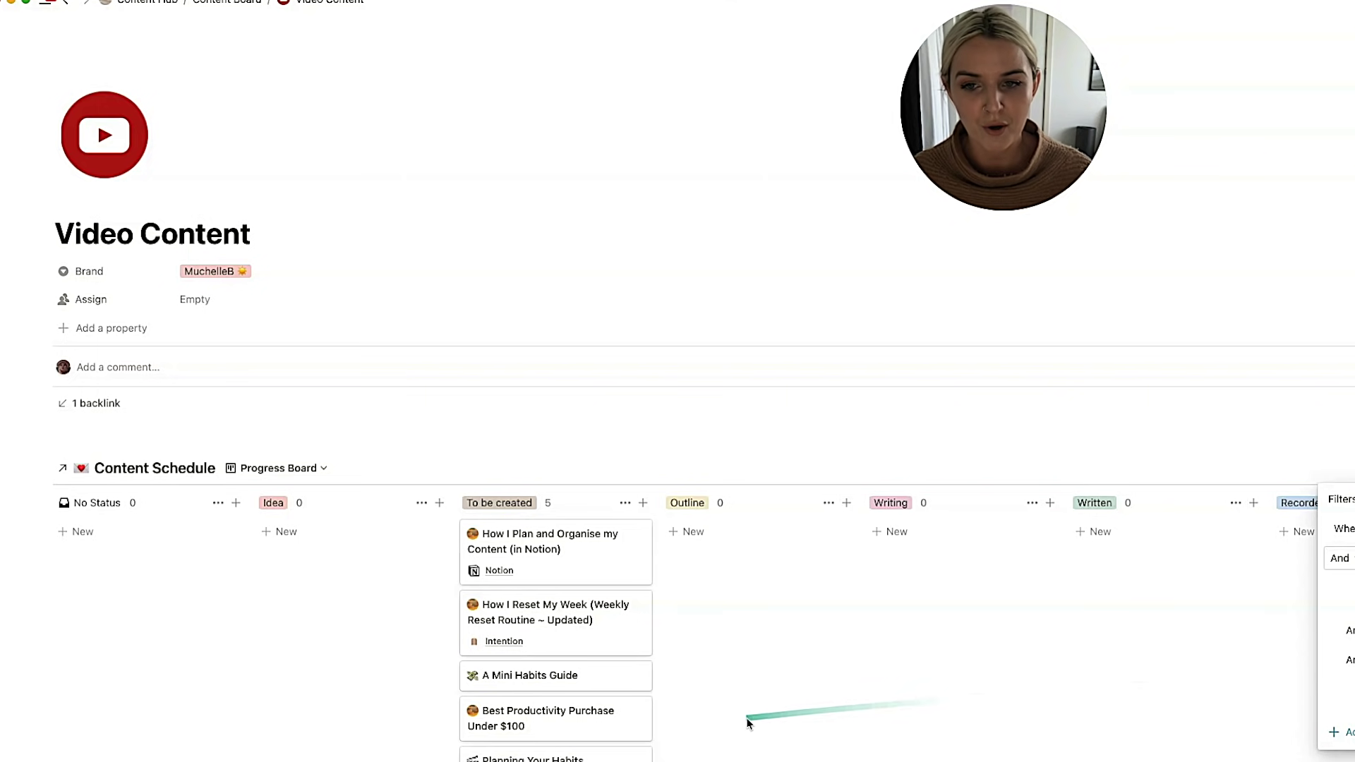
left_click(746, 720)
Step: Drag the How I Plan and Organise my Content card into the Written column
scroll(212, 85, "down", 1)
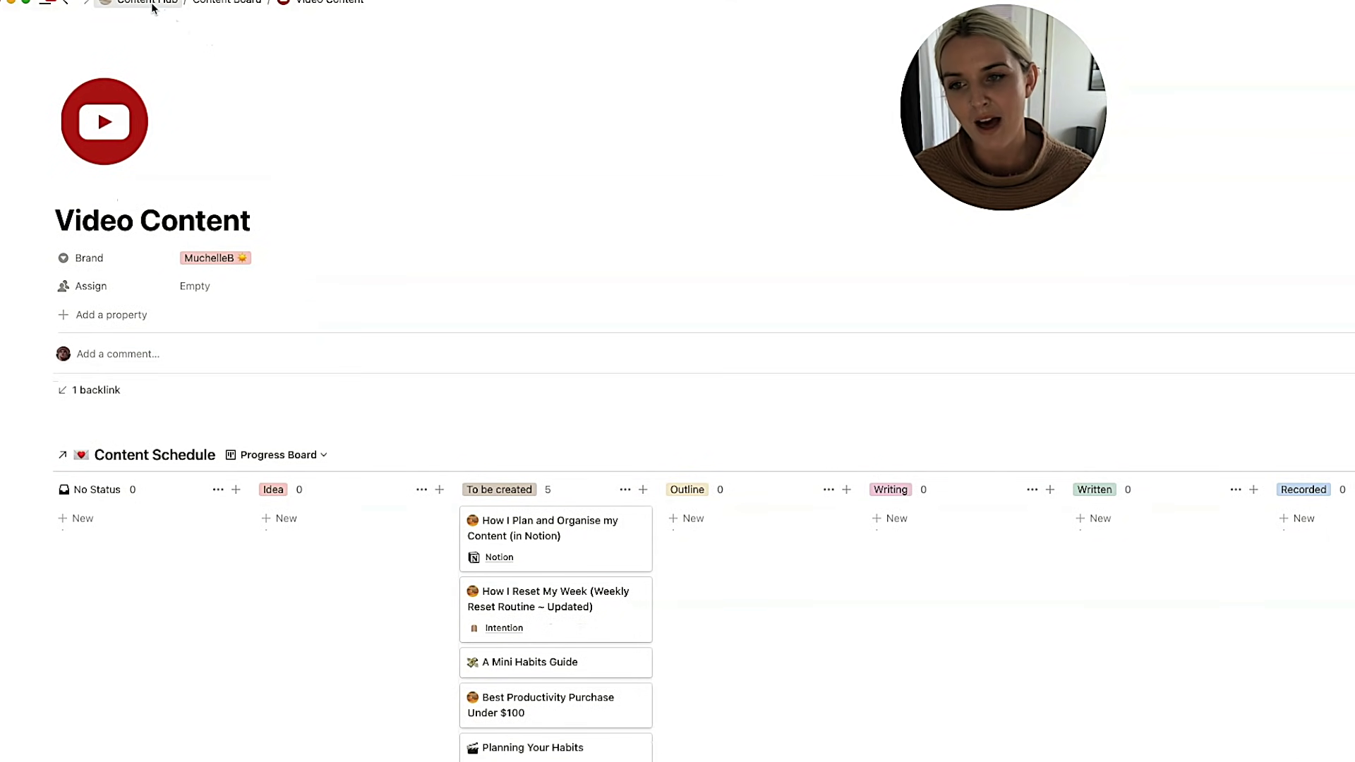
scroll(671, 580, "down", 1)
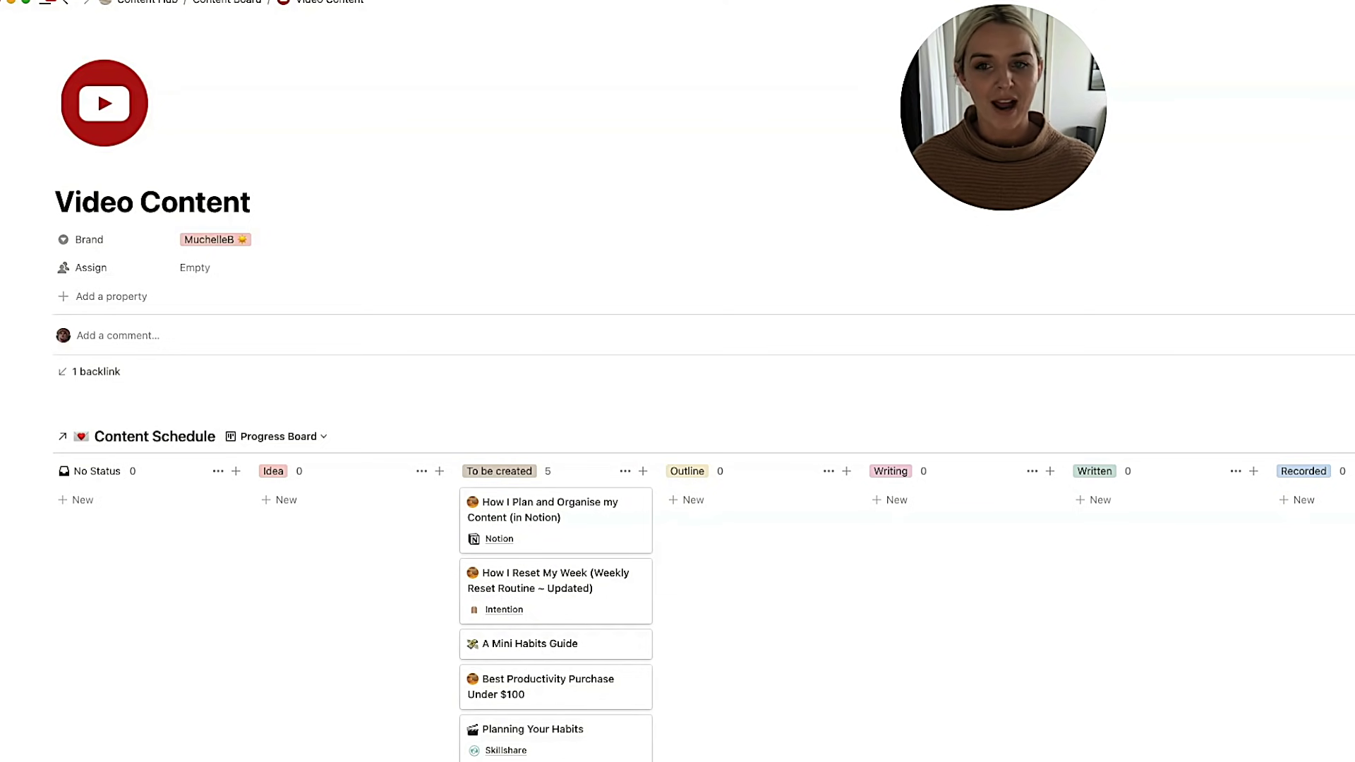
scroll(1228, 342, "up", 1)
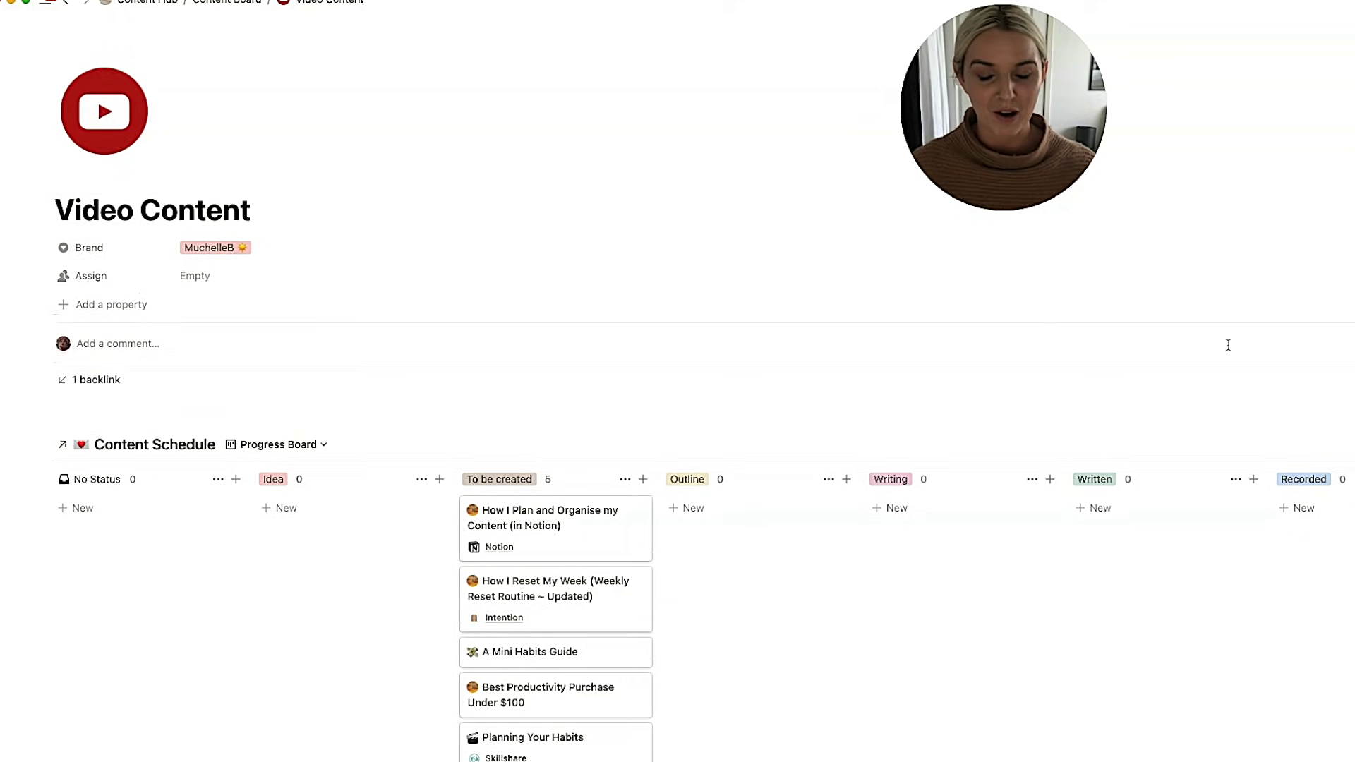
left_click_drag(409, 540, 493, 378)
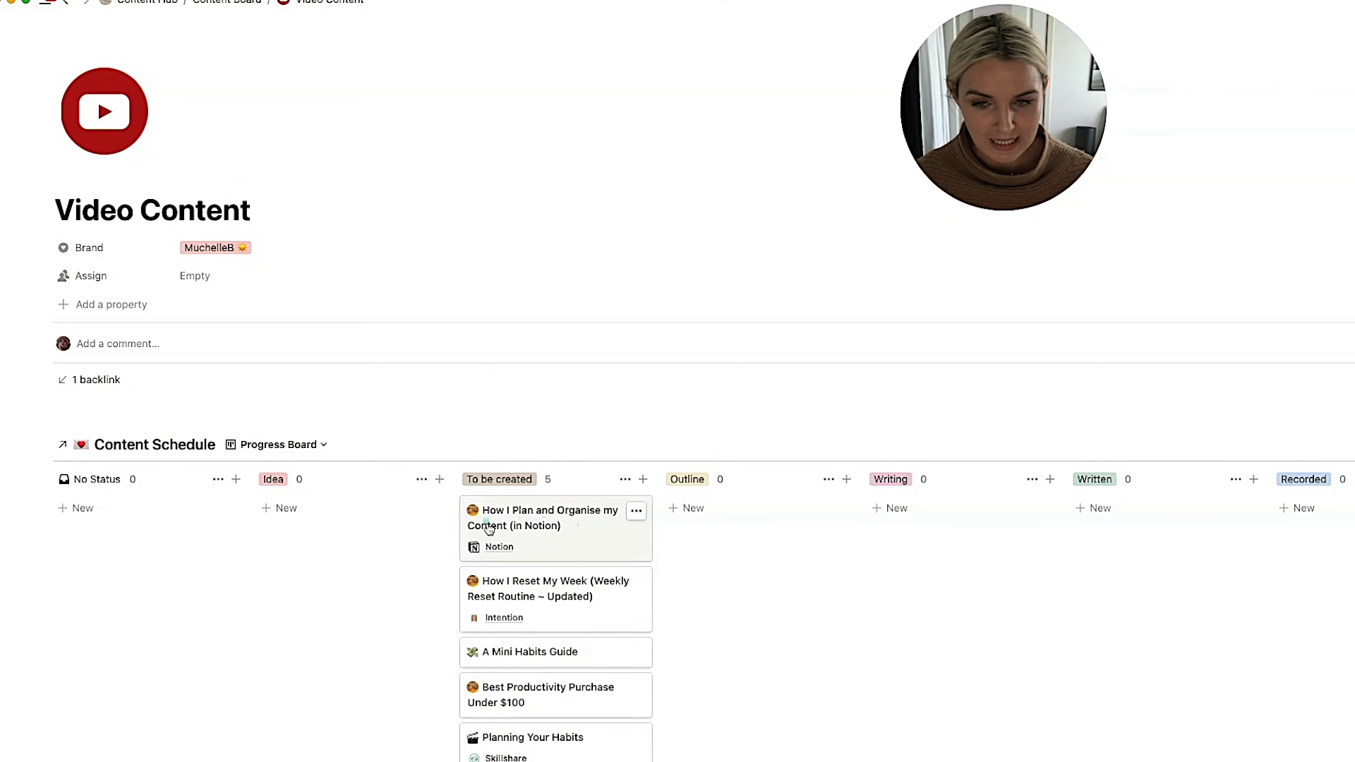
left_click_drag(497, 517, 1129, 525)
Step: Check in the card's preview that its status is Written, then return to the board
scroll(1159, 733, "right", 3)
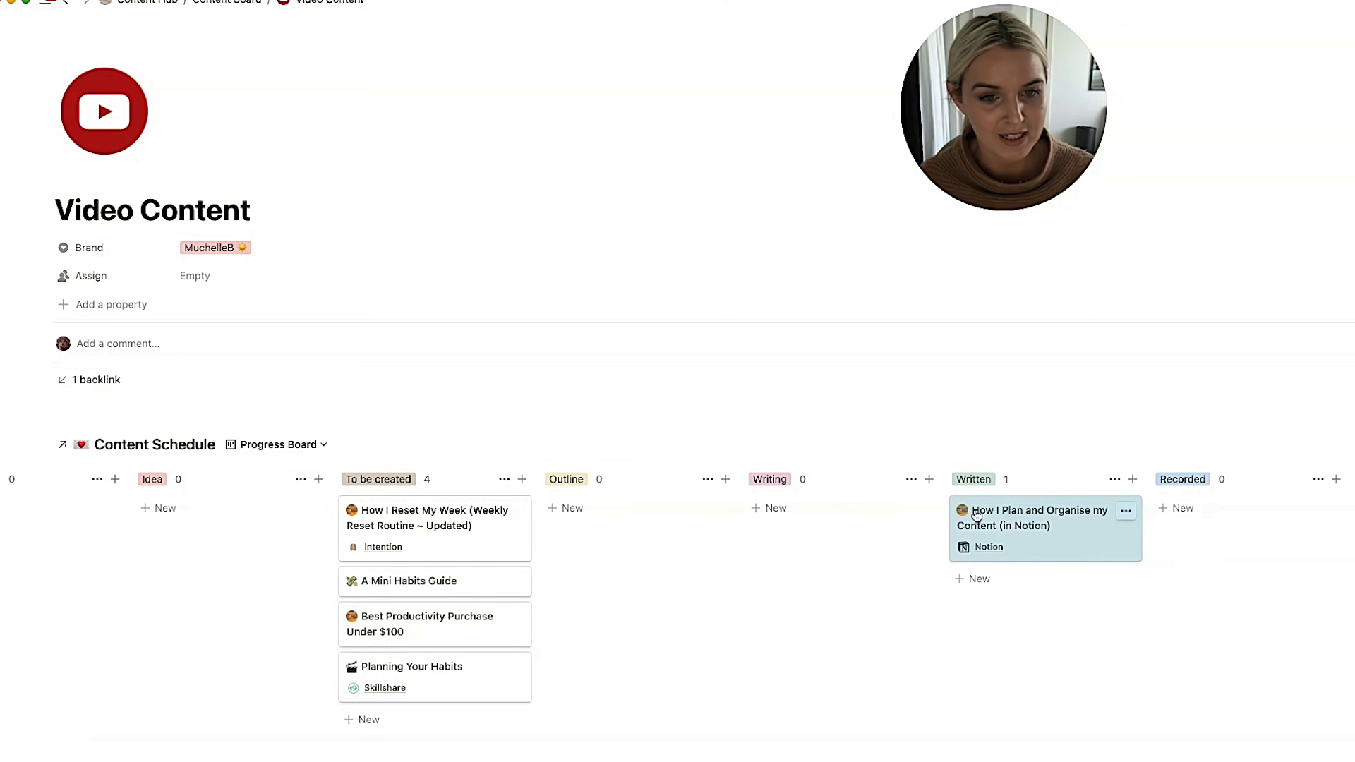
scroll(1137, 535, "right", 3)
left_click(882, 526)
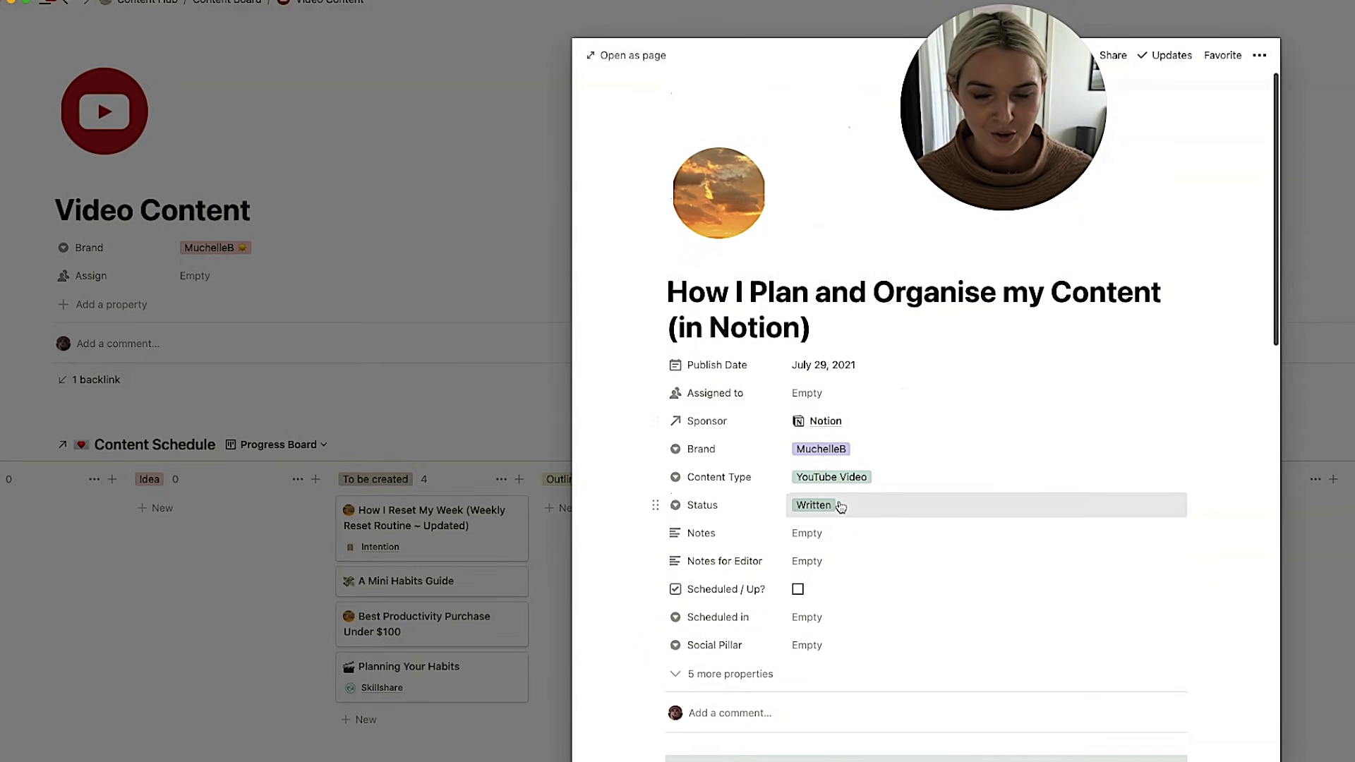
left_click(876, 504)
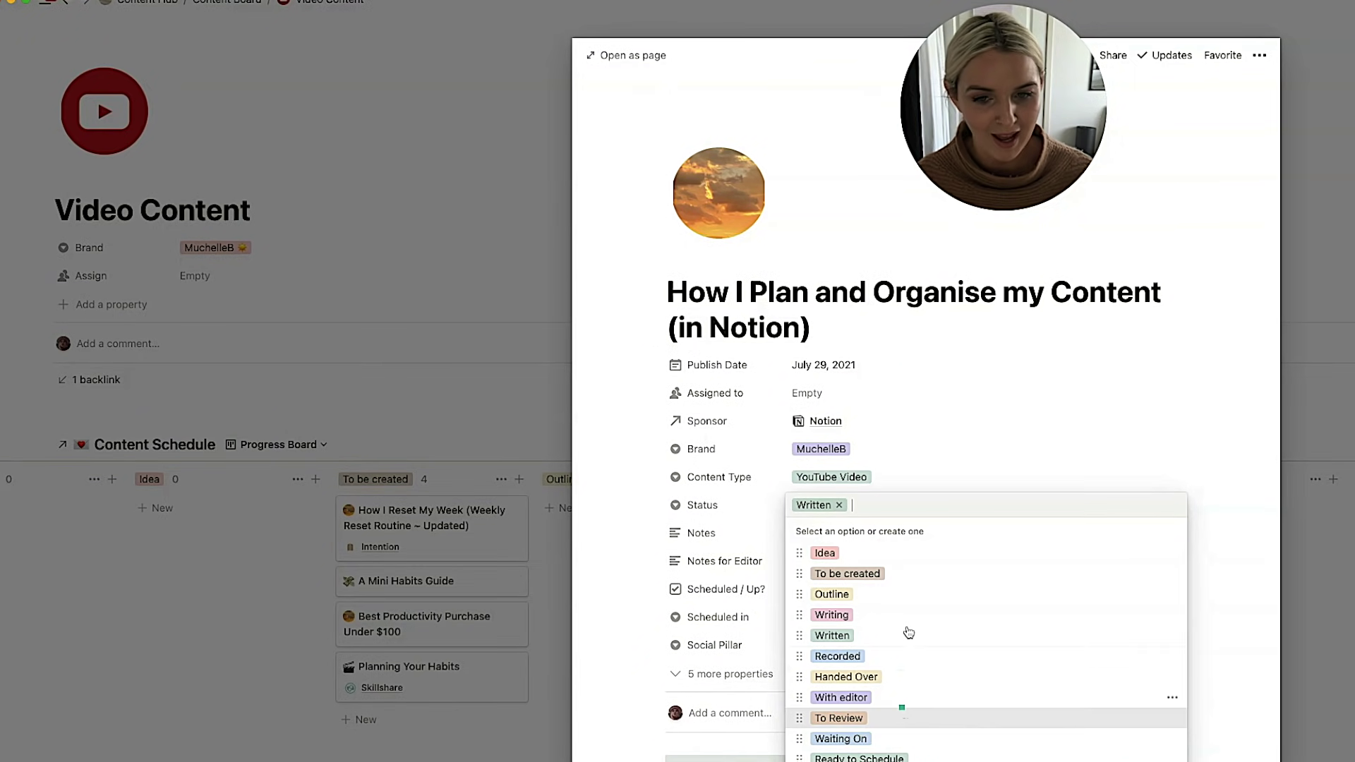
left_click(868, 644)
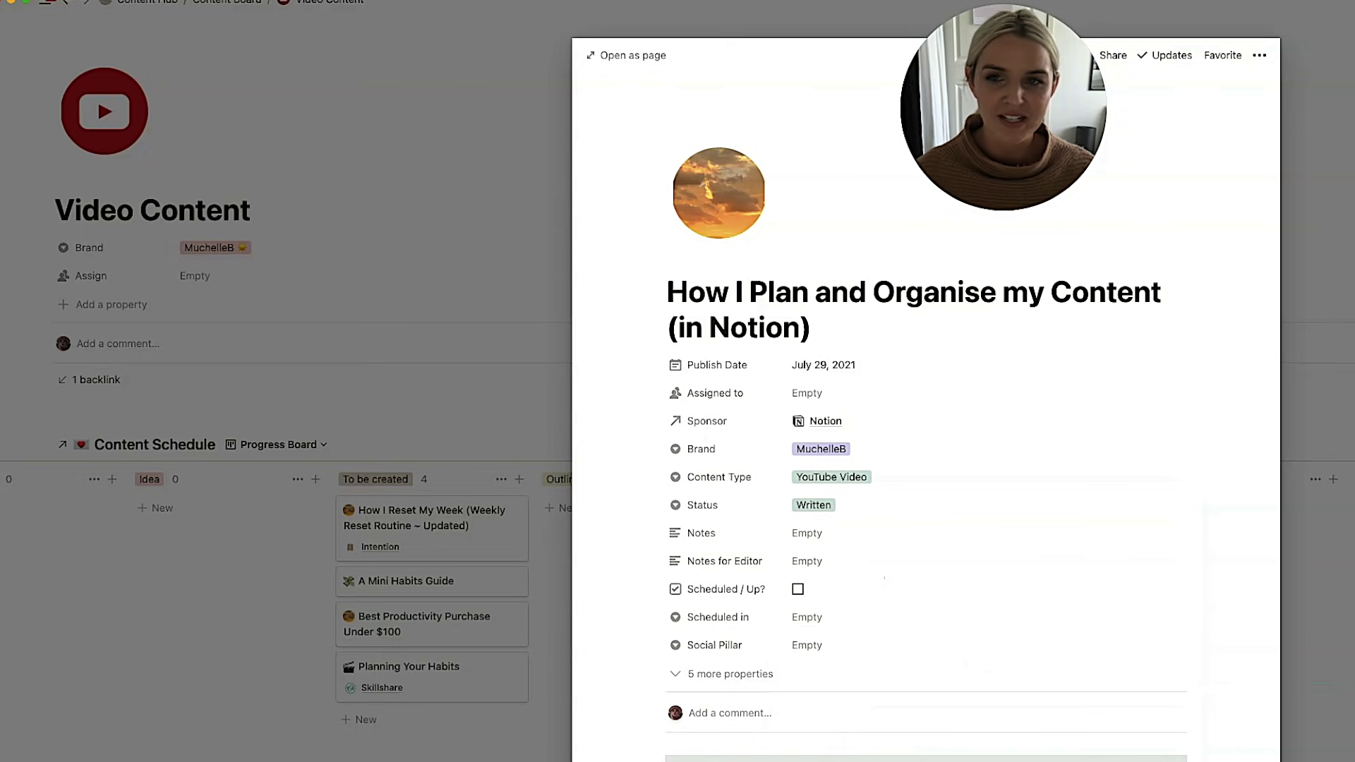
key("Escape")
Step: Scroll the Progress Board sideways and down to review its columns
scroll(892, 499, "right", 2)
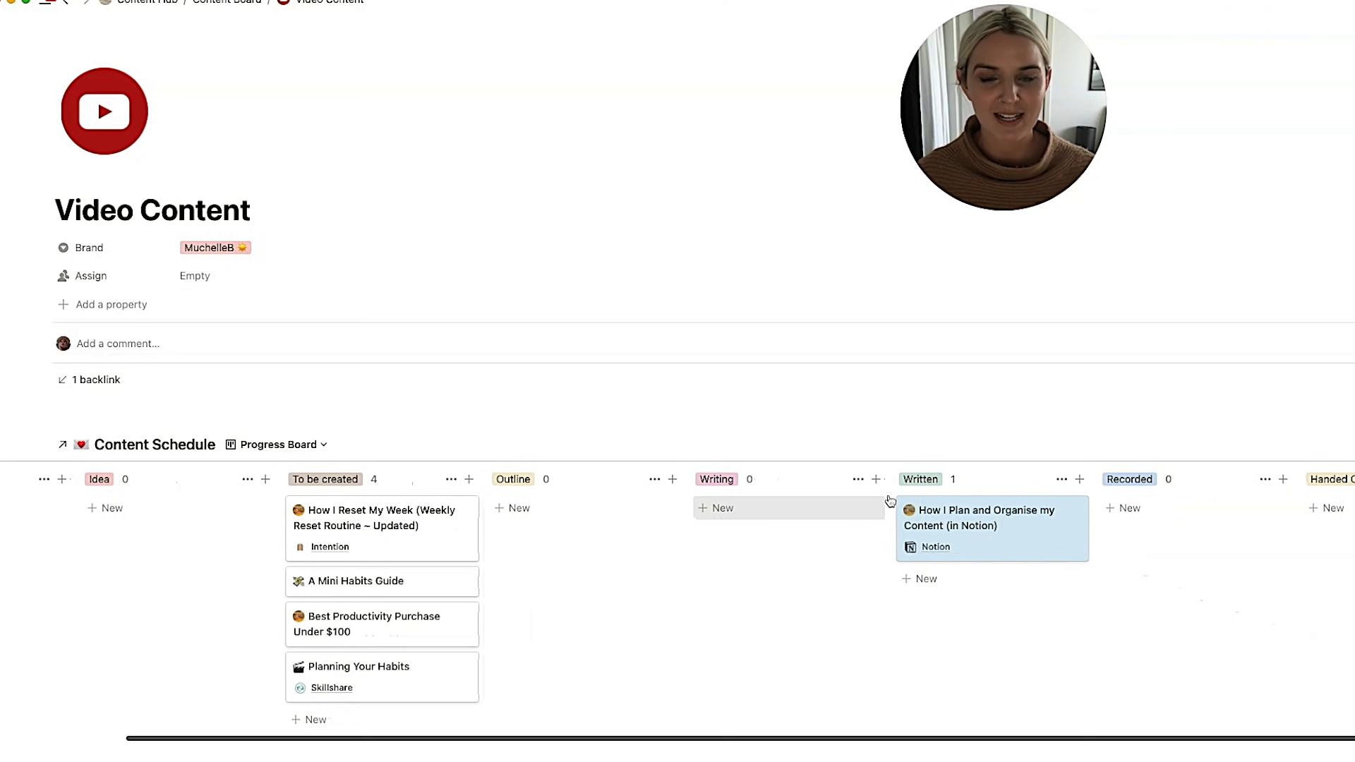
scroll(889, 496, "left", 4)
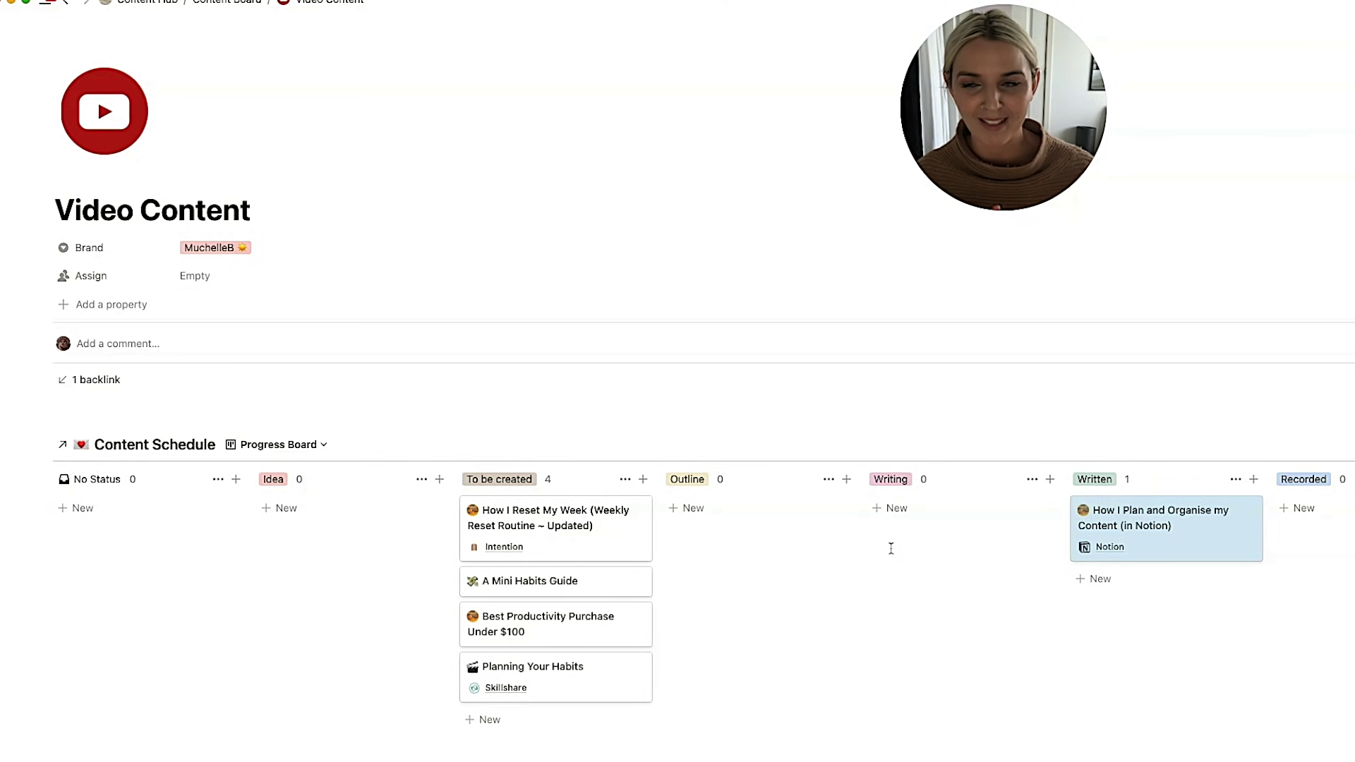
scroll(1179, 548, "right", 5)
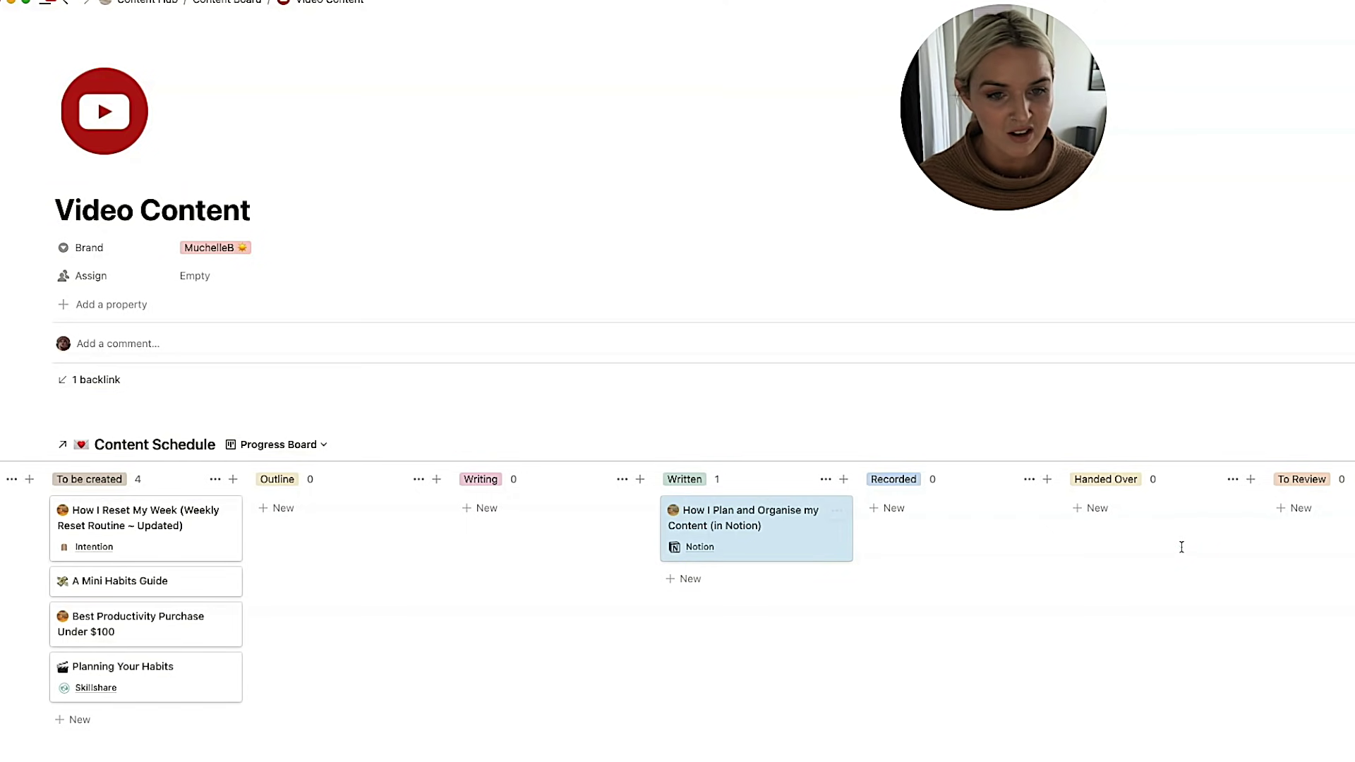
scroll(1207, 534, "left", 5)
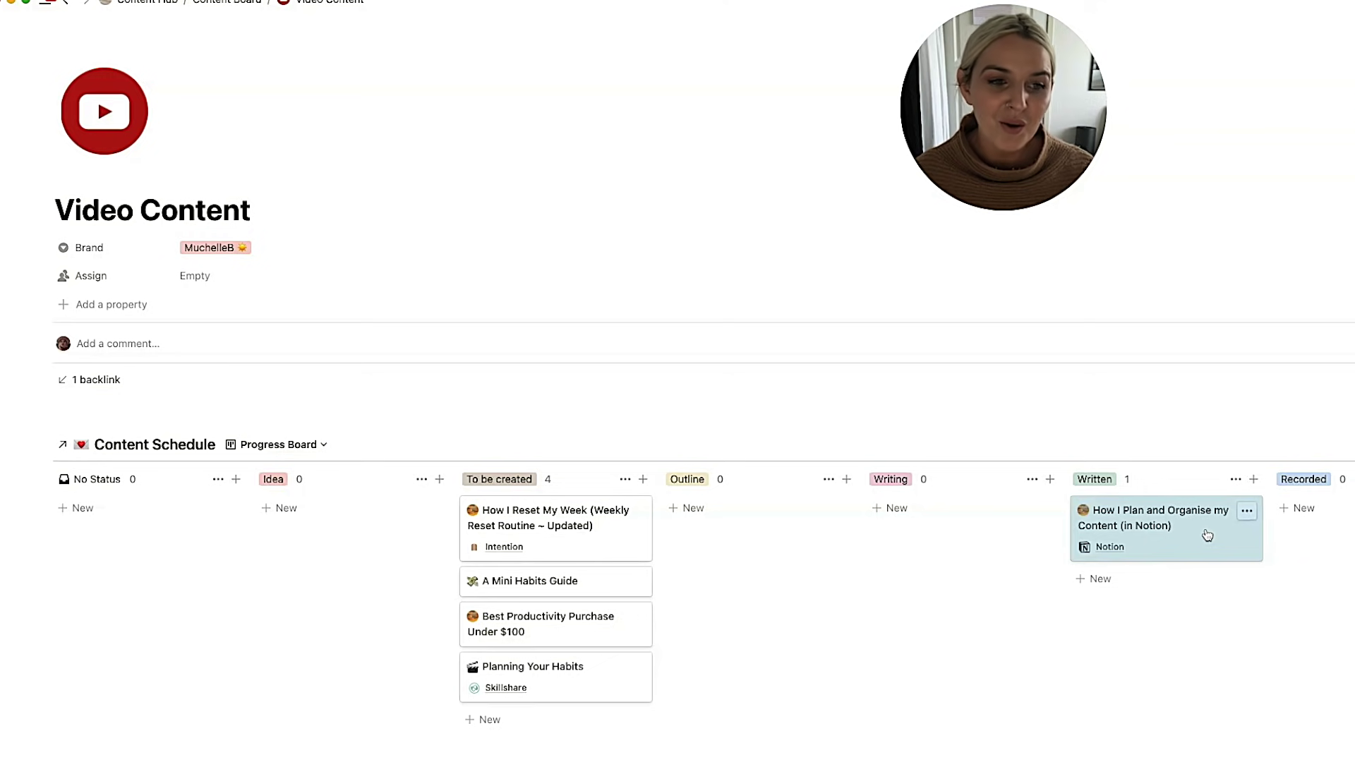
scroll(657, 353, "down", 1)
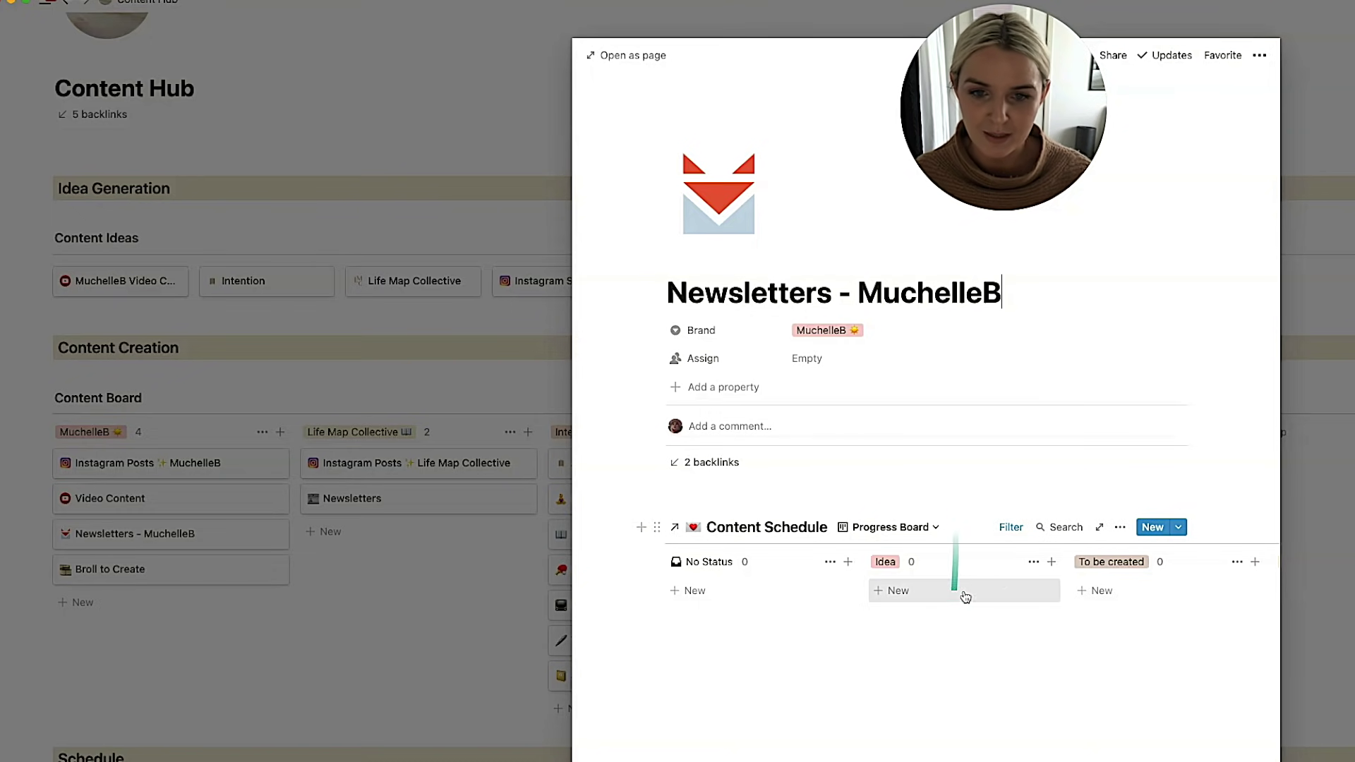
Step: Look across the Newsletters - MuchelleB schedule board and close its preview
scroll(967, 596, "right", 5)
scroll(1002, 573, "left", 5)
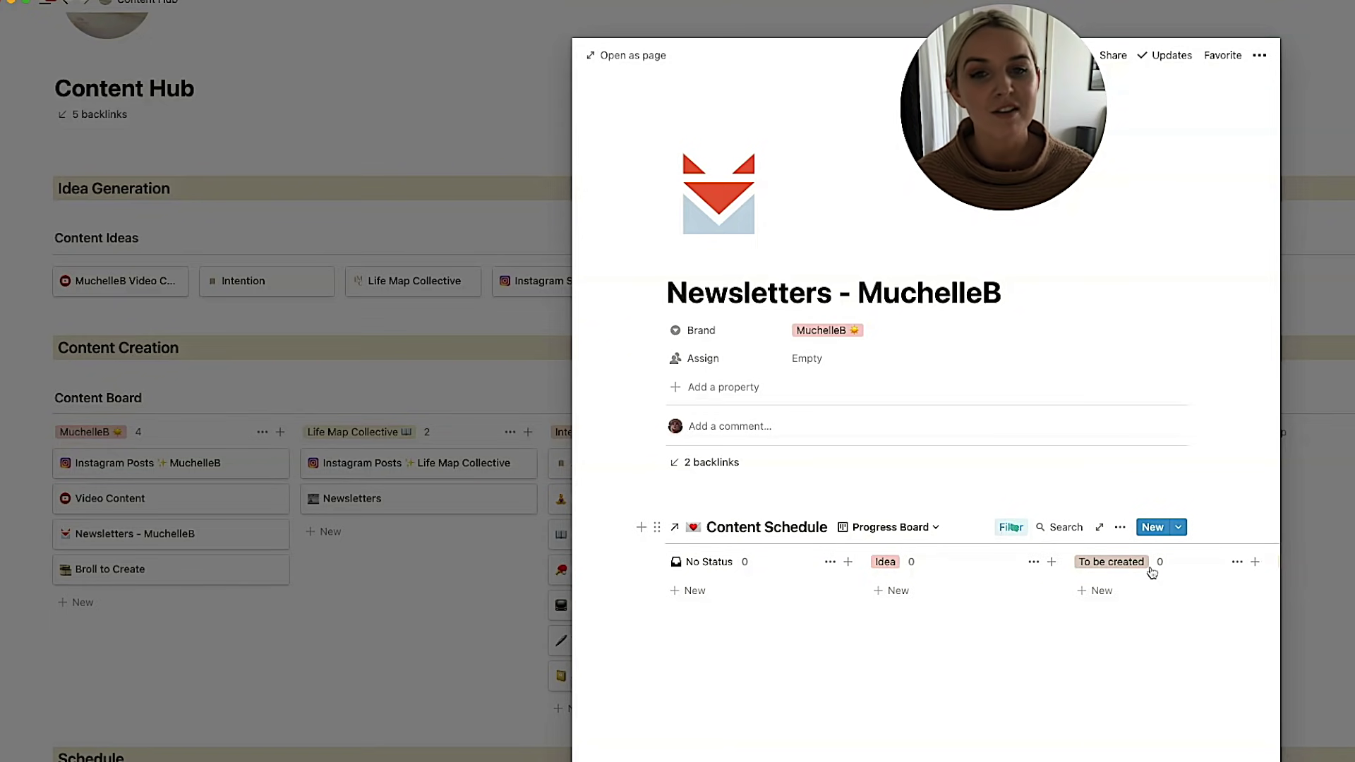
key("Escape")
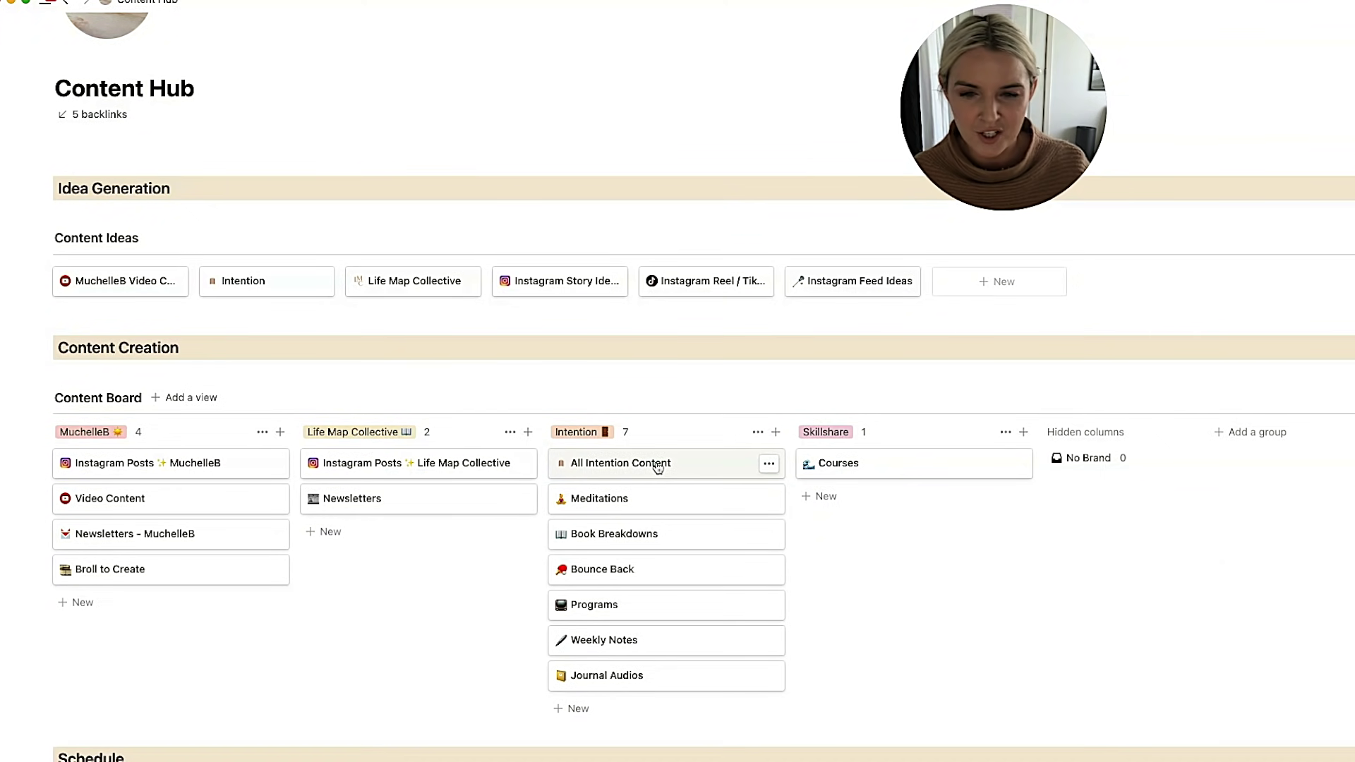
Step: Preview the All Intention Content page and scroll around its board
left_click(658, 465)
scroll(750, 500, "down", 10)
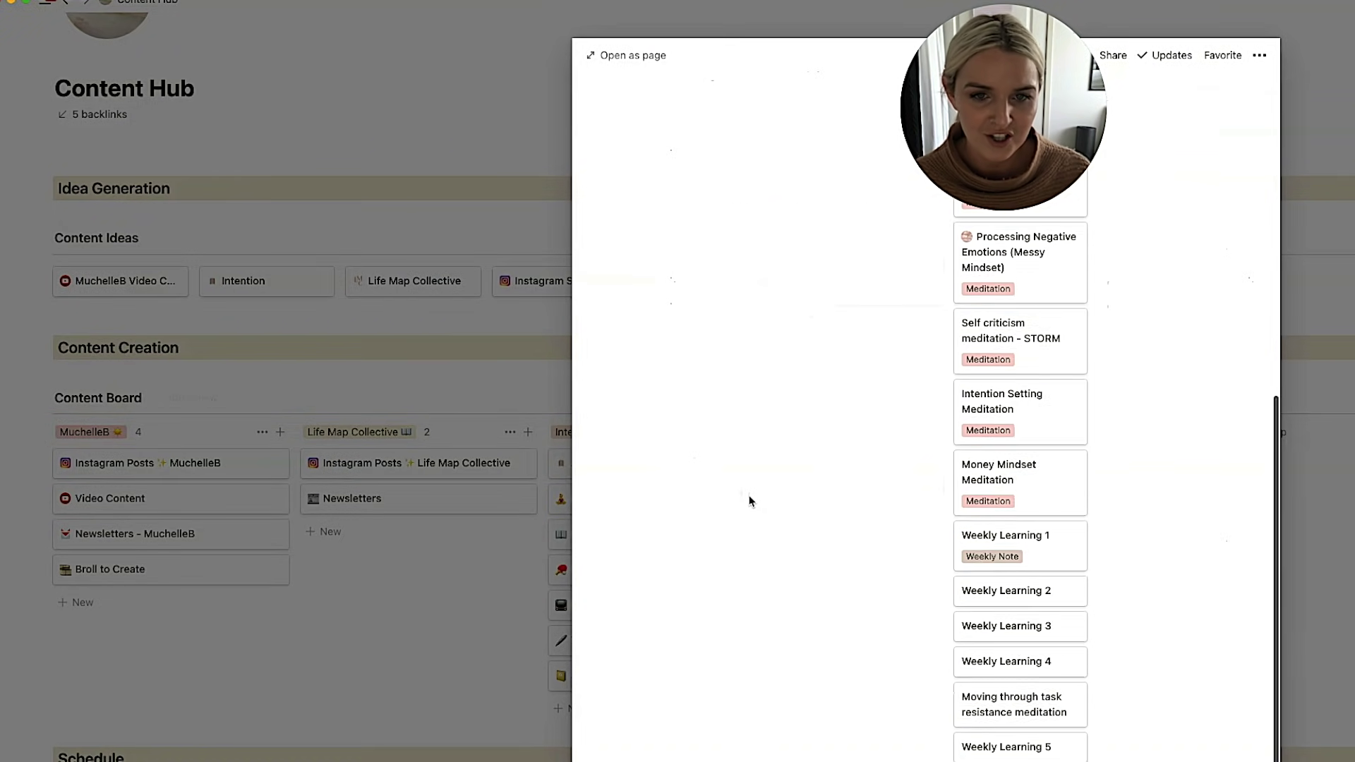
scroll(750, 494, "up", 10)
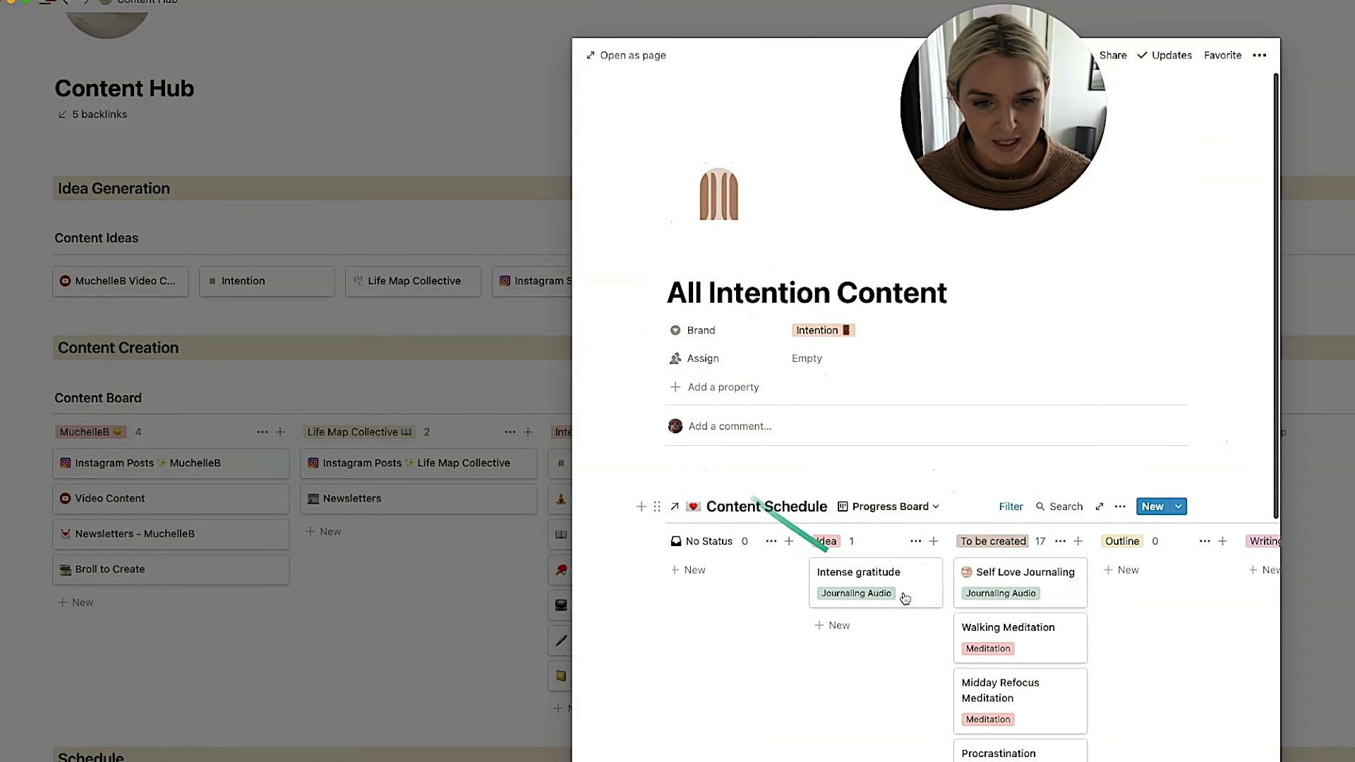
scroll(906, 598, "right", 2)
scroll(875, 564, "down", 10)
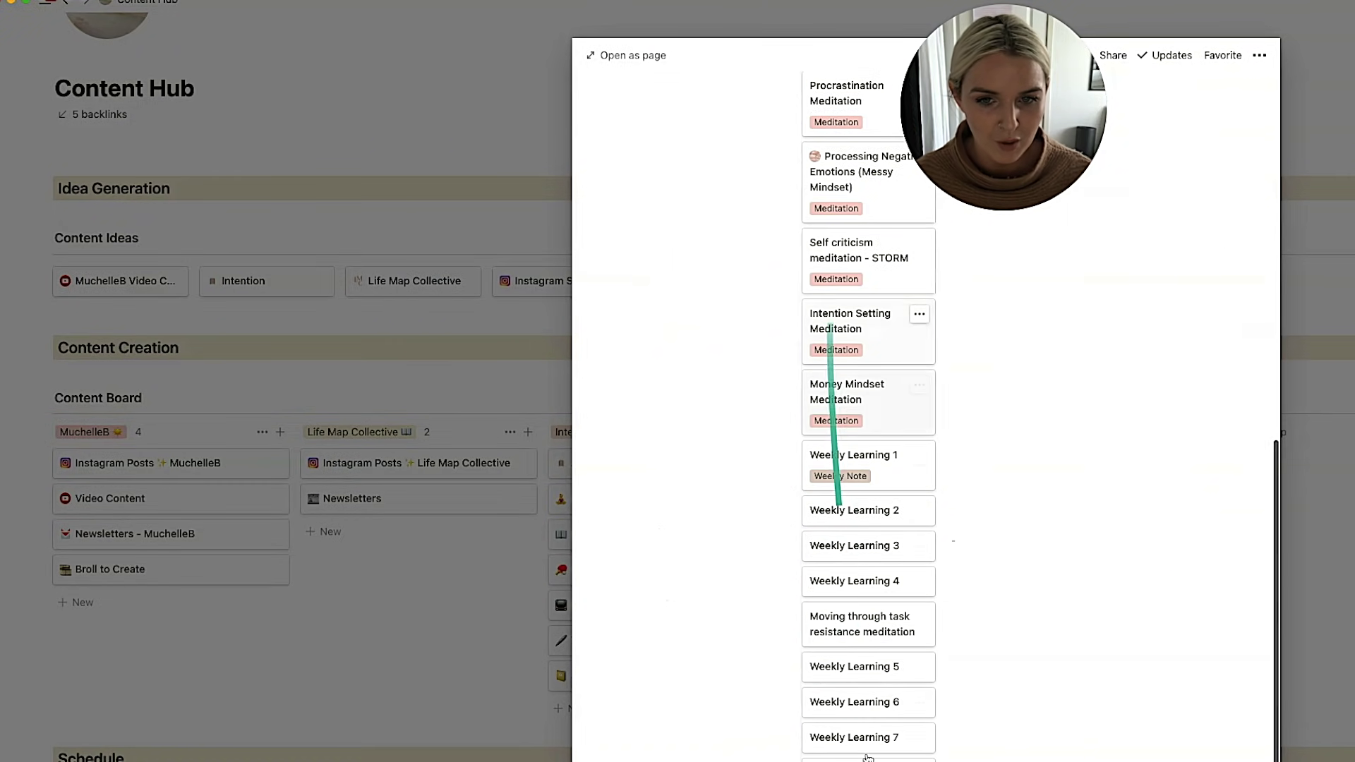
scroll(861, 575, "up", 10)
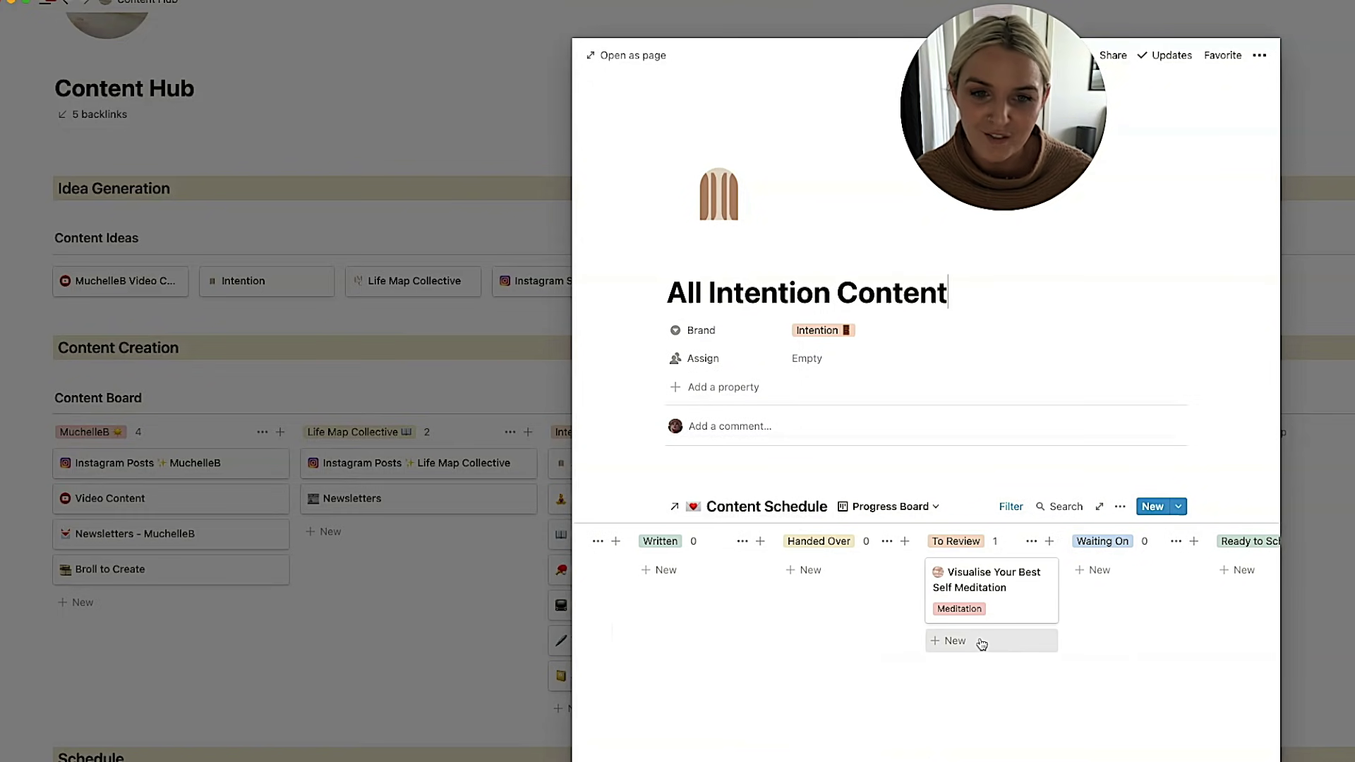
scroll(981, 642, "left", 8)
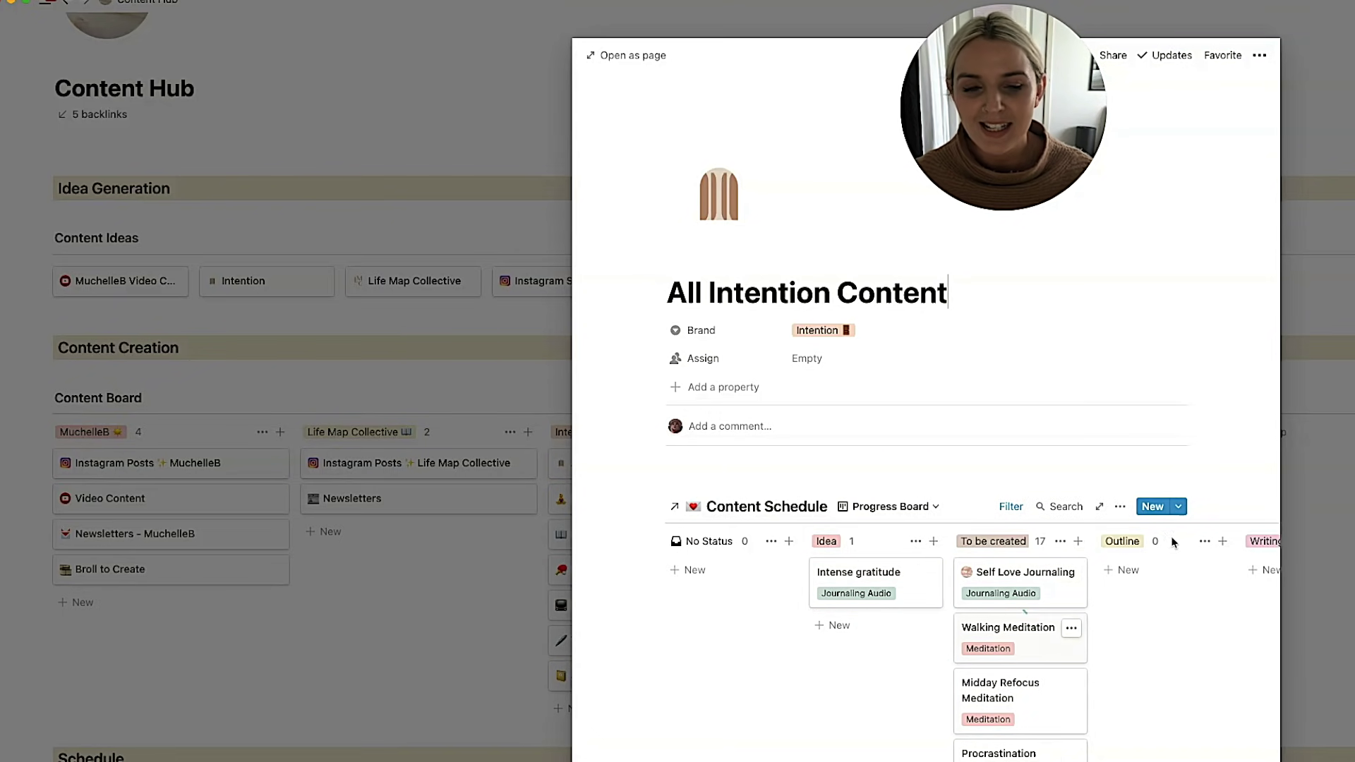
scroll(1209, 570, "right", 5)
left_click(123, 529)
scroll(123, 530, "up", 2)
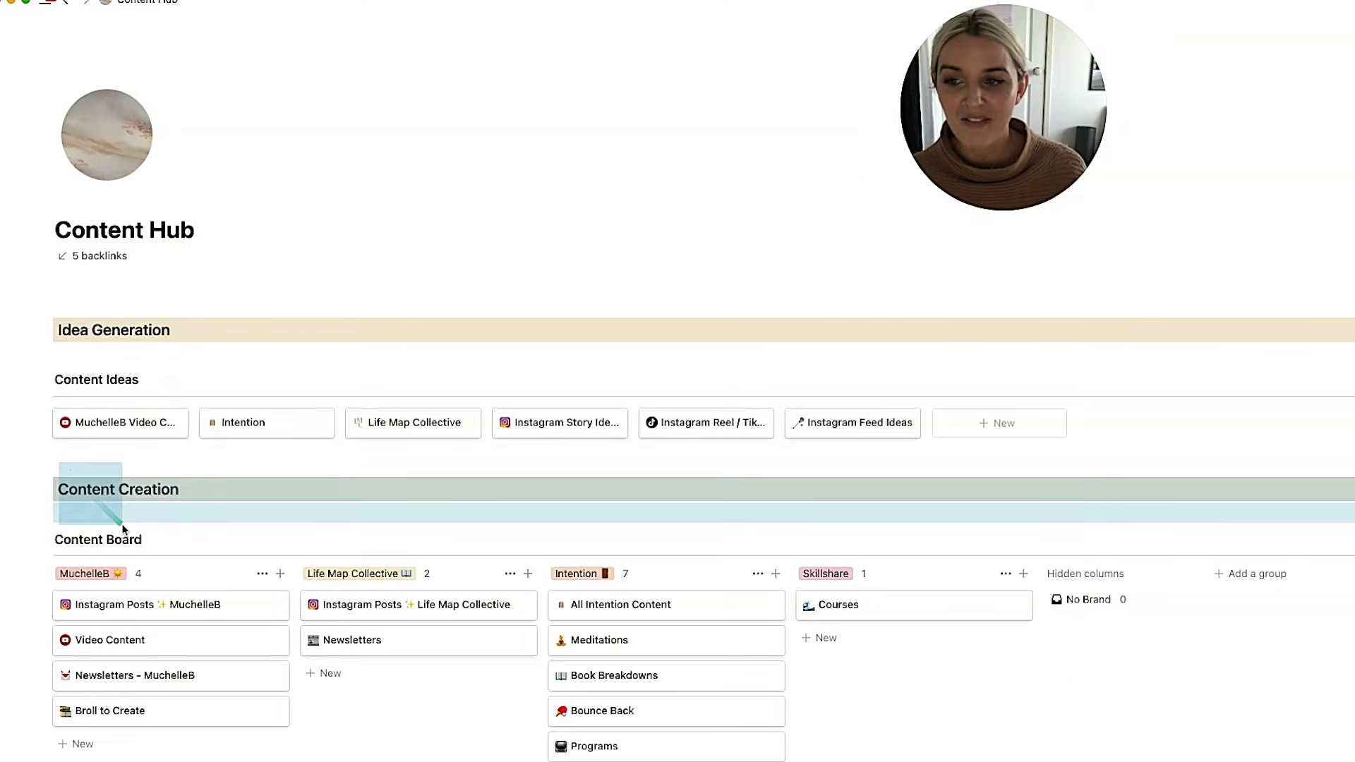
left_click_drag(123, 530, 1341, 760)
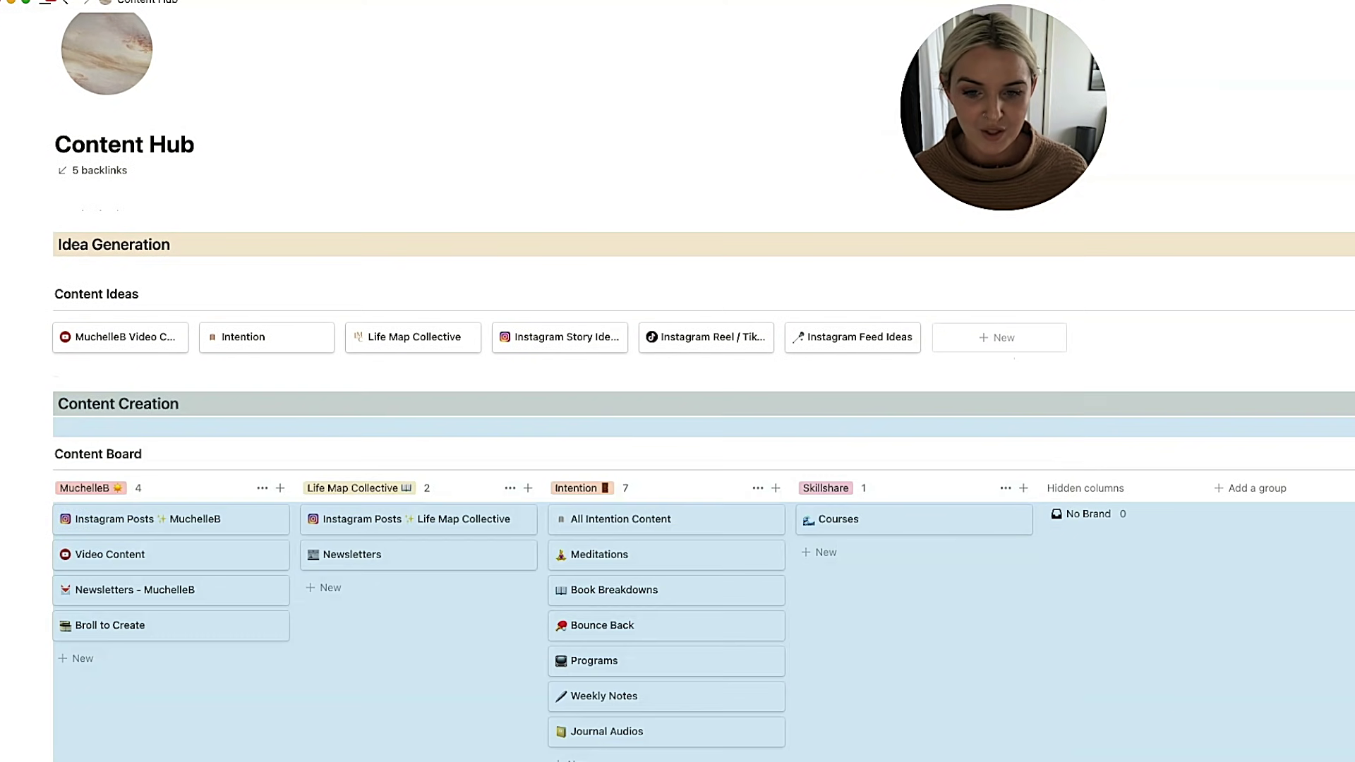
key("Escape")
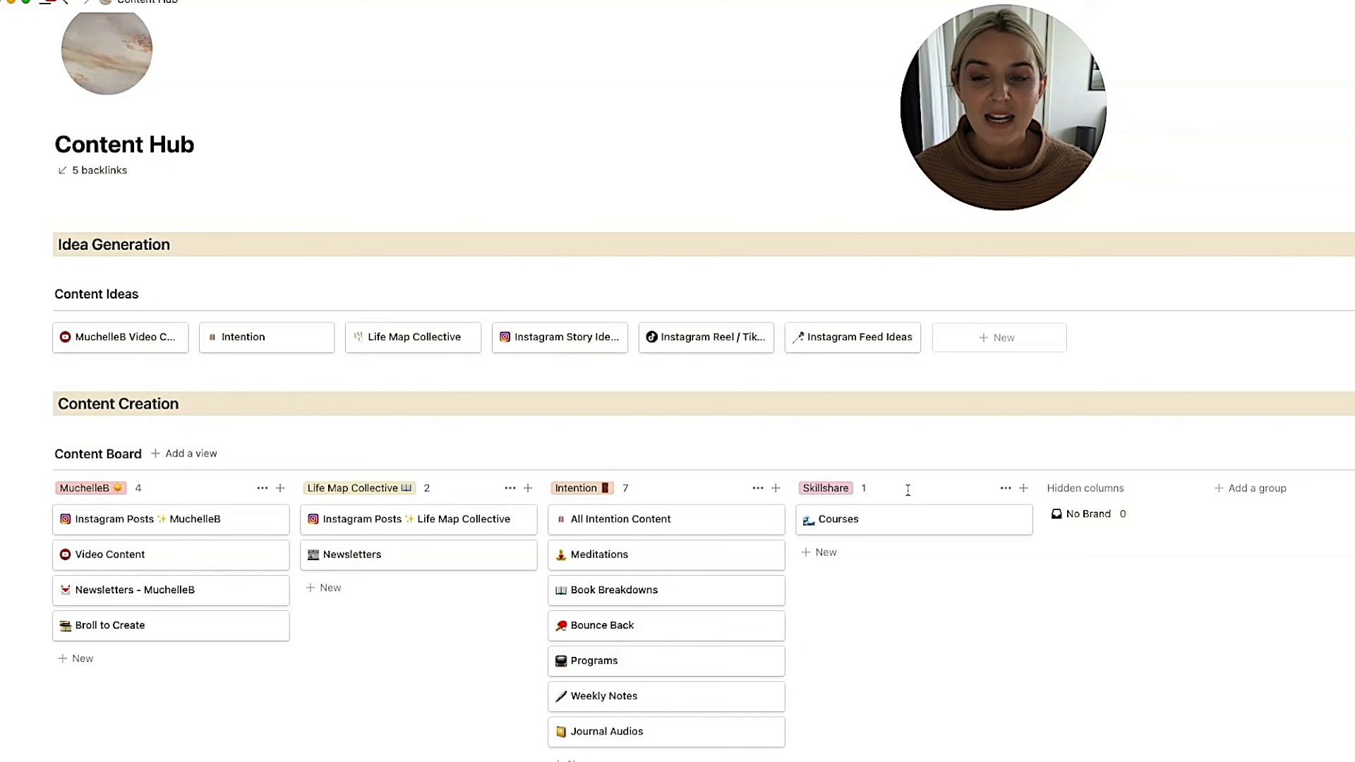
left_click_drag(197, 378, 786, 699)
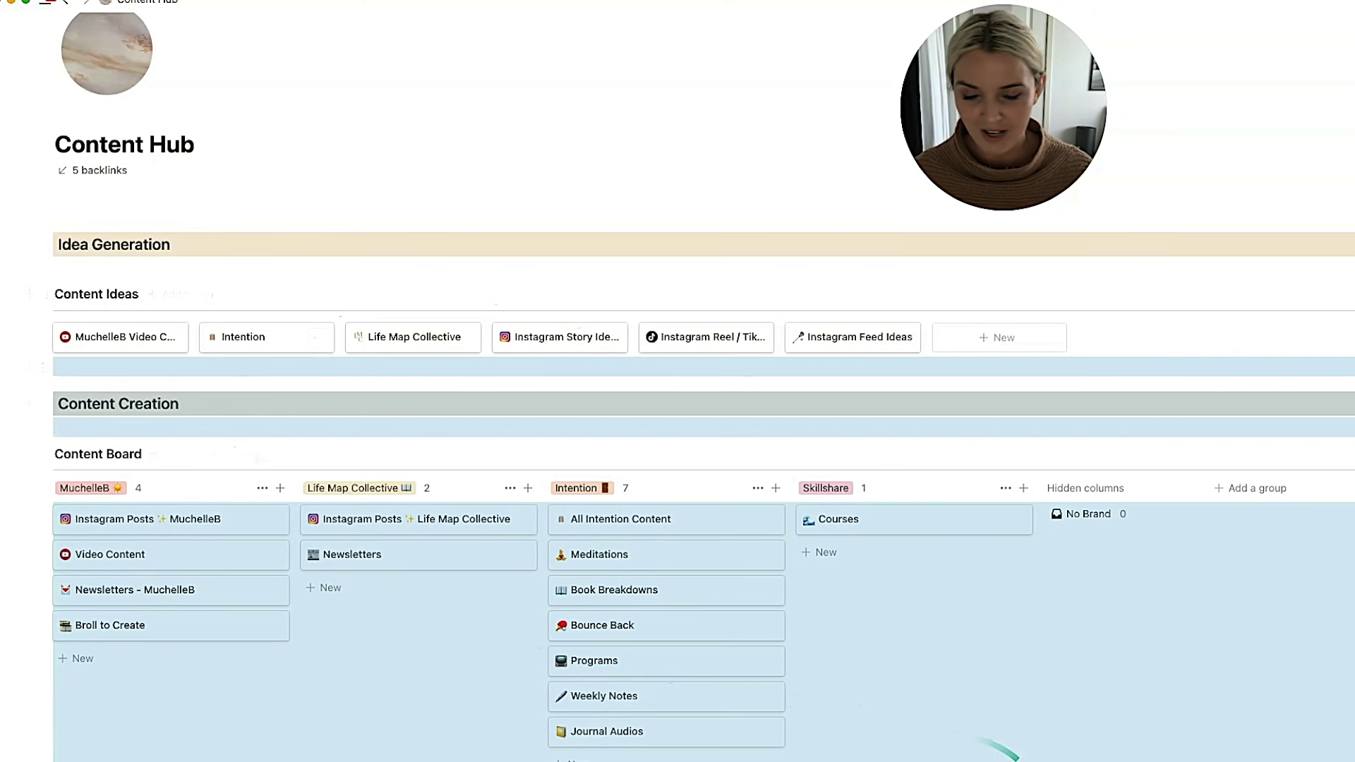
left_click(1041, 734)
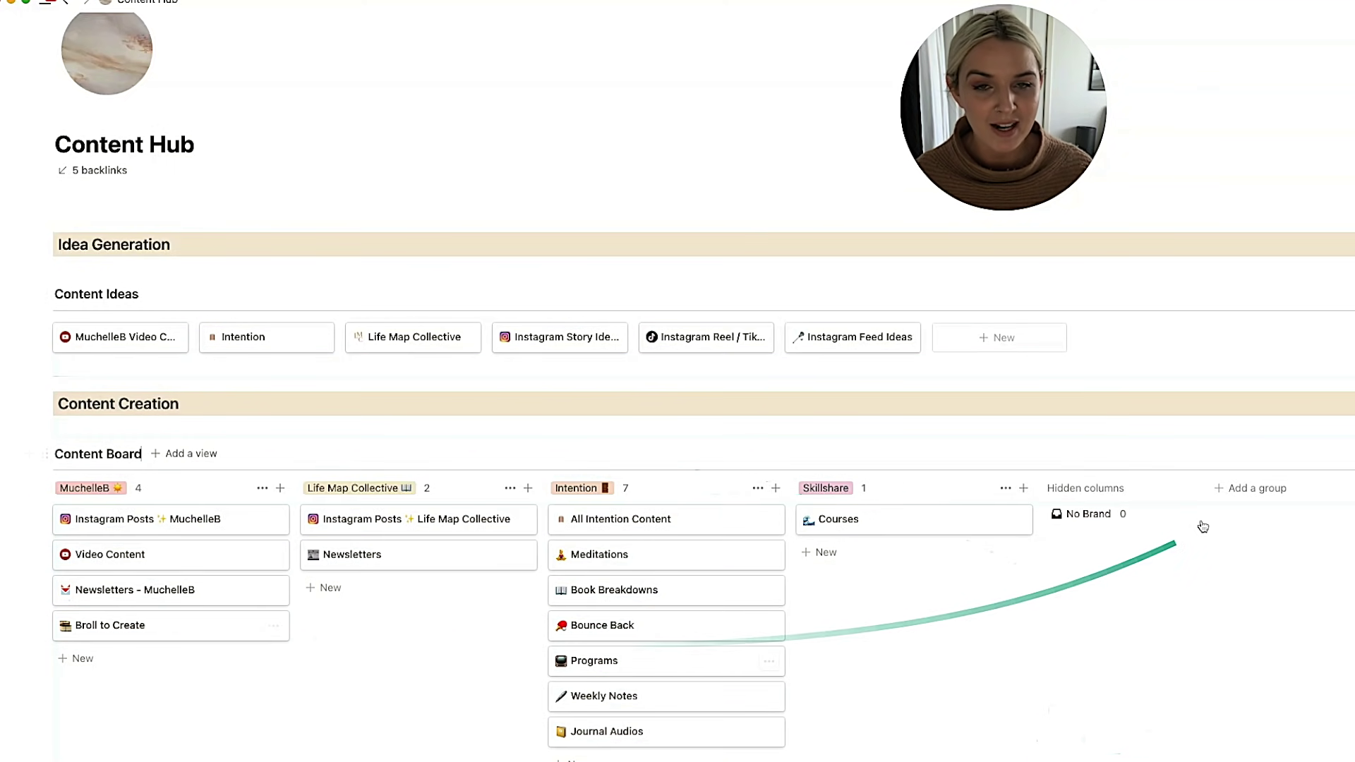
scroll(94, 607, "down", 8)
scroll(95, 606, "up", 1)
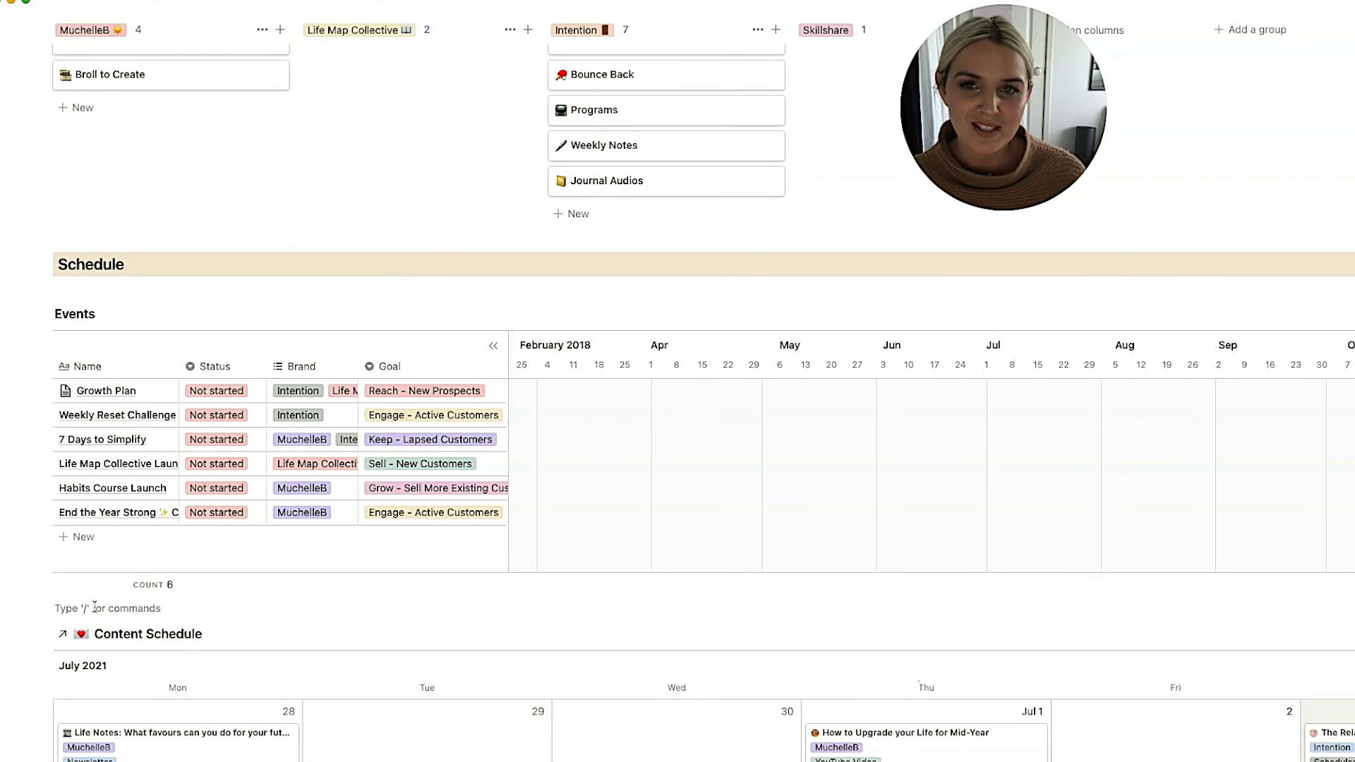
left_click(67, 288)
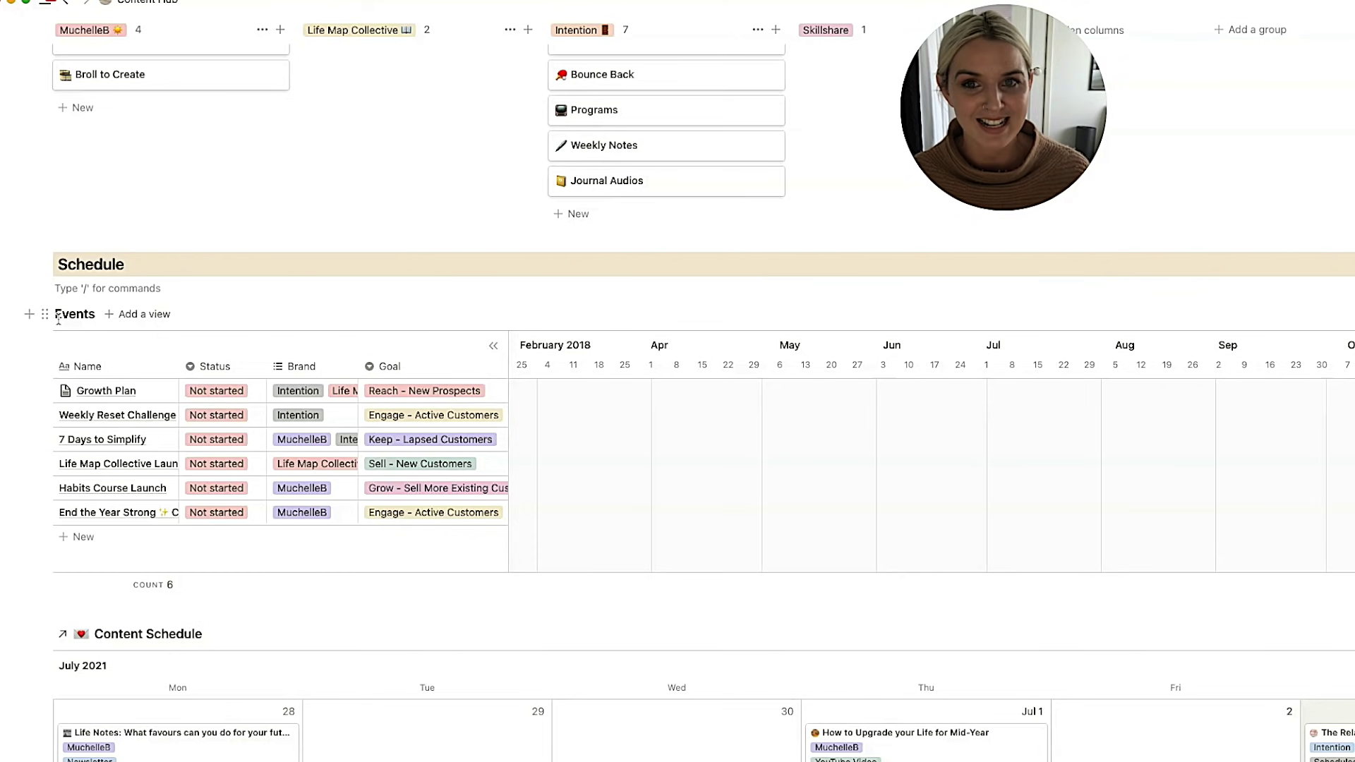
left_click(310, 390)
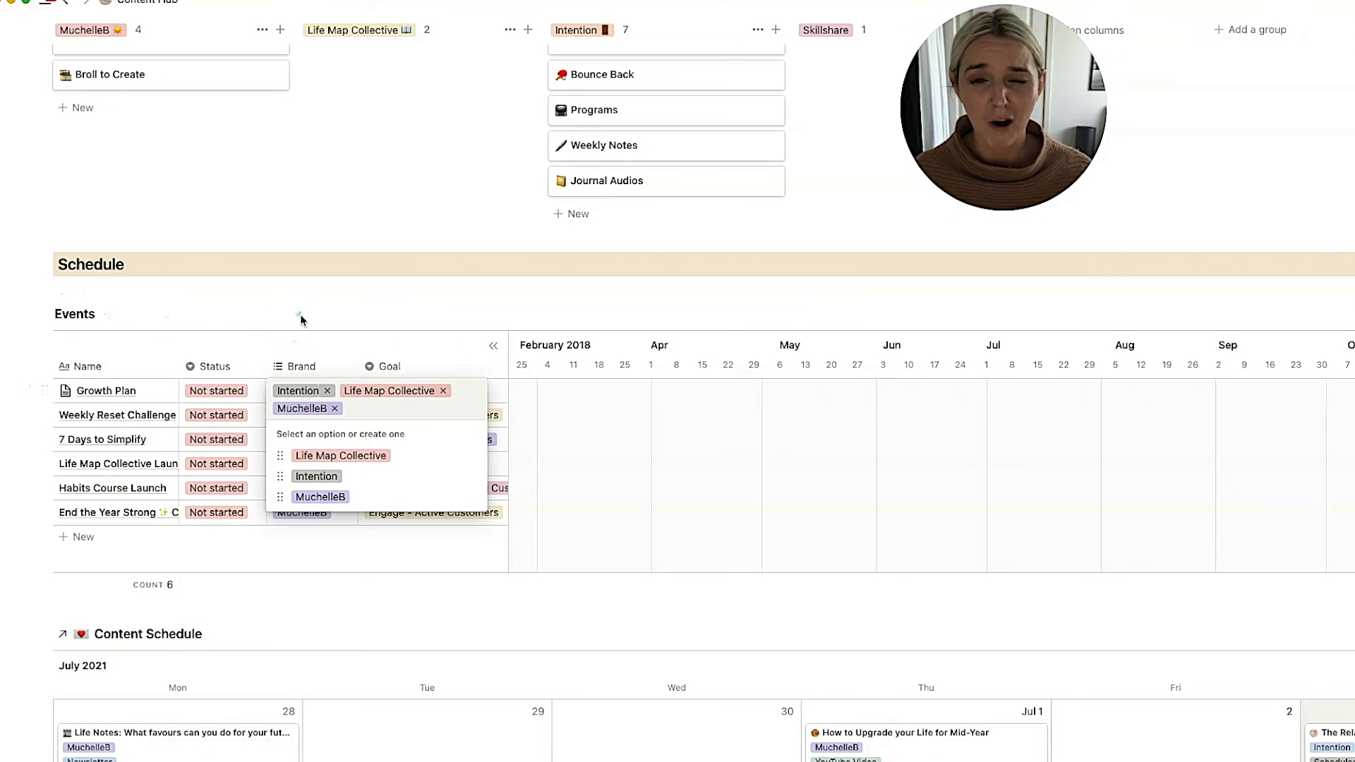
key("Escape")
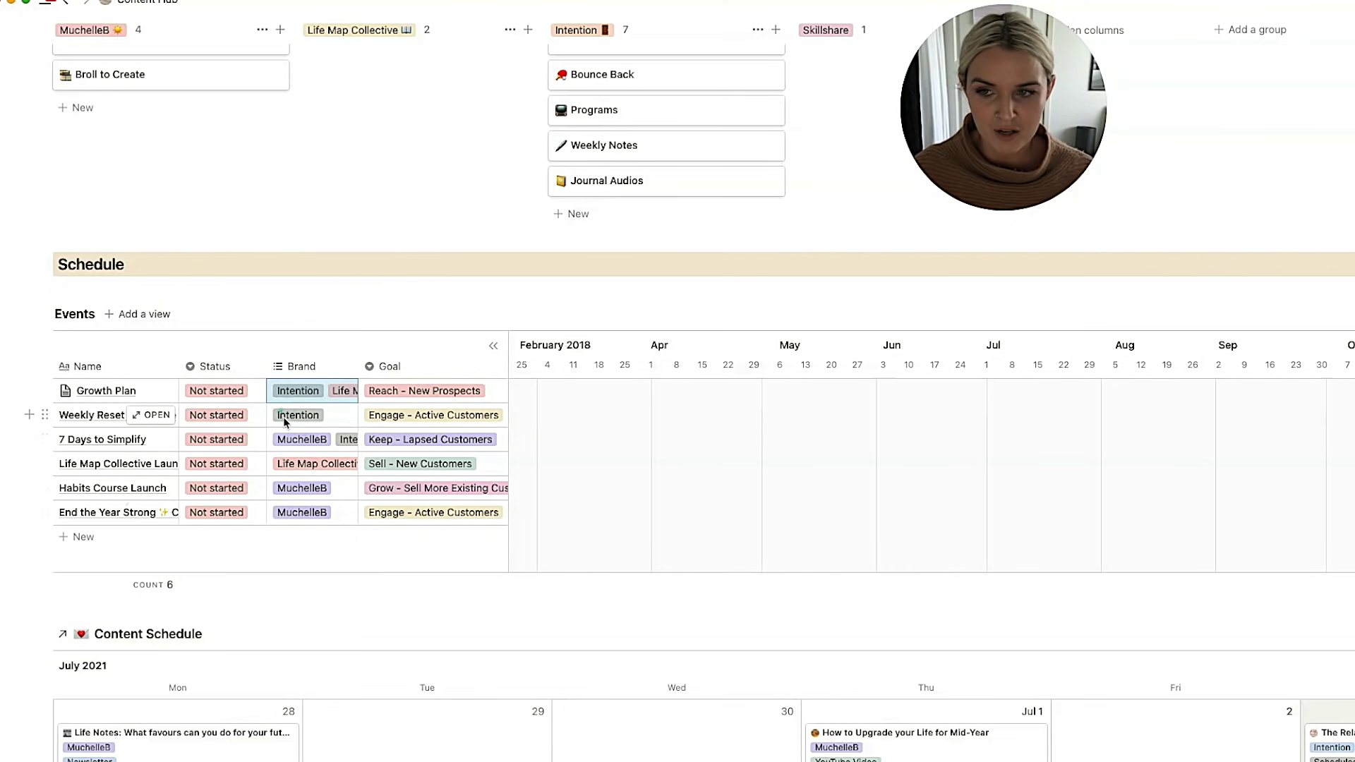
key("Right")
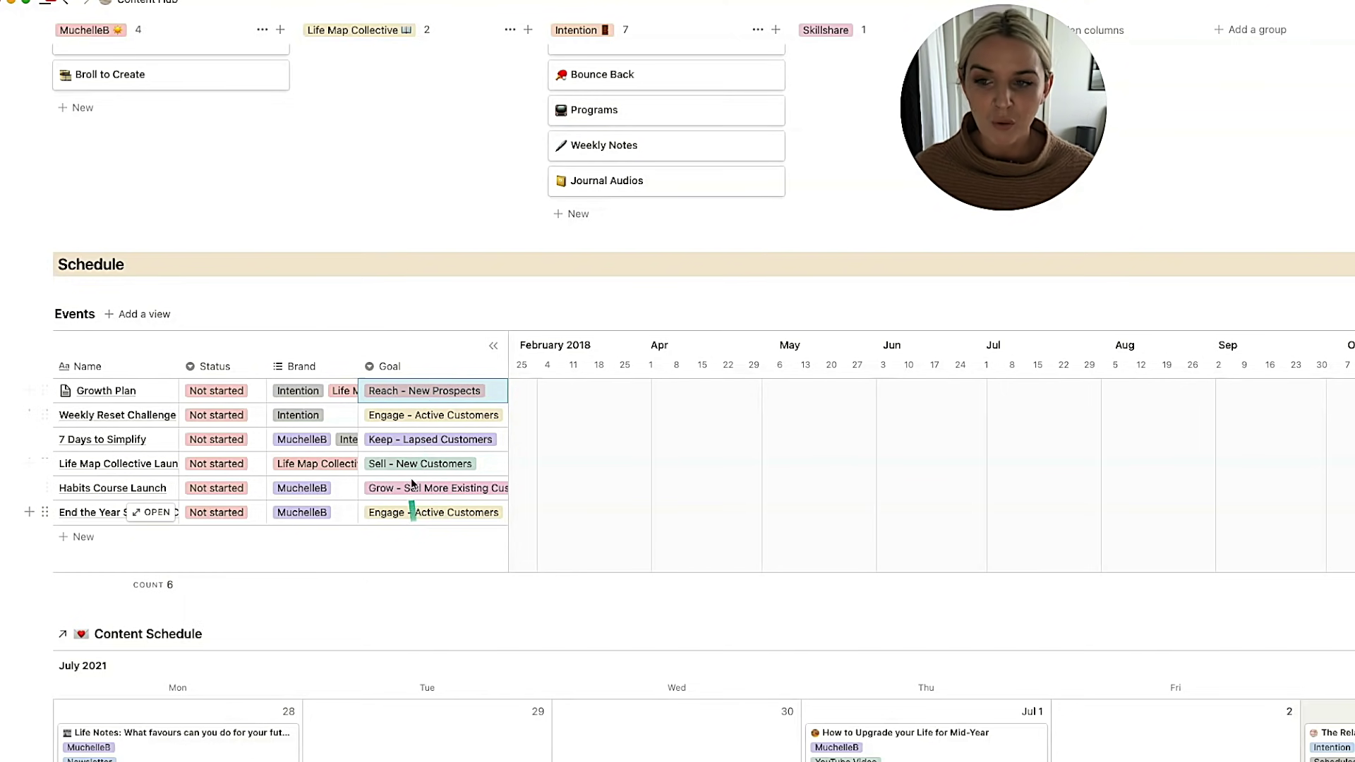
left_click(425, 393)
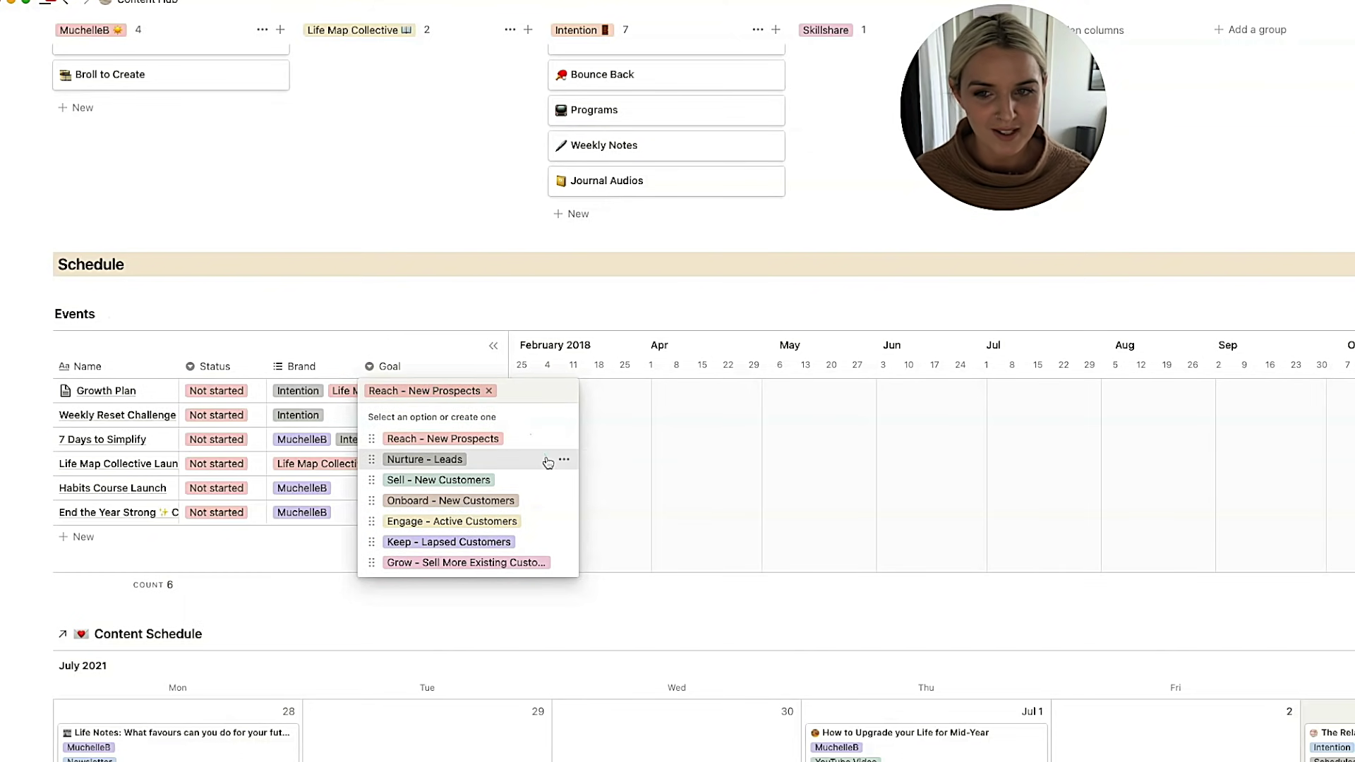
mouse_move(565, 442)
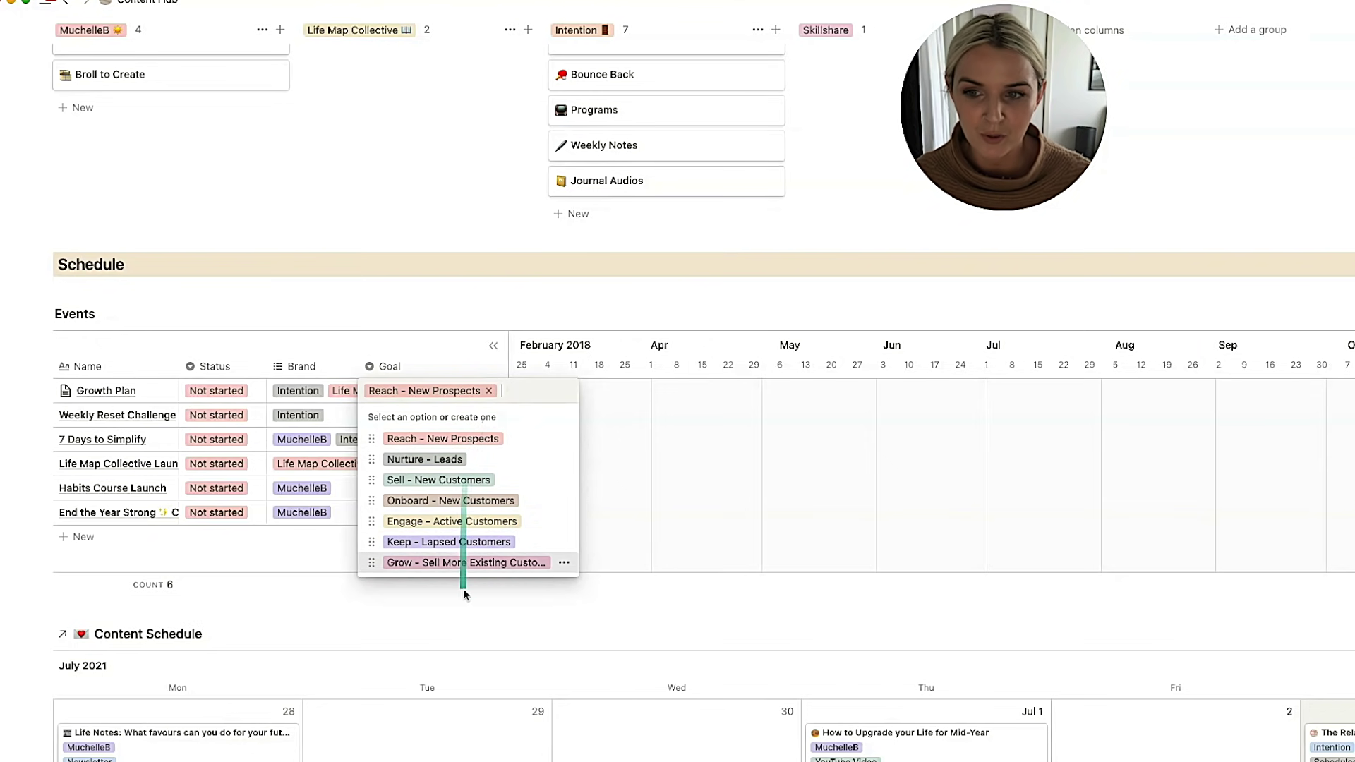
key("Escape")
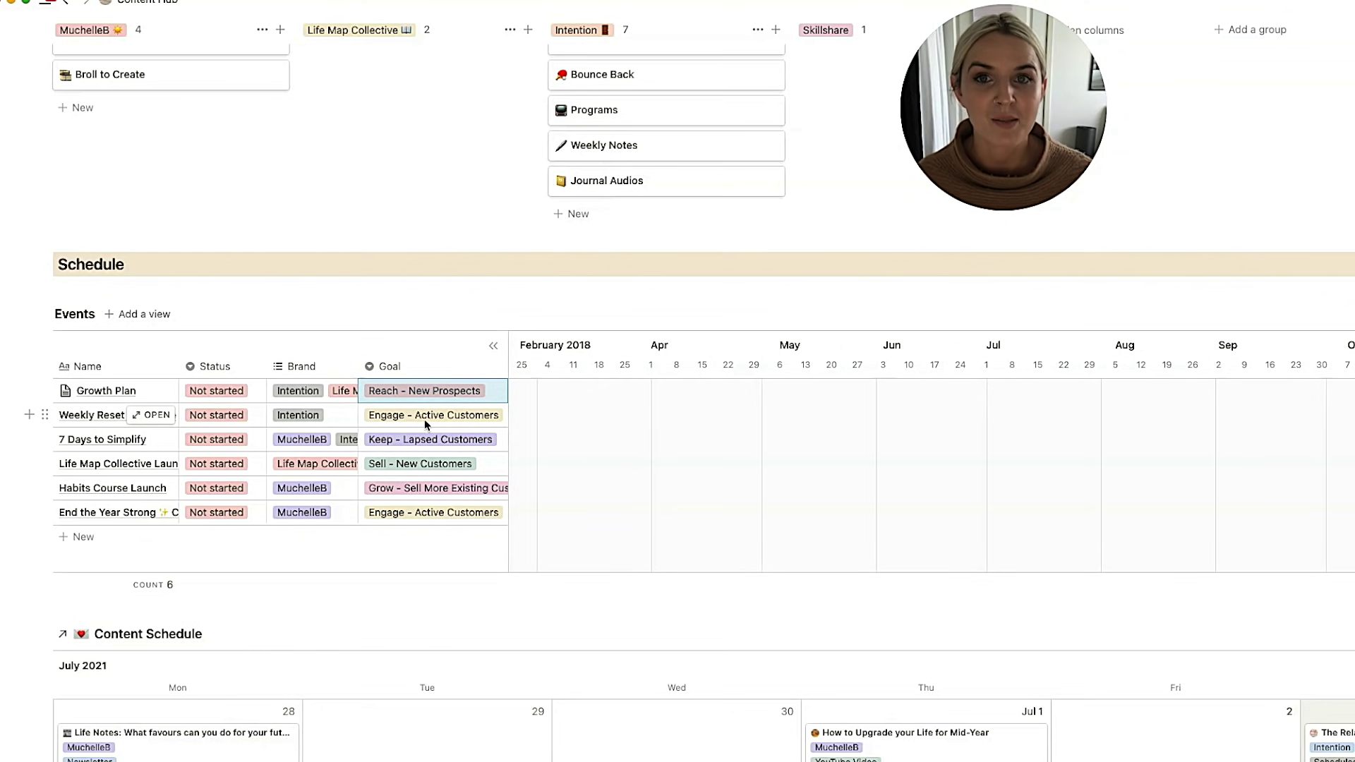
scroll(1184, 337, "down", 8)
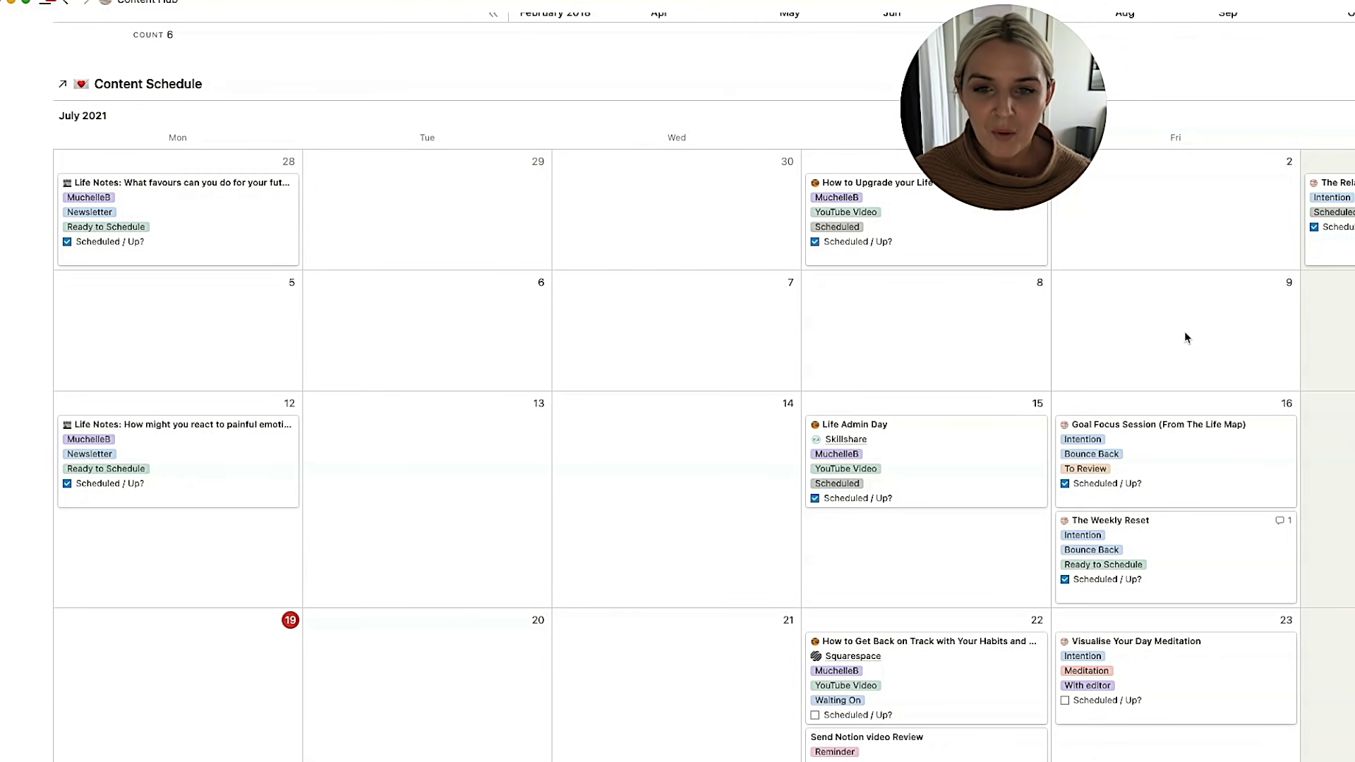
Step: Scroll down to review the July 2021 Content Schedule calendar
scroll(1184, 338, "down", 2)
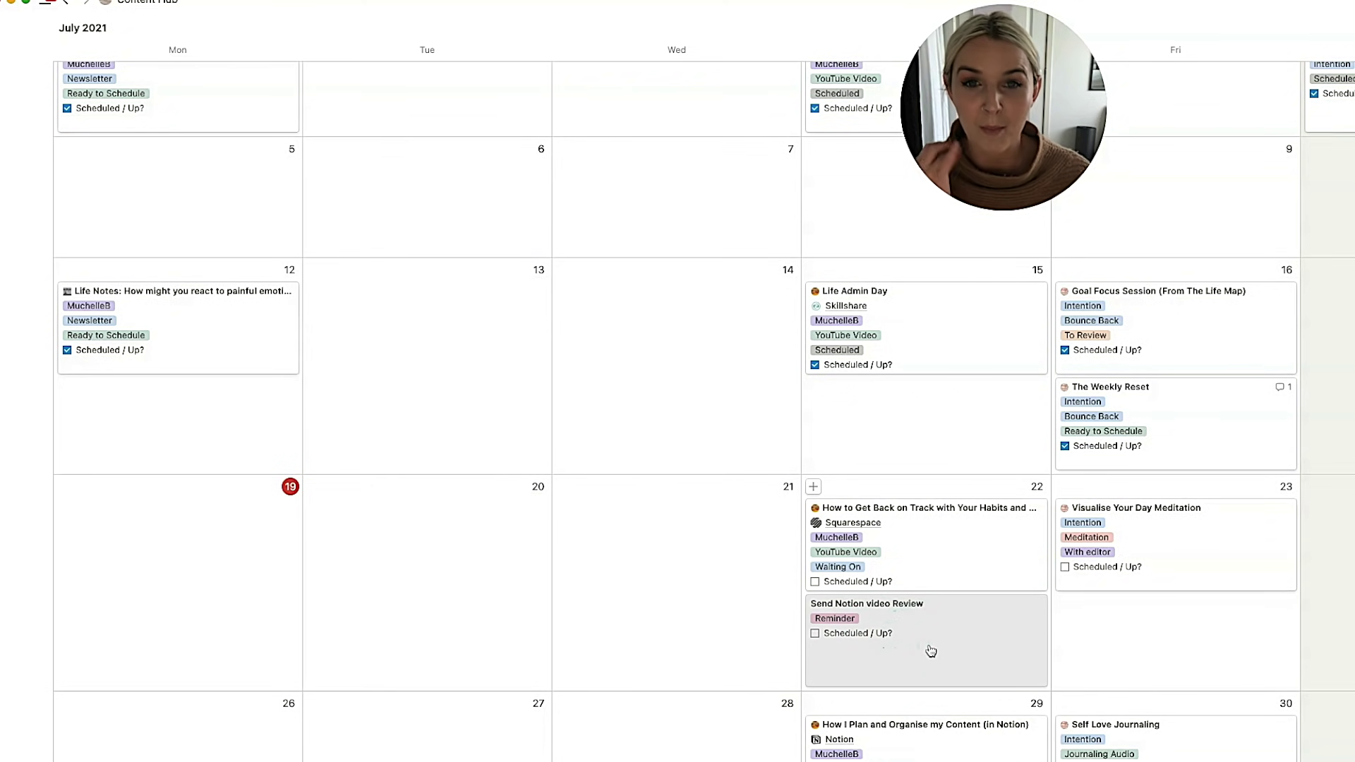
scroll(931, 650, "down", 1)
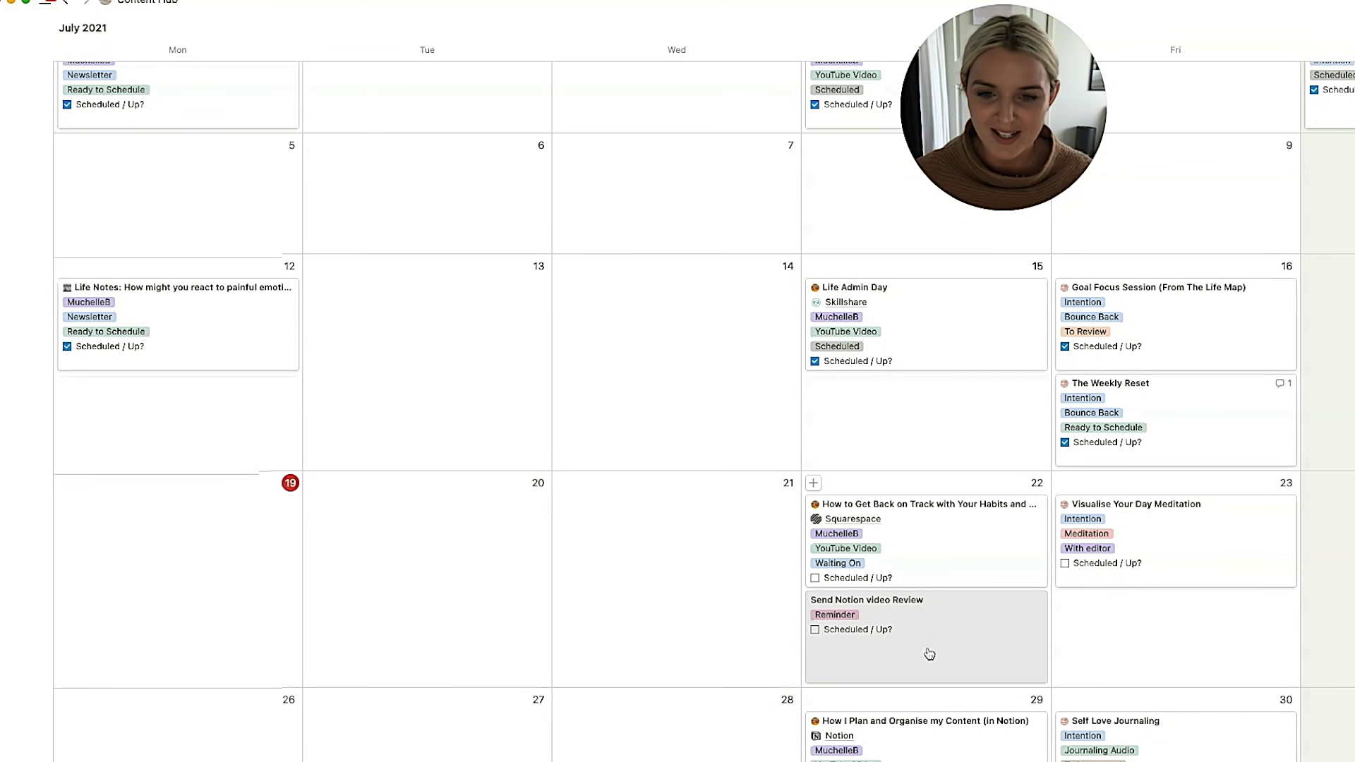
scroll(930, 654, "down", 1)
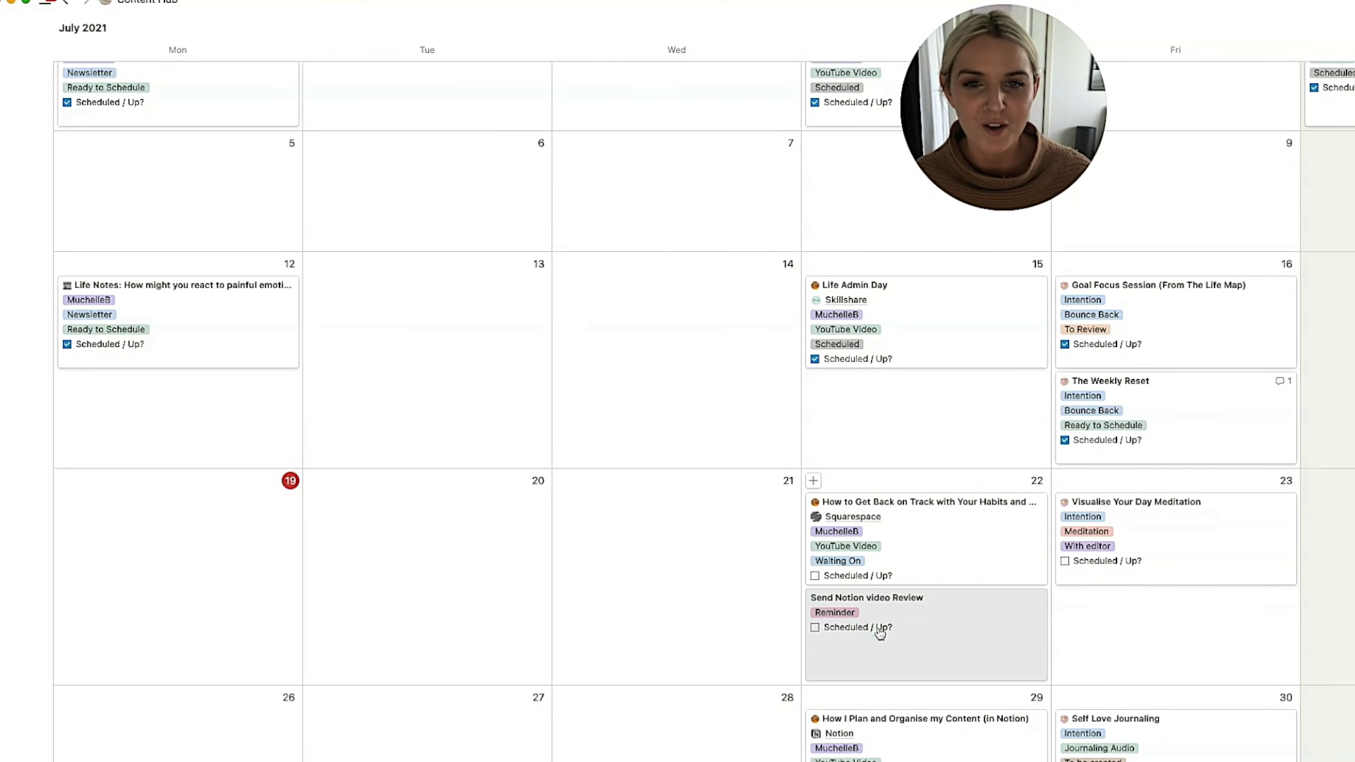
scroll(880, 633, "up", 3)
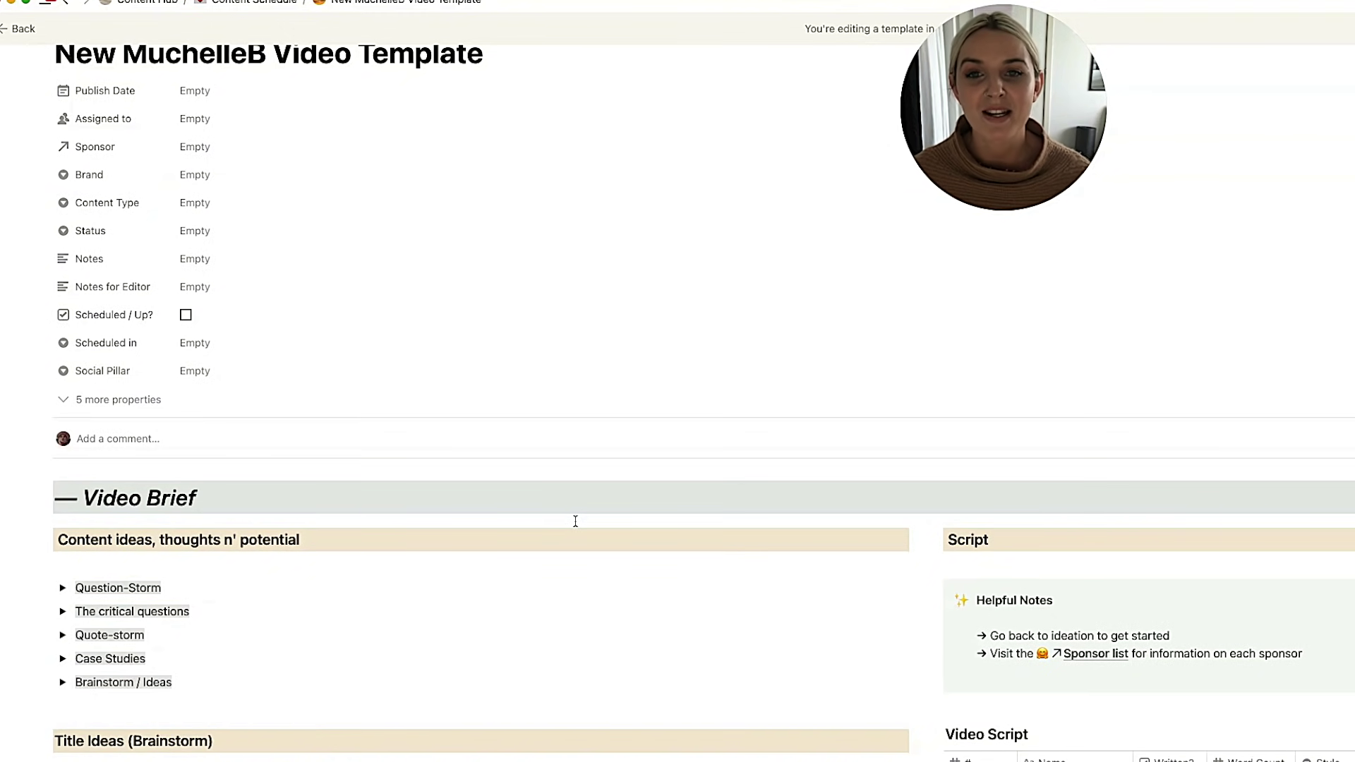
scroll(574, 520, "down", 3)
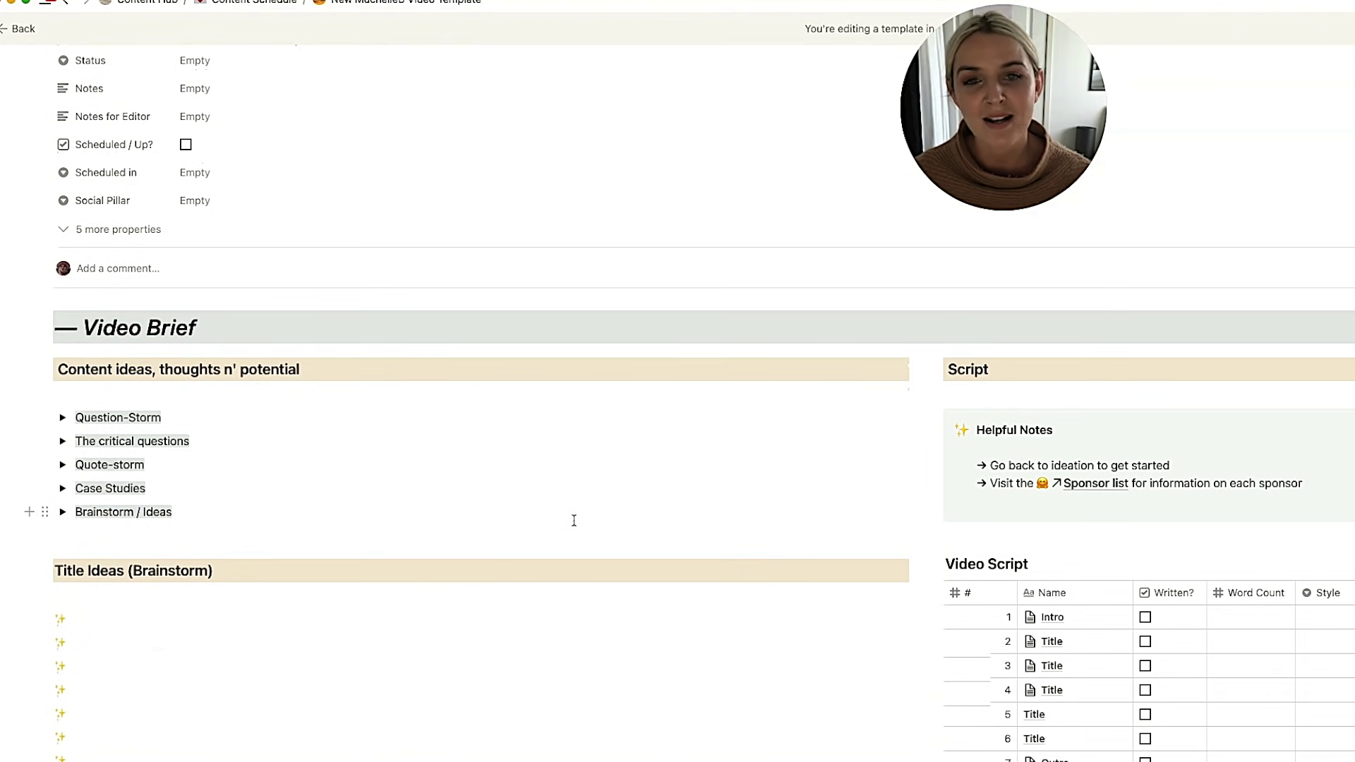
left_click(574, 520)
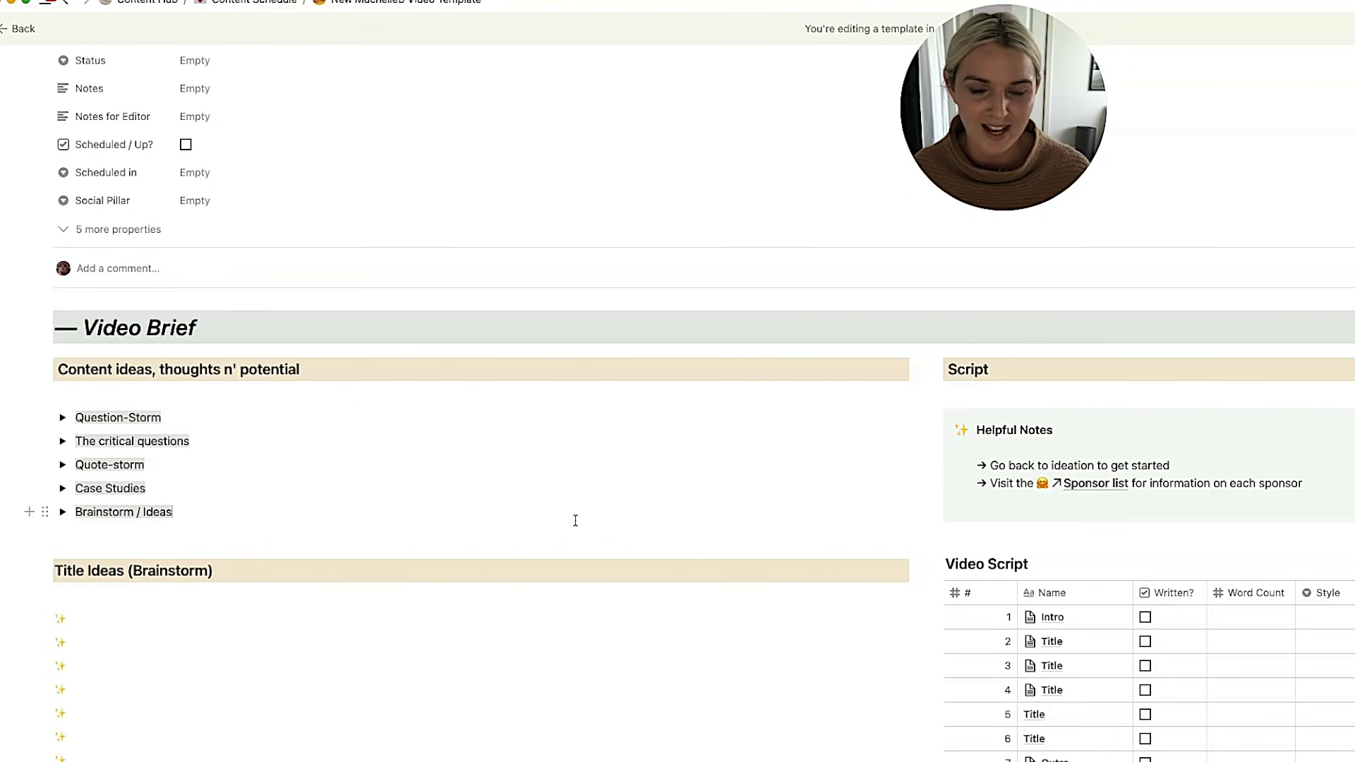
scroll(575, 520, "up", 10)
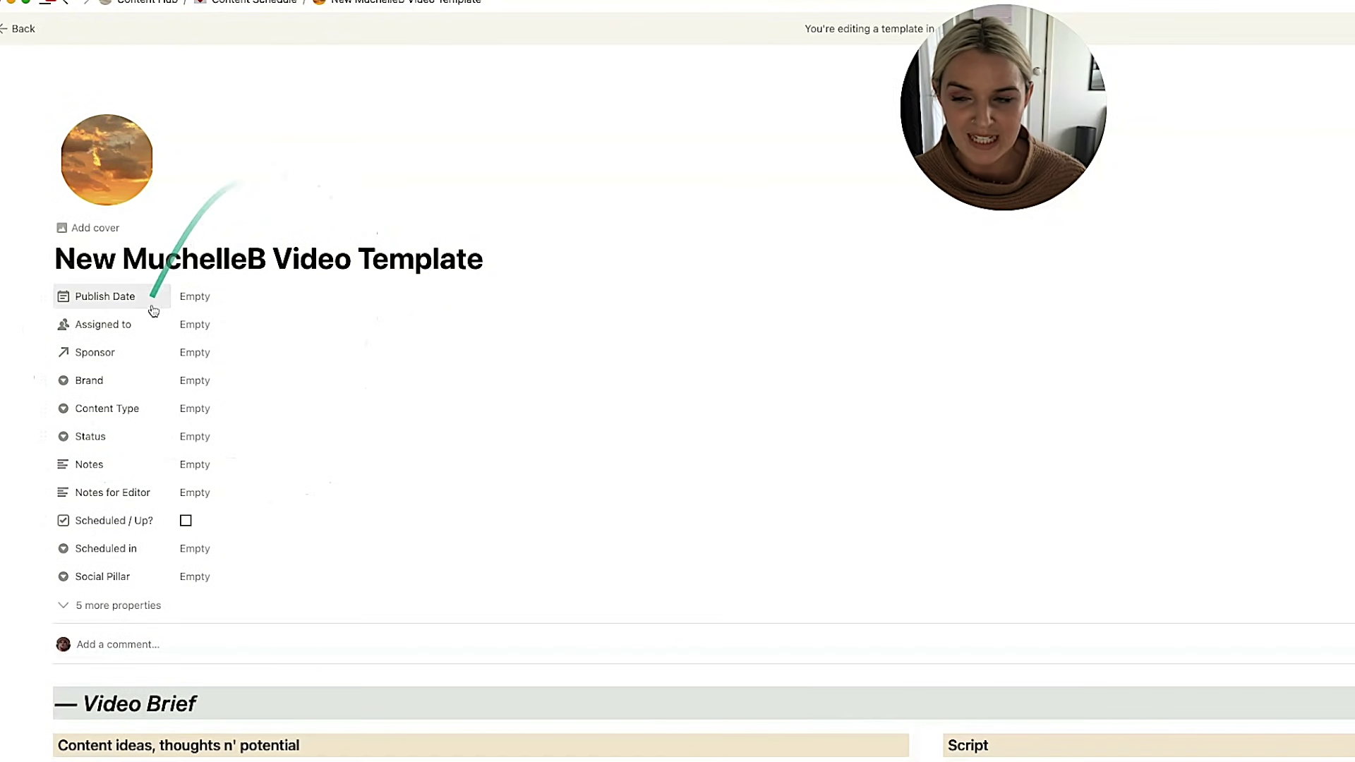
left_click(230, 299)
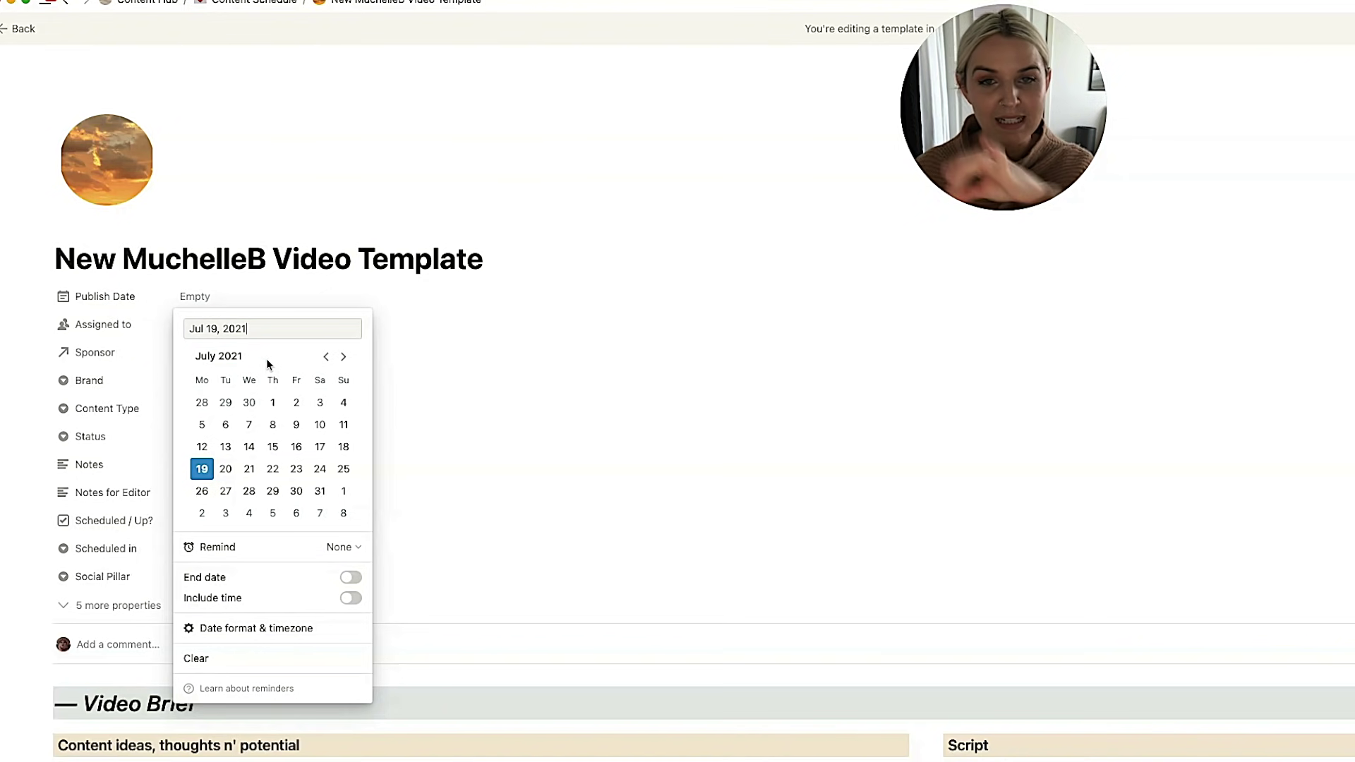
left_click(260, 243)
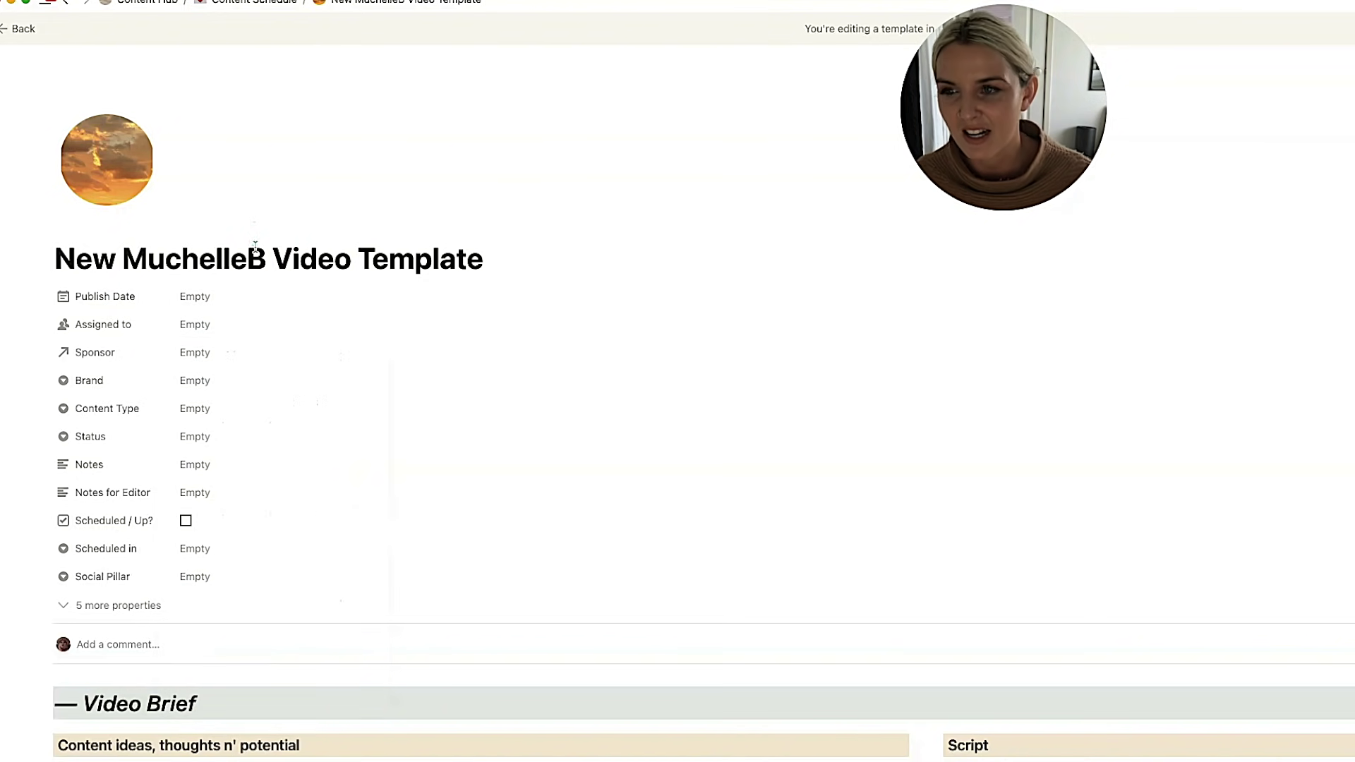
left_click(183, 325)
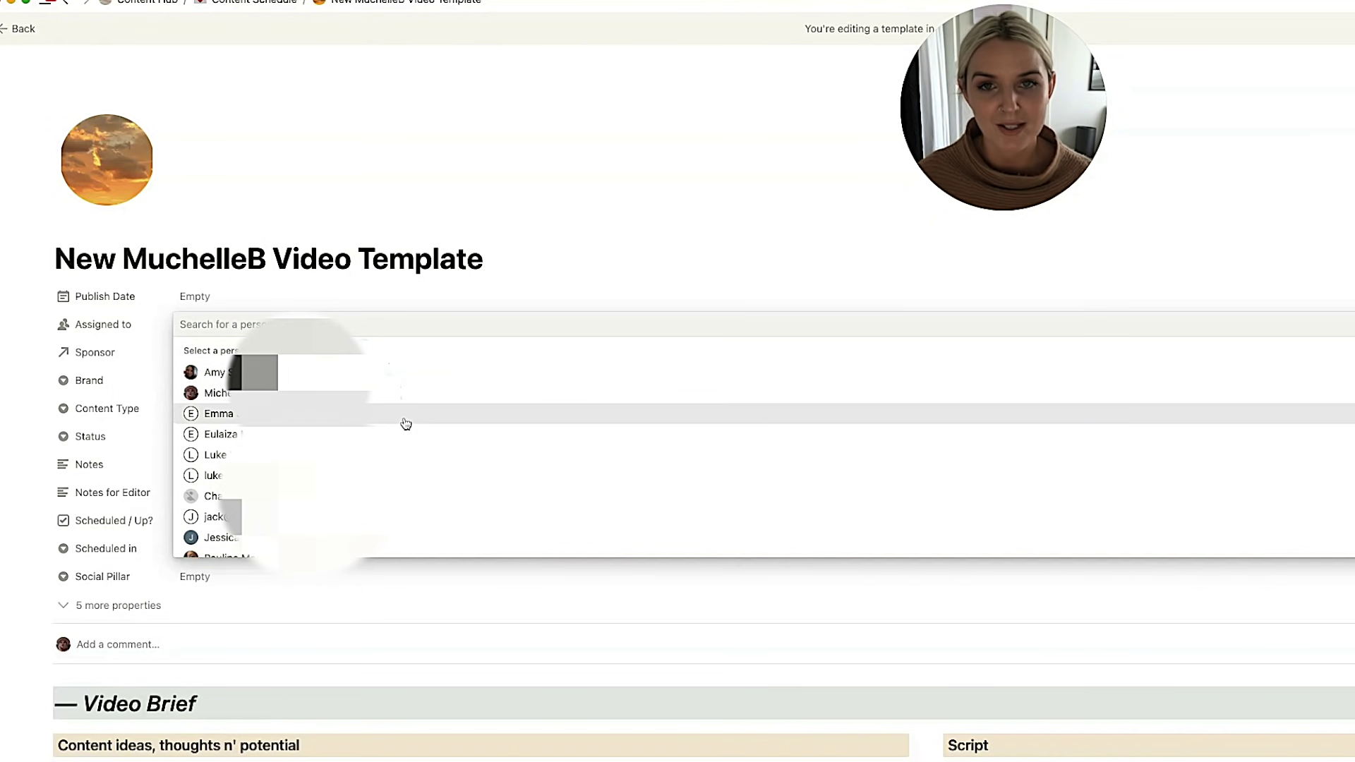
key("Up")
key("Up")
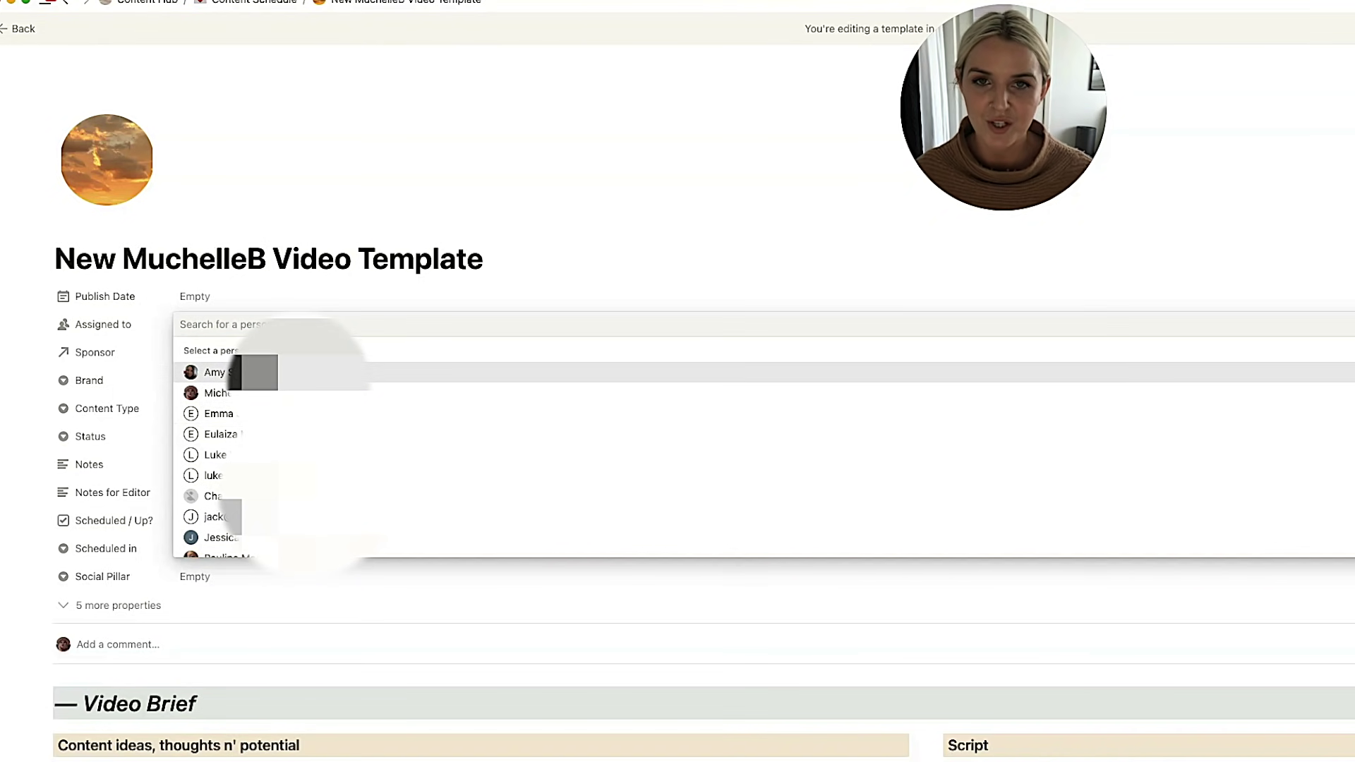
key("Down")
key("Down")
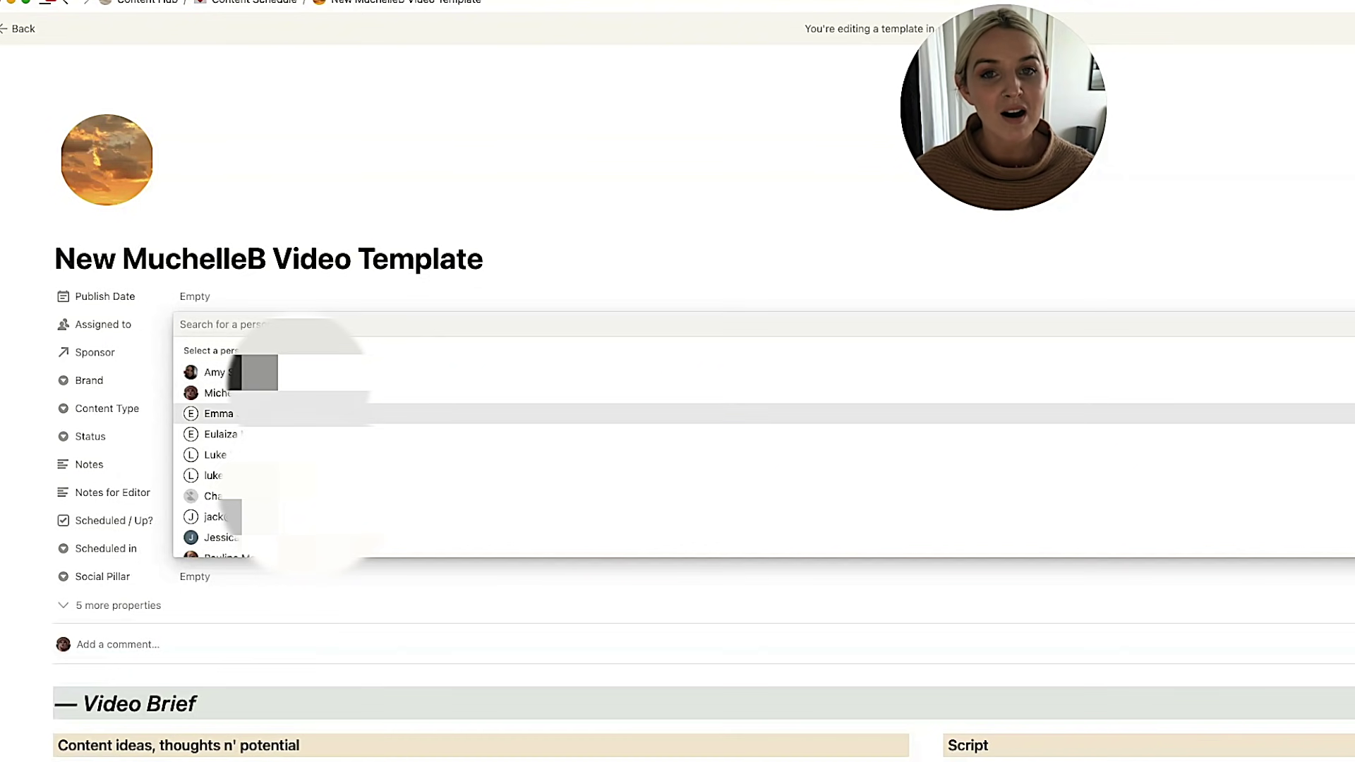
left_click(100, 307)
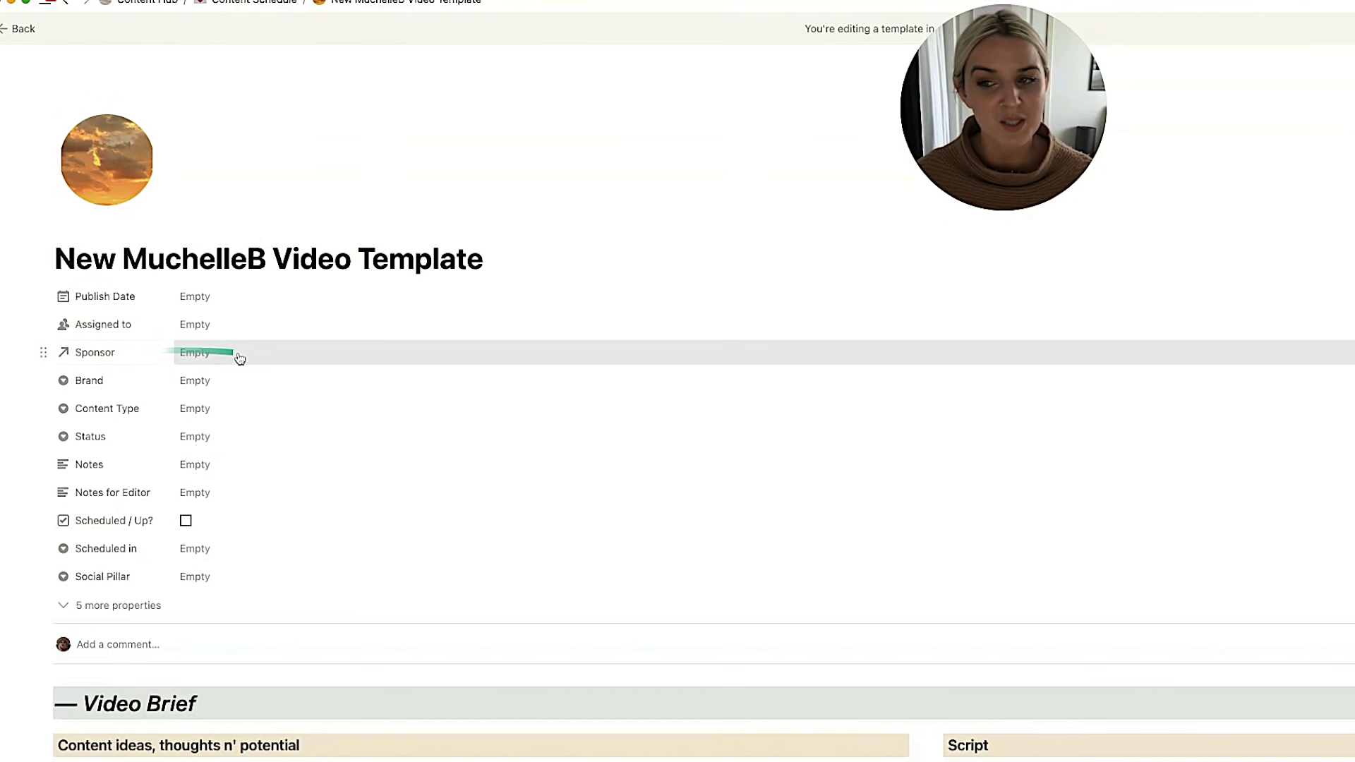
left_click(201, 379)
left_click(119, 364)
left_click(228, 409)
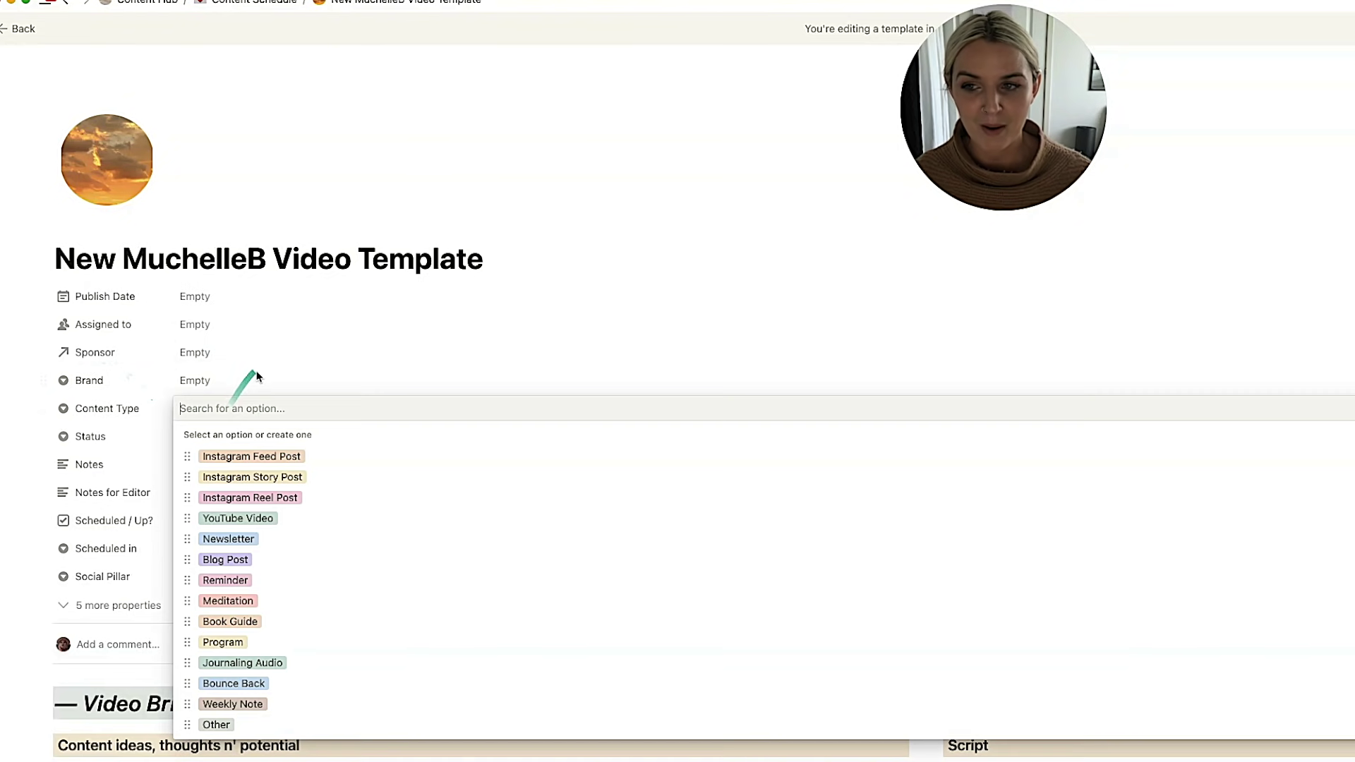
left_click(95, 384)
left_click(211, 436)
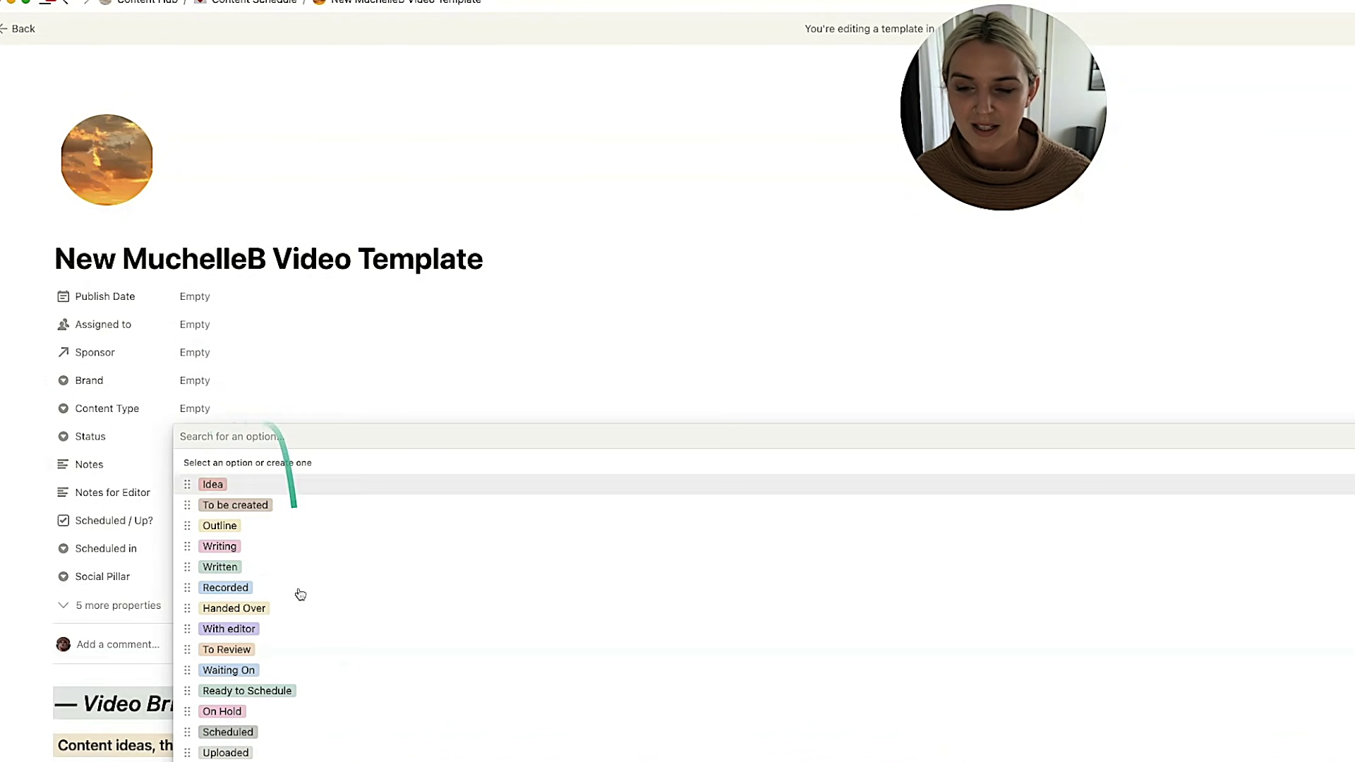
left_click(112, 494)
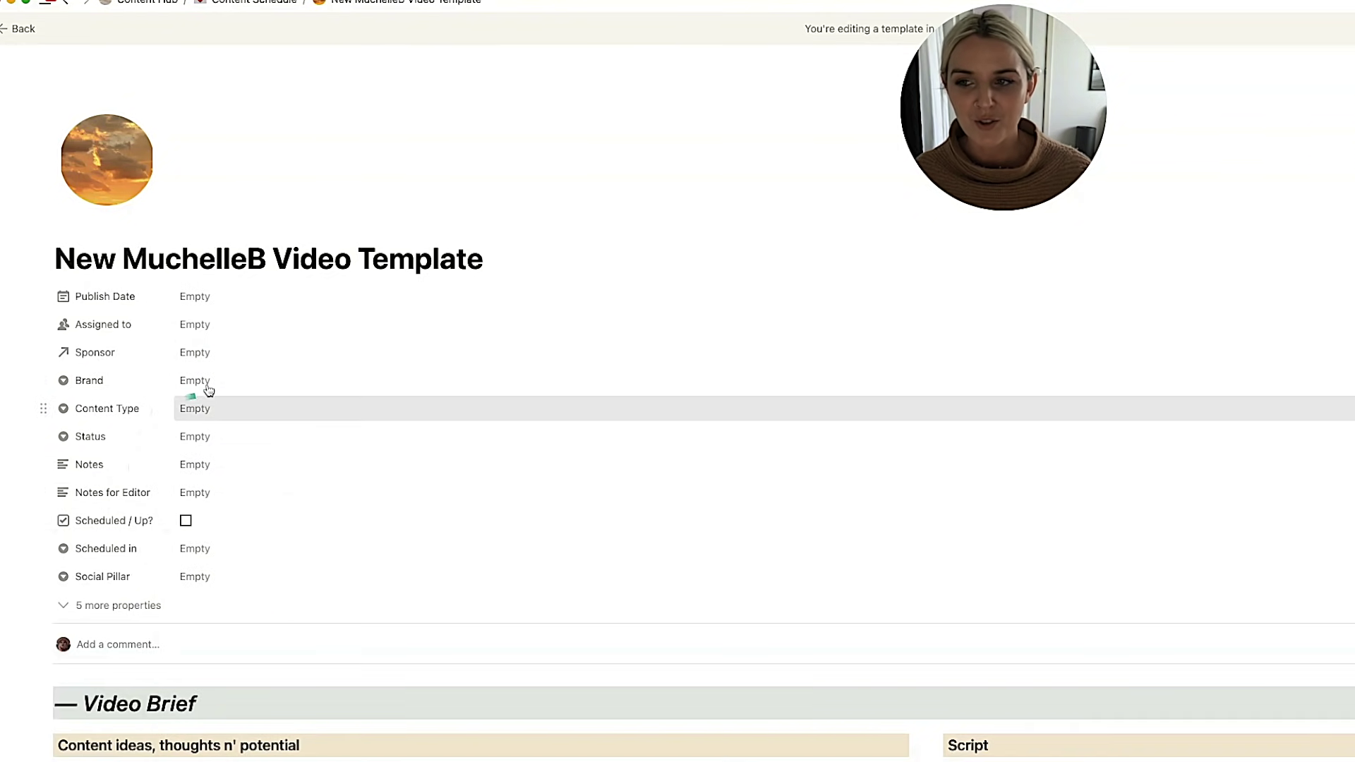
left_click(212, 437)
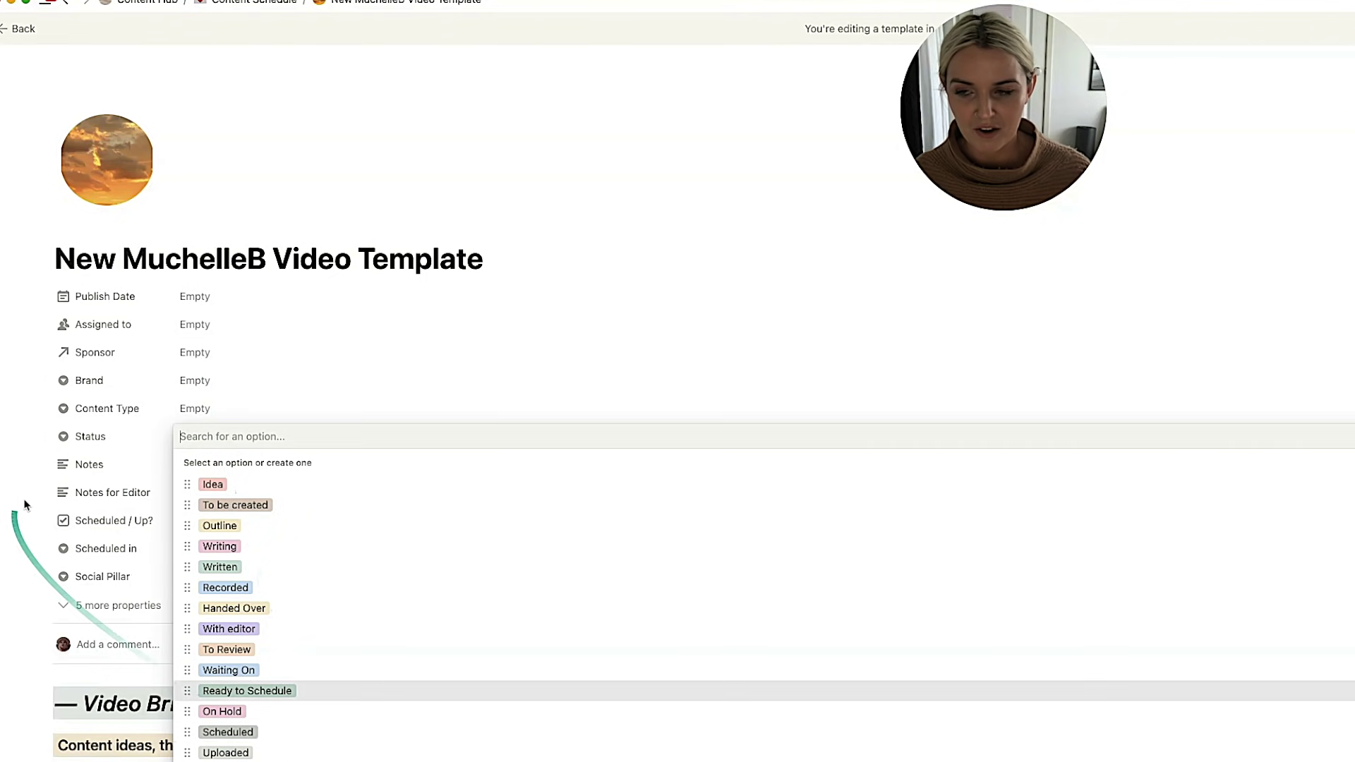
left_click(106, 526)
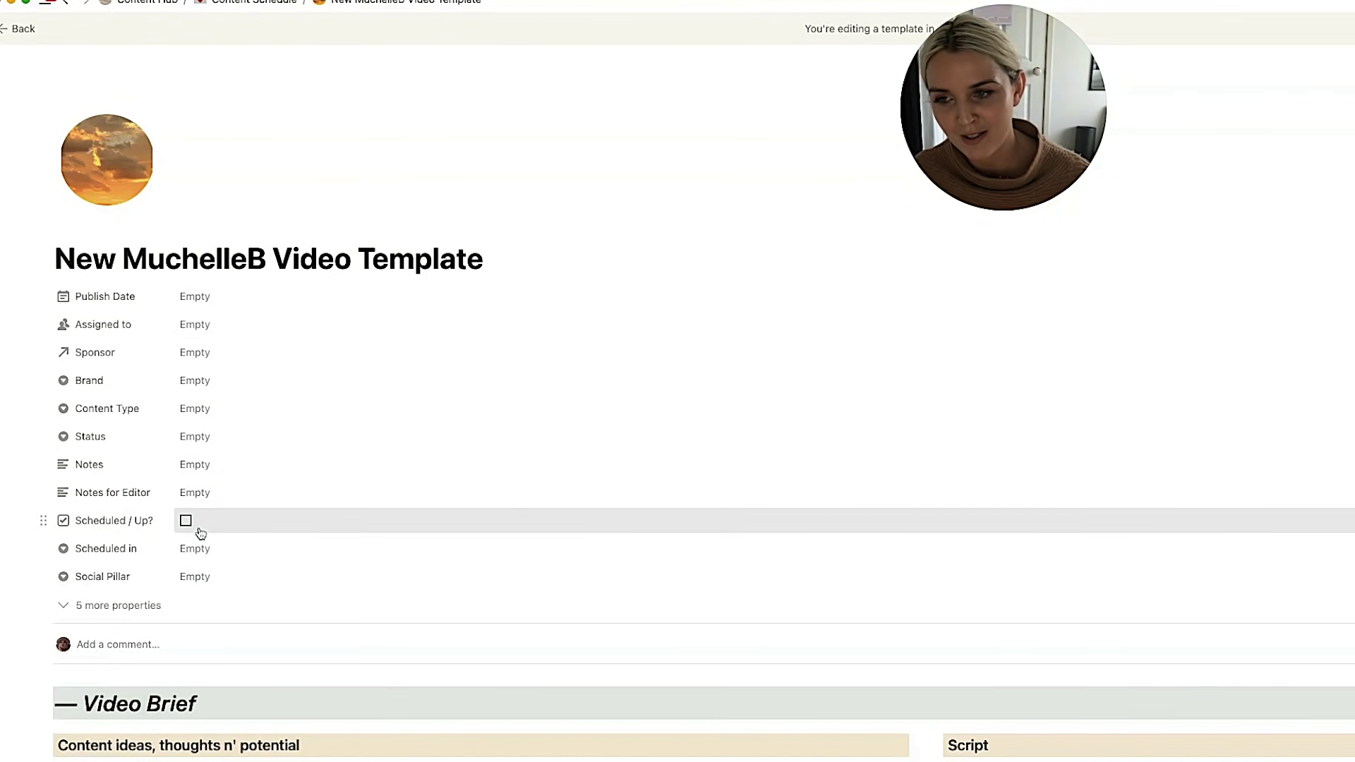
scroll(201, 533, "down", 5)
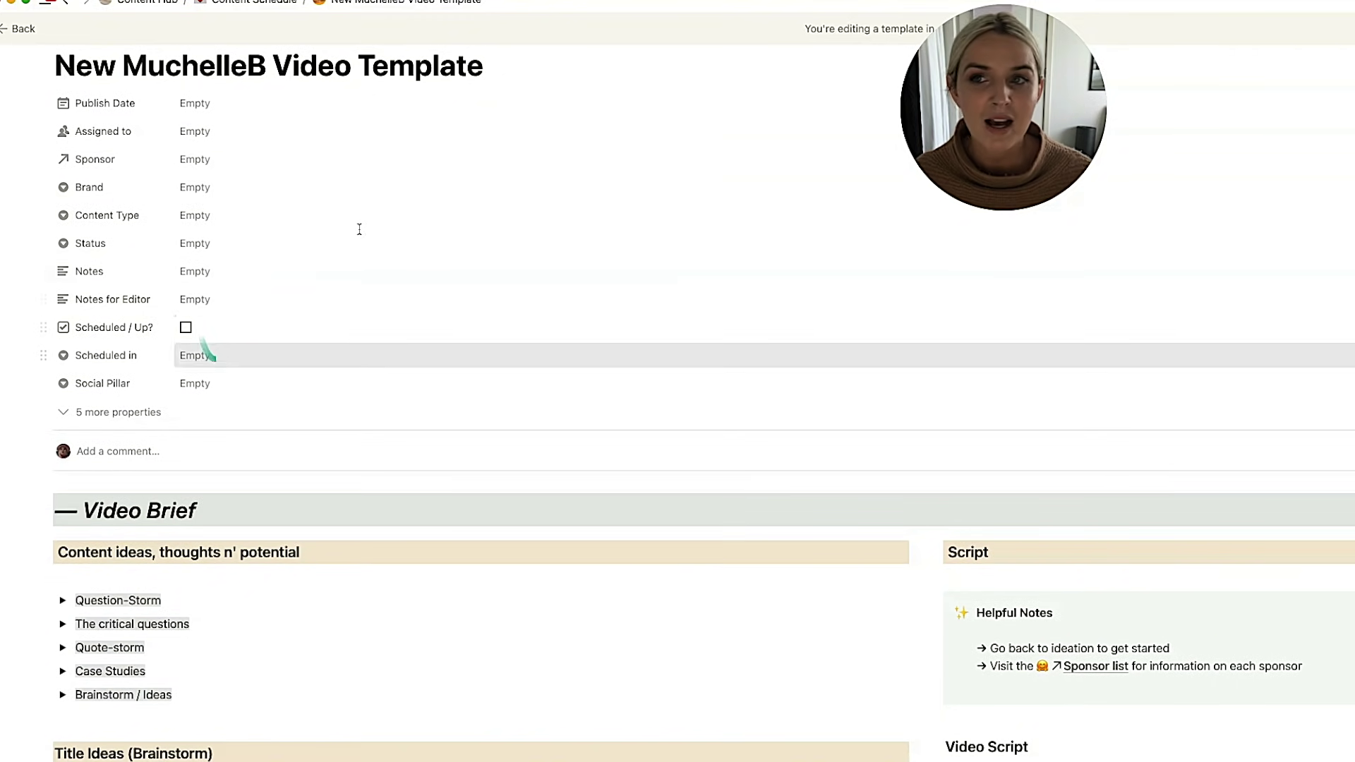
left_click(254, 2)
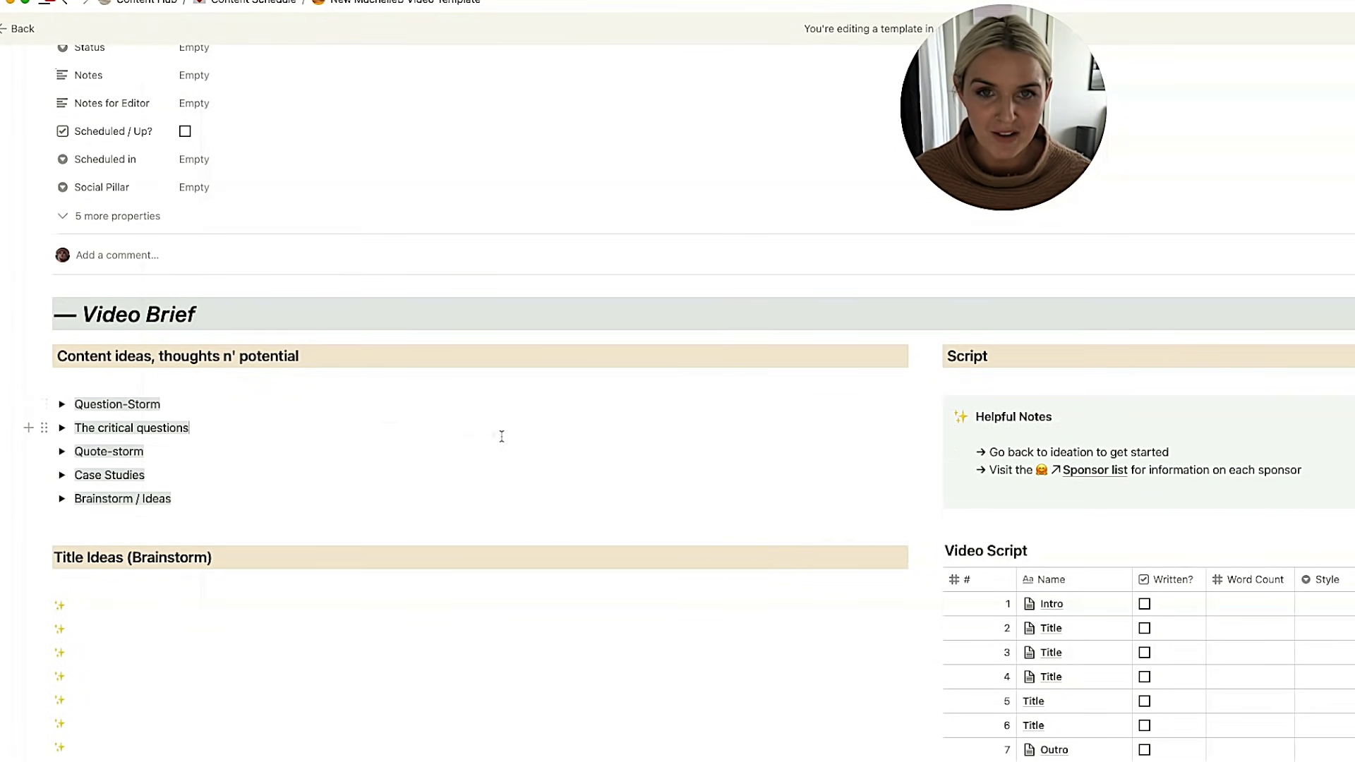
scroll(502, 436, "down", 5)
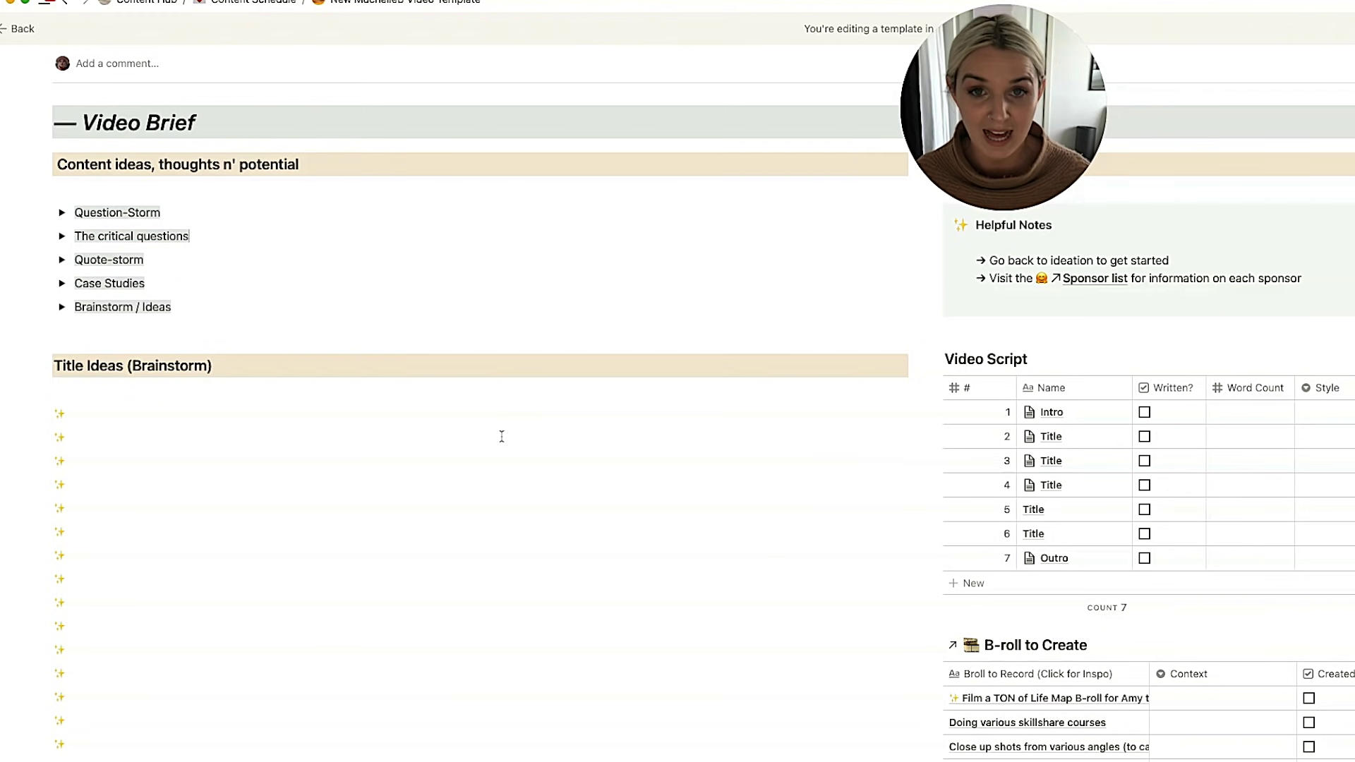
left_click_drag(16, 159, 258, 337)
left_click(259, 337)
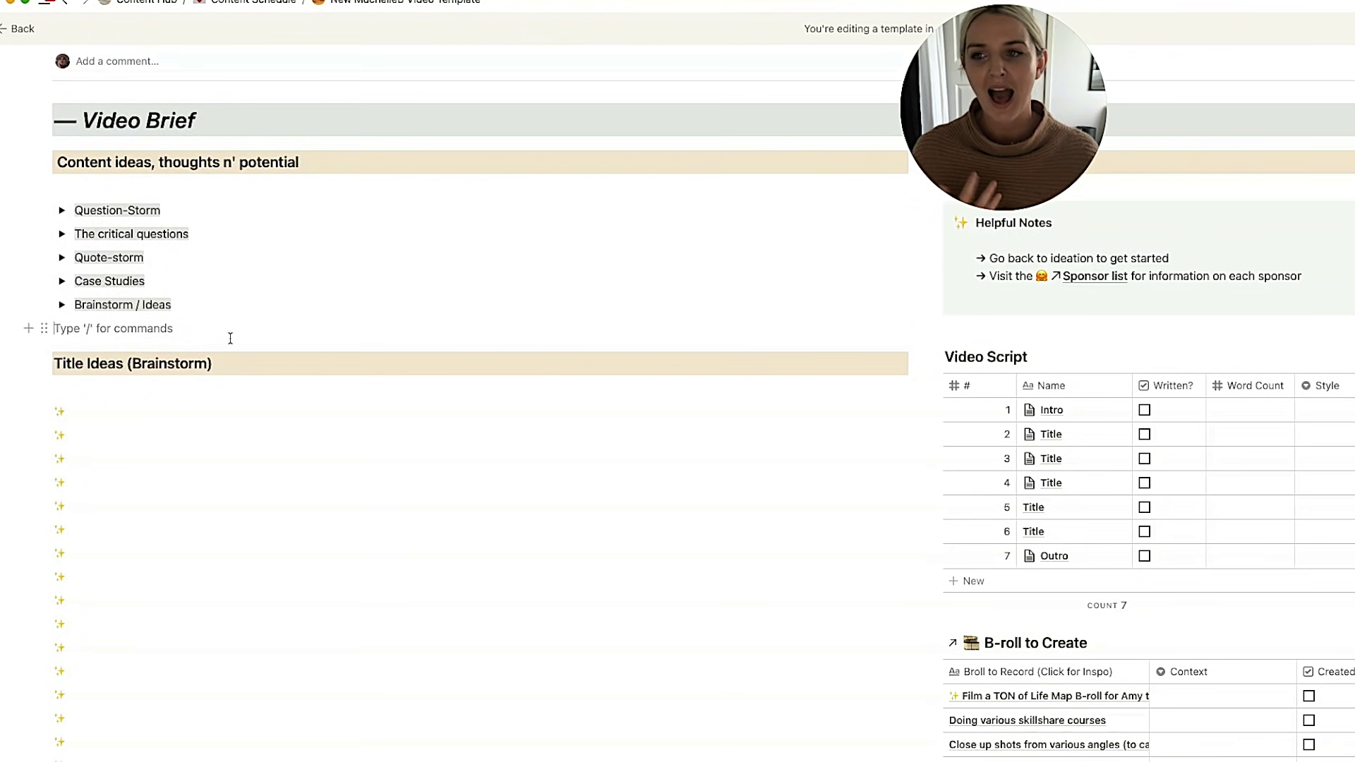
scroll(227, 339, "down", 1)
left_click_drag(227, 339, 28, 150)
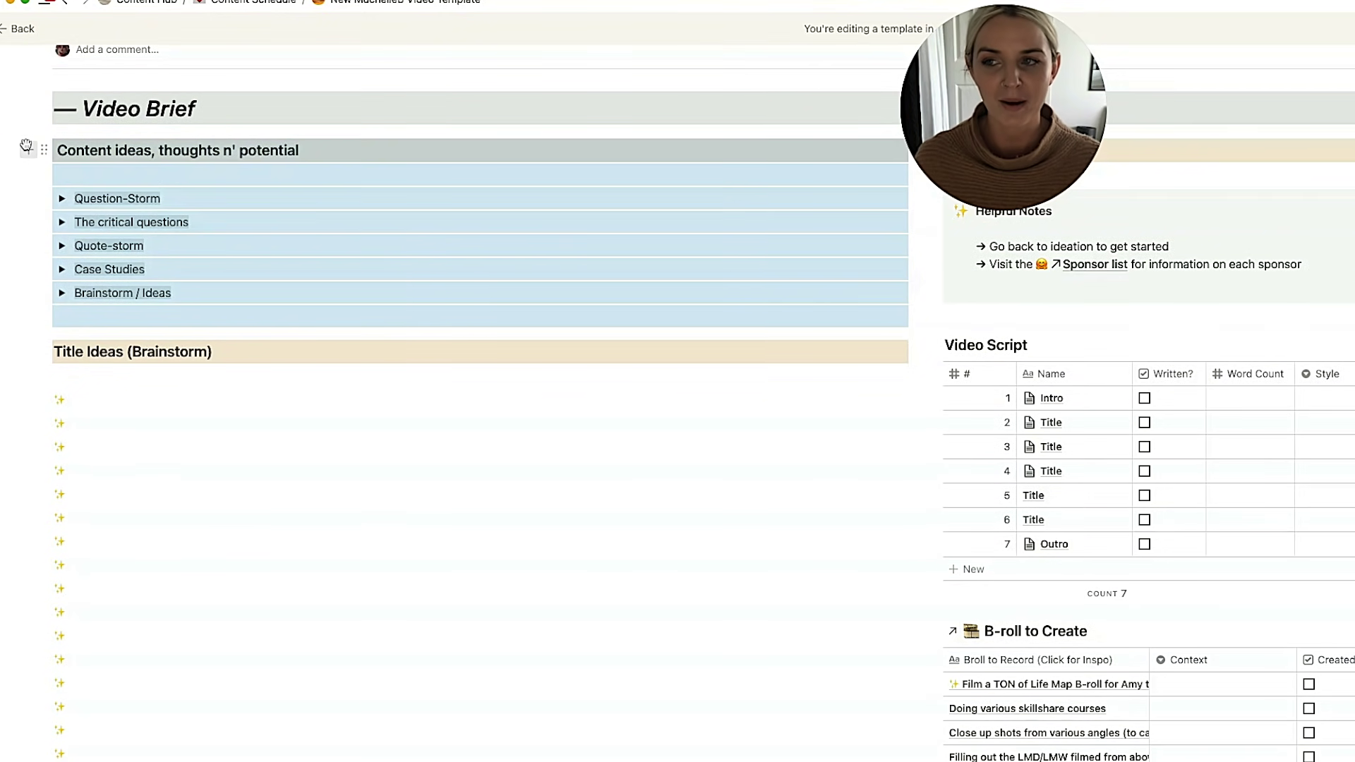
left_click(3, 151)
scroll(4, 153, "up", 1)
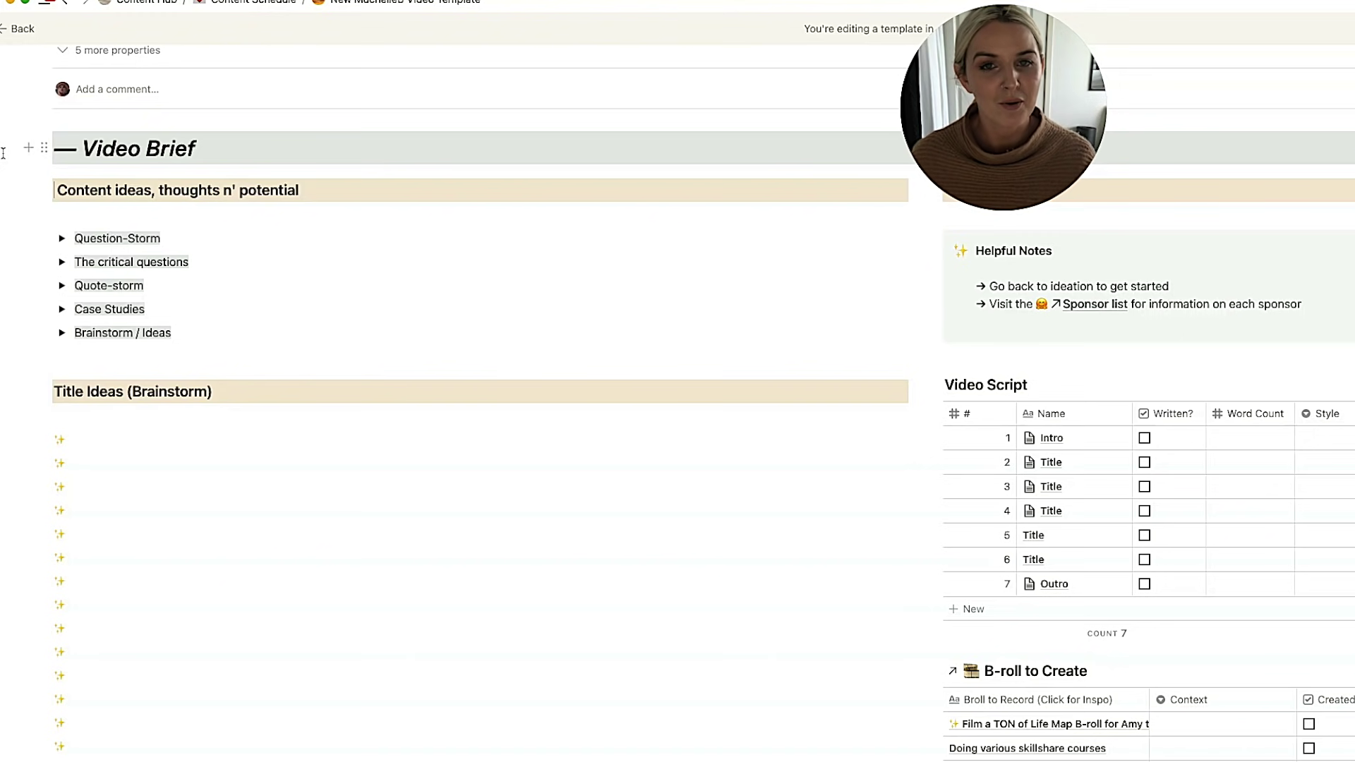
left_click_drag(99, 214, 217, 362)
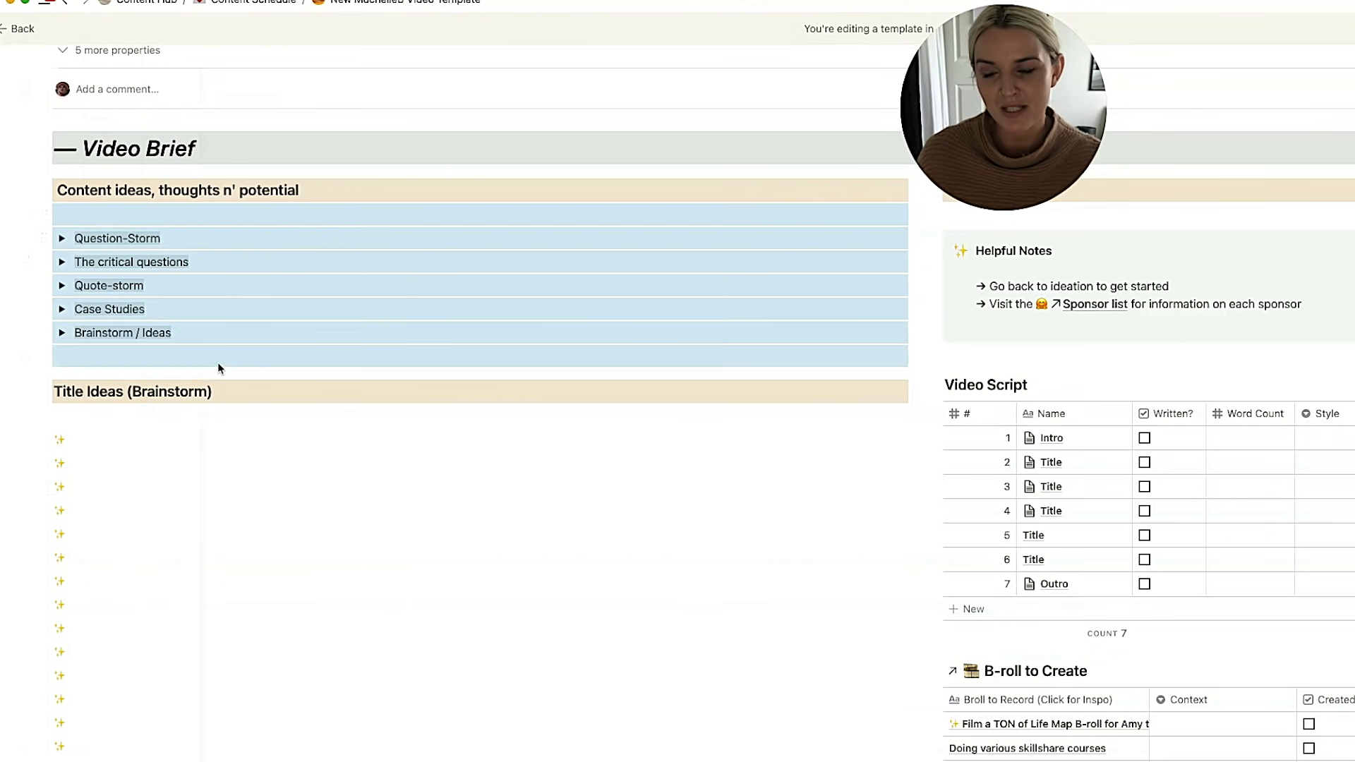
left_click(218, 361)
scroll(218, 362, "down", 1)
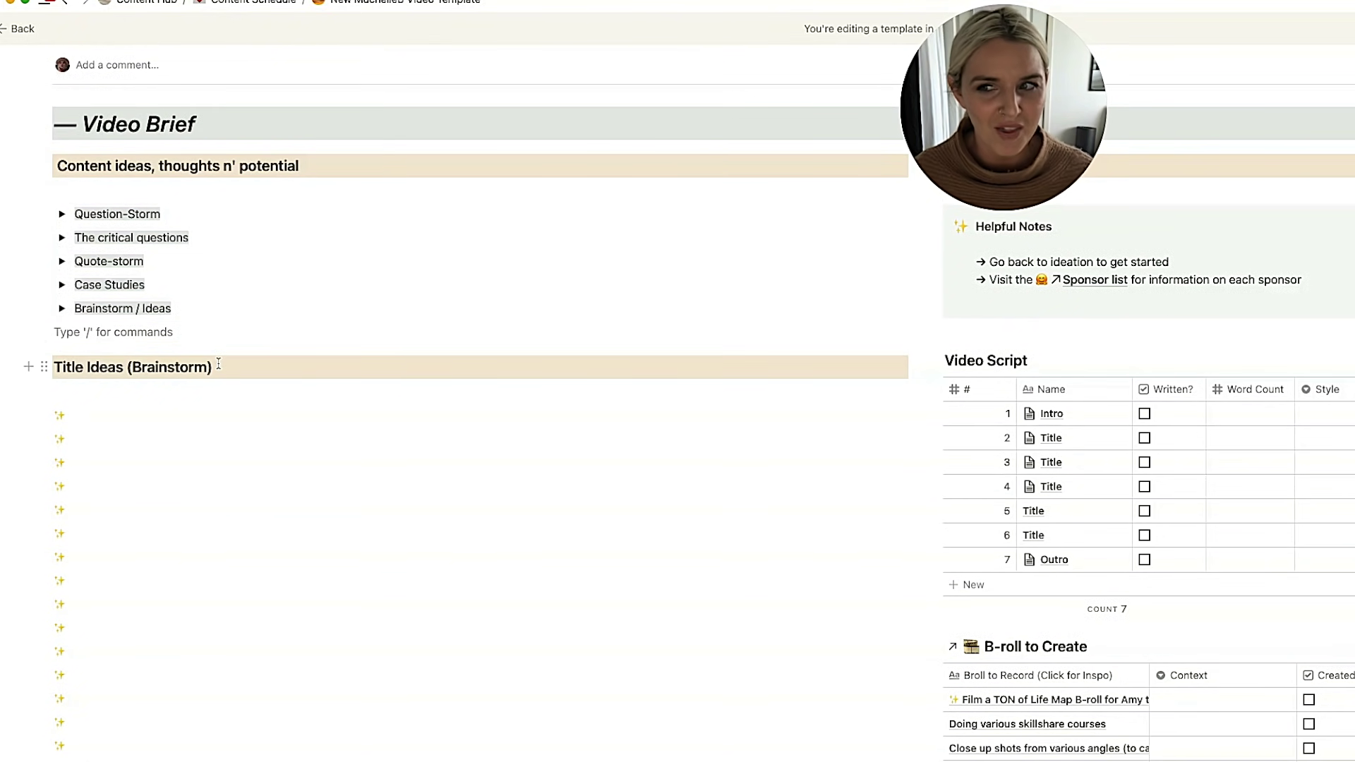
scroll(219, 364, "up", 1)
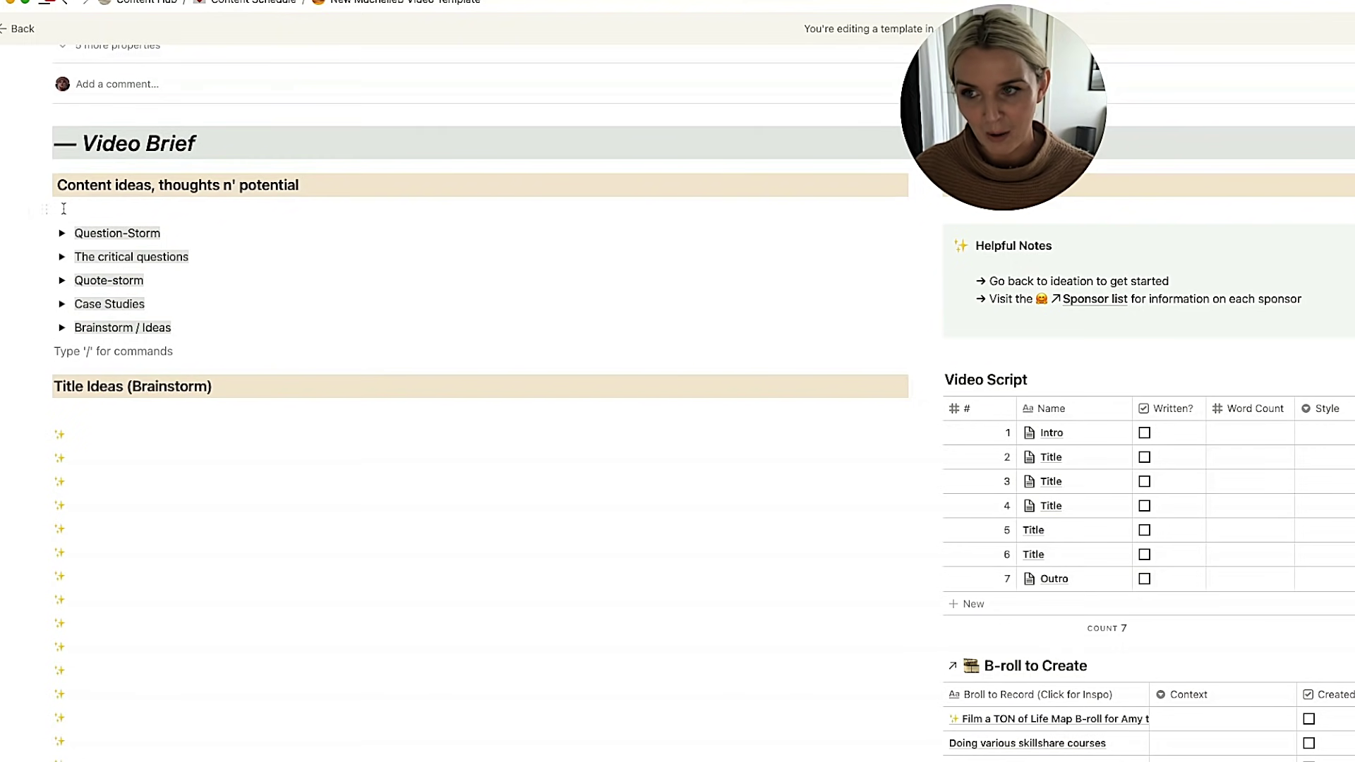
scroll(61, 227, "down", 1)
left_click(62, 227)
left_click(126, 220)
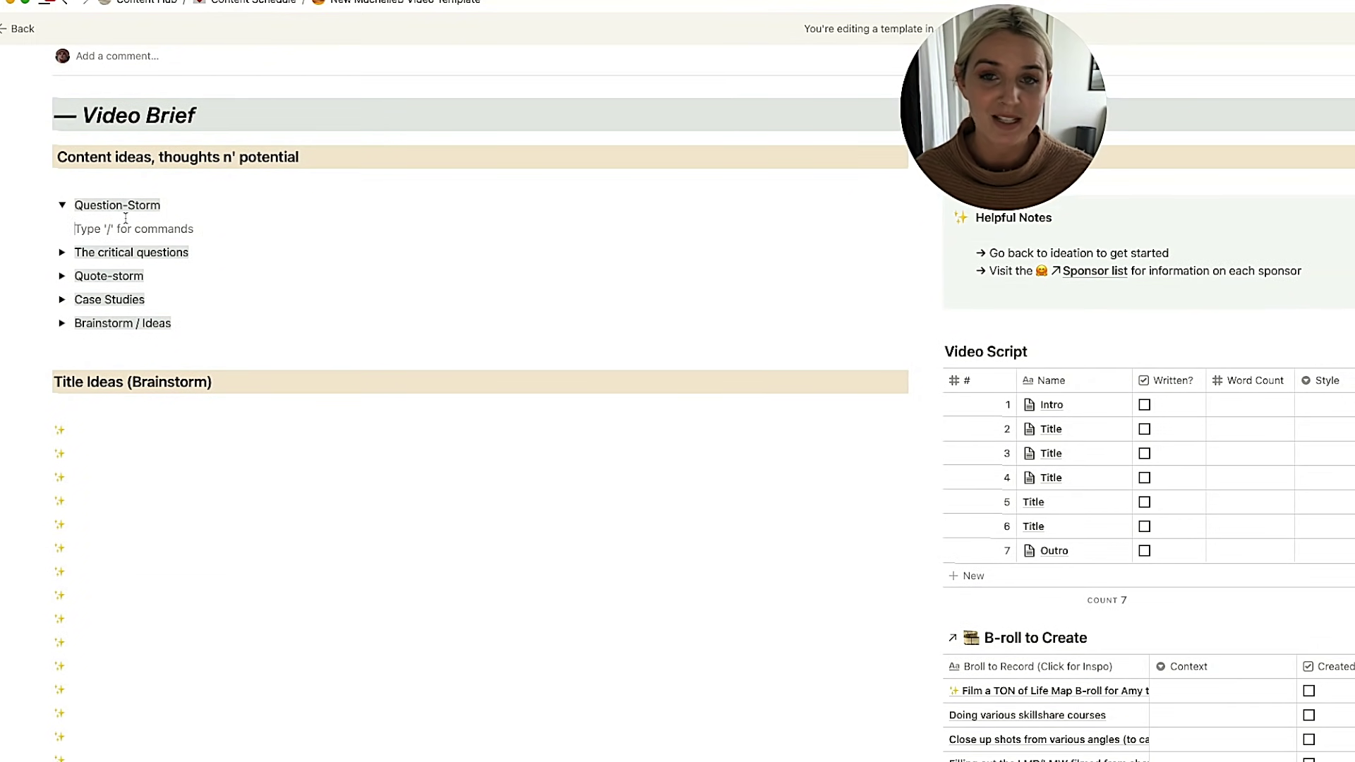
Step: Add two weekly-planning questions under Question-Storm, e.g. 'What's the most efficient way to plan your week?', then collapse it
scroll(126, 218, "down", 1)
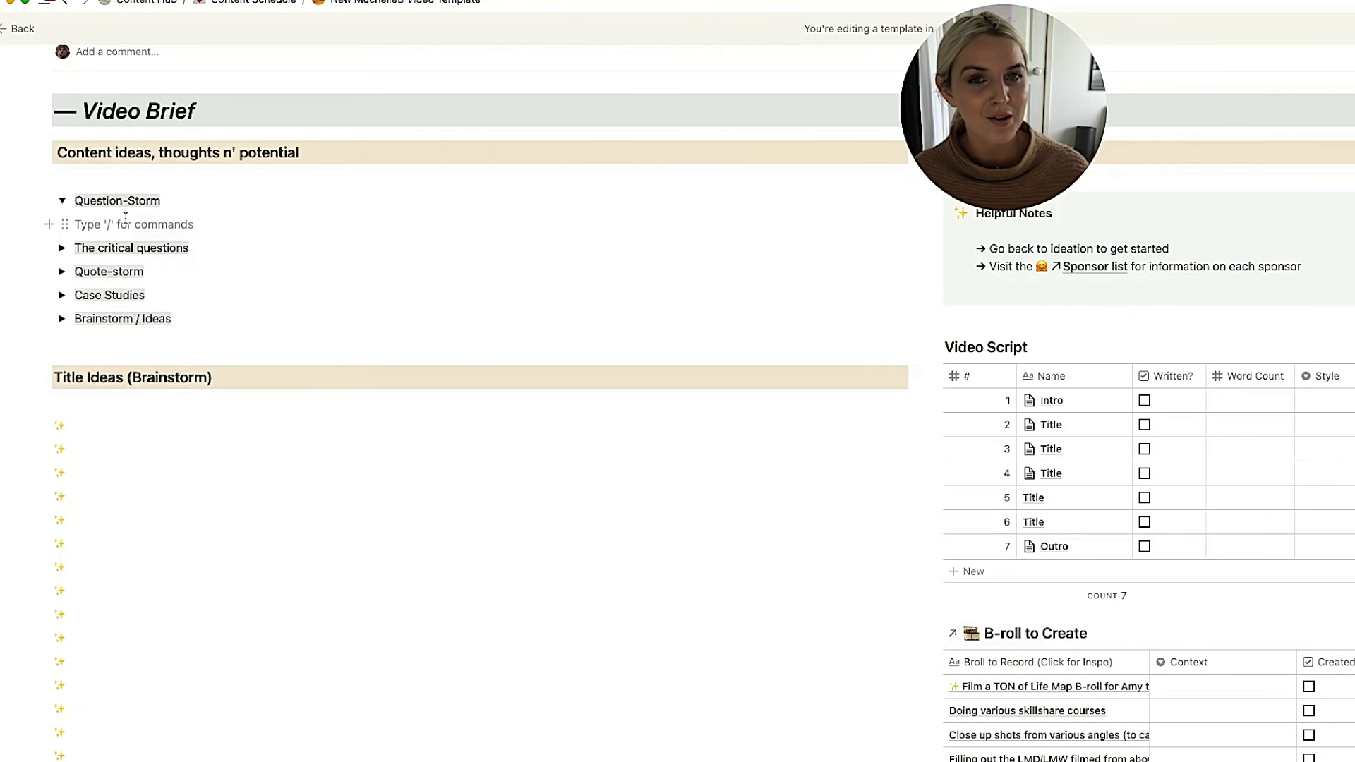
scroll(125, 218, "up", 10)
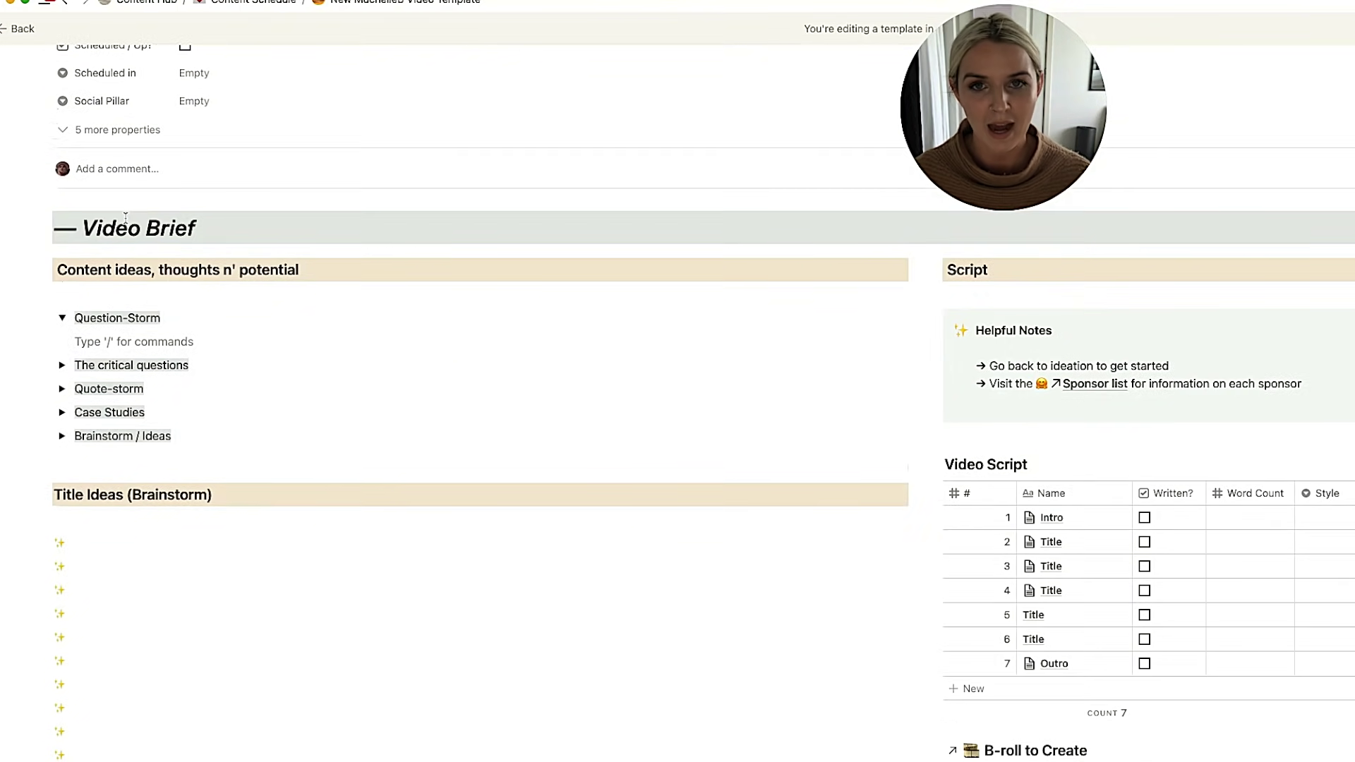
scroll(134, 210, "down", 6)
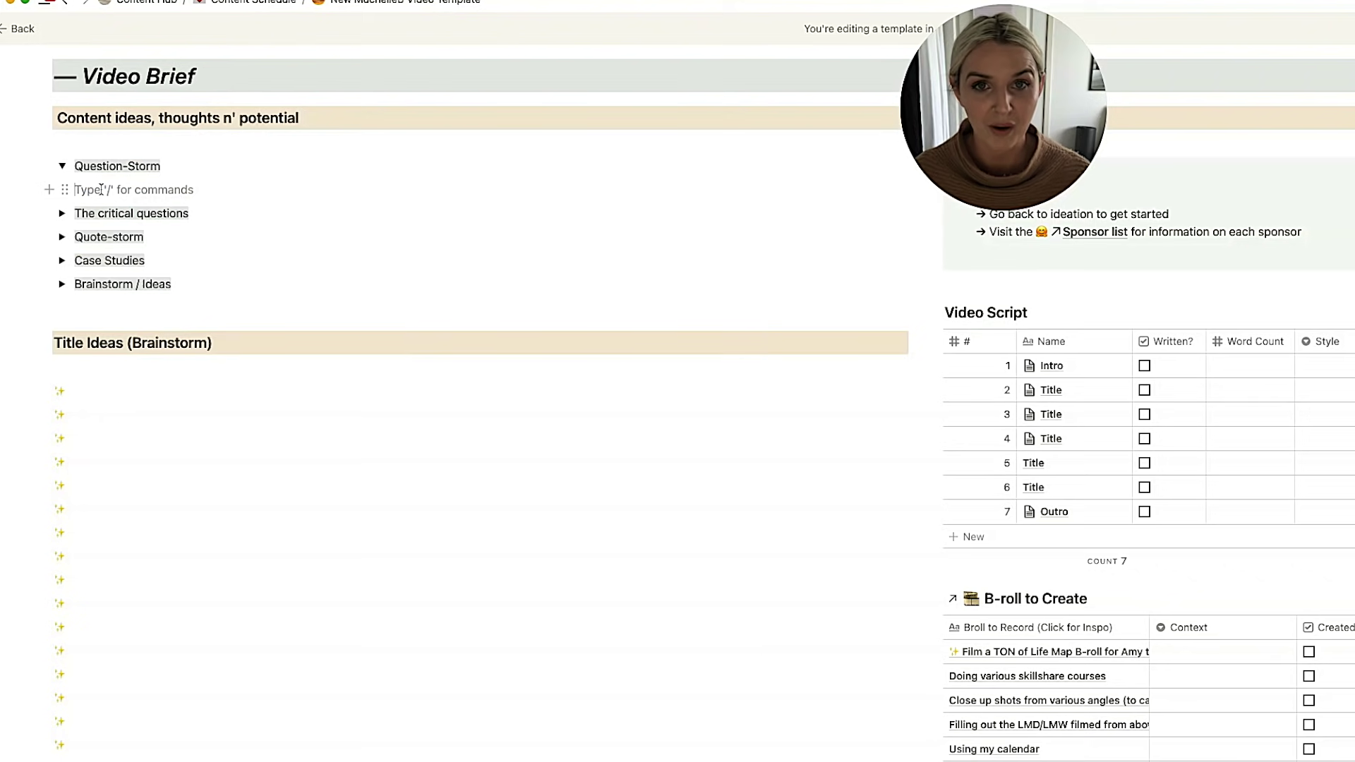
type("W")
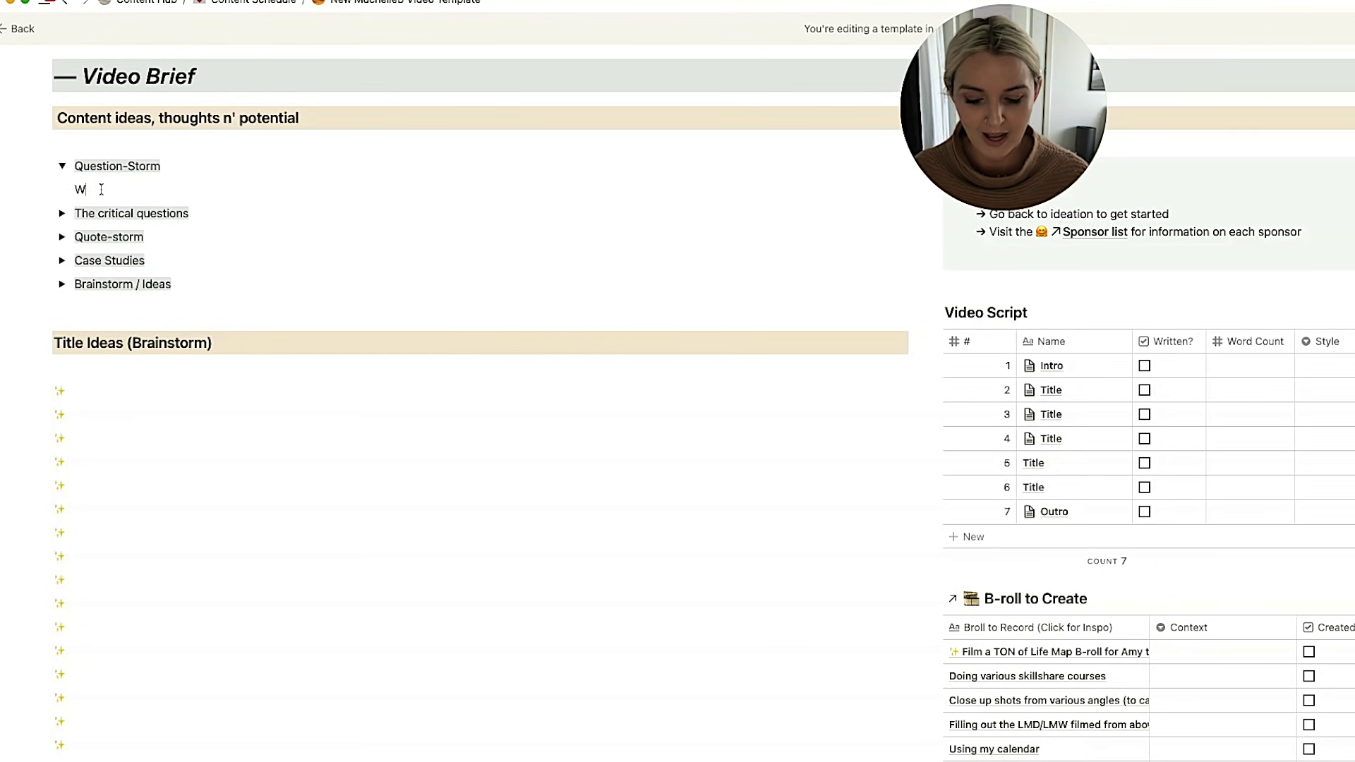
type("hat's the most efficient way to plan your week?")
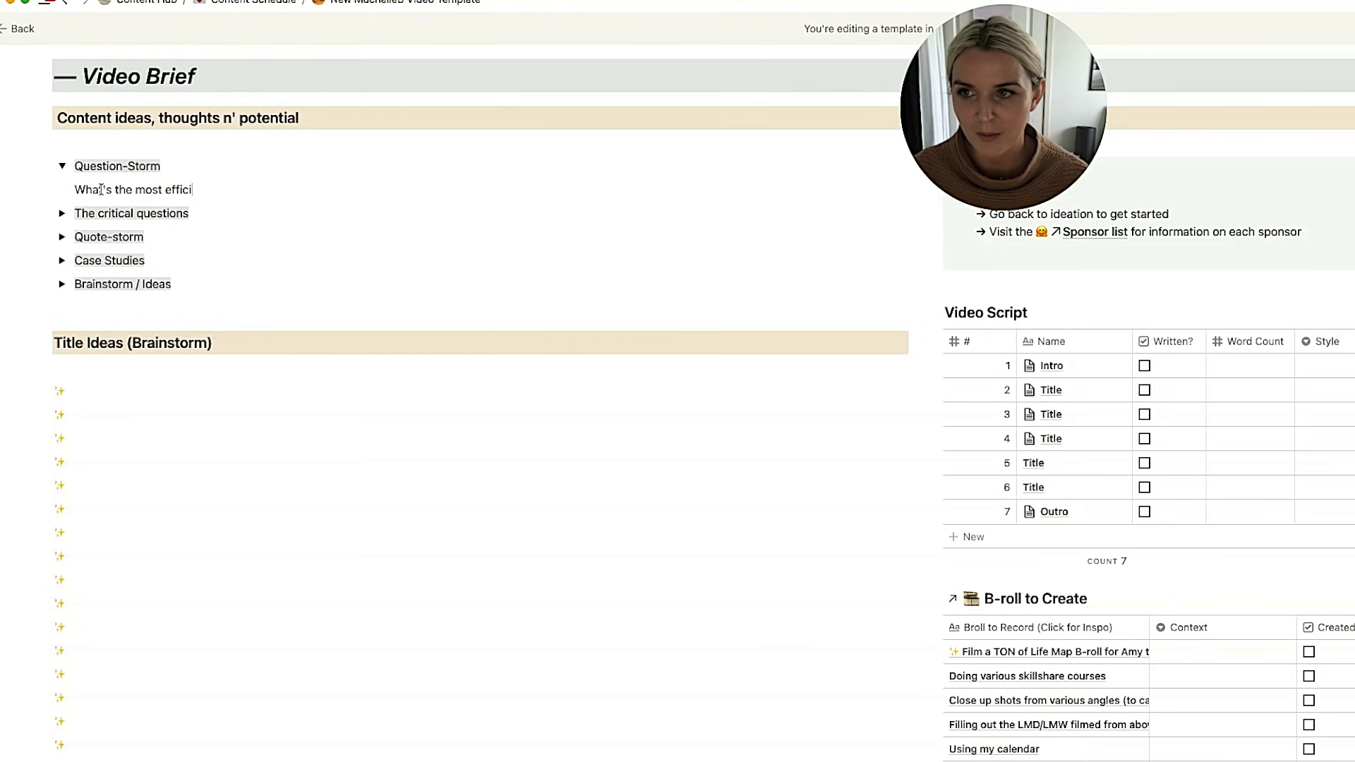
key("Return")
type("How do")
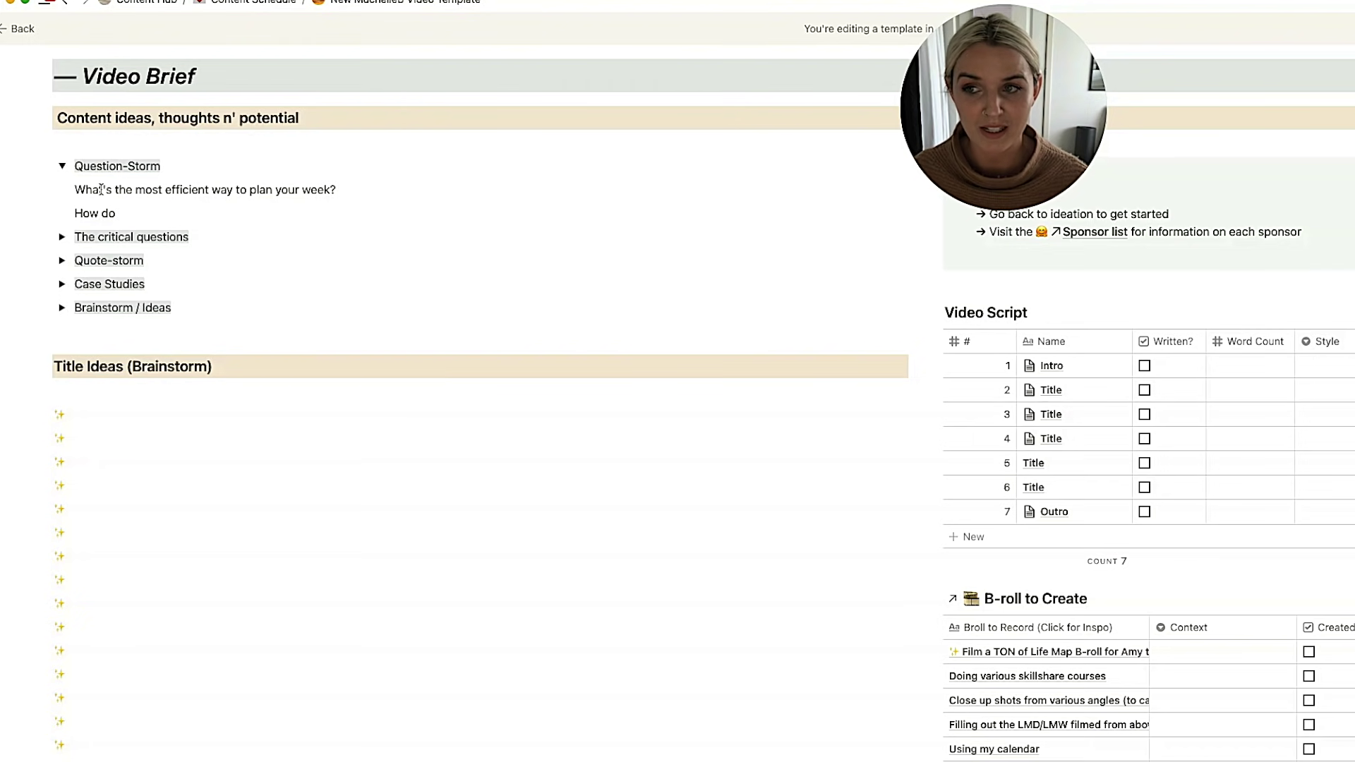
type(" different types of people need to plan their weeks differently?")
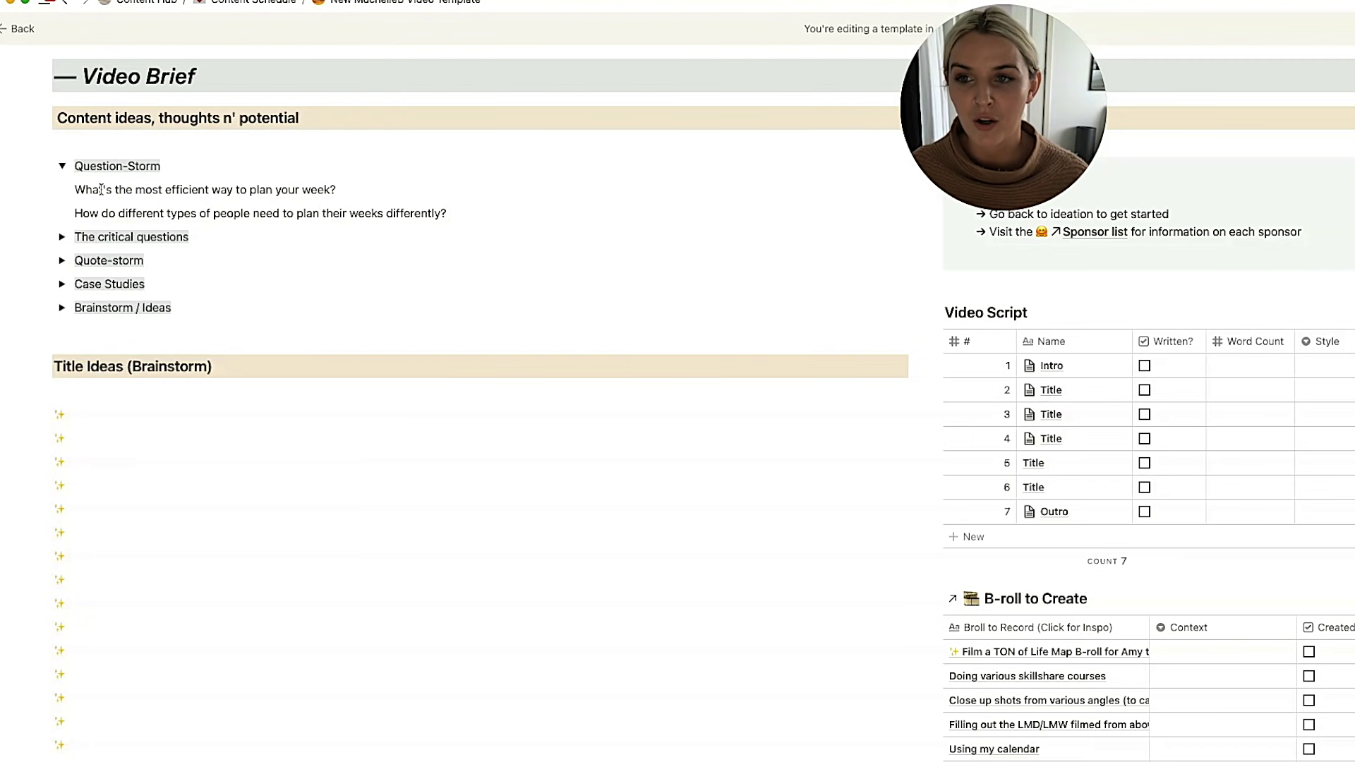
left_click(64, 172)
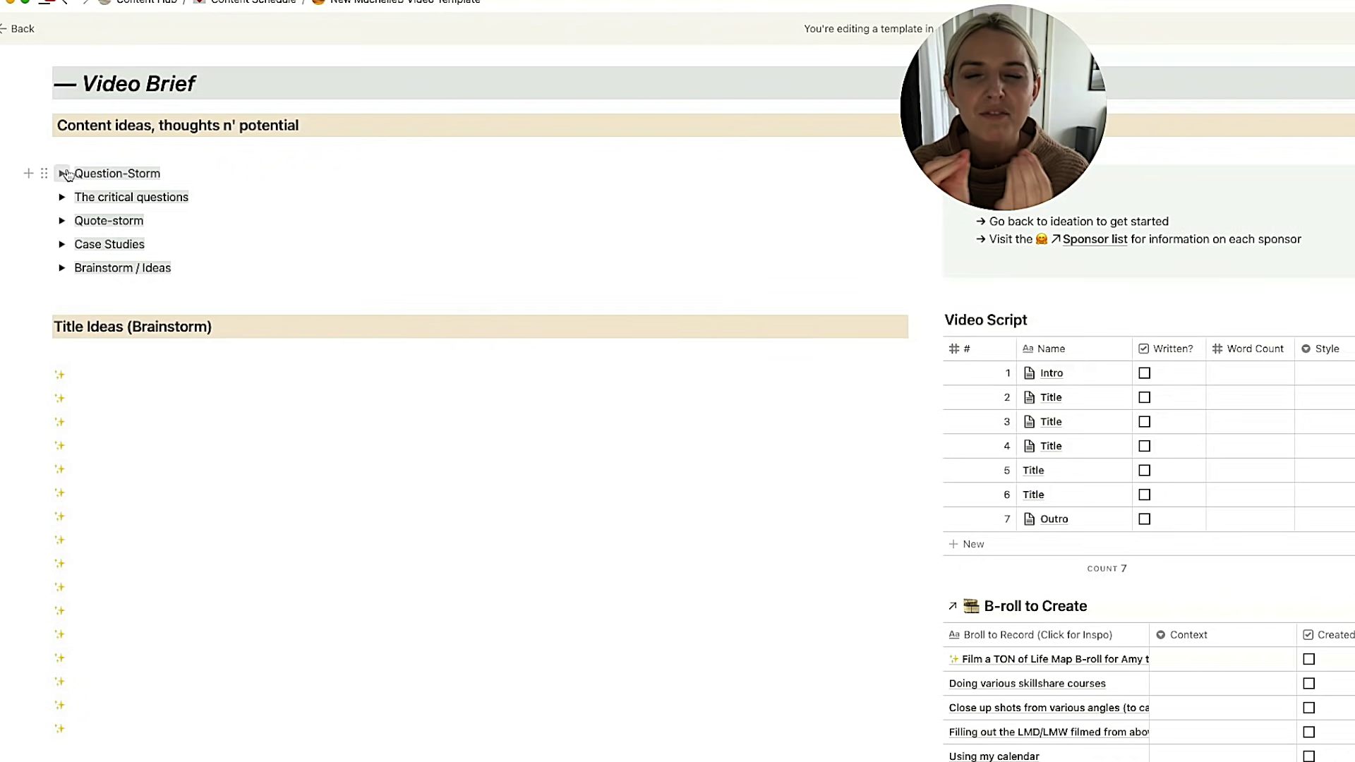
Step: Expand Brainstorm / Ideas and Question-Storm and type test text into them
left_click(62, 268)
left_click_drag(159, 284, 121, 279)
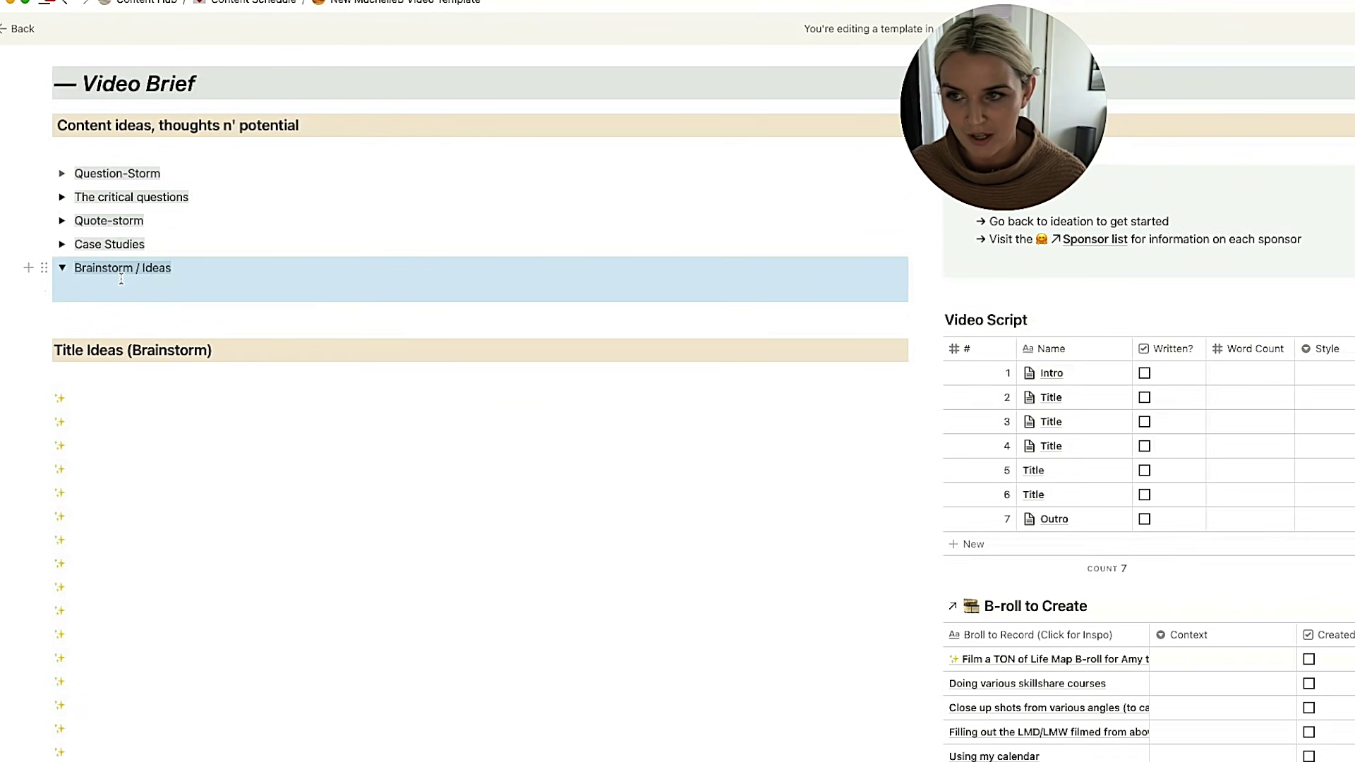
left_click(121, 281)
type("xcvbxncvb")
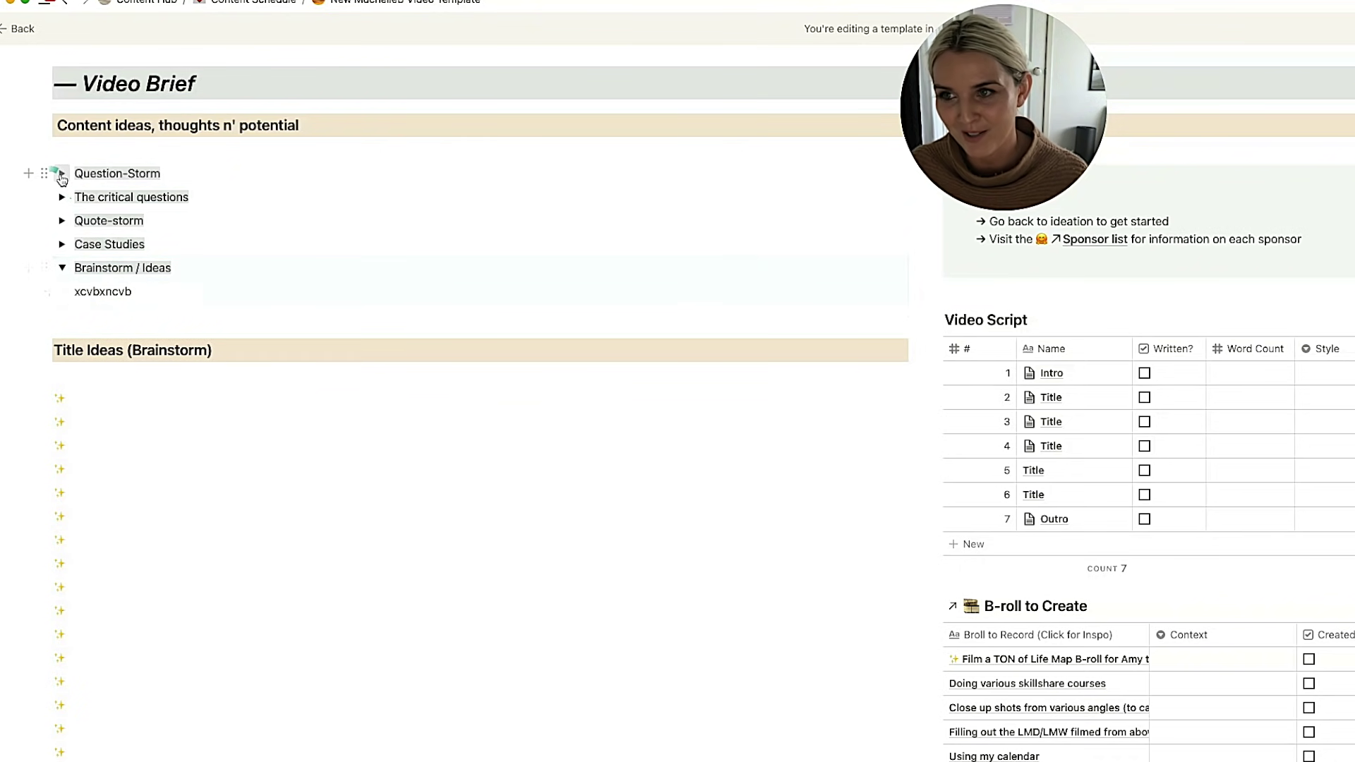
left_click(62, 175)
left_click(99, 173)
type("vbncb")
Step: Delete the test text, undo the stray '- Ideas' bullet, and expand The critical questions
left_click_drag(131, 291, 75, 292)
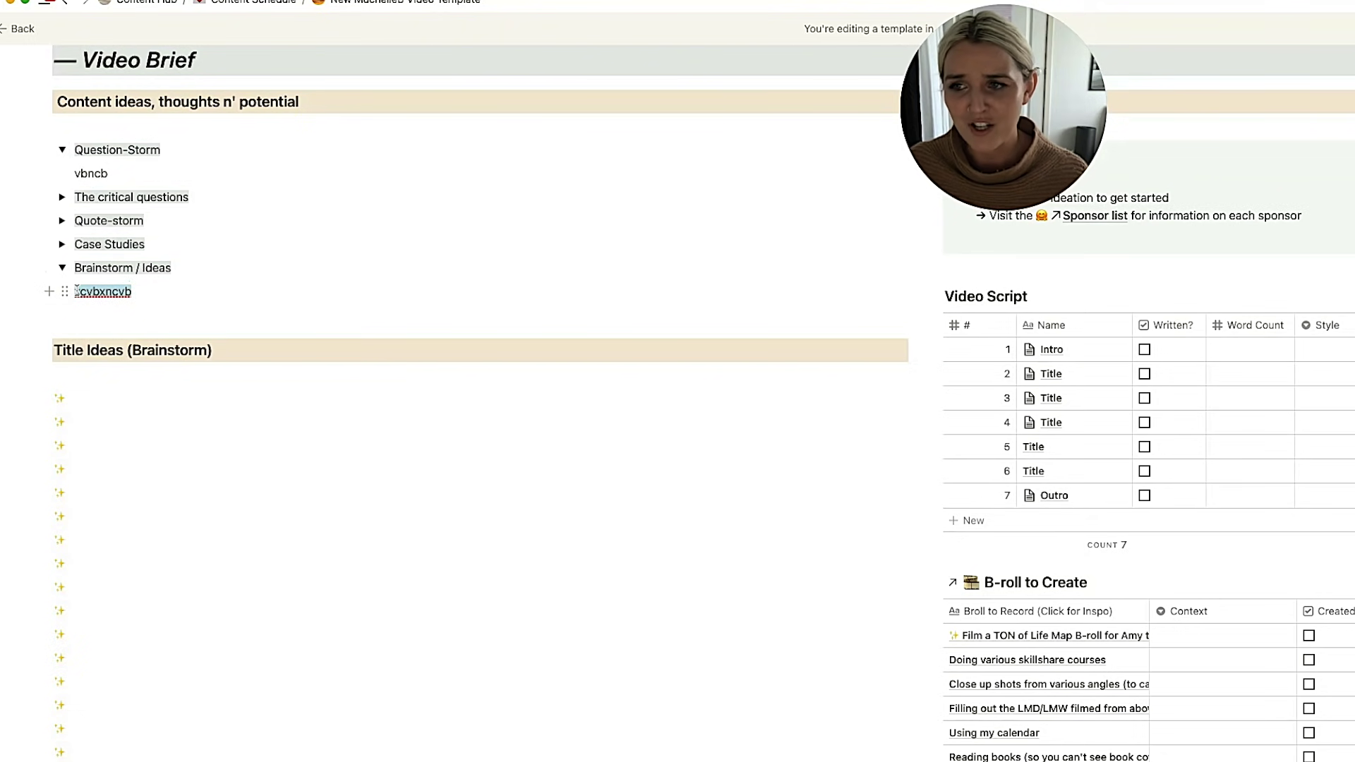
key("BackSpace")
type("- Ideas")
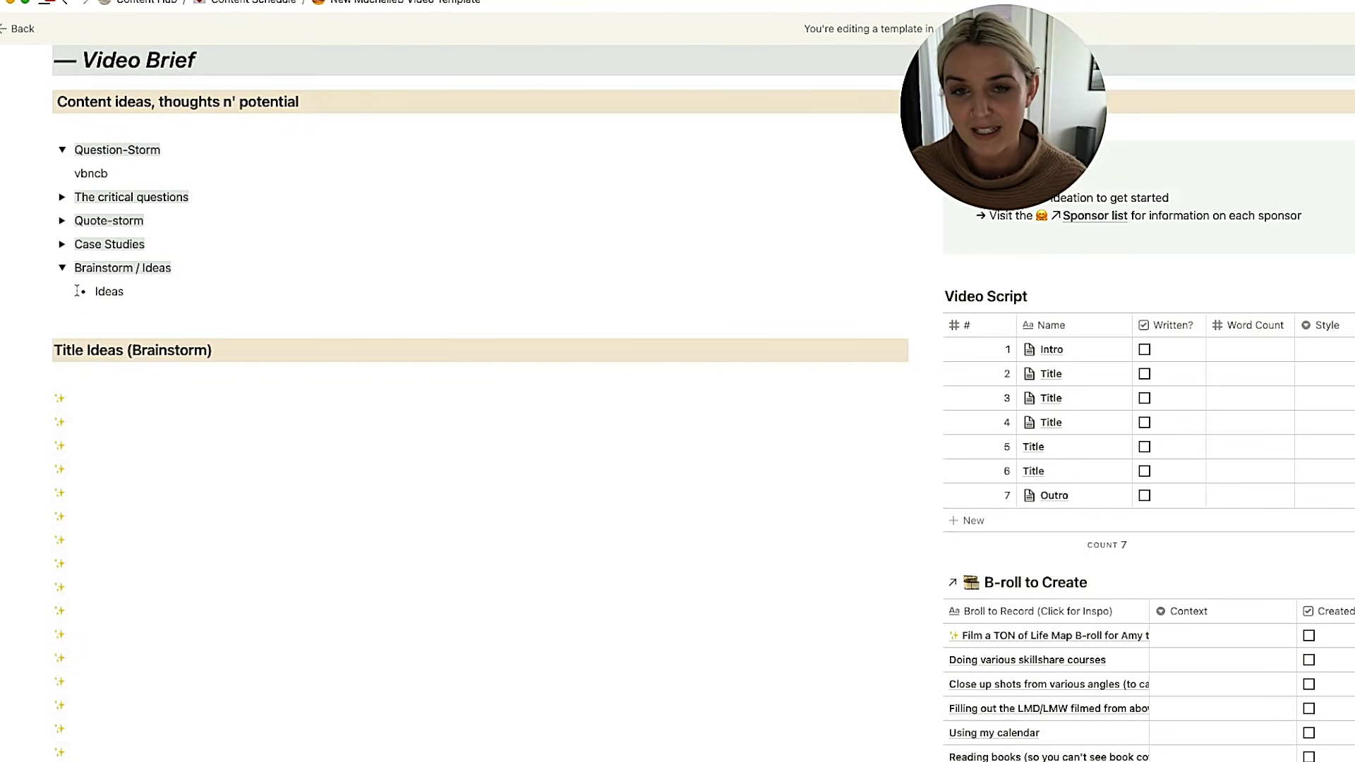
key("ctrl+z")
key("ctrl+z")
key("ctrl+z")
key("ctrl+z")
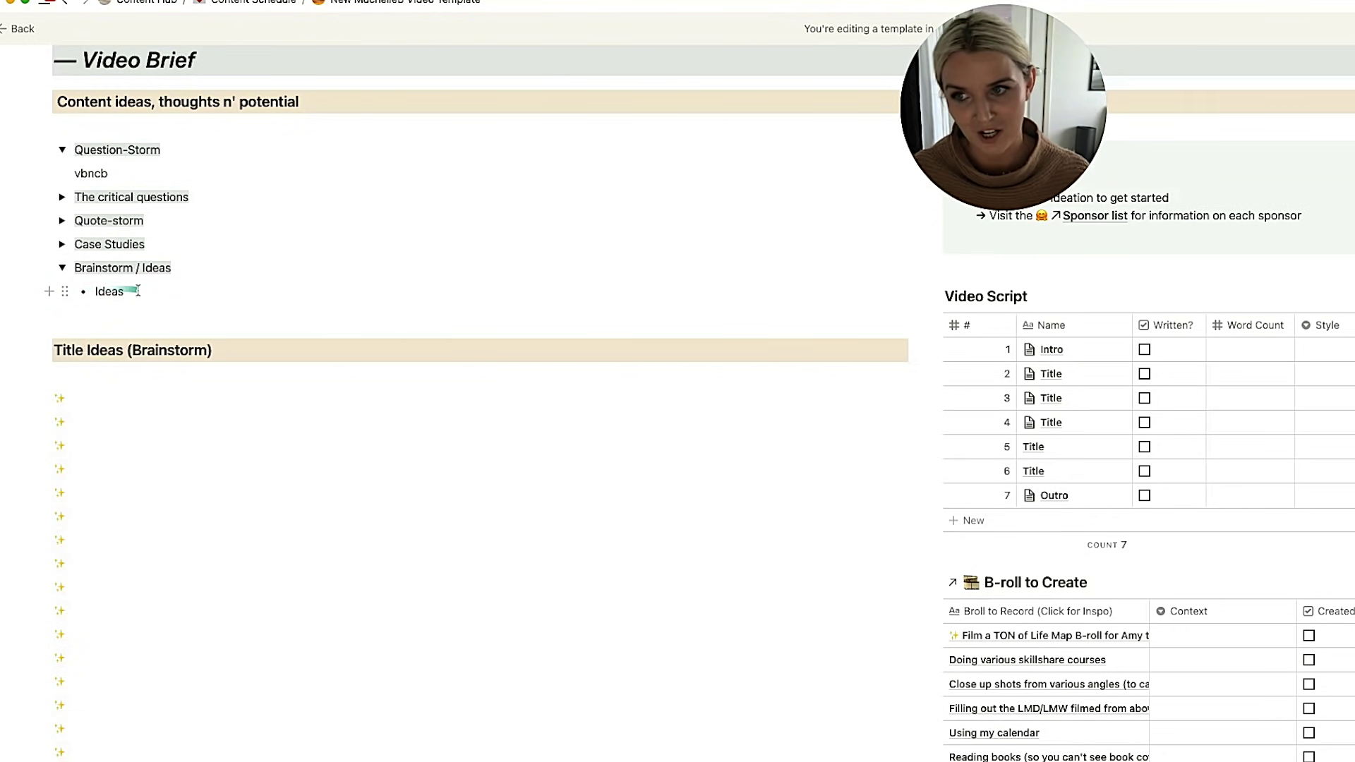
left_click(61, 173)
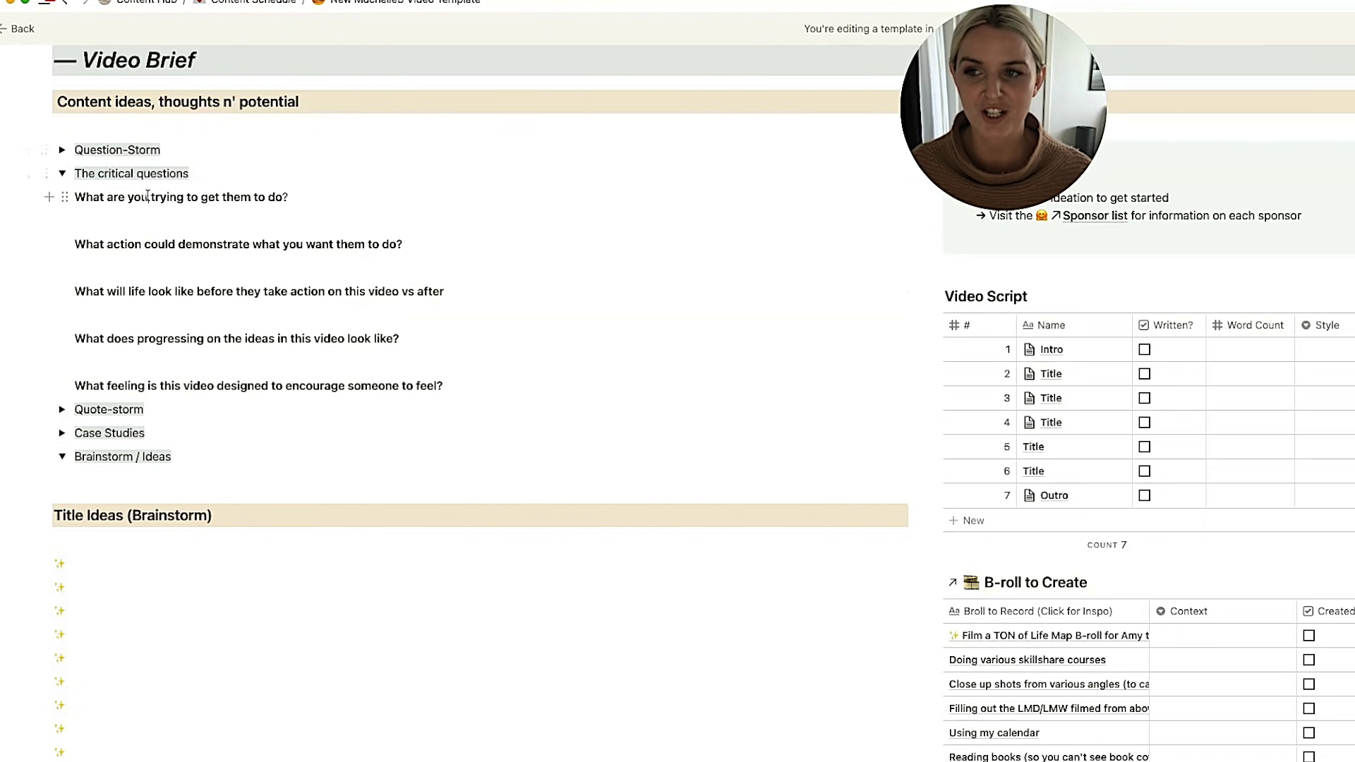
Step: Select and click through the critical question lines, then collapse The critical questions toggle
left_click_drag(291, 197, 69, 190)
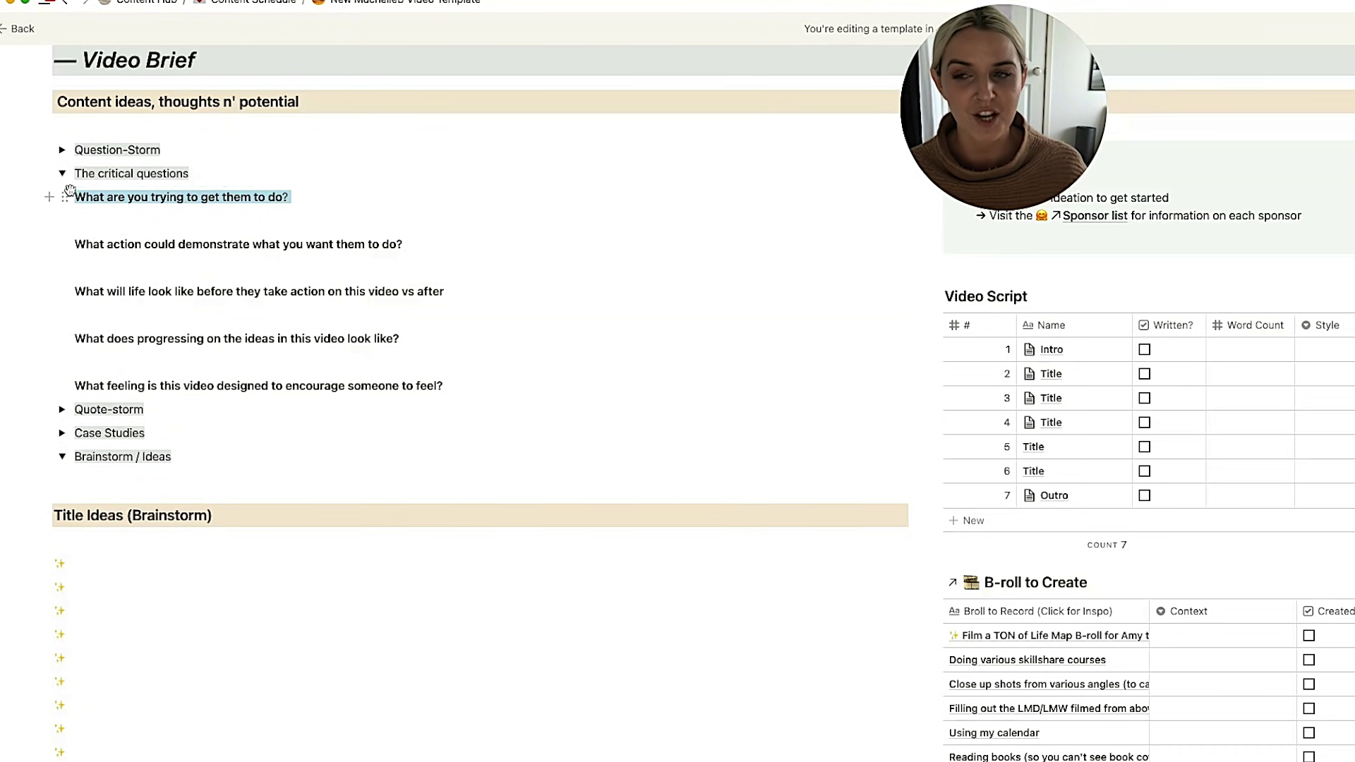
key("Escape")
left_click(116, 221)
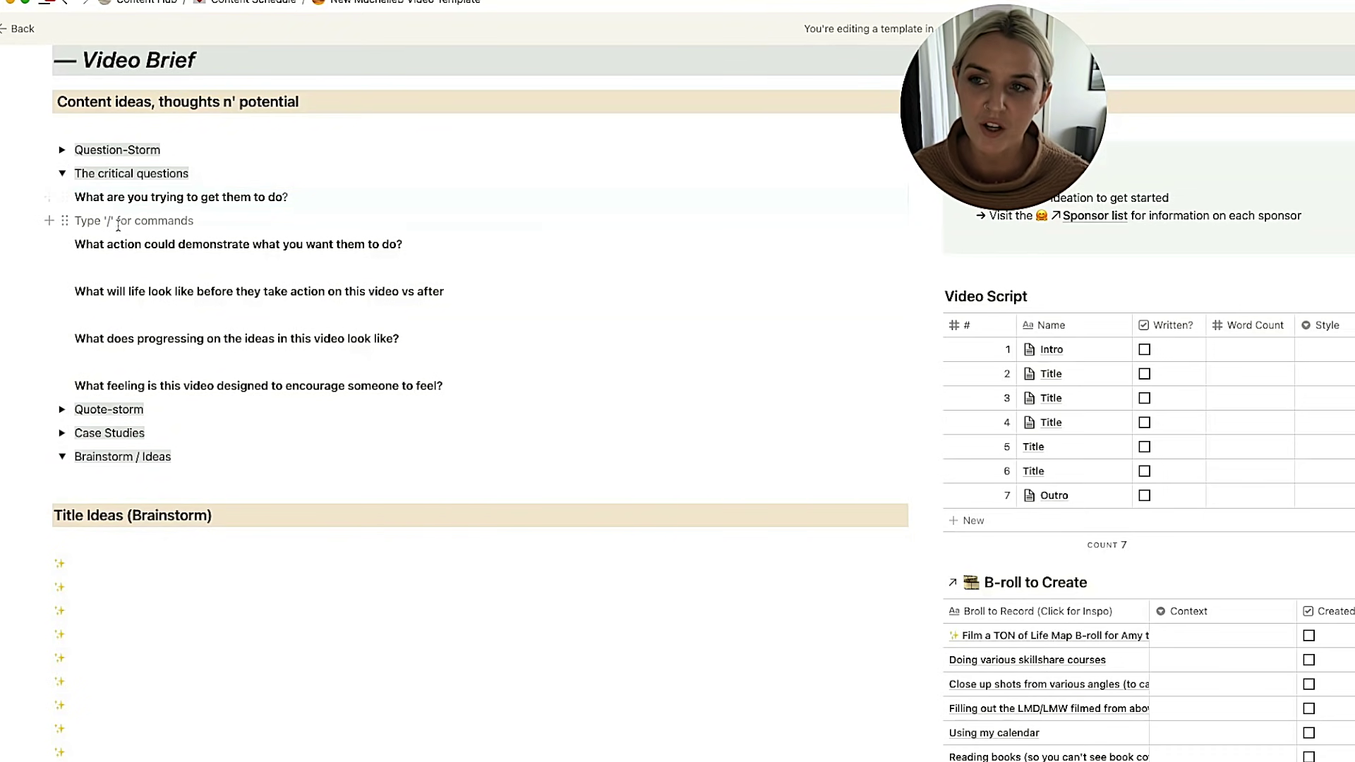
left_click_drag(127, 255, 191, 337)
left_click(205, 290)
left_click(192, 337)
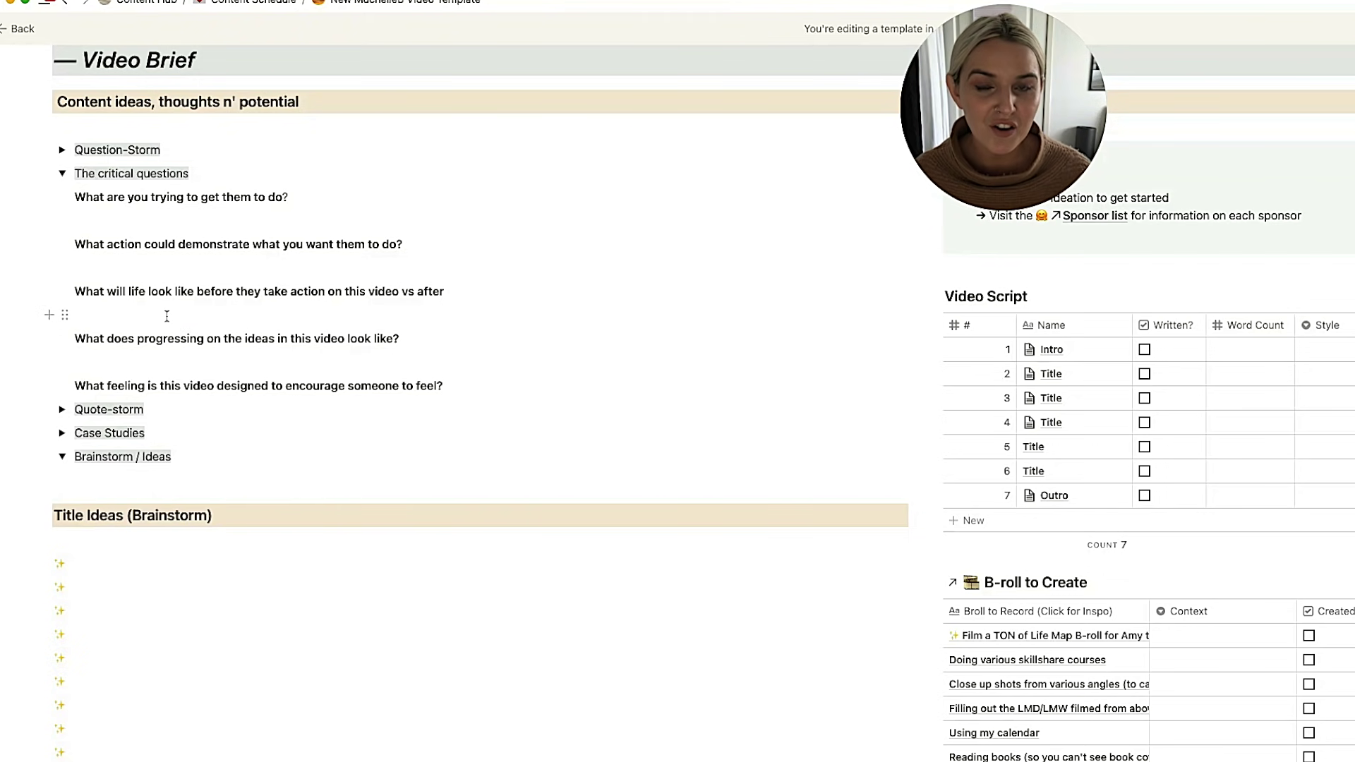
left_click(352, 363)
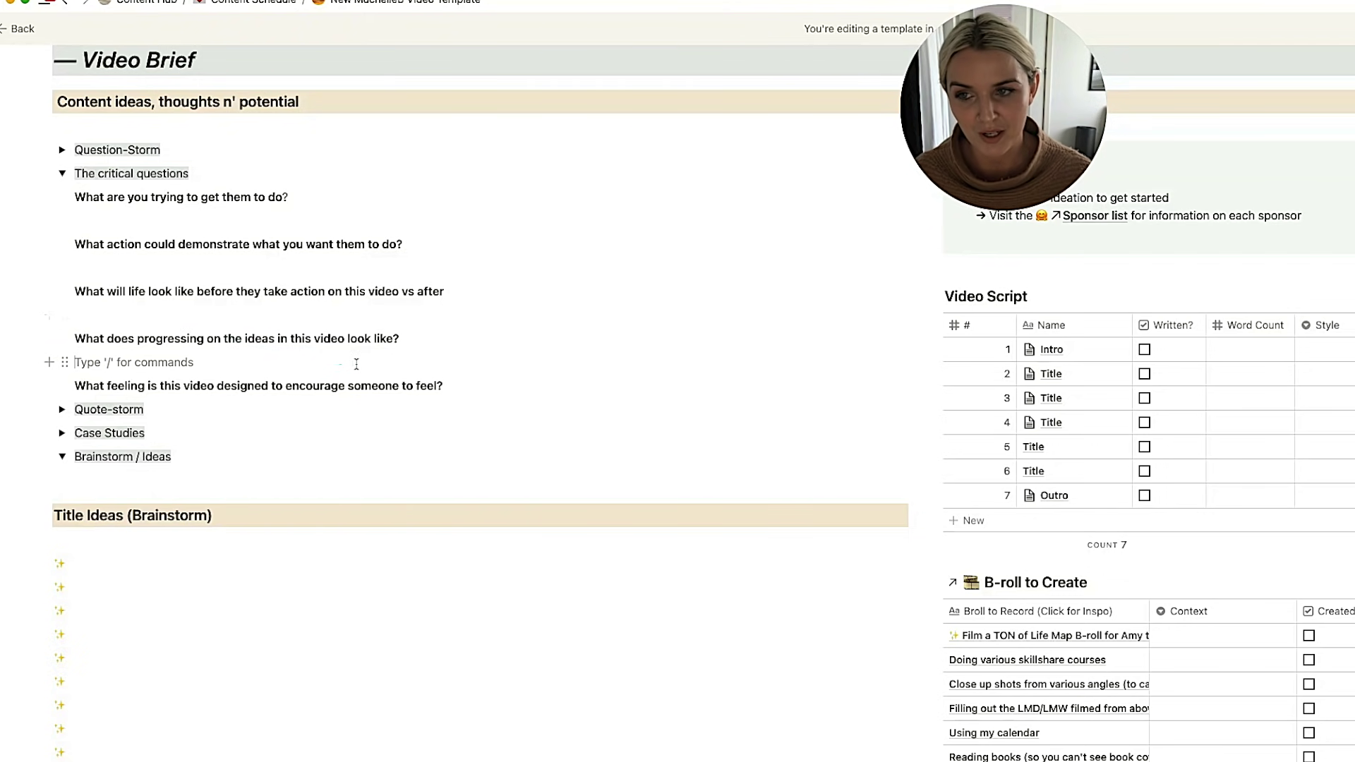
left_click(62, 172)
Step: Toggle Case Studies open and closed twice, leaving it collapsed
left_click(62, 221)
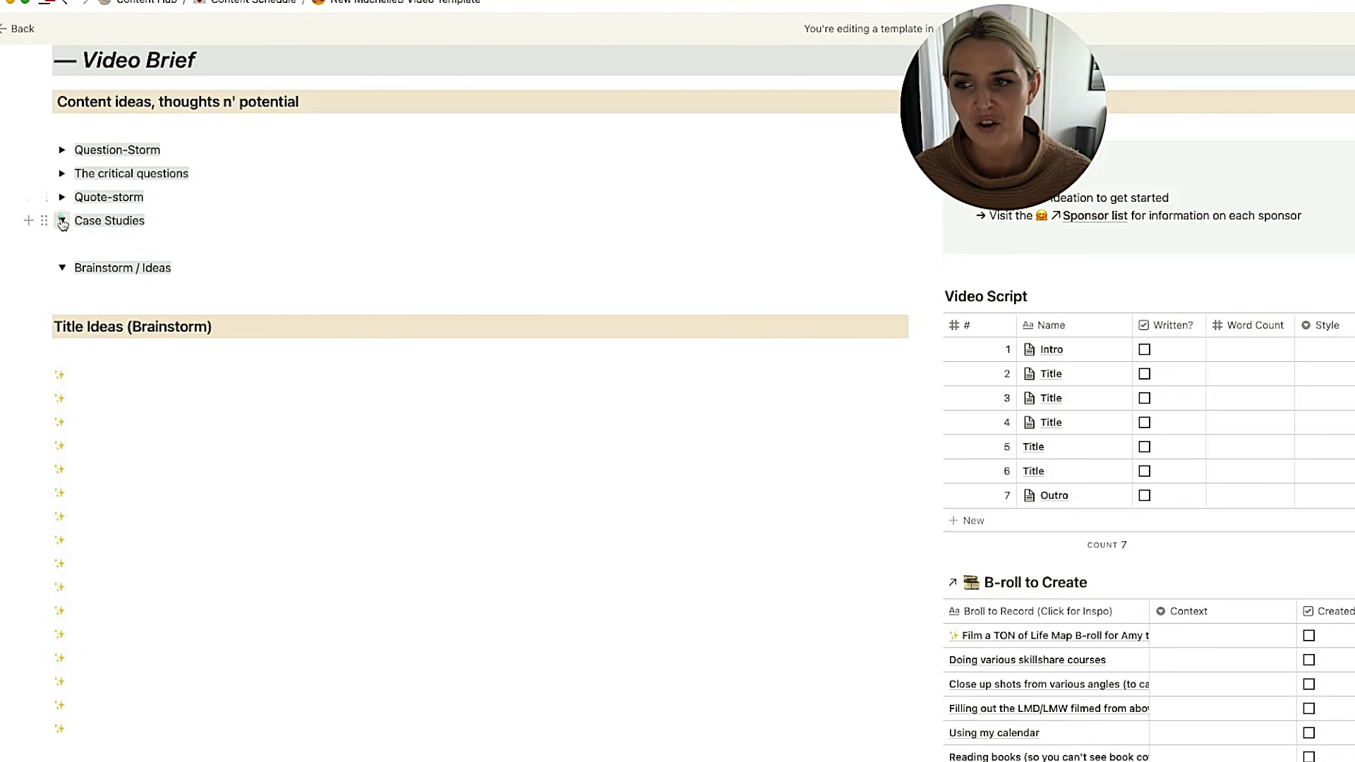
left_click(63, 222)
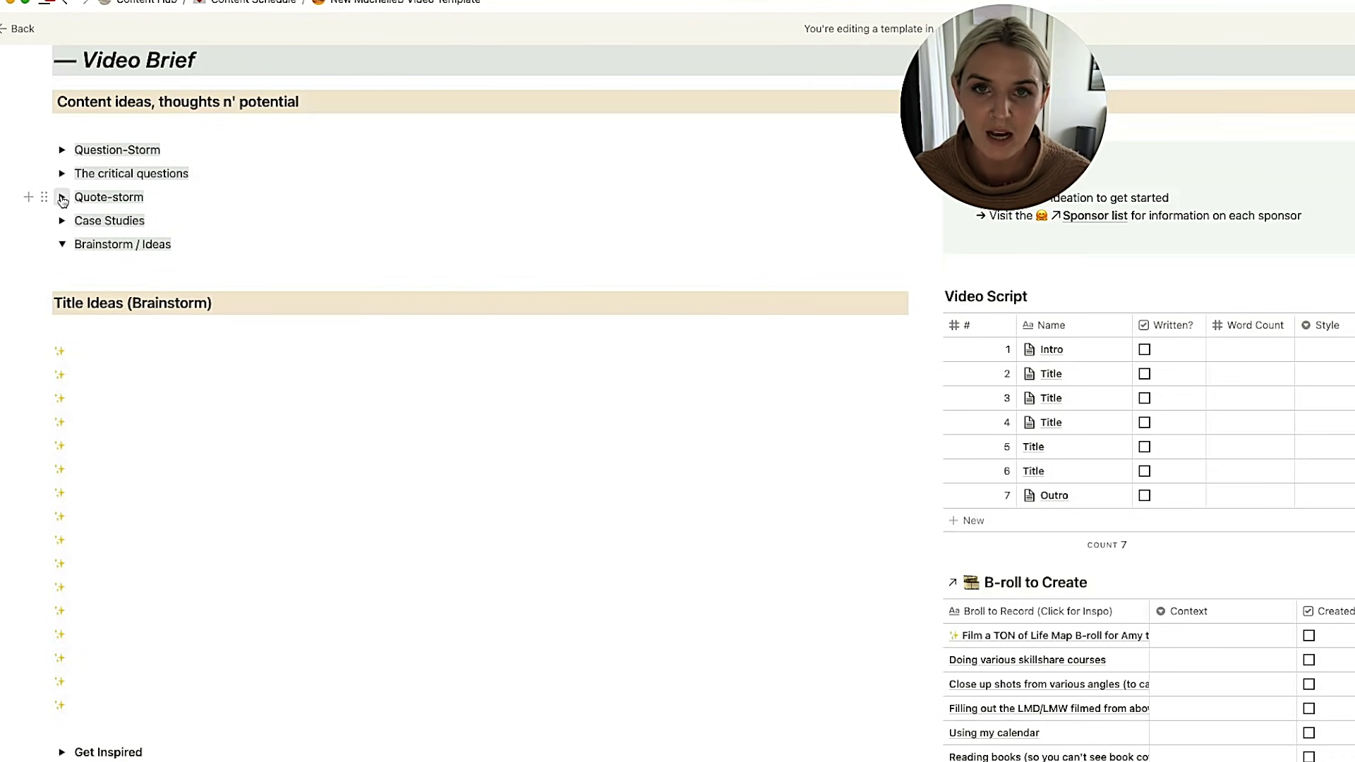
scroll(304, 290, "up", 6)
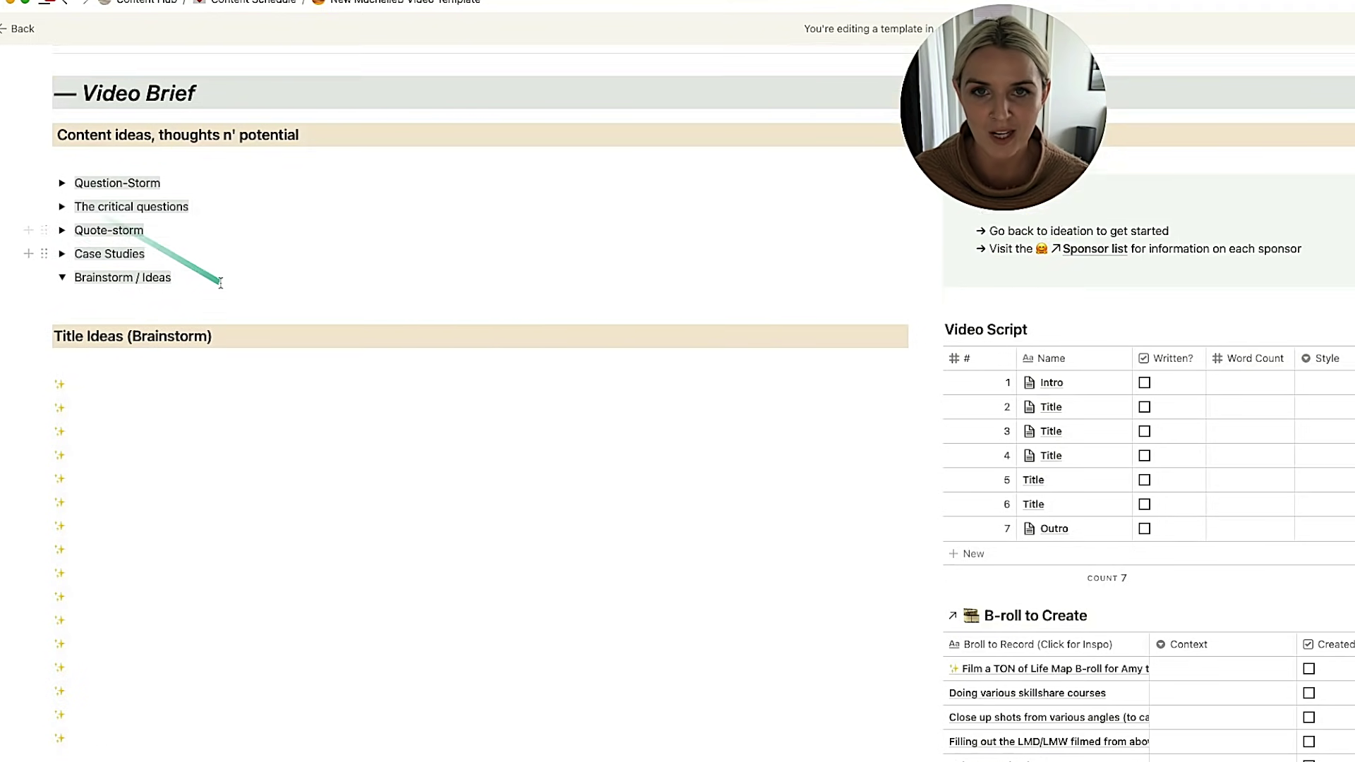
scroll(503, 428, "down", 1)
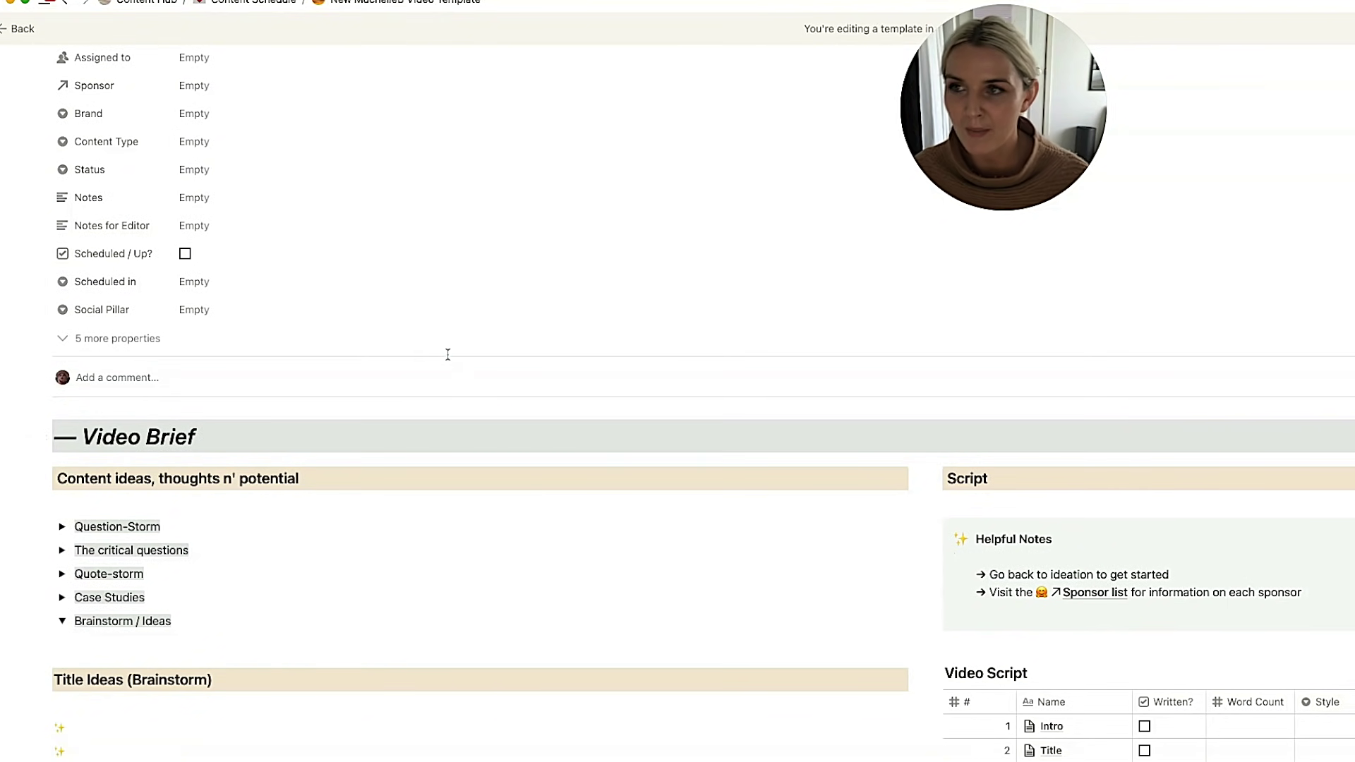
scroll(196, 618, "down", 2)
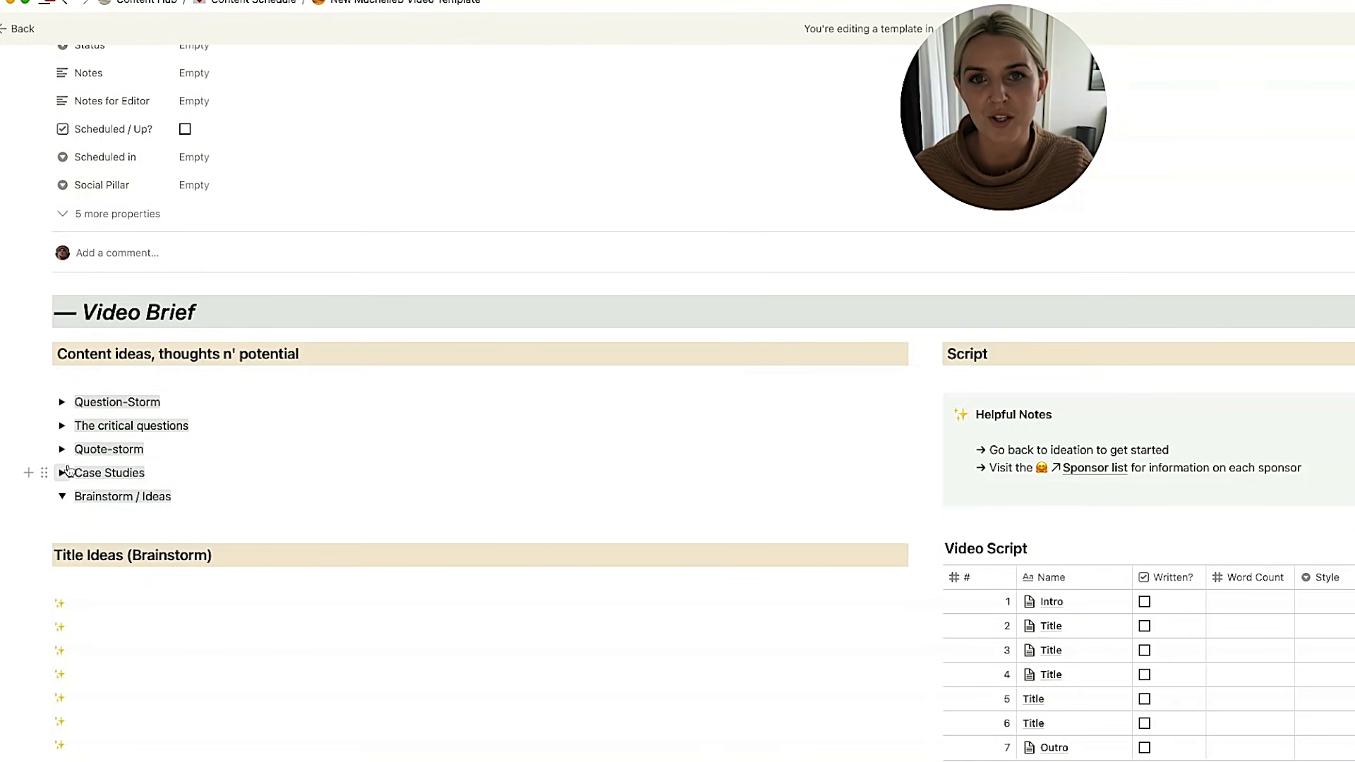
left_click(63, 472)
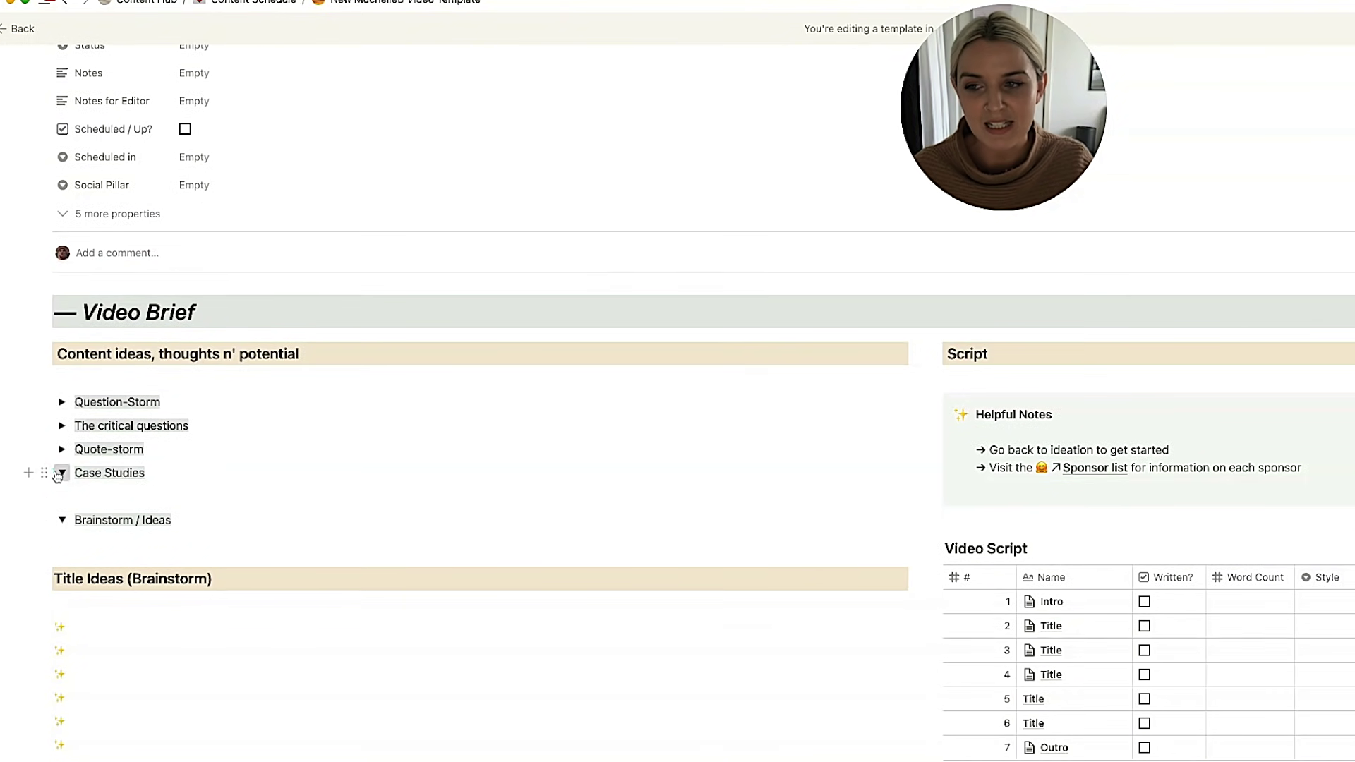
left_click(62, 472)
scroll(315, 461, "up", 3)
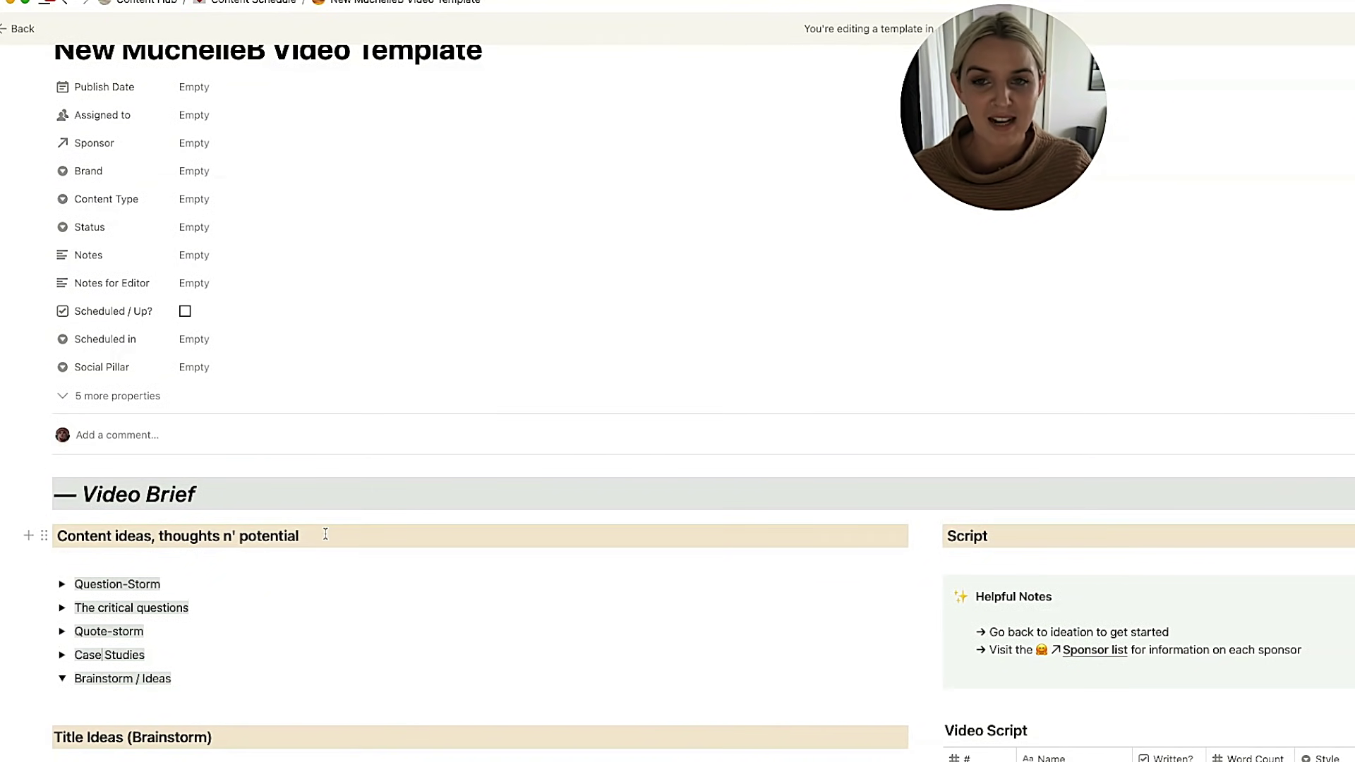
scroll(326, 535, "down", 6)
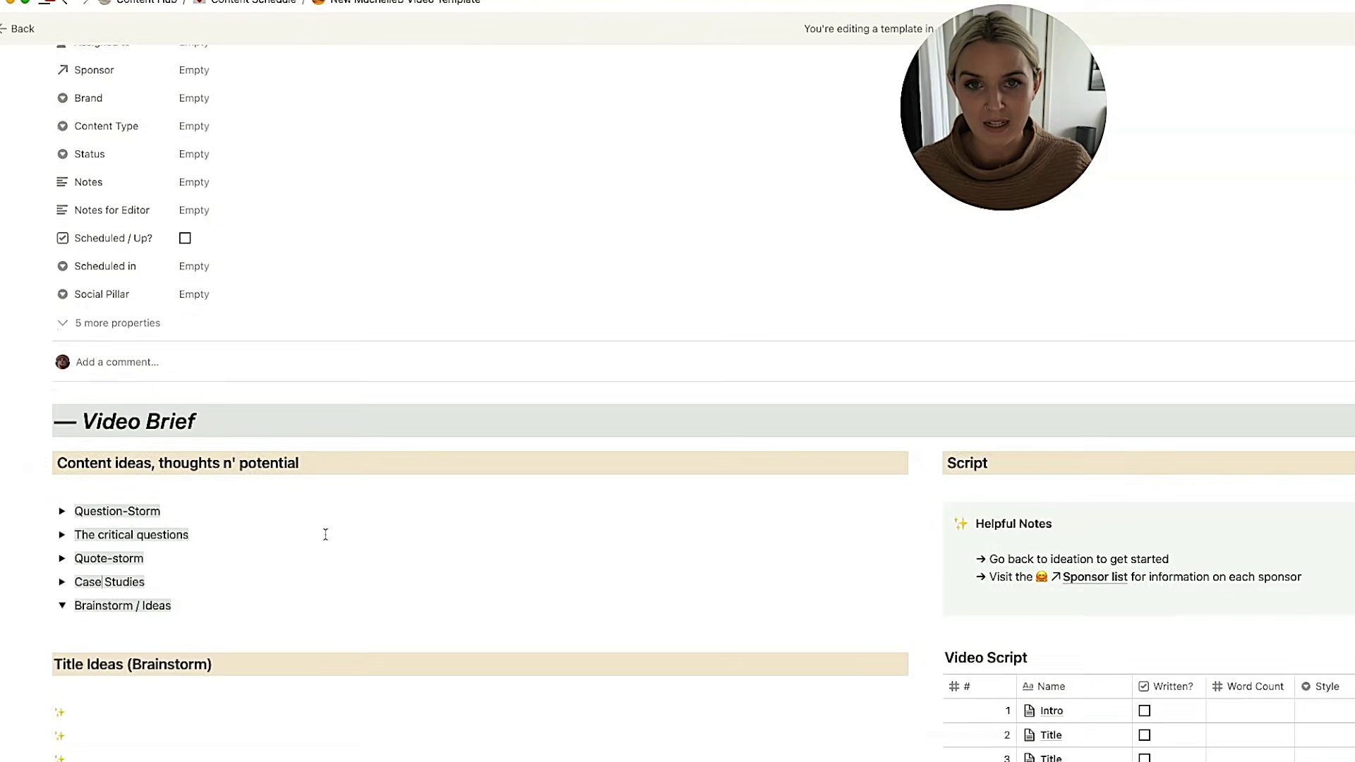
left_click_drag(95, 302, 230, 700)
left_click(233, 690)
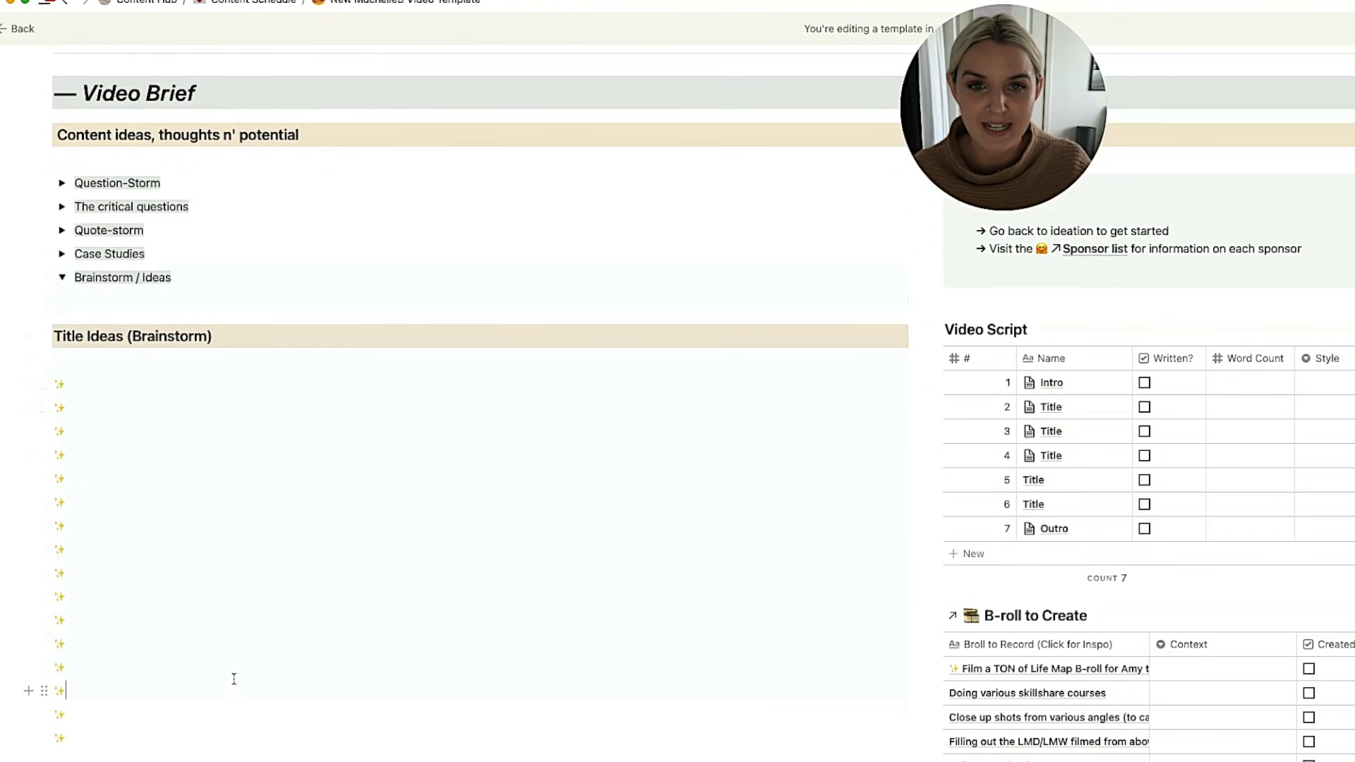
scroll(239, 650, "down", 2)
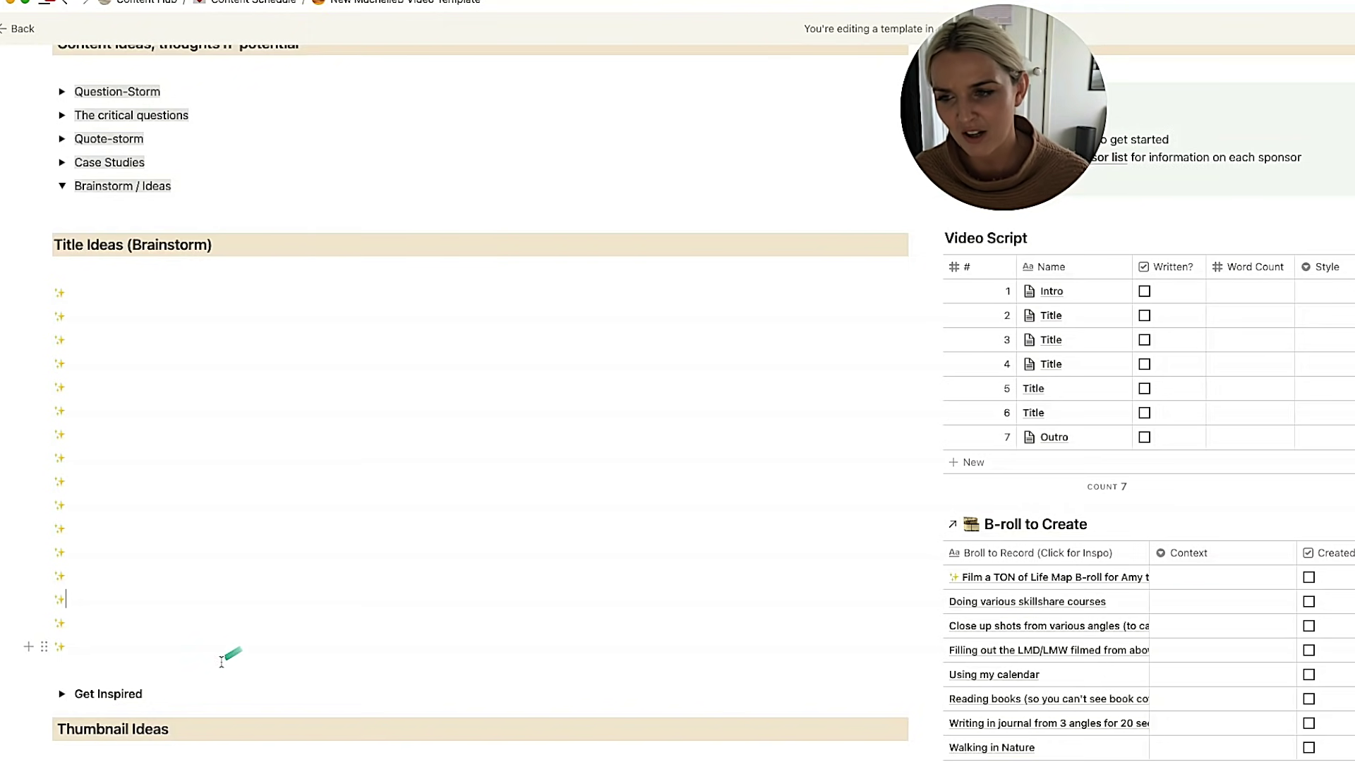
left_click_drag(226, 653, 108, 293)
left_click(77, 295)
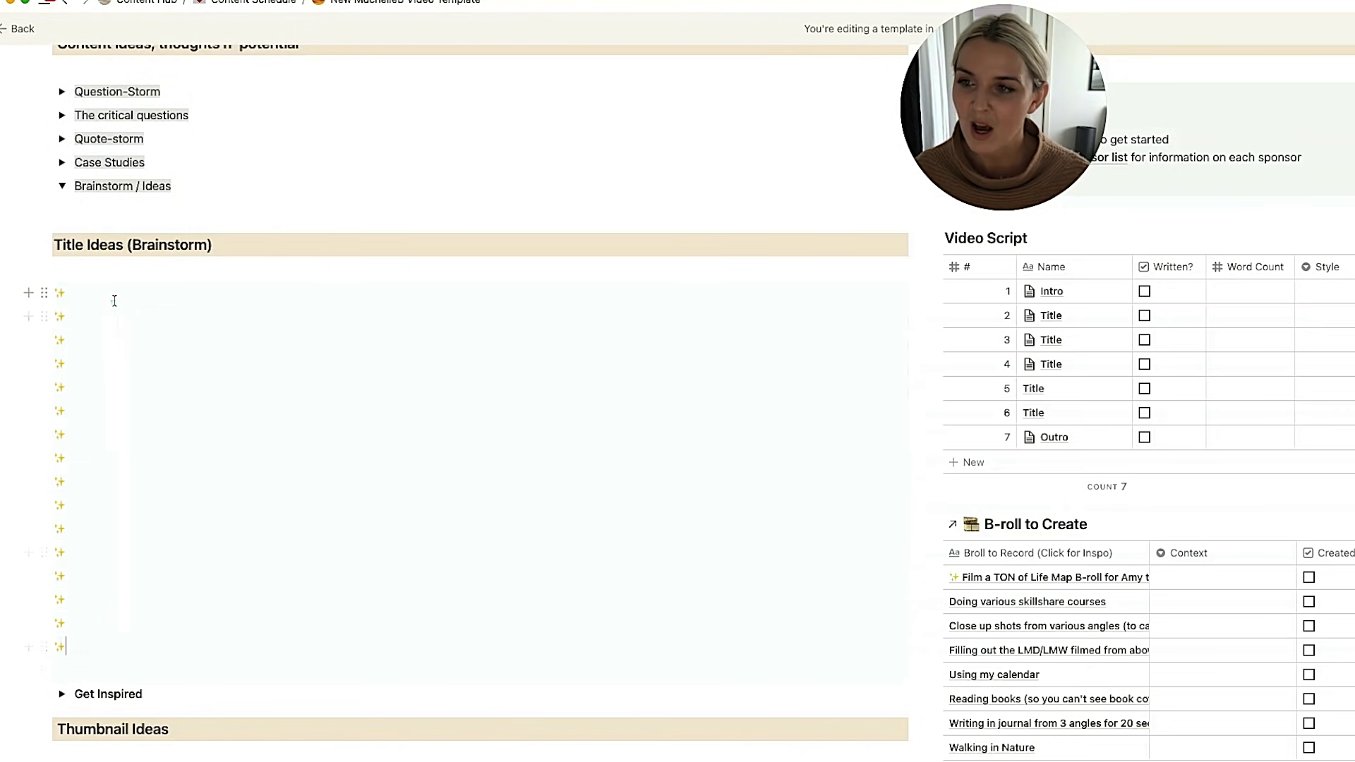
type("Title Ideas")
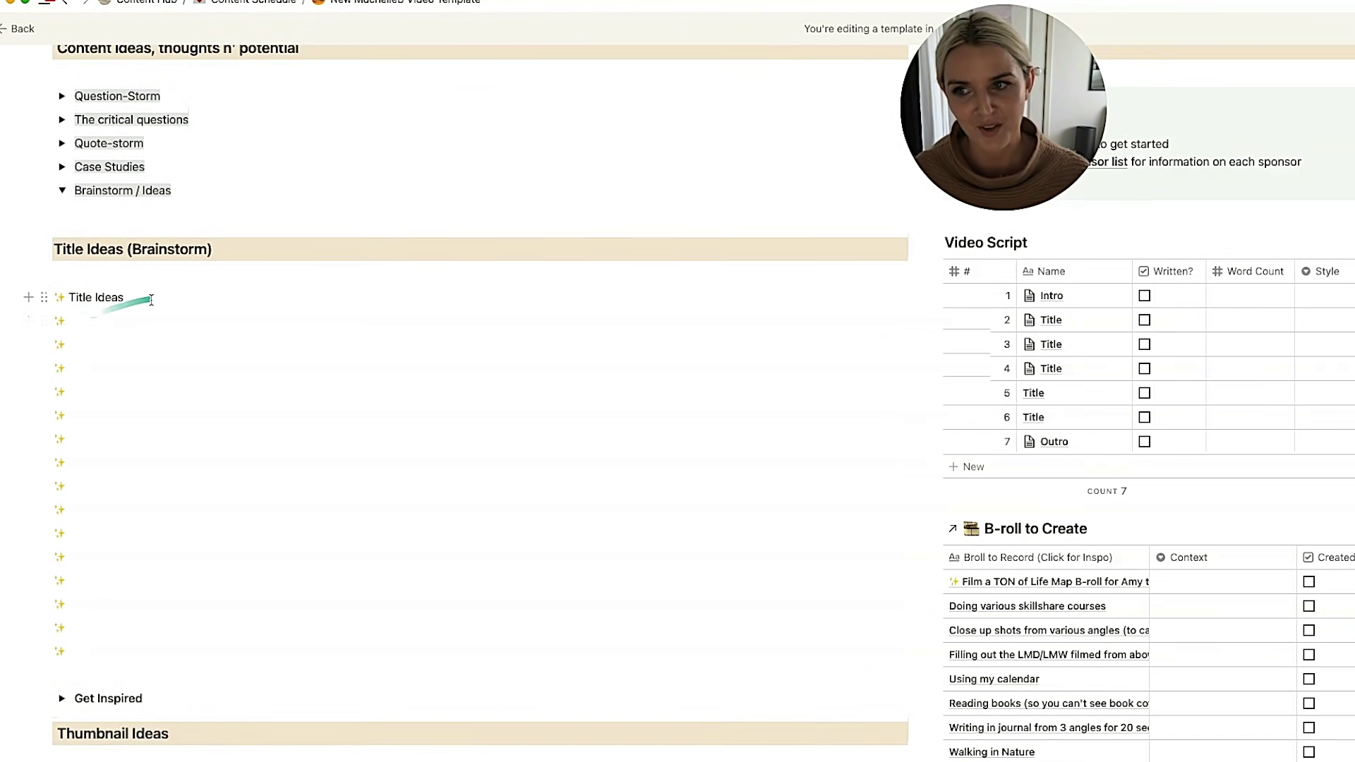
left_click_drag(127, 296, 66, 299)
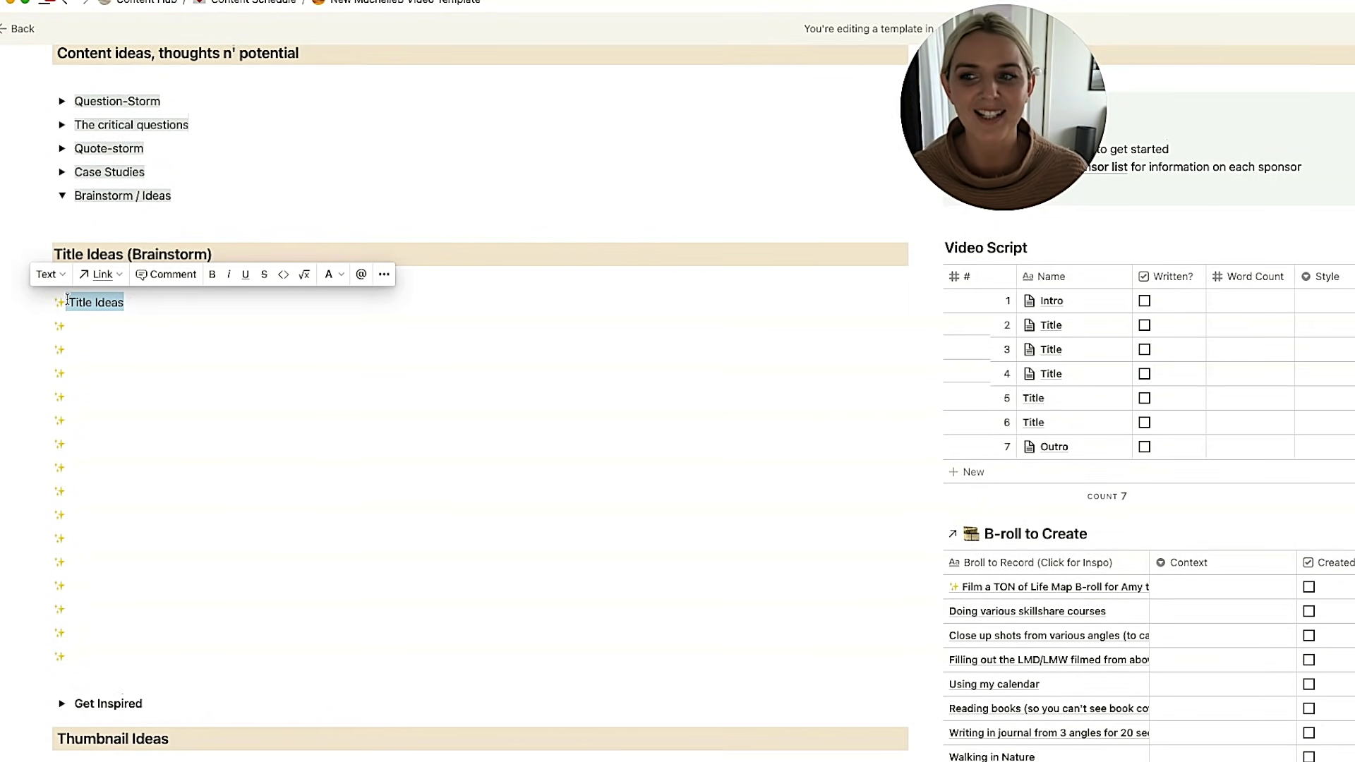
scroll(78, 318, "down", 1)
key("BackSpace")
left_click(91, 338)
scroll(95, 337, "down", 2)
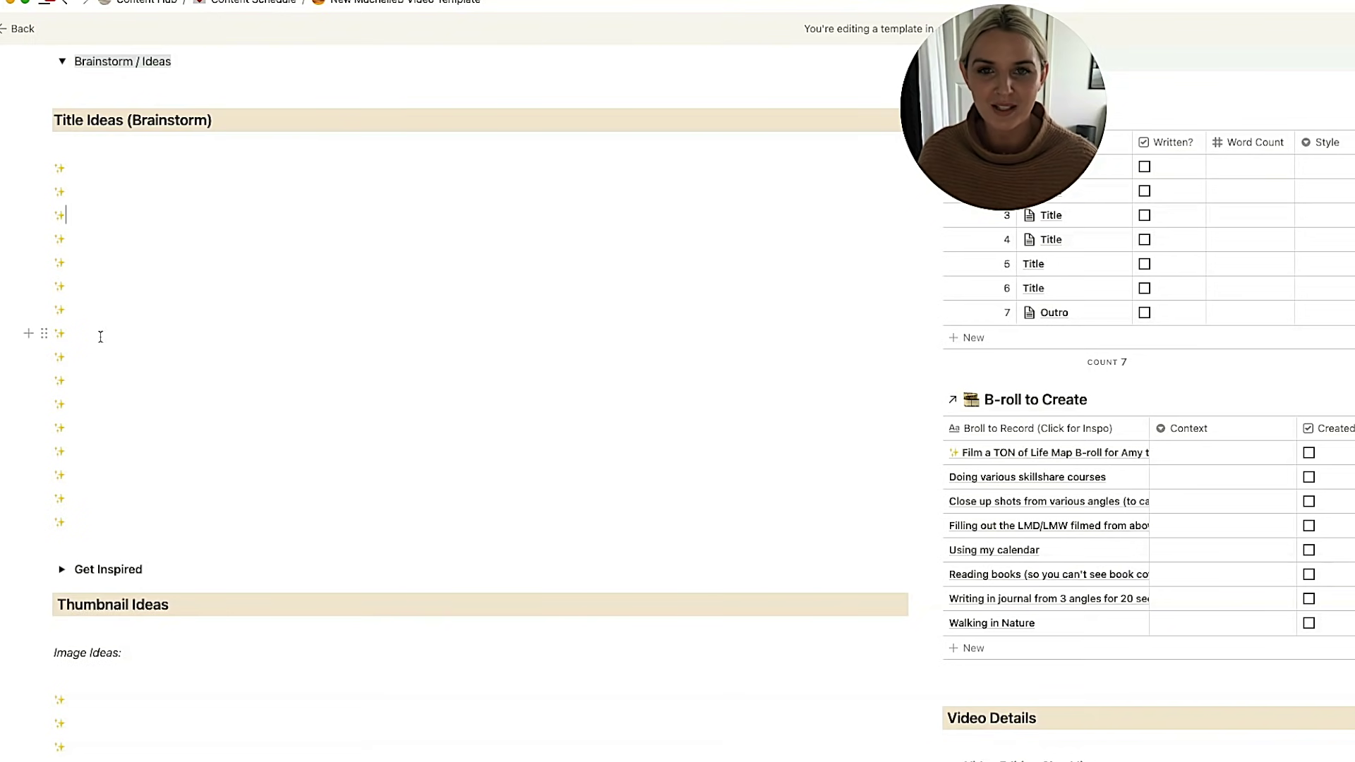
Step: Expand the Get Inspired headline list and drag-select the keywords list below it
scroll(101, 337, "up", 1)
left_click(61, 654)
scroll(112, 575, "down", 4)
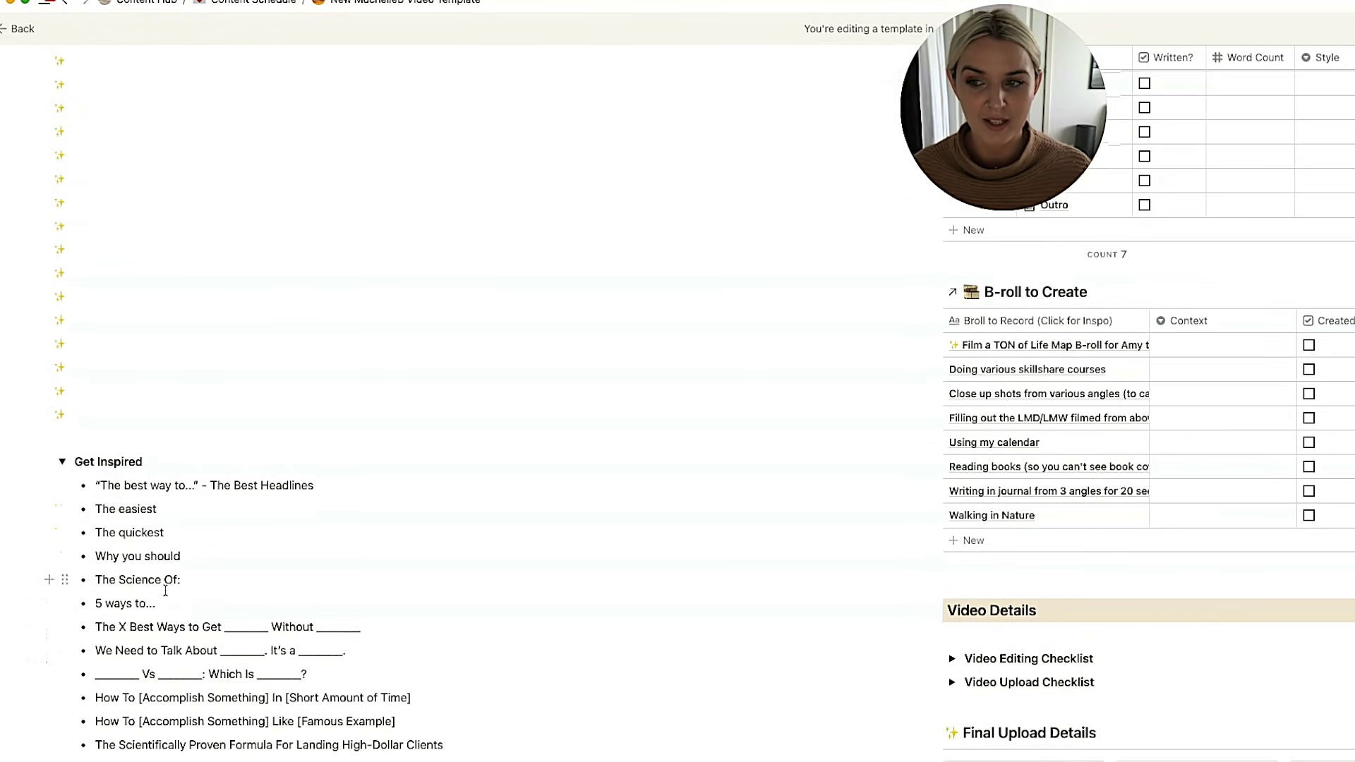
scroll(111, 575, "down", 5)
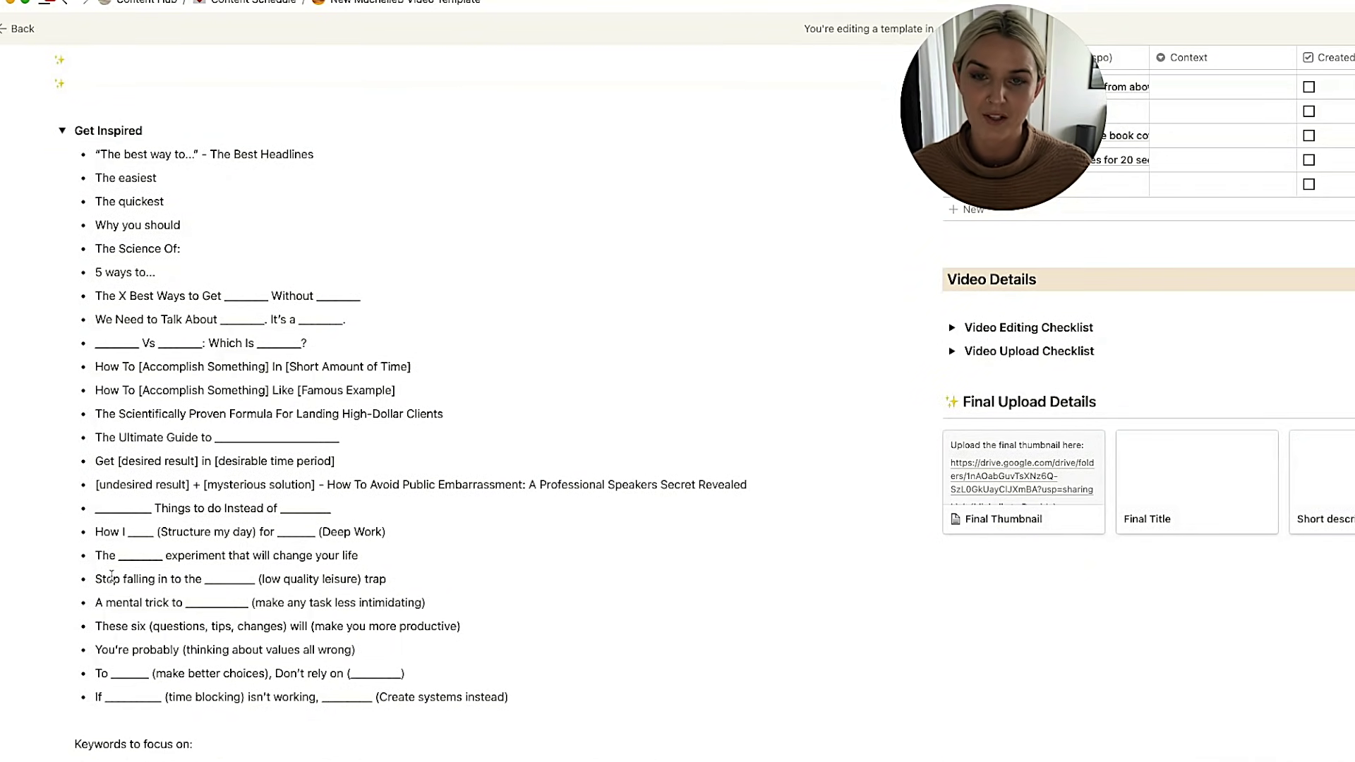
scroll(127, 621, "down", 1)
left_click_drag(536, 653, 86, 142)
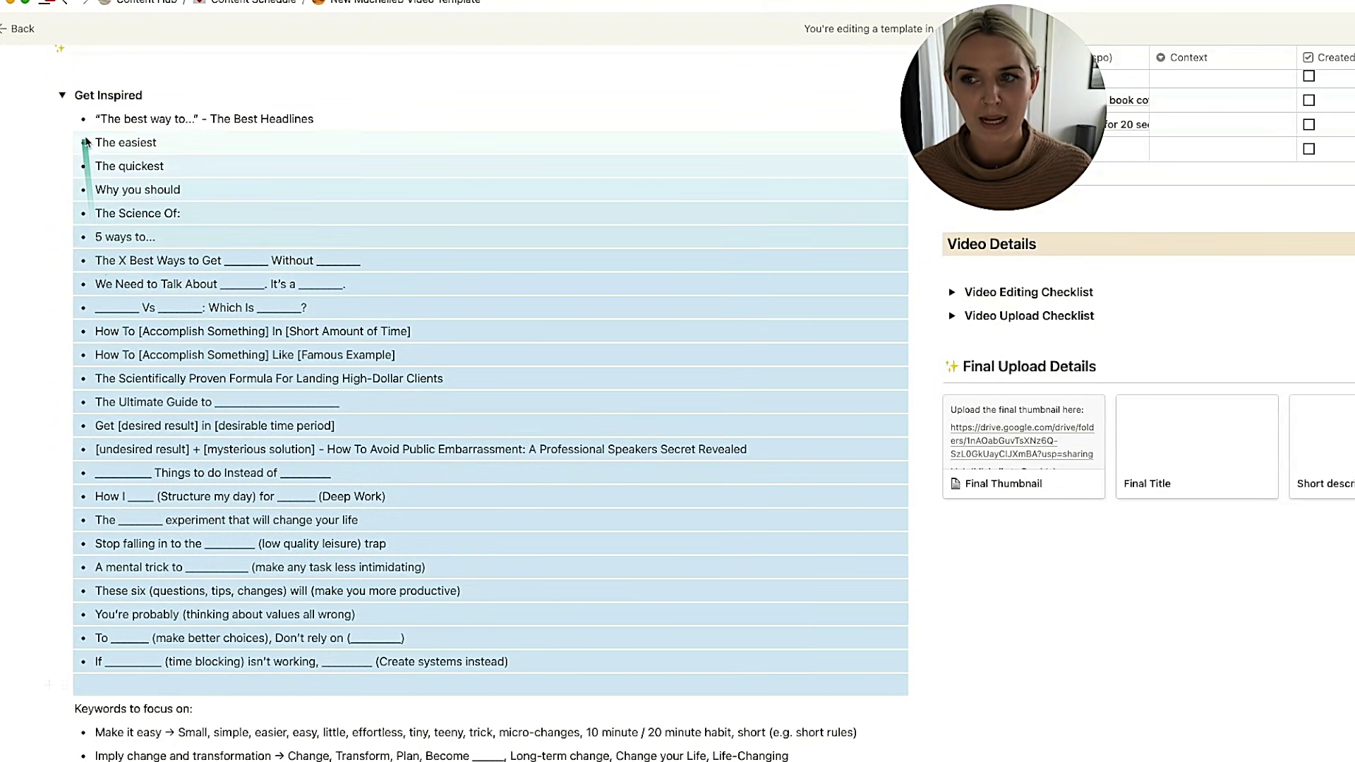
scroll(83, 117, "up", 2)
left_click(131, 217)
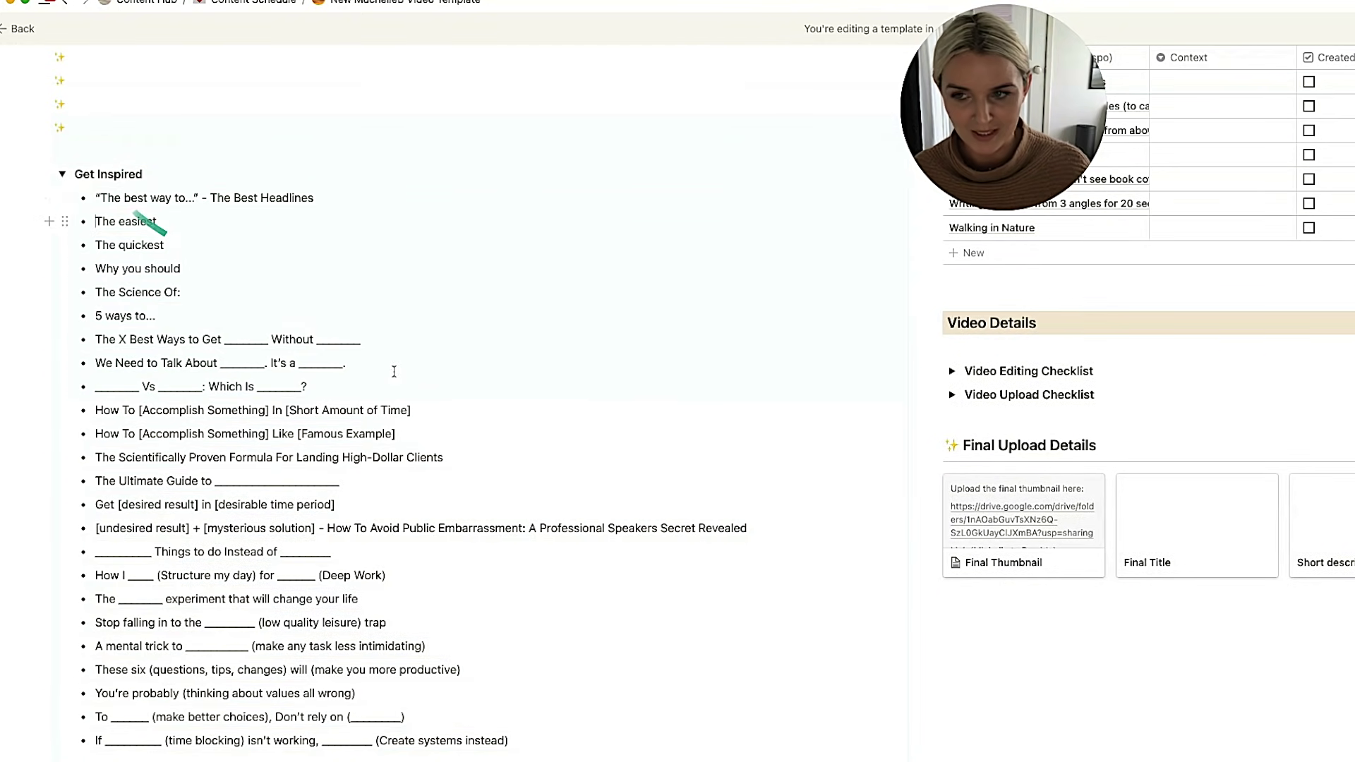
Step: Scroll down to the Thumbnail Ideas heading and select its idea lines
scroll(494, 396, "down", 3)
scroll(588, 416, "down", 2)
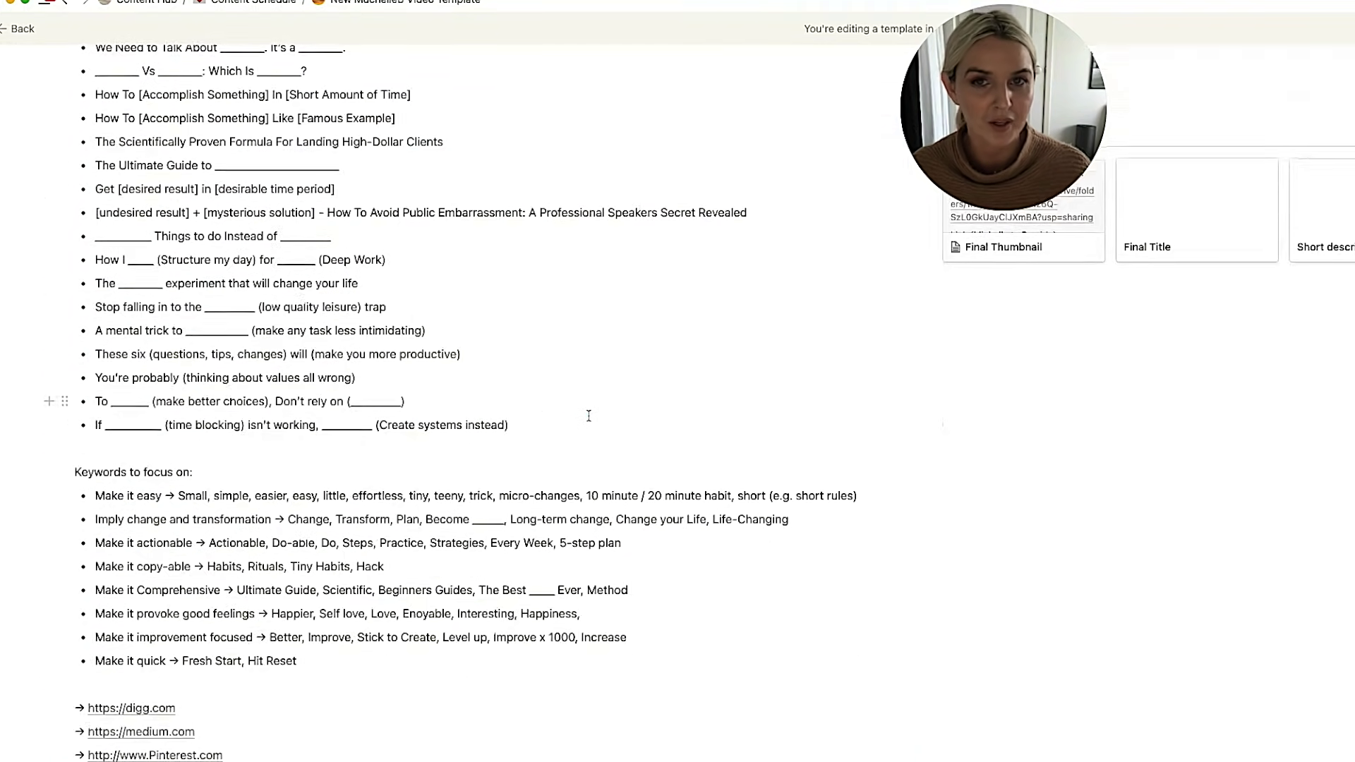
scroll(588, 416, "down", 2)
left_click_drag(211, 317, 360, 506)
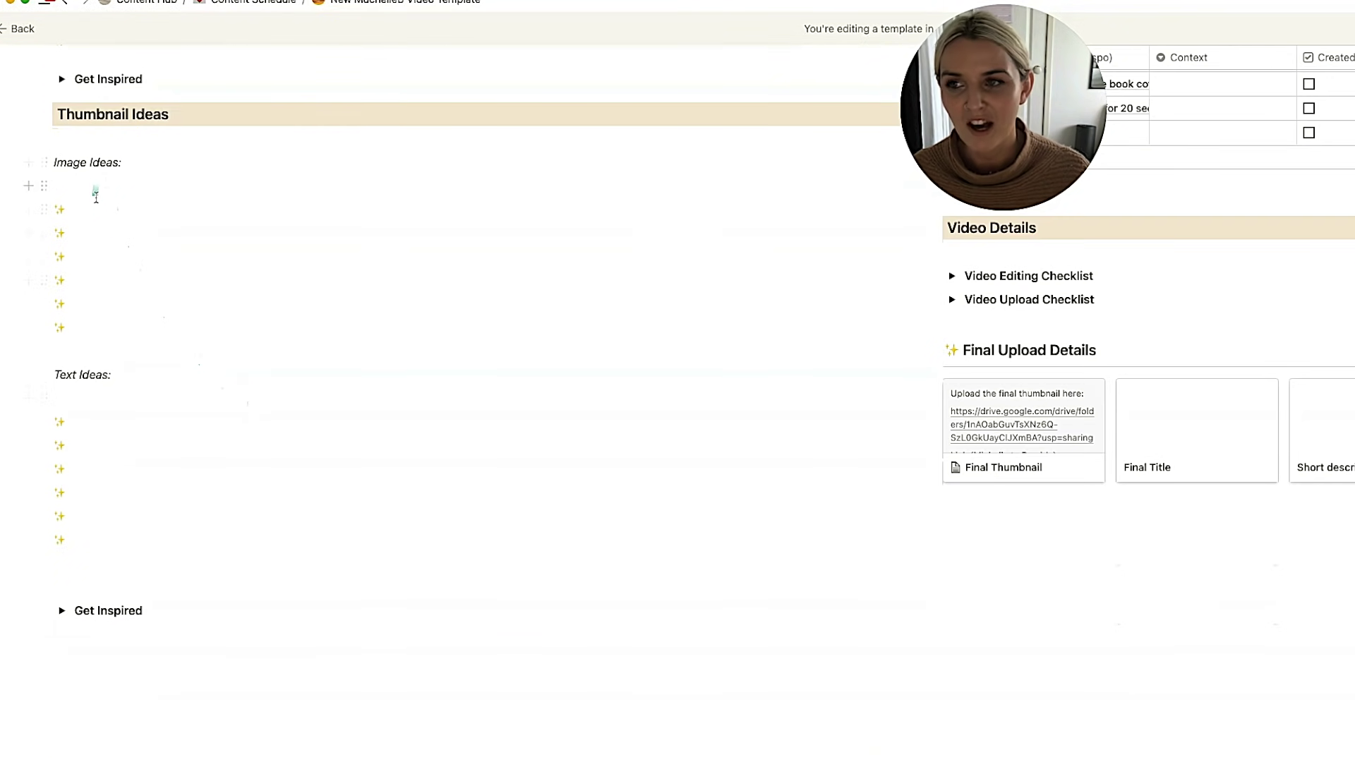
Step: Click through and select the Image Ideas and Text Ideas sparkle lines
left_click(97, 202)
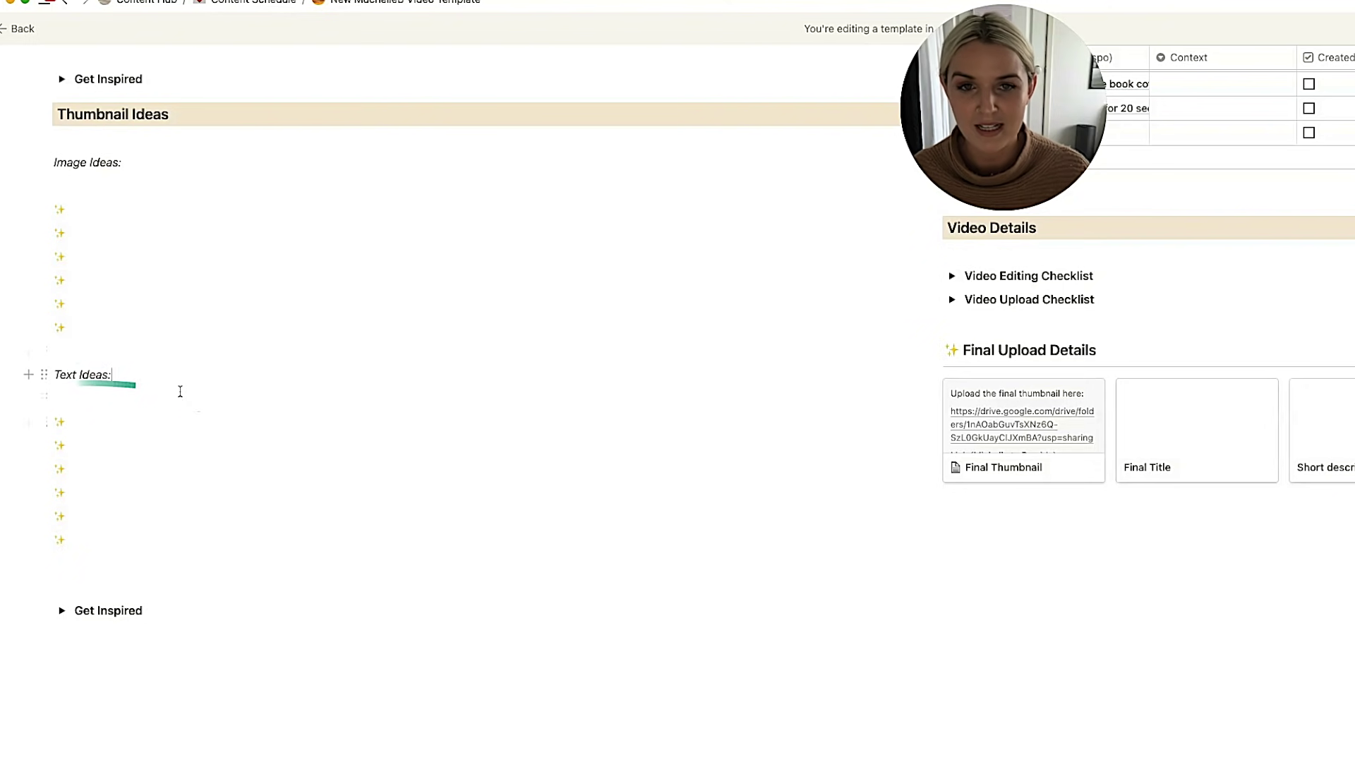
left_click(206, 393)
left_click_drag(204, 377, 31, 372)
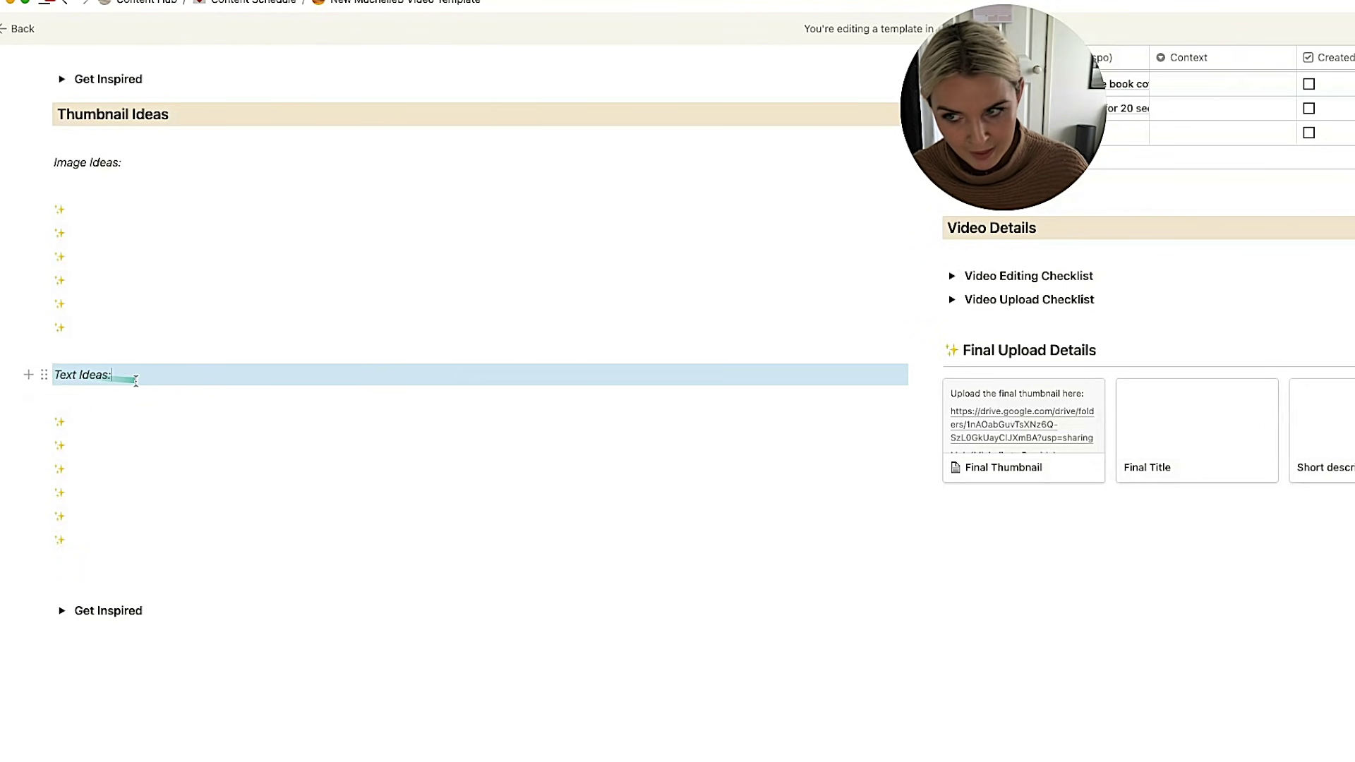
left_click(133, 421)
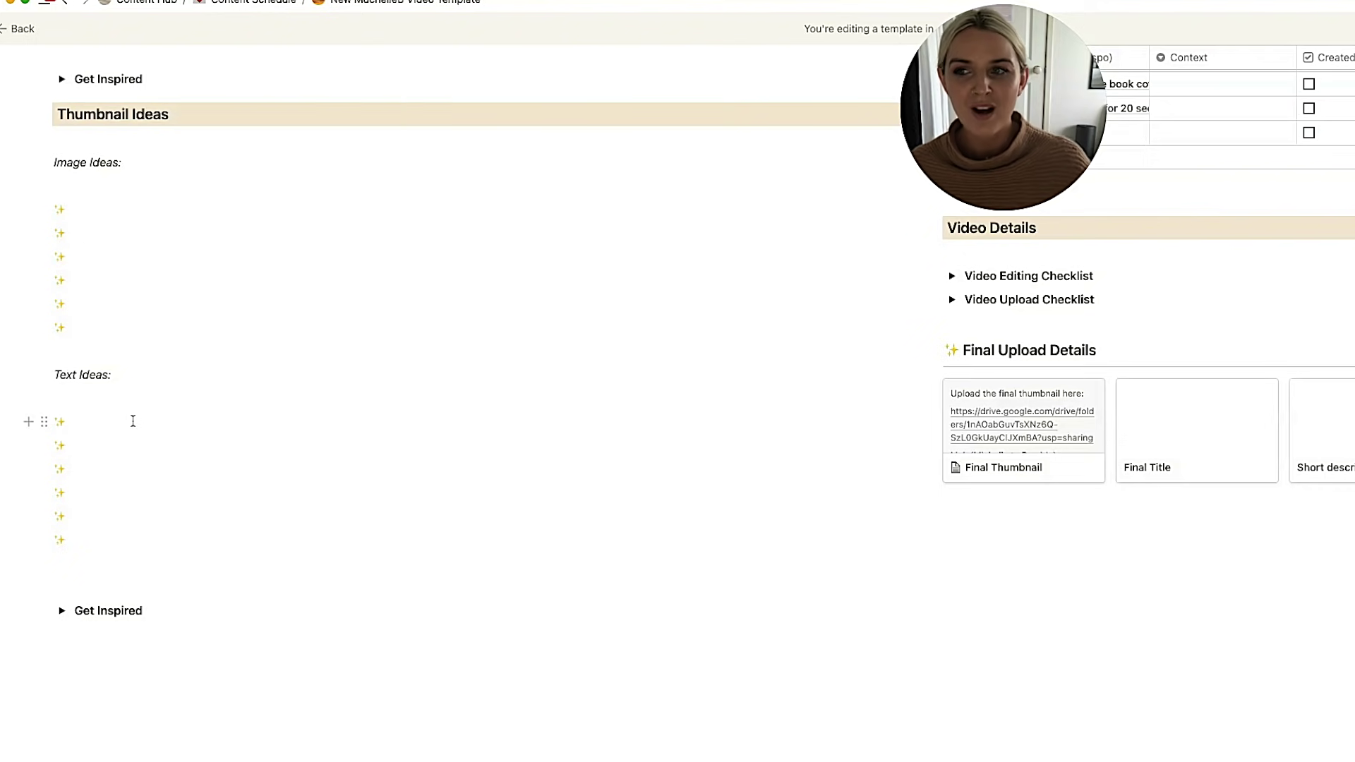
left_click_drag(131, 137, 226, 538)
left_click(226, 536)
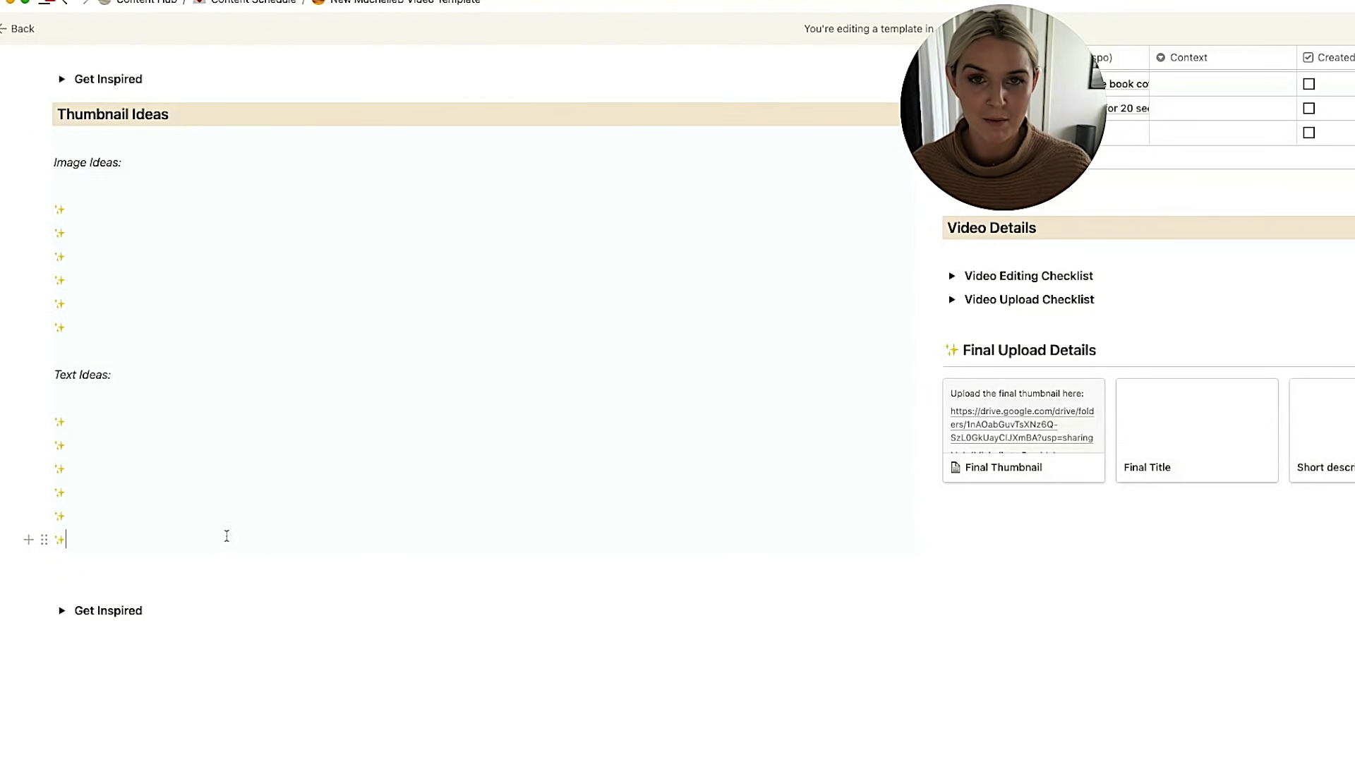
Step: Place the cursor on the first Text Ideas line, then expand the Get Inspired examples gallery
scroll(260, 400, "up", 3)
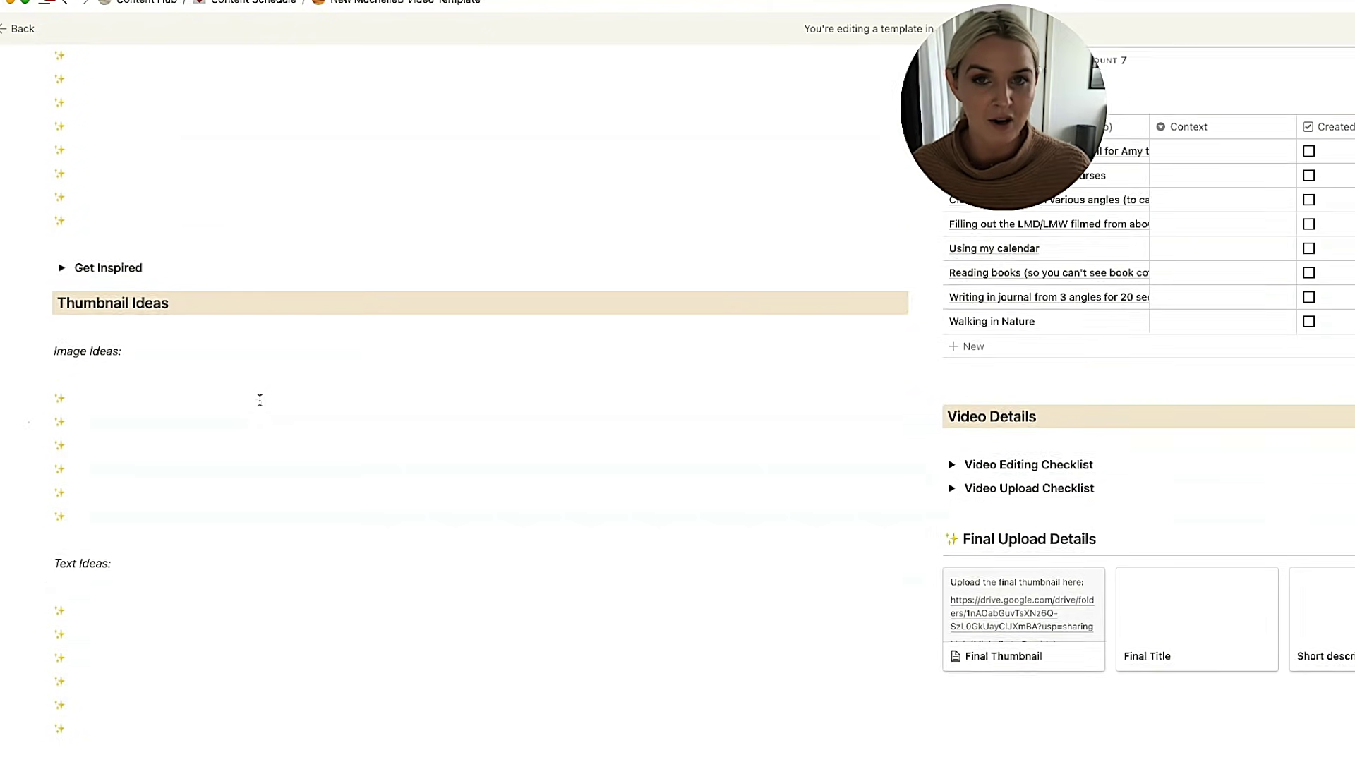
scroll(260, 400, "up", 6)
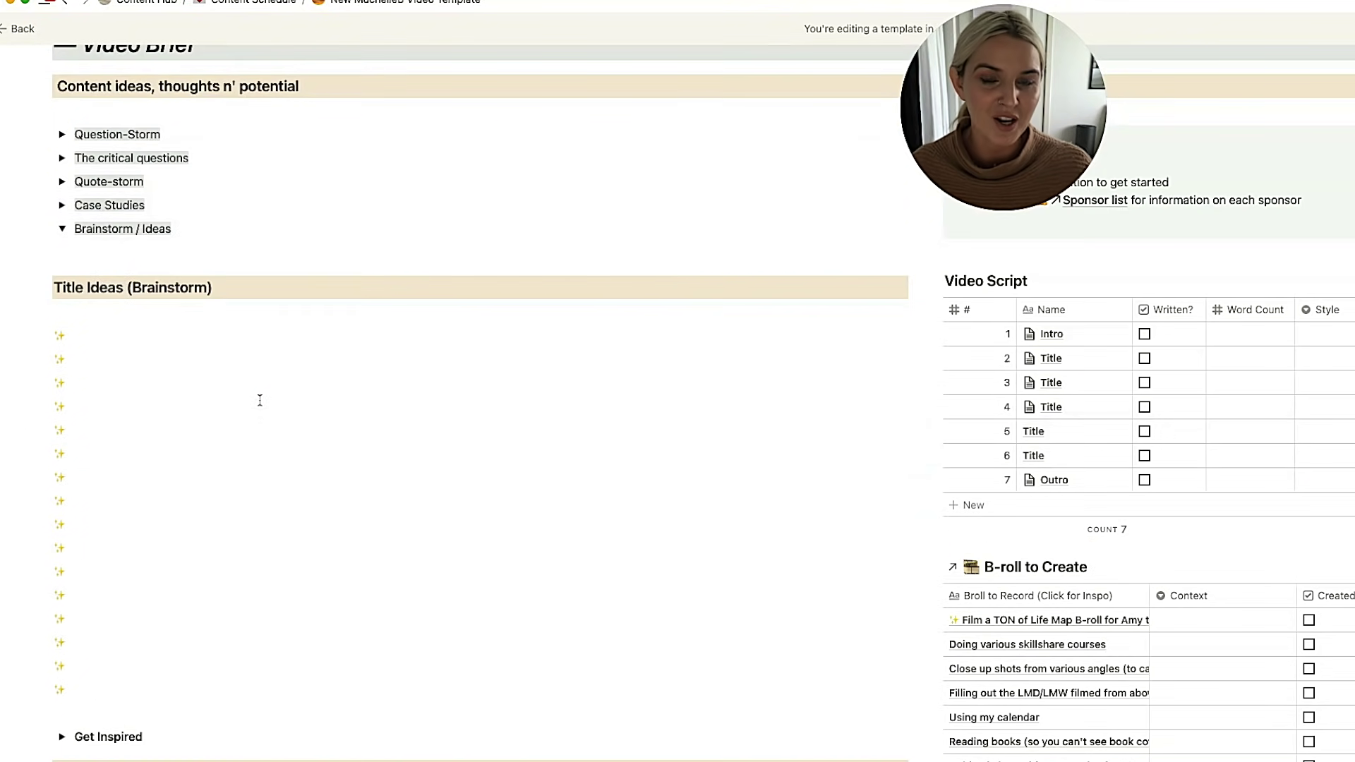
scroll(259, 400, "down", 9)
left_click(259, 421)
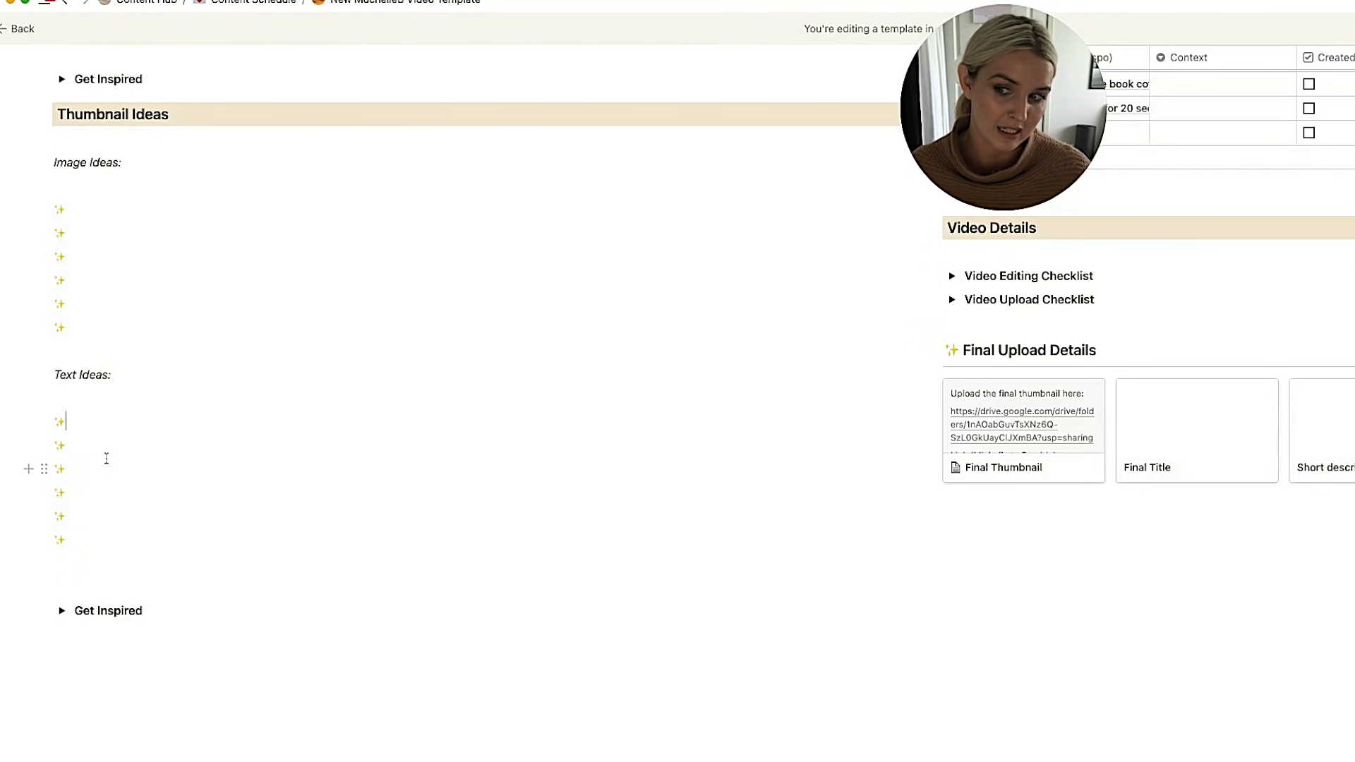
scroll(106, 458, "down", 3)
left_click(63, 469)
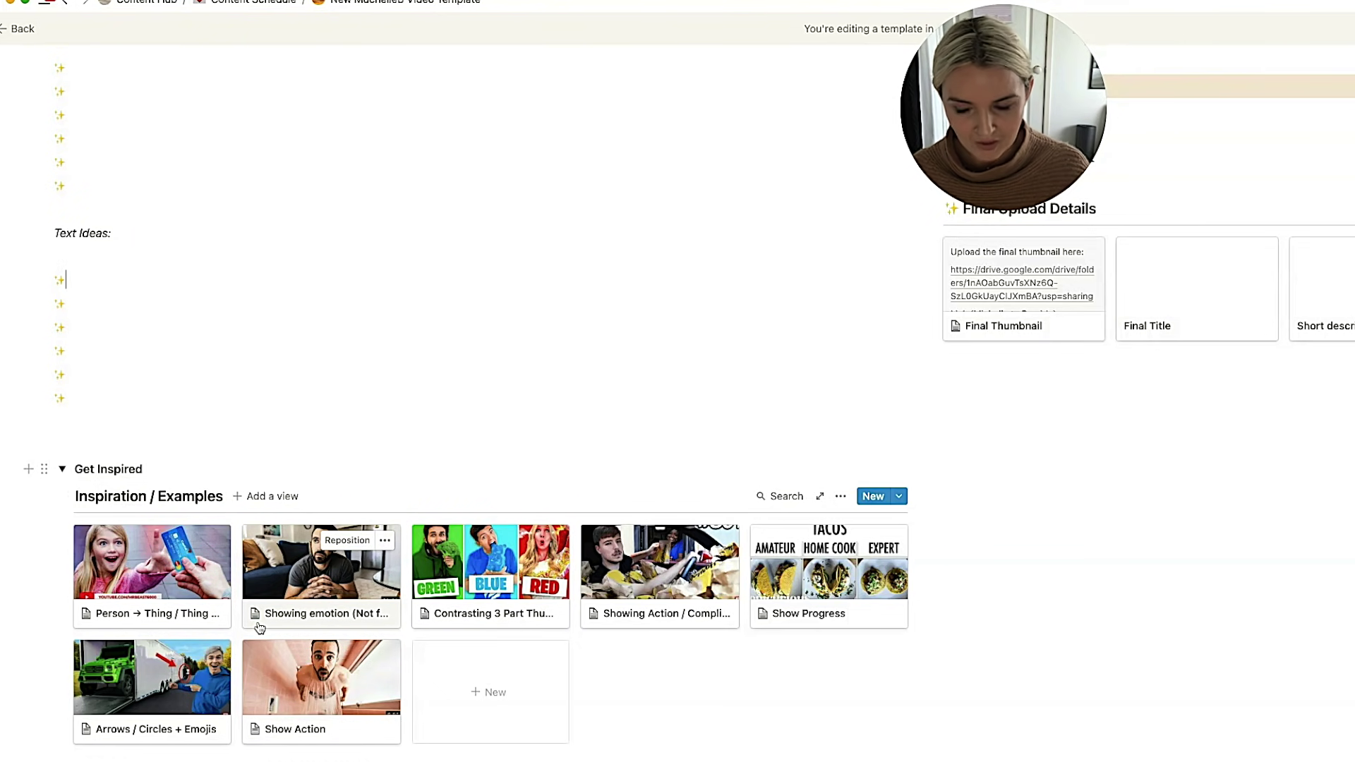
Step: Preview the Person → Thing example page, highlighting its title, then close it
left_click(122, 584)
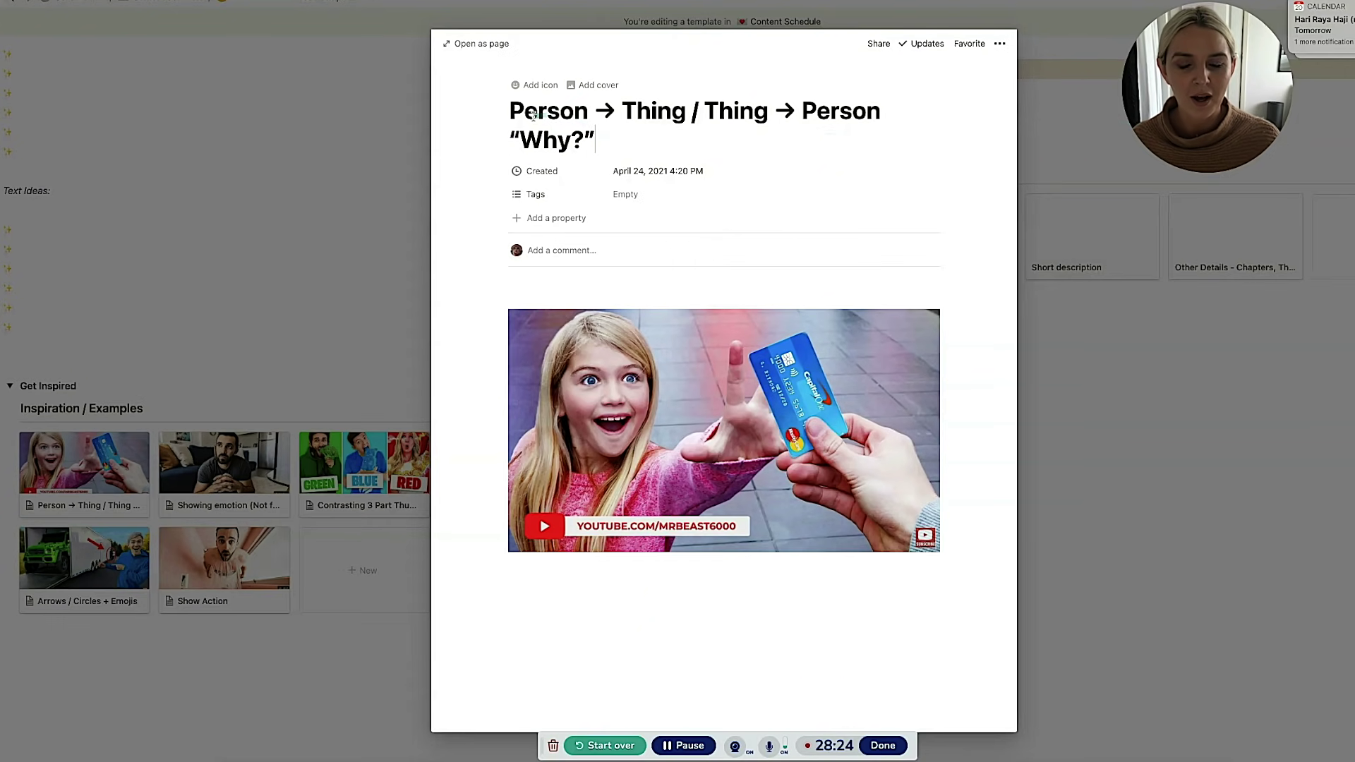
left_click_drag(700, 136, 744, 157)
left_click(665, 111)
left_click(756, 142)
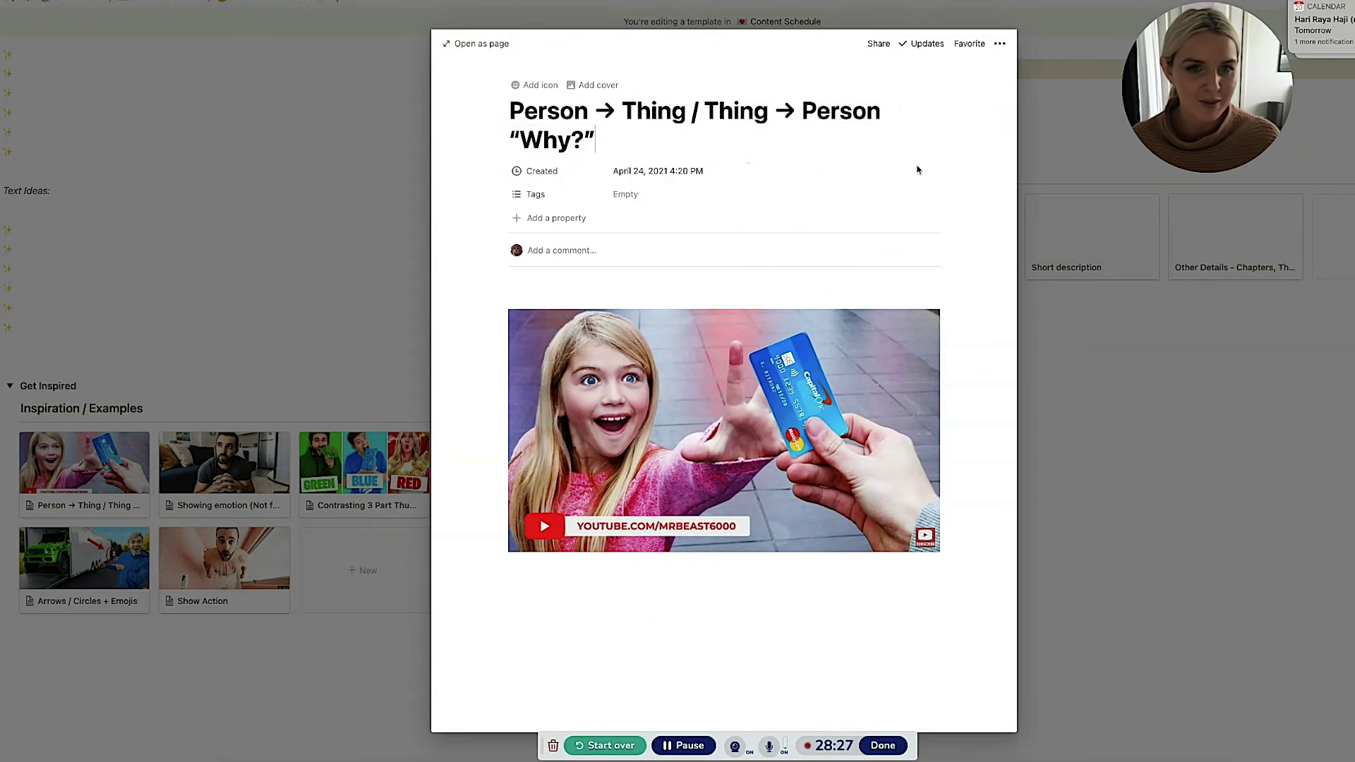
key("Escape")
Step: Preview the Contrasting 3 Part Thumbnail example and click below its image
left_click(235, 446)
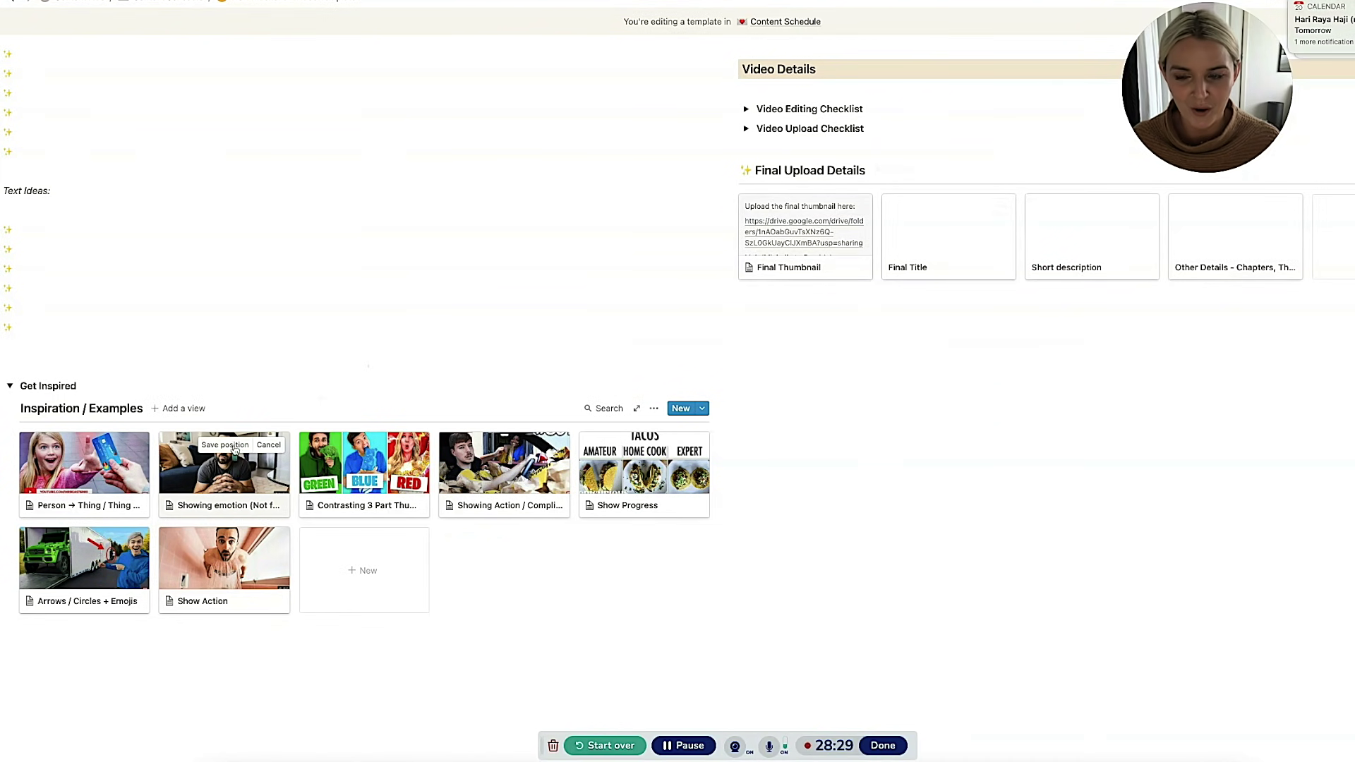
left_click(235, 447)
left_click(344, 491)
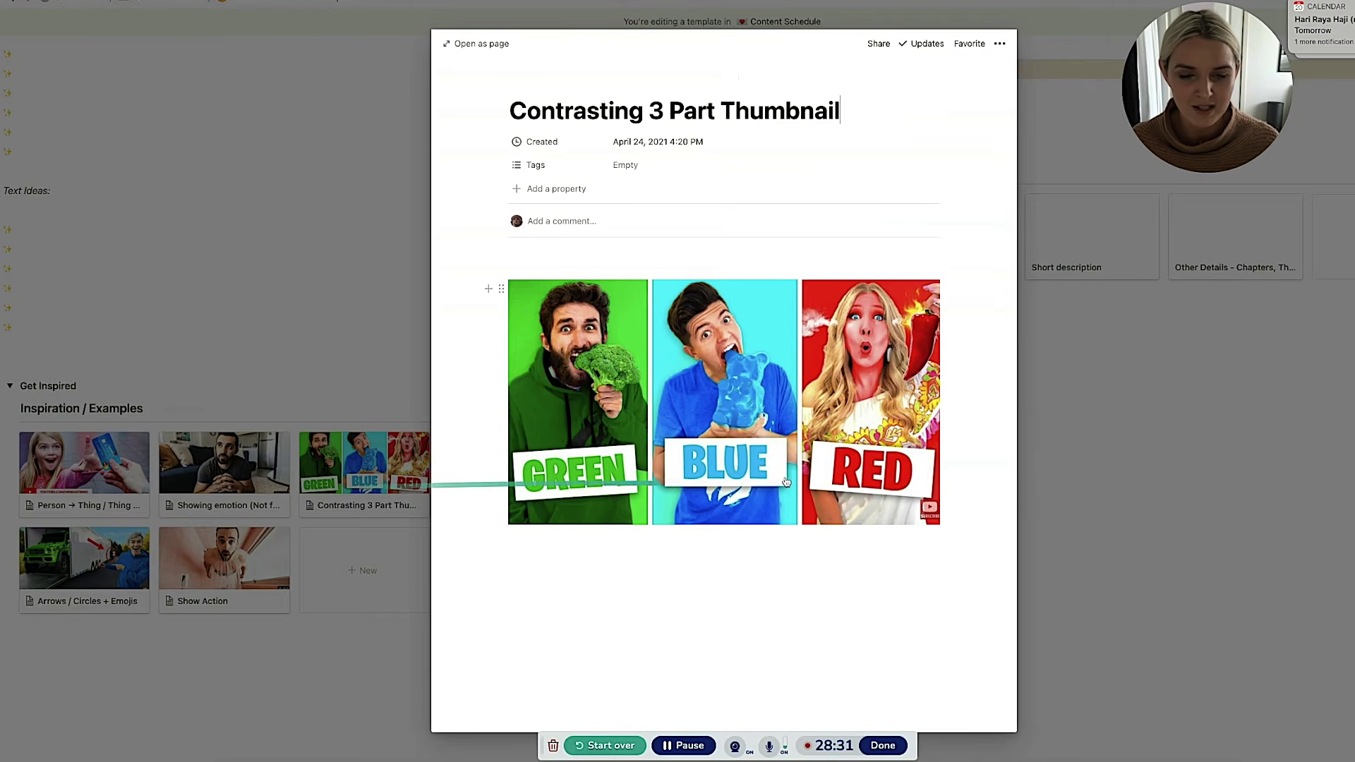
left_click_drag(967, 536, 741, 382)
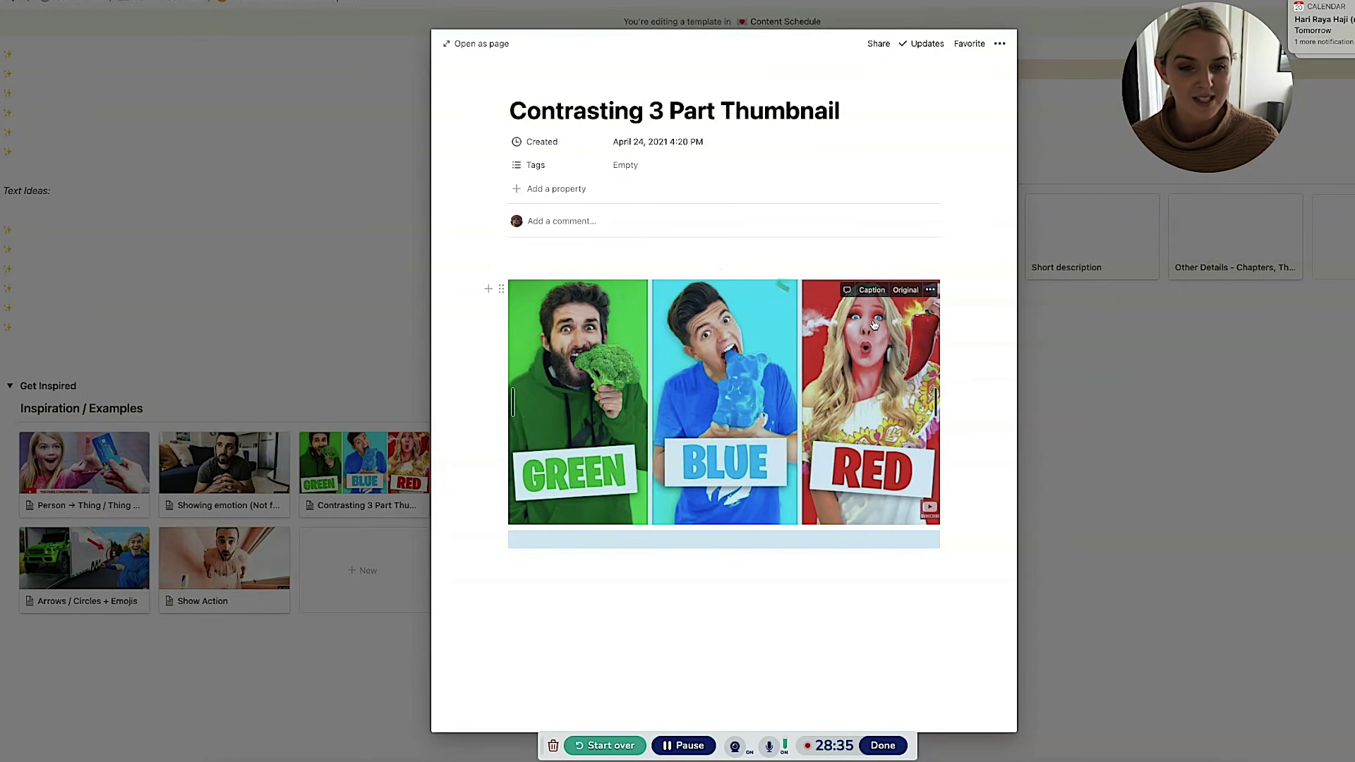
left_click(968, 368)
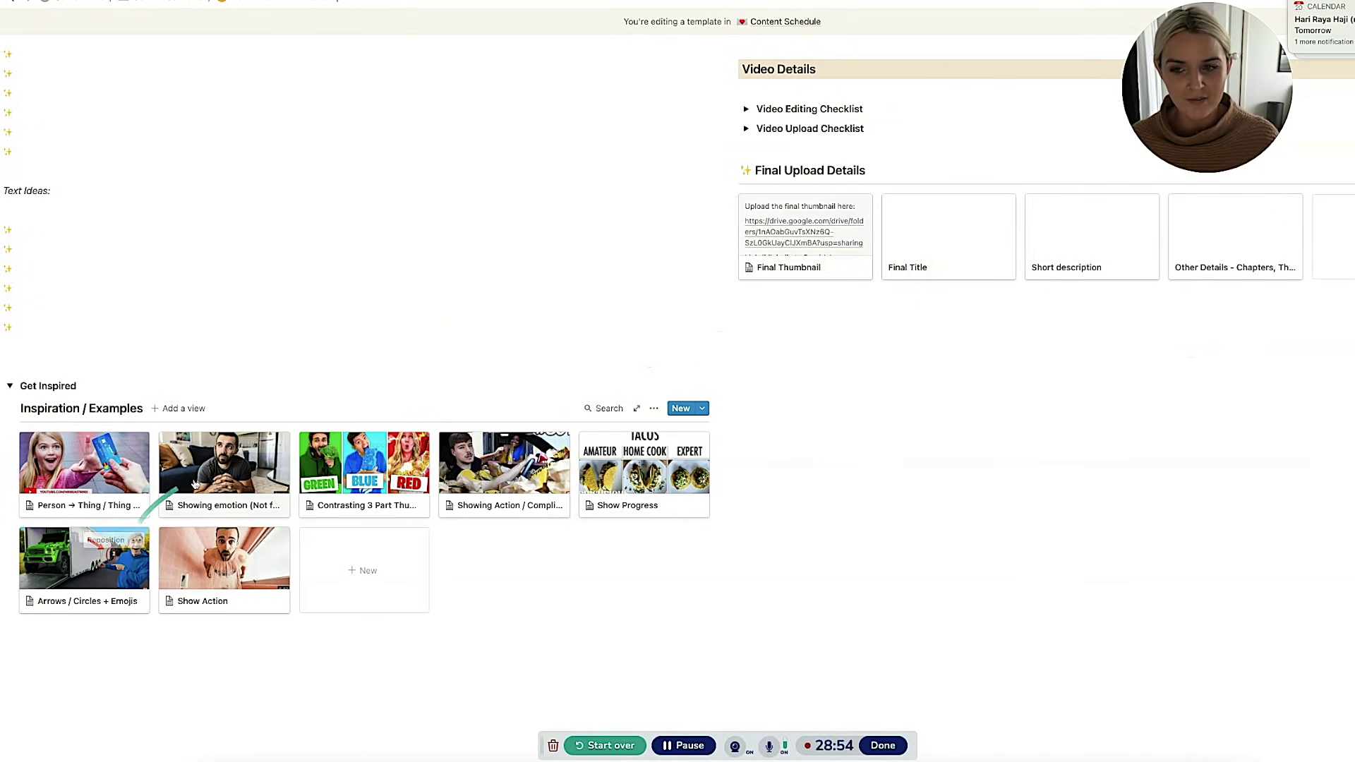
Step: Preview Showing emotion (Not fake emotion), revisit Contrasting 3 Part Thumbnail, then collapse Get Inspired
left_click(198, 484)
scroll(950, 475, "down", 6)
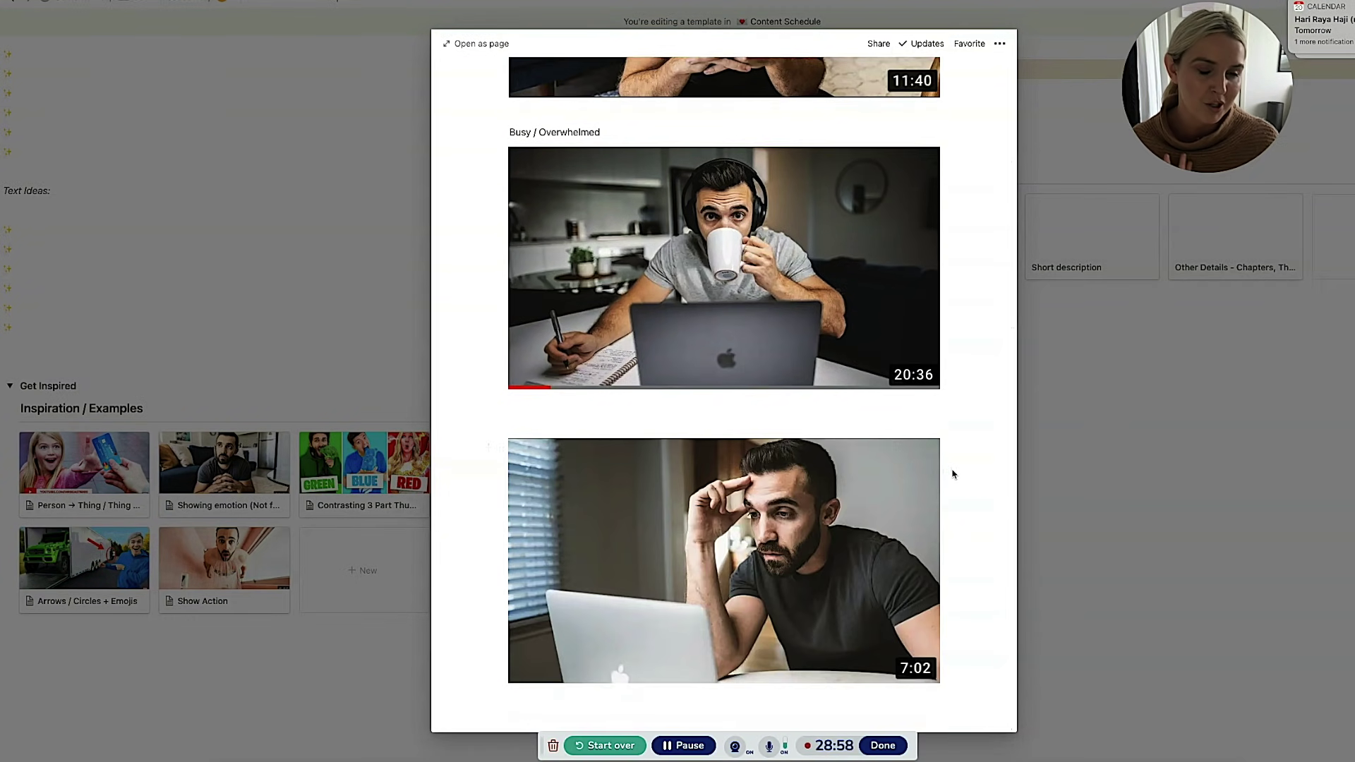
left_click(946, 498)
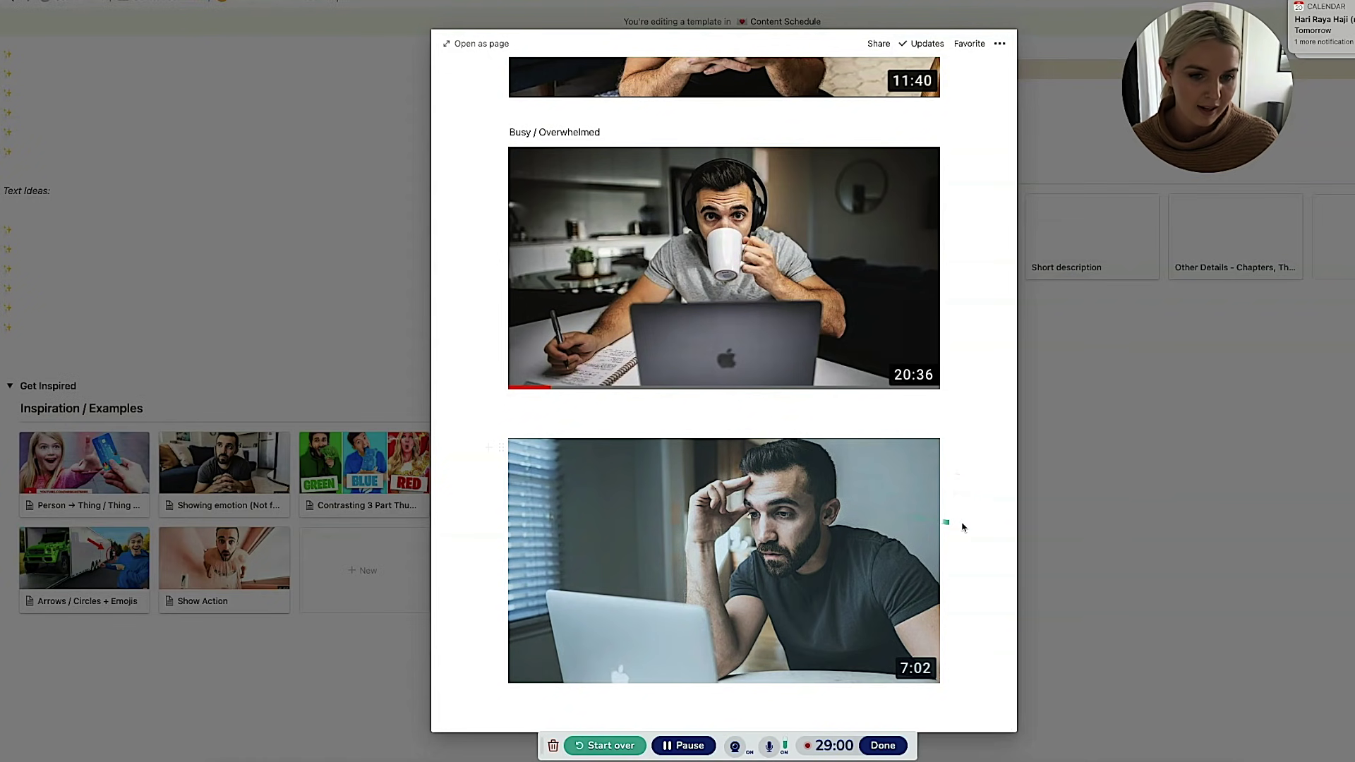
scroll(963, 525, "up", 1)
scroll(963, 526, "up", 6)
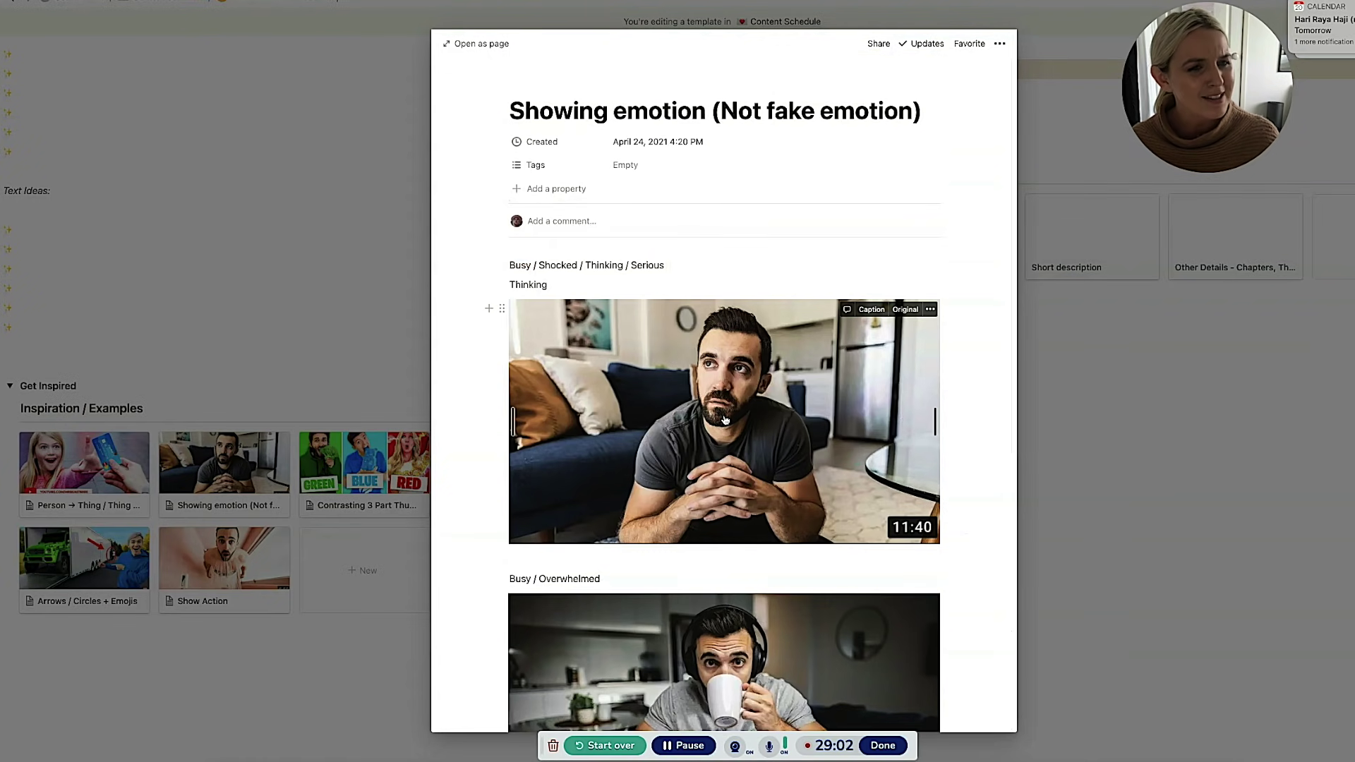
key("Escape")
left_click(395, 480)
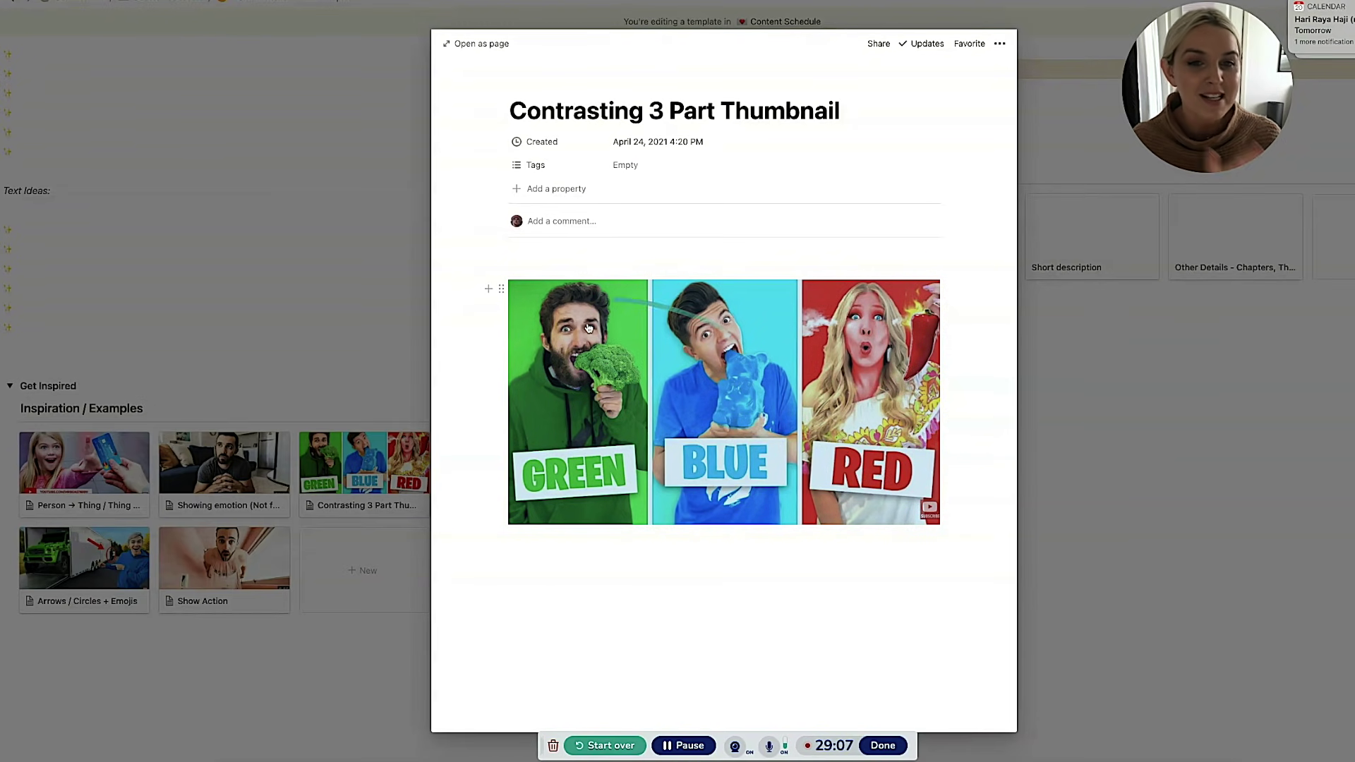
key("Escape")
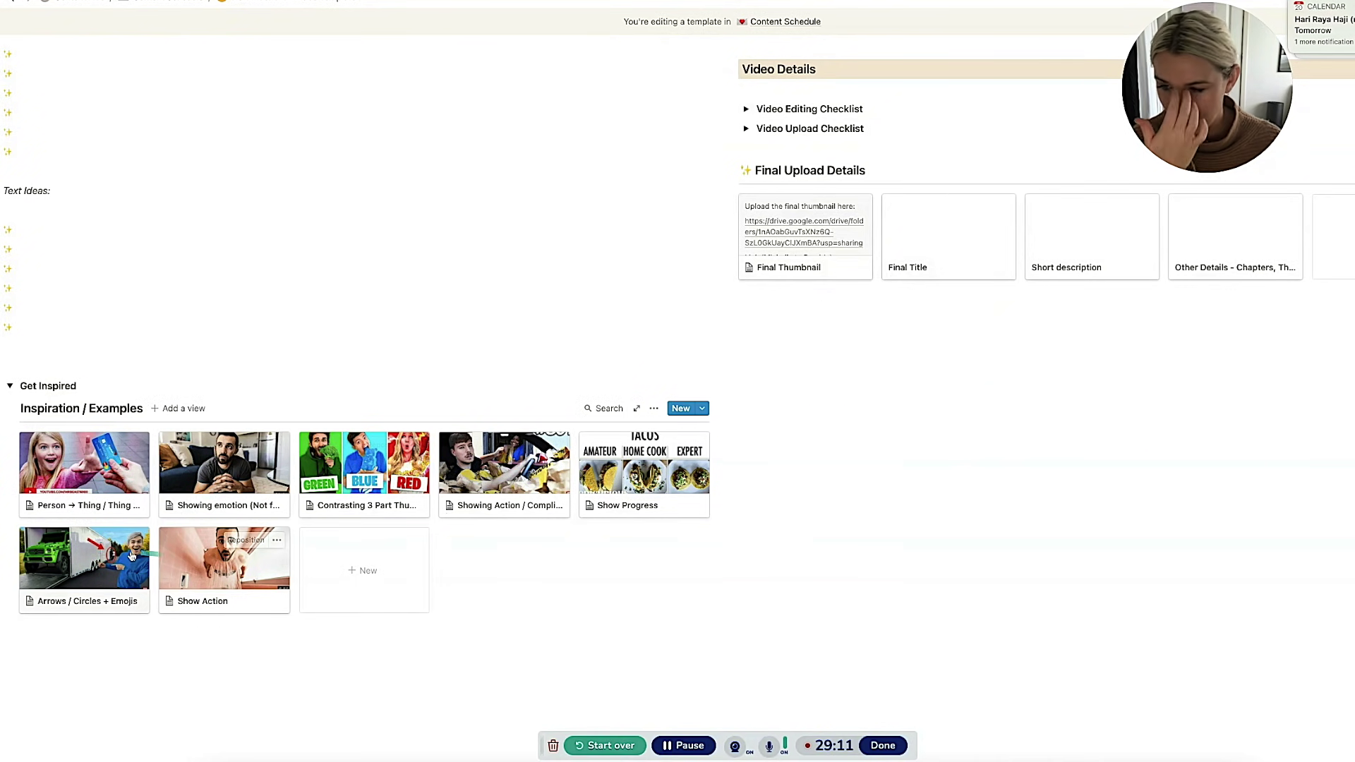
left_click(10, 385)
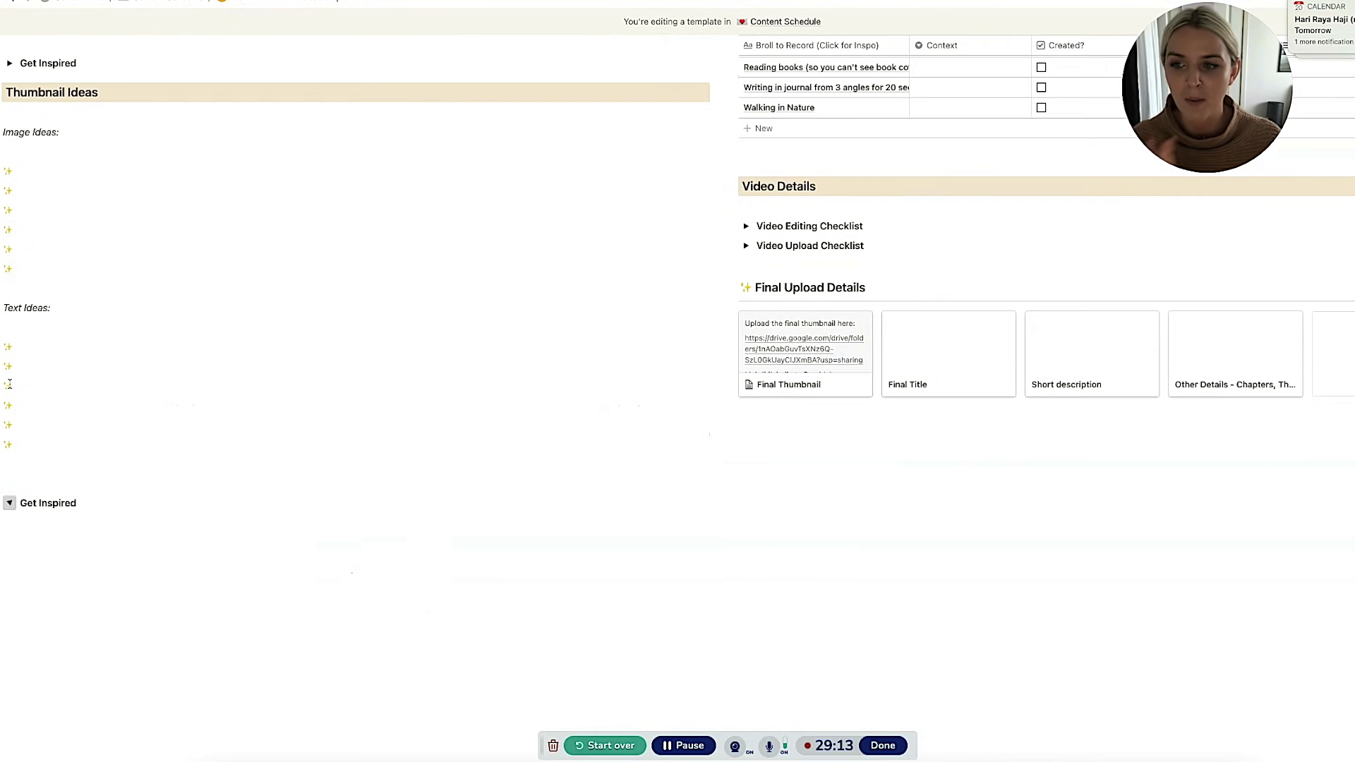
Step: Return to the Video Brief and pick up the Helpful Notes callout in the Script column
left_click(516, 542)
scroll(516, 542, "up", 15)
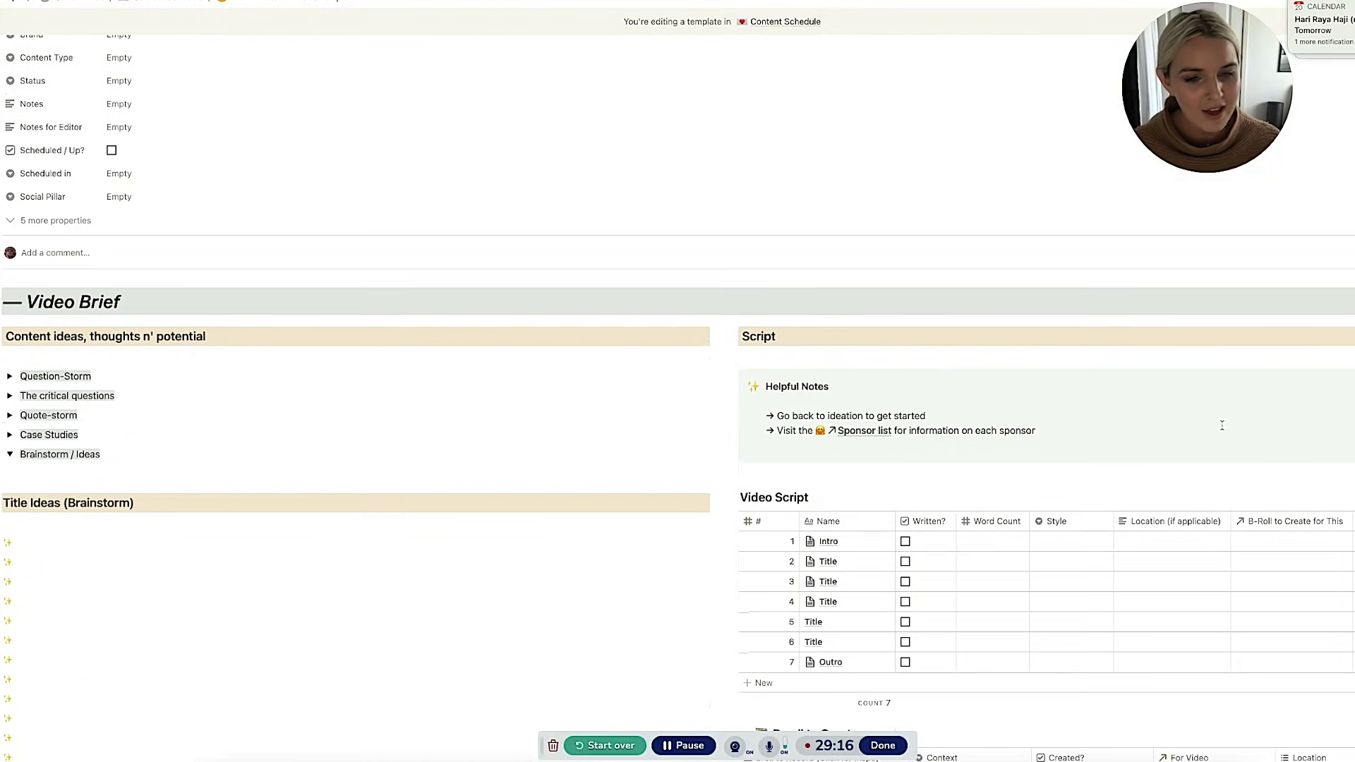
left_click_drag(792, 360, 917, 487)
left_click(917, 487)
scroll(917, 487, "up", 5)
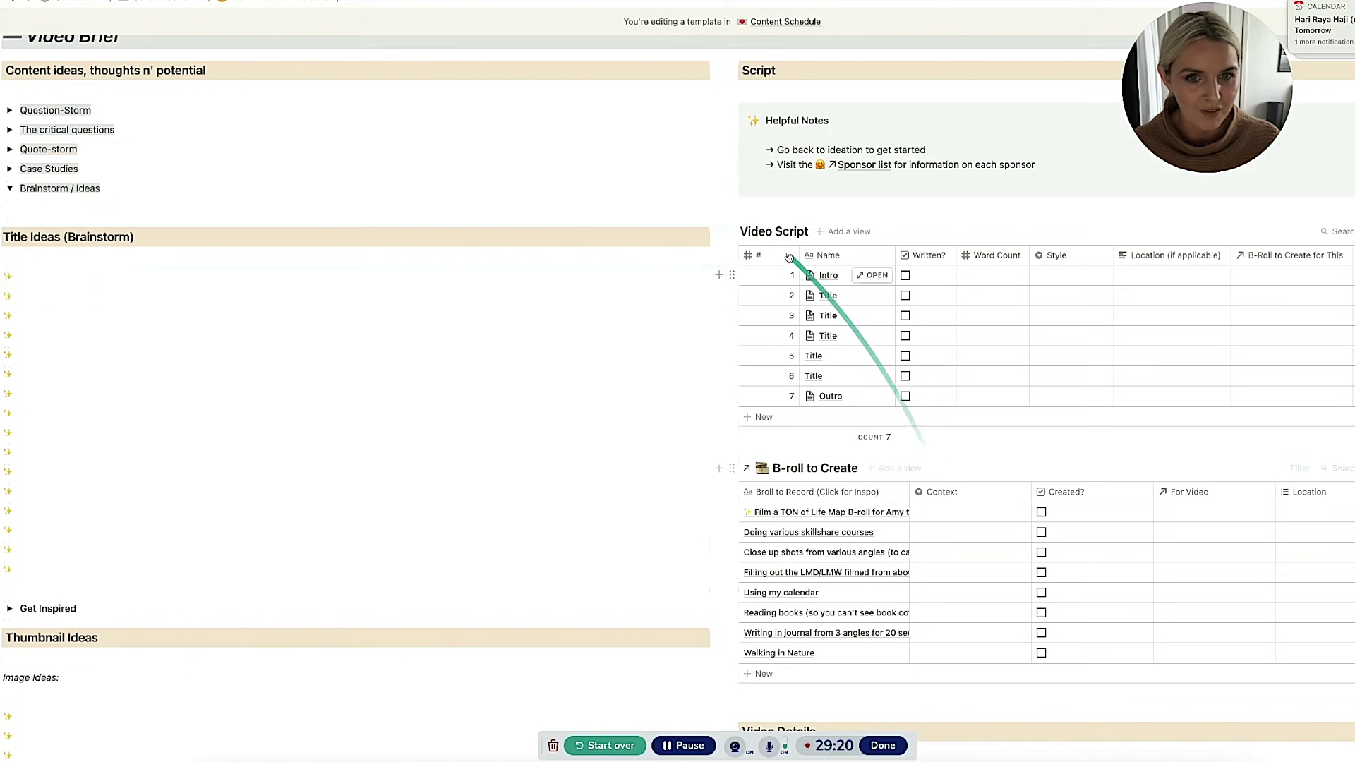
mouse_move(779, 124)
left_mouse_down()
mouse_move(812, 210)
mouse_move(790, 202)
mouse_move(805, 170)
mouse_move(878, 222)
mouse_move(879, 205)
left_mouse_up()
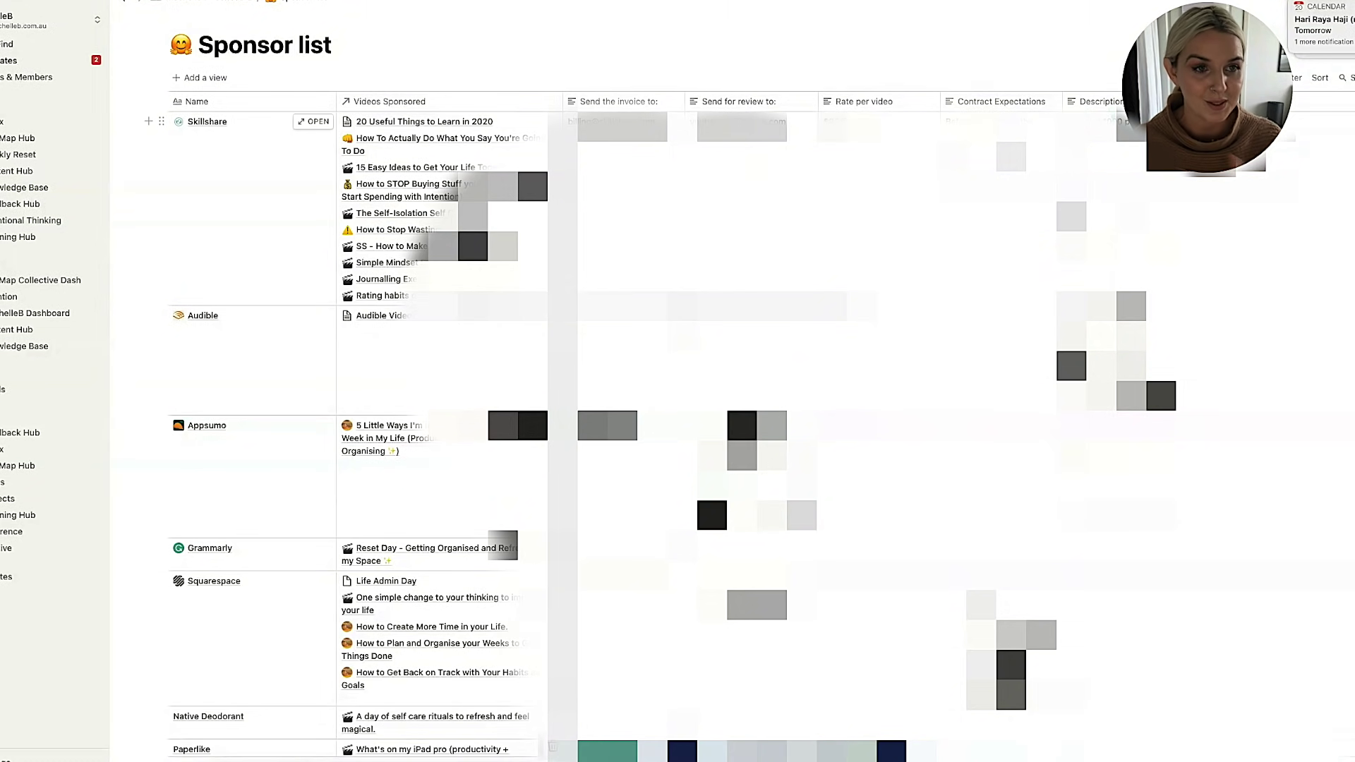
key("super+bracketleft")
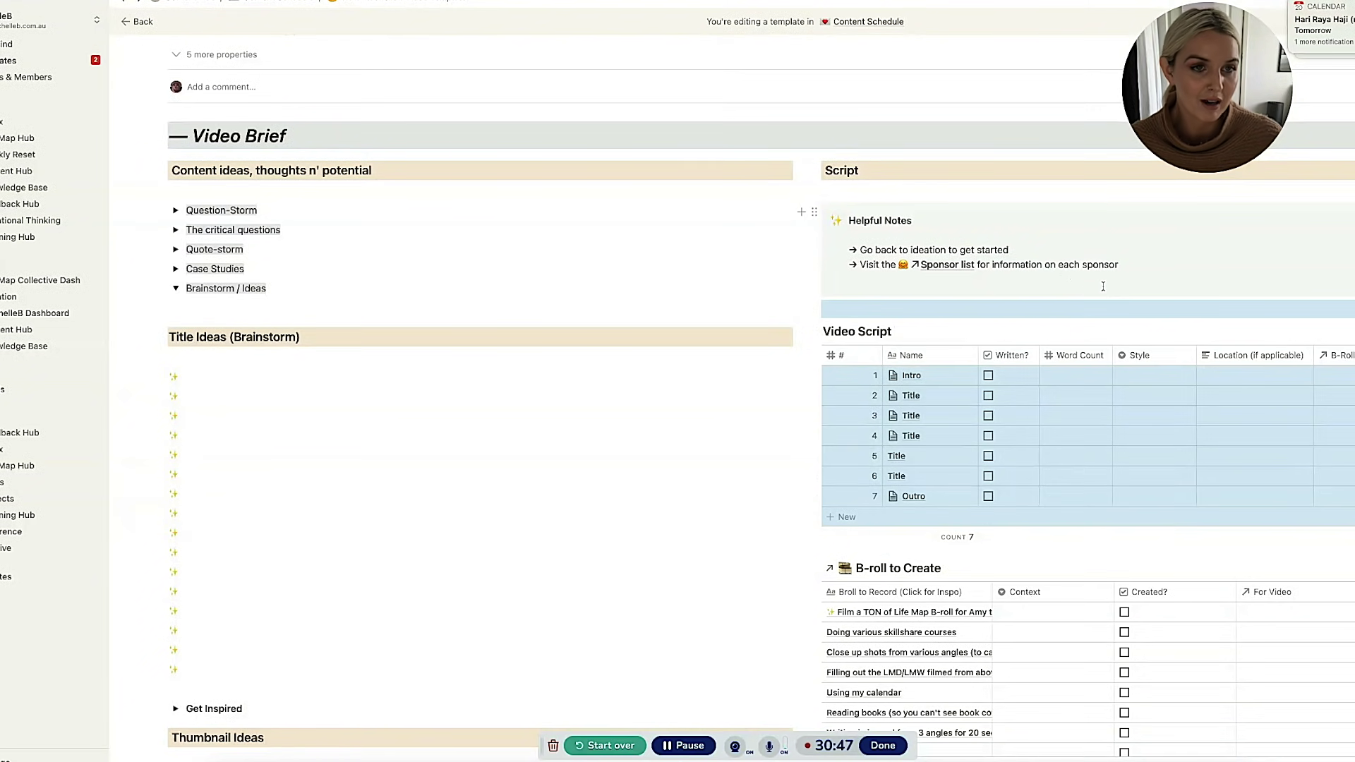
Step: Rearrange the Helpful Notes and B-roll blocks in the Script column, then scroll to Video Details
key("Up")
left_click(1044, 309)
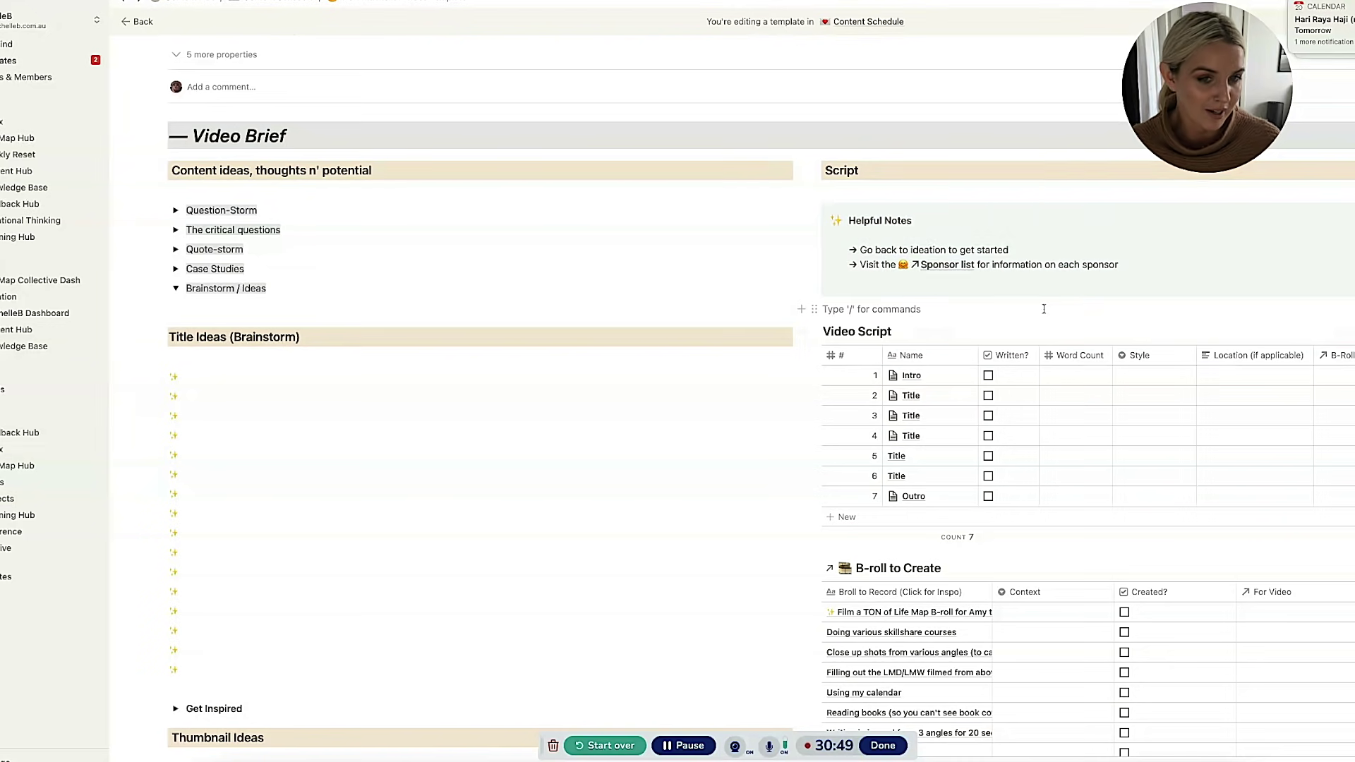
scroll(1043, 308, "down", 2)
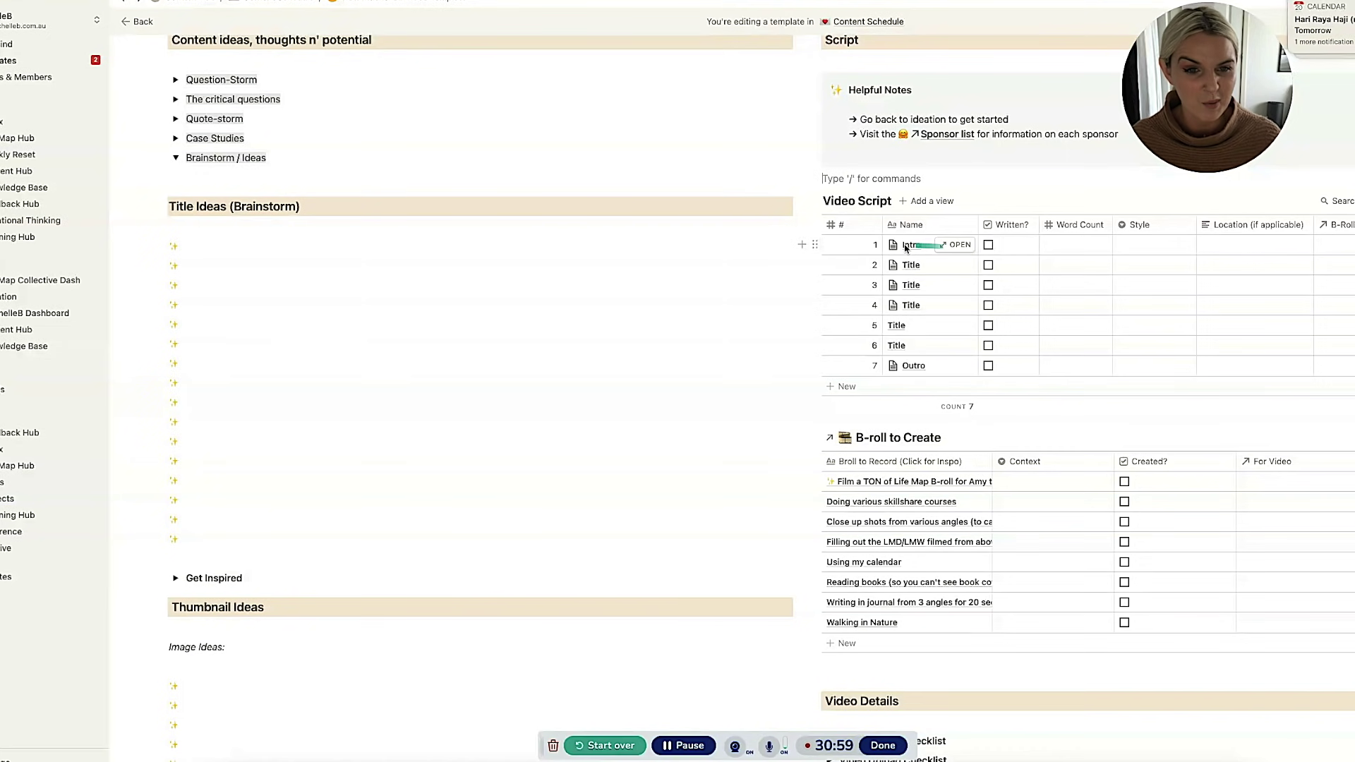
left_click_drag(897, 332, 913, 273)
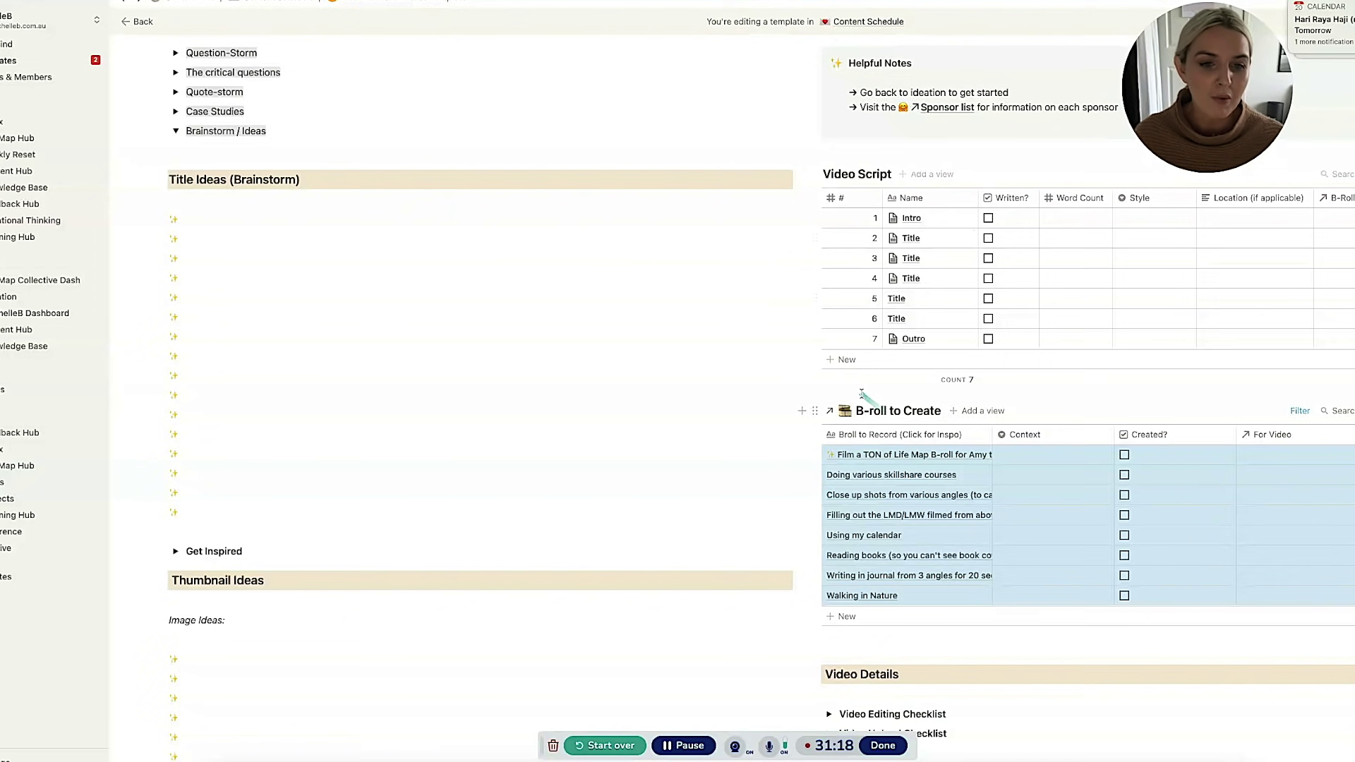
left_click_drag(863, 395, 910, 426)
key("Escape")
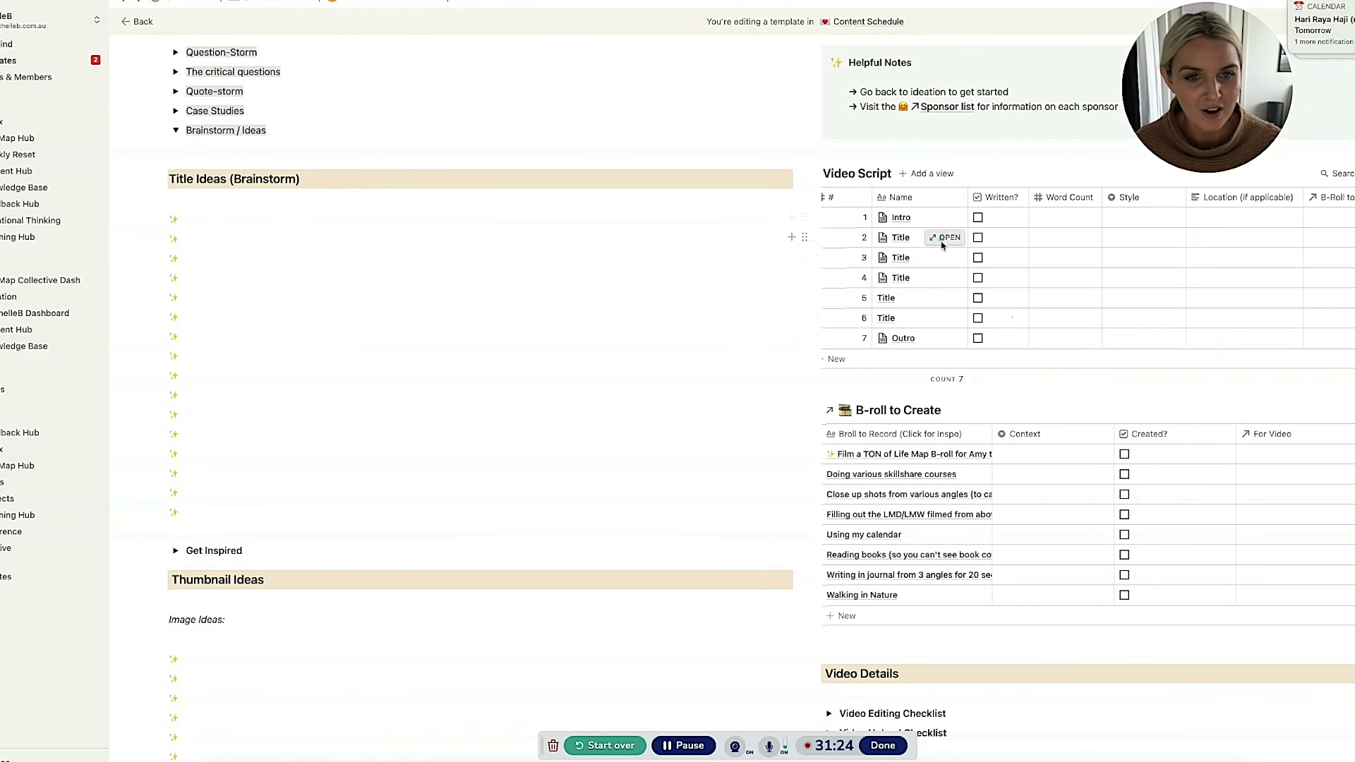
mouse_move(942, 245)
left_mouse_down()
mouse_move(918, 558)
mouse_move(865, 568)
left_mouse_up()
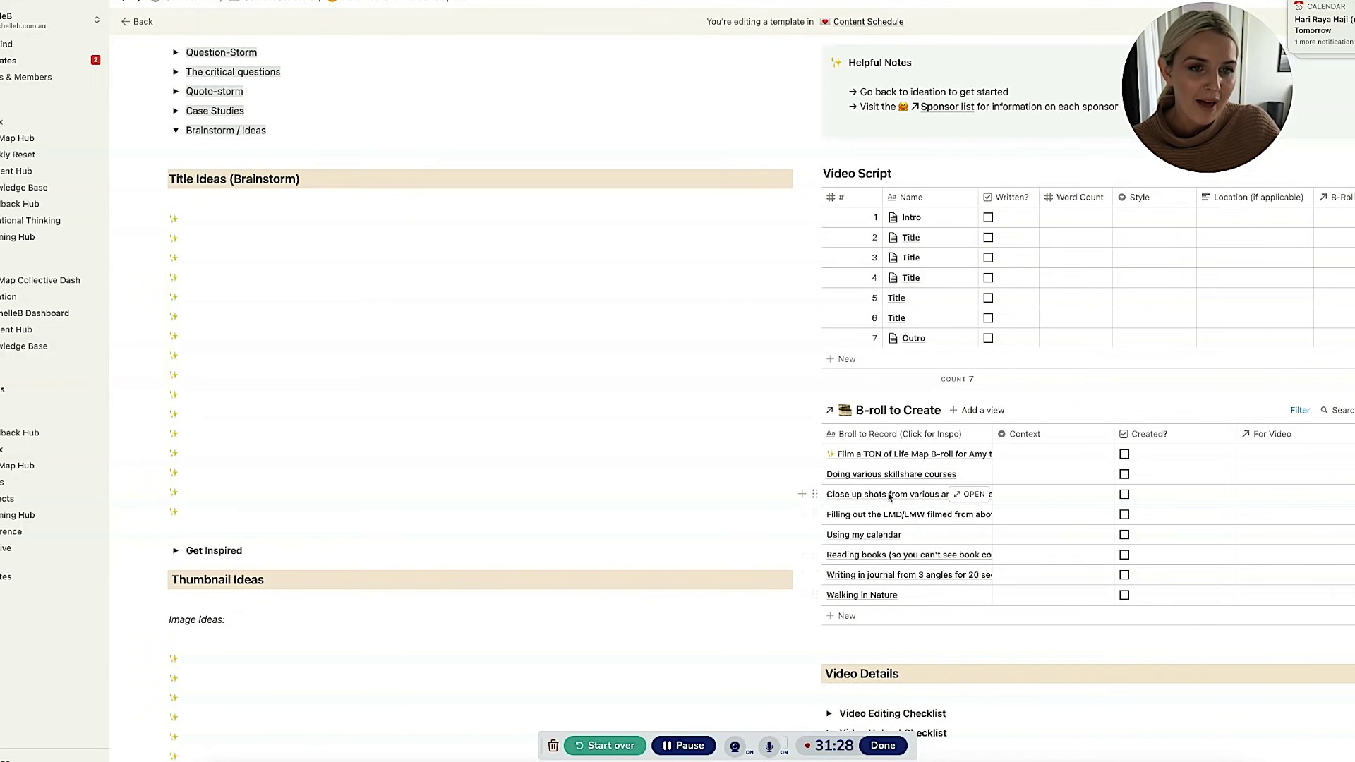
mouse_move(882, 550)
left_mouse_down()
mouse_move(1037, 550)
mouse_move(1007, 530)
left_mouse_up()
scroll(1008, 531, "down", 6)
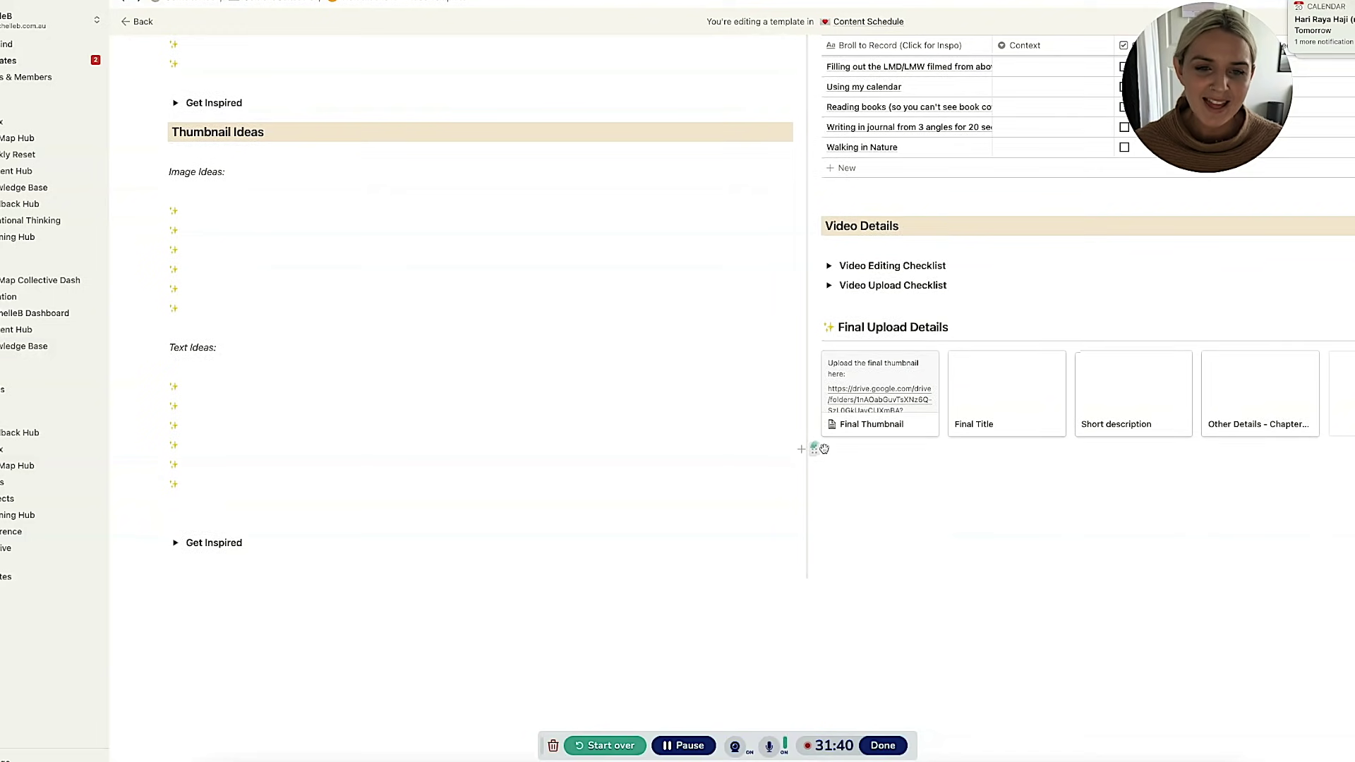
left_click_drag(877, 205, 886, 326)
Step: Expand the Video Editing Checklist to show tasks from Add markers to timeline to Upload to YouTube
left_click(934, 521)
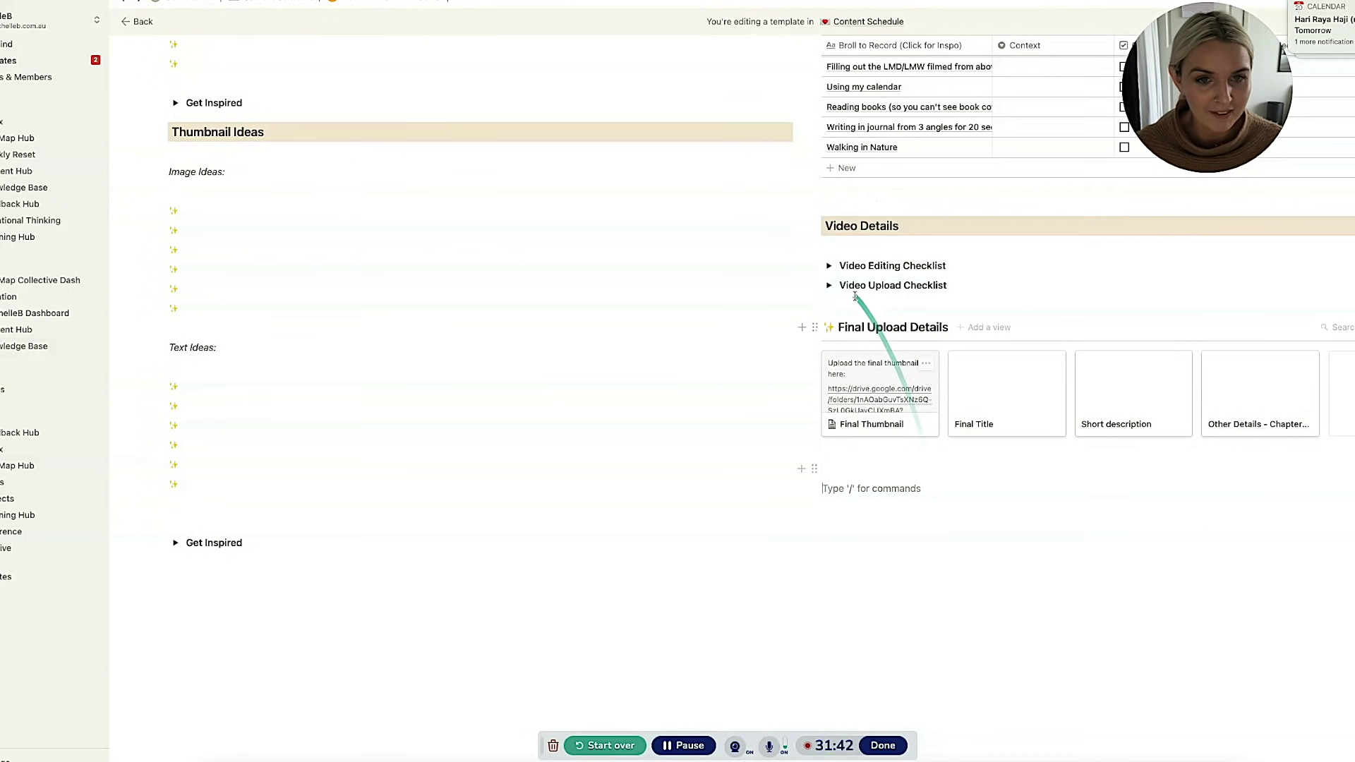
left_click(830, 263)
scroll(910, 293, "down", 3)
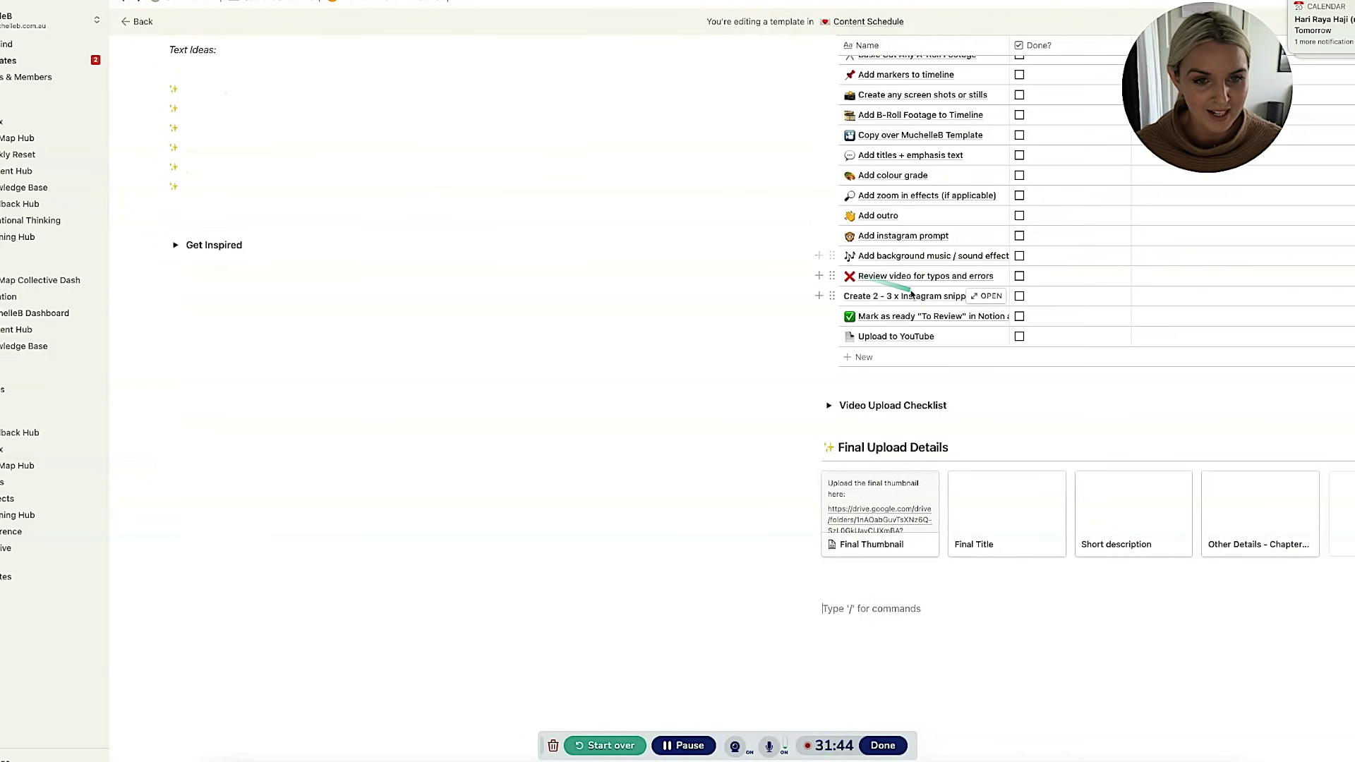
Step: Select the Upload to YouTube task, then fold the Video Editing Checklist back under Video Details
scroll(910, 294, "up", 2)
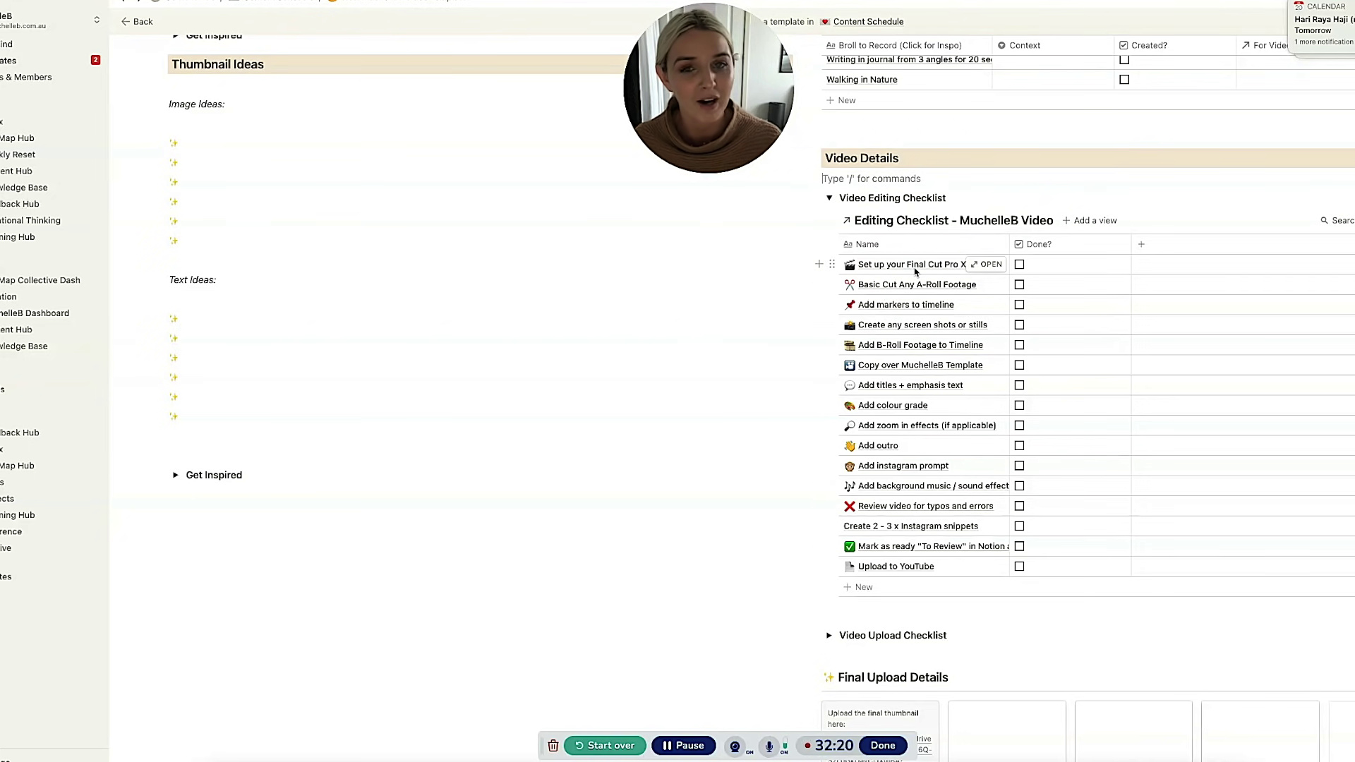
left_click(954, 565)
key("Escape")
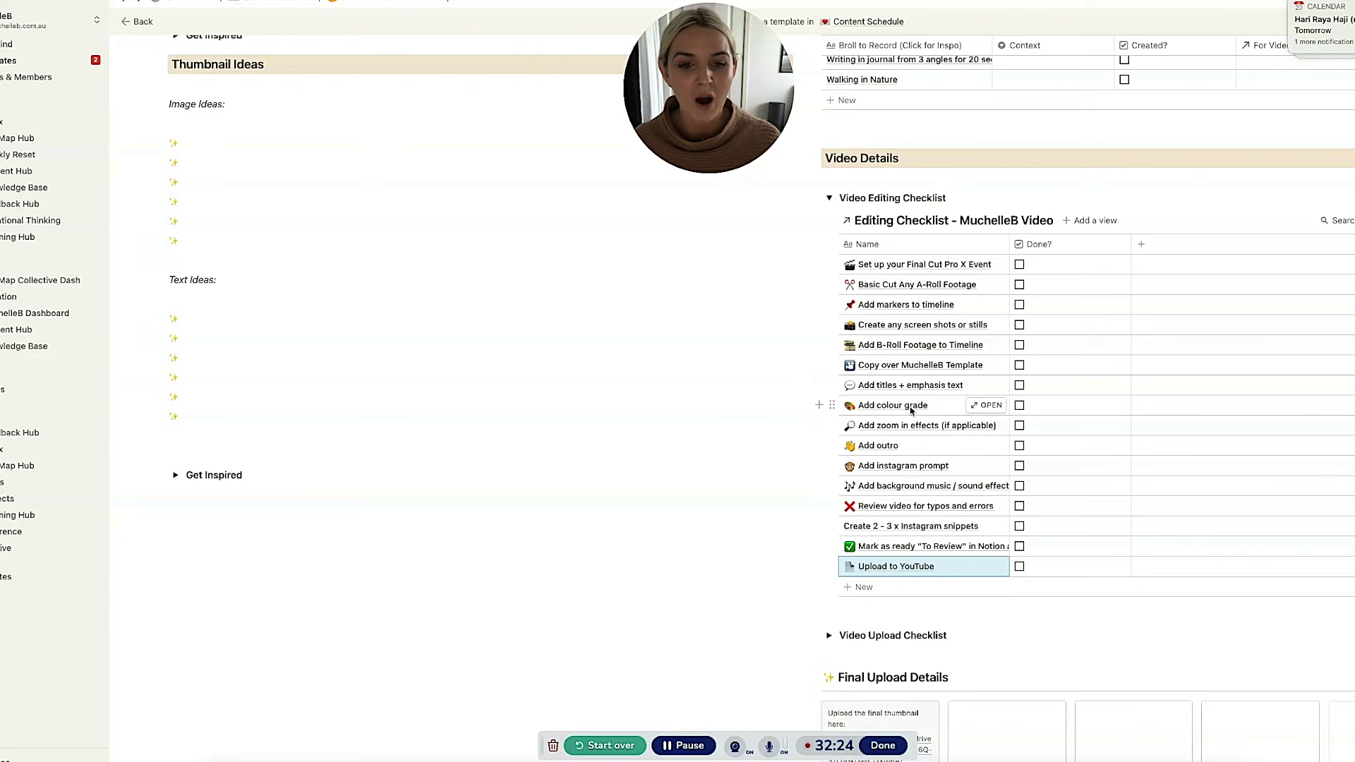
scroll(833, 192, "down", 1)
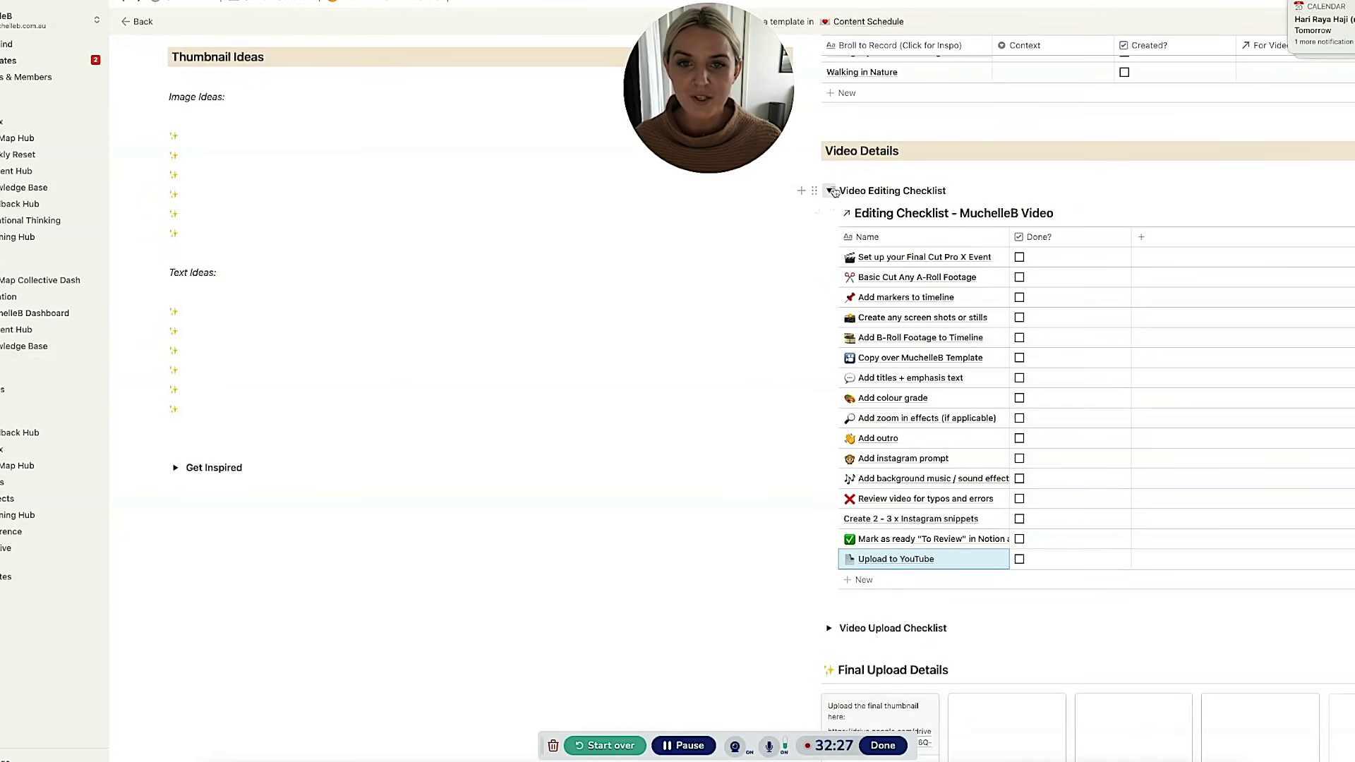
left_click(829, 193)
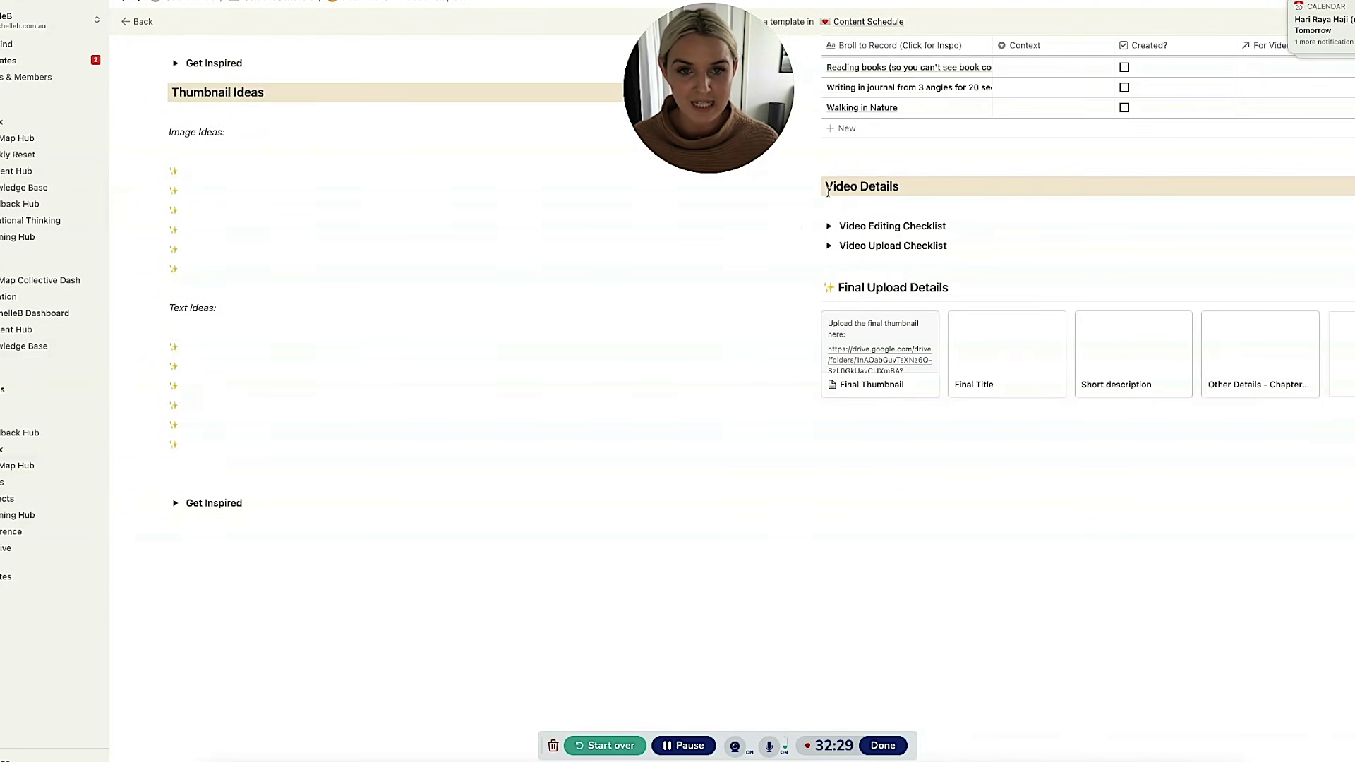
left_click(829, 245)
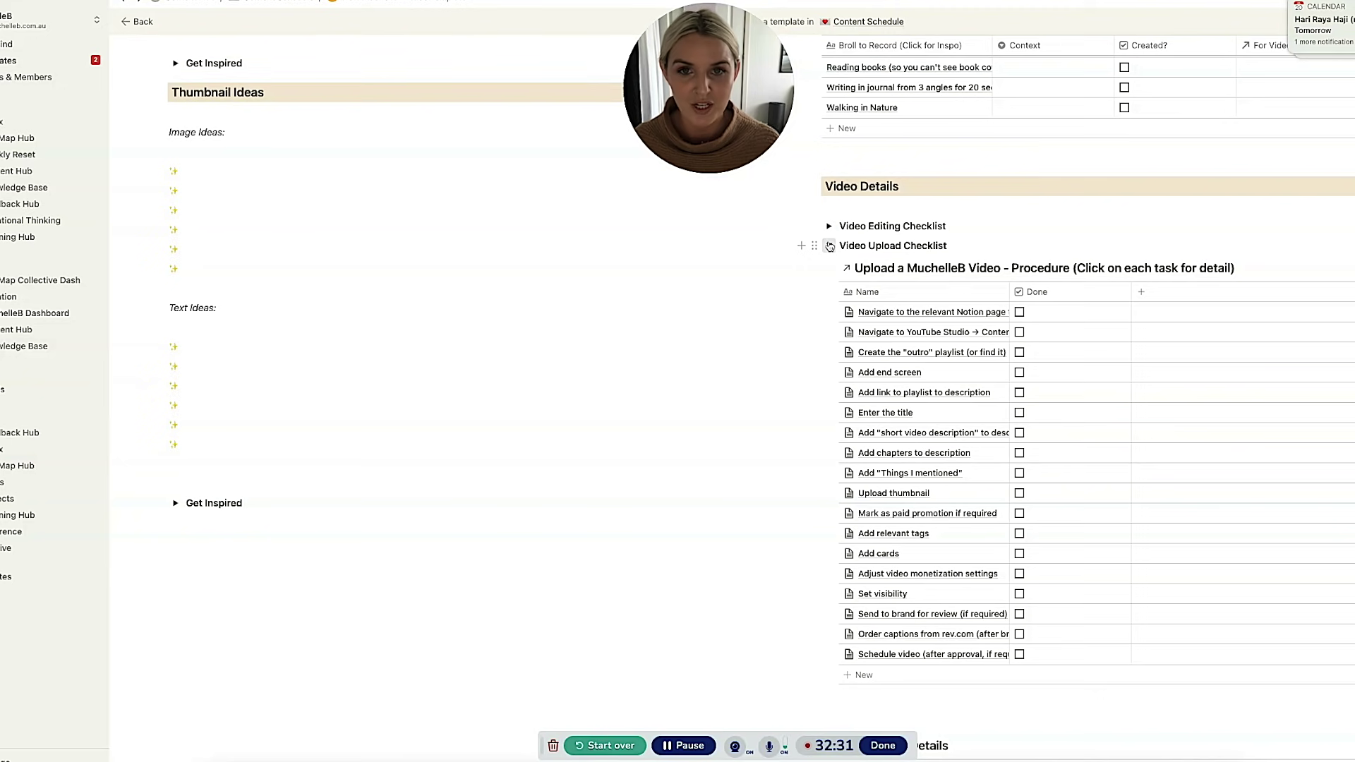
scroll(978, 377, "down", 3)
mouse_move(980, 377)
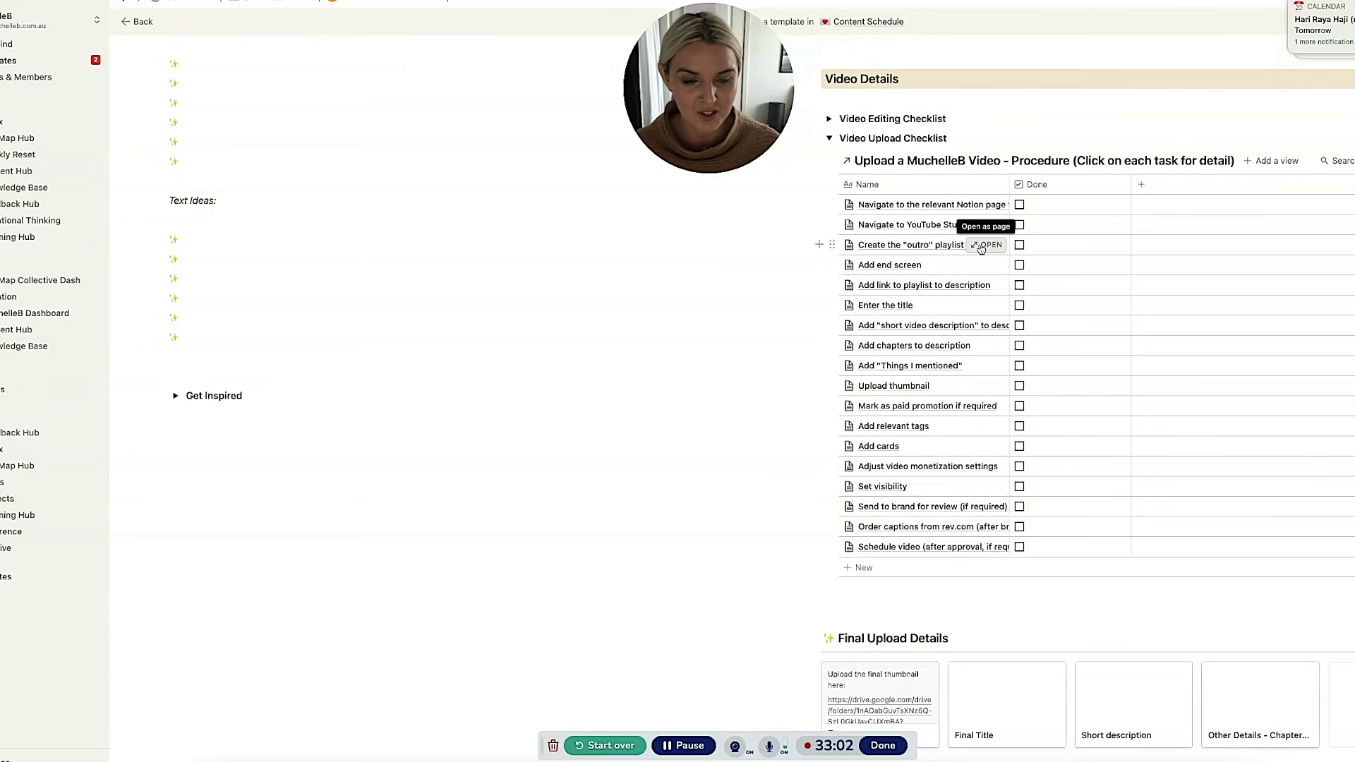
left_click(980, 247)
scroll(980, 282, "down", 10)
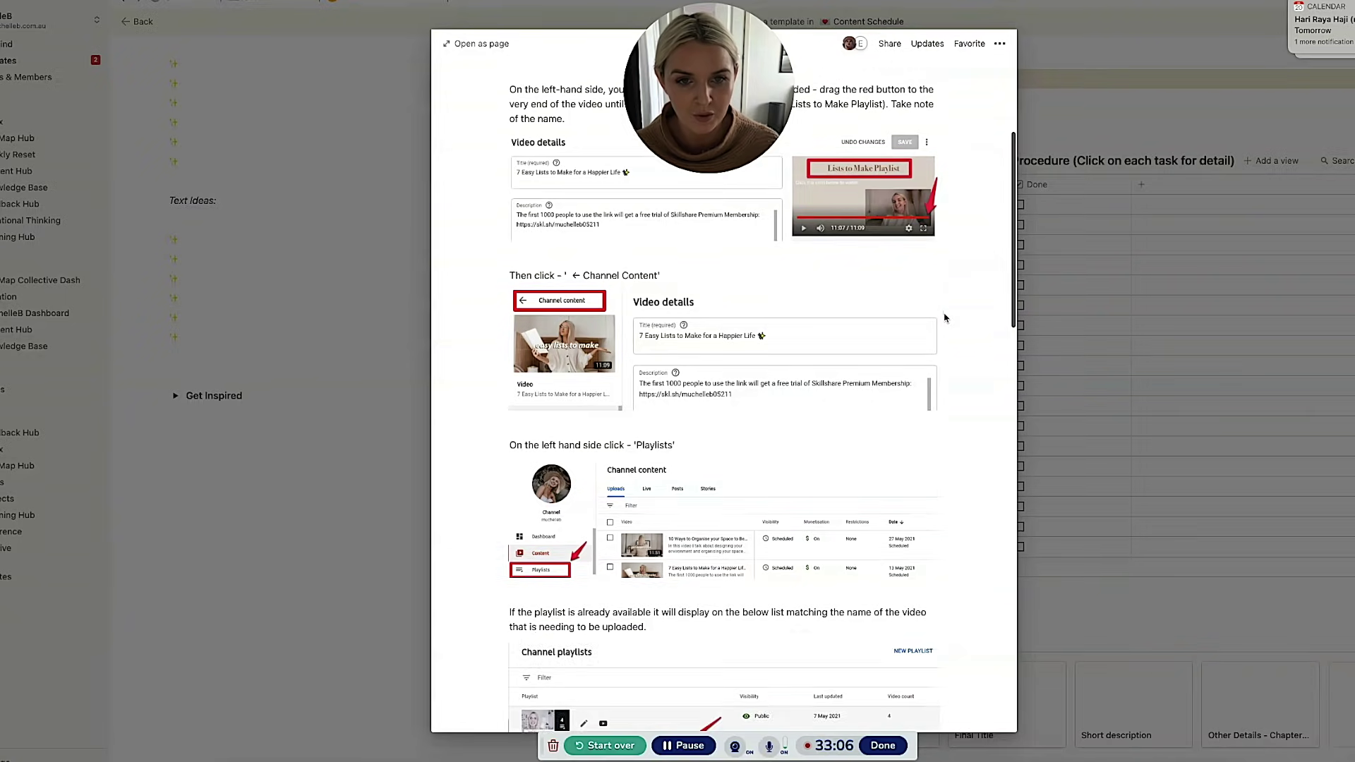
left_click(1141, 303)
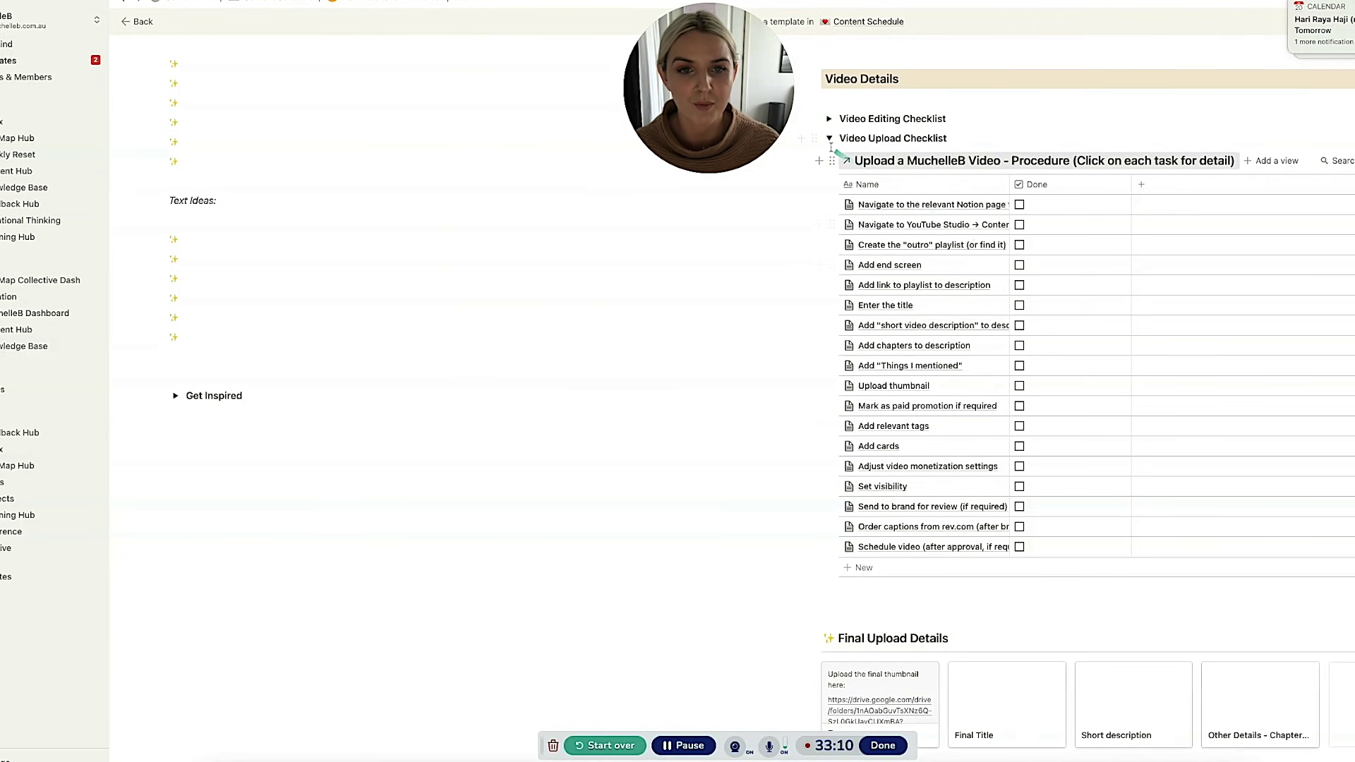
left_click(1019, 204)
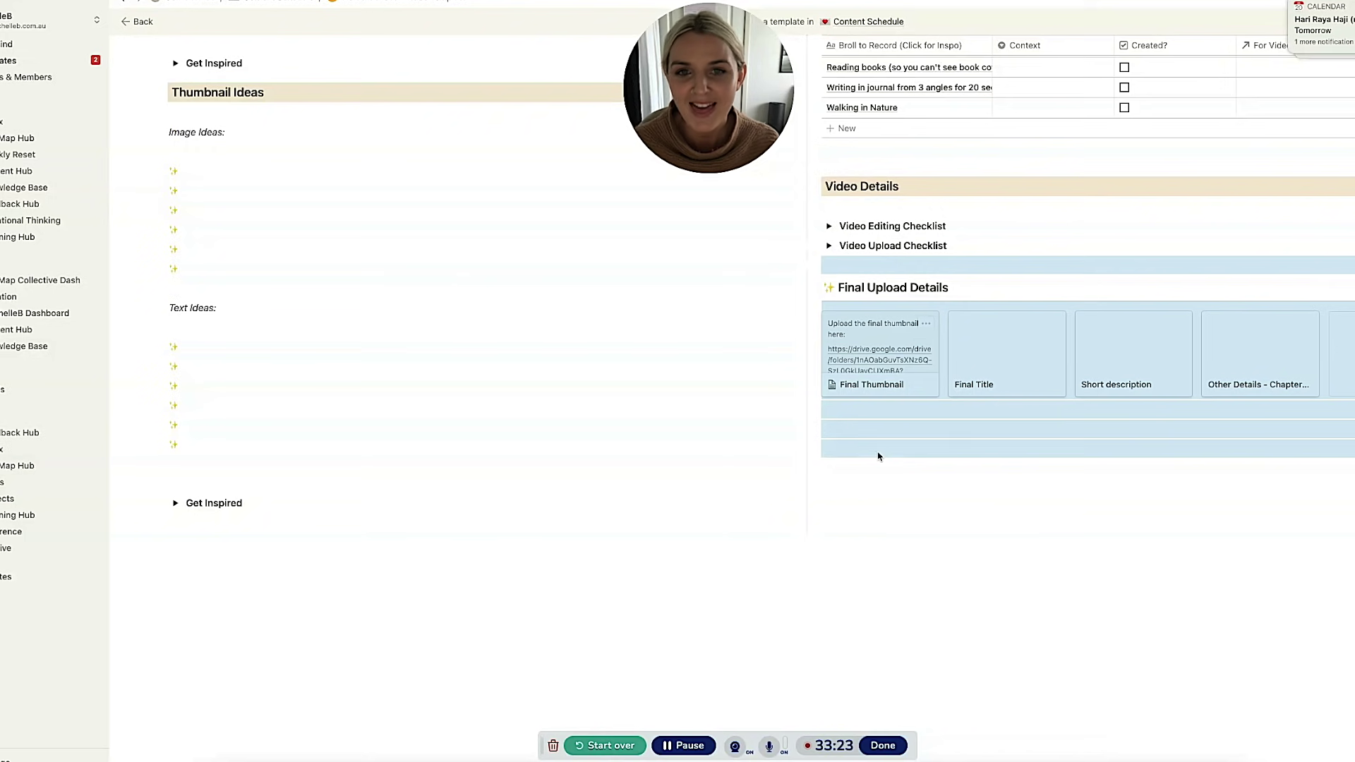
left_click(878, 452)
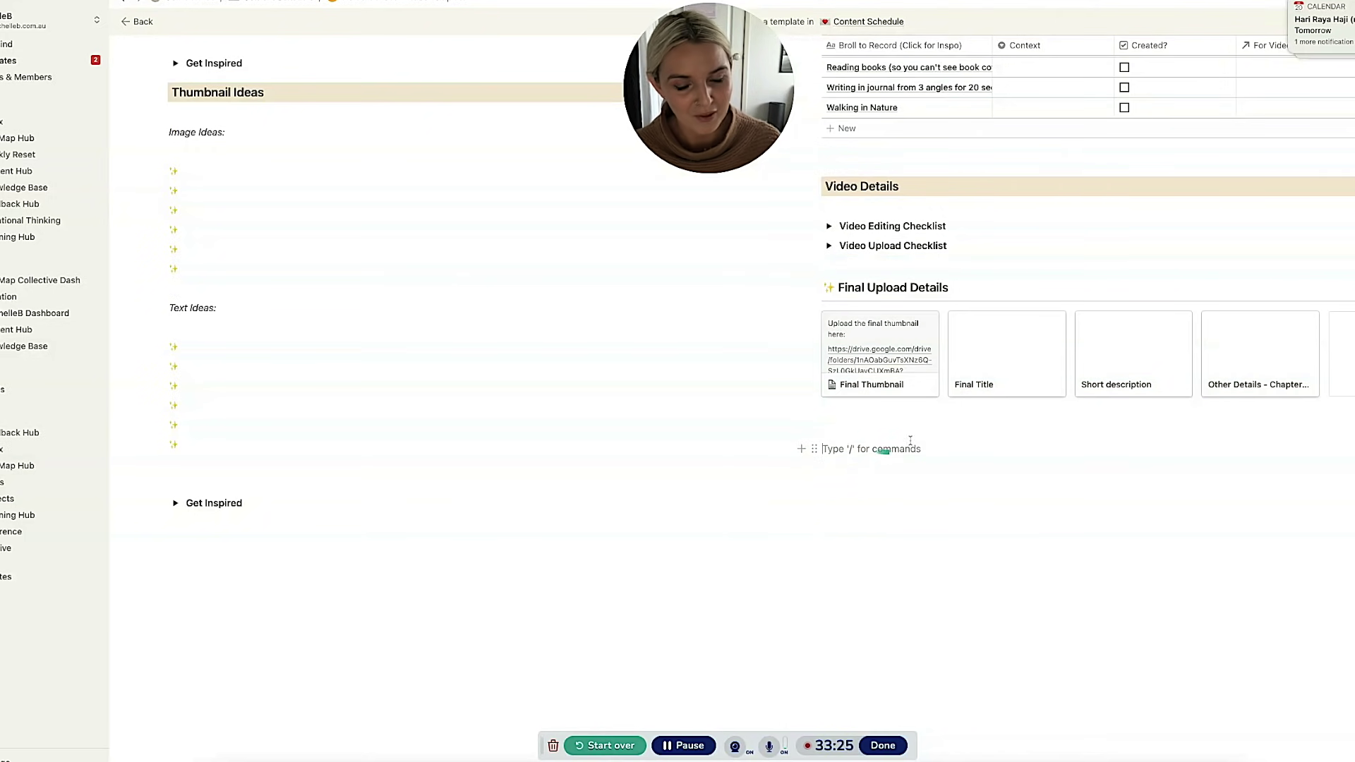
left_click(889, 341)
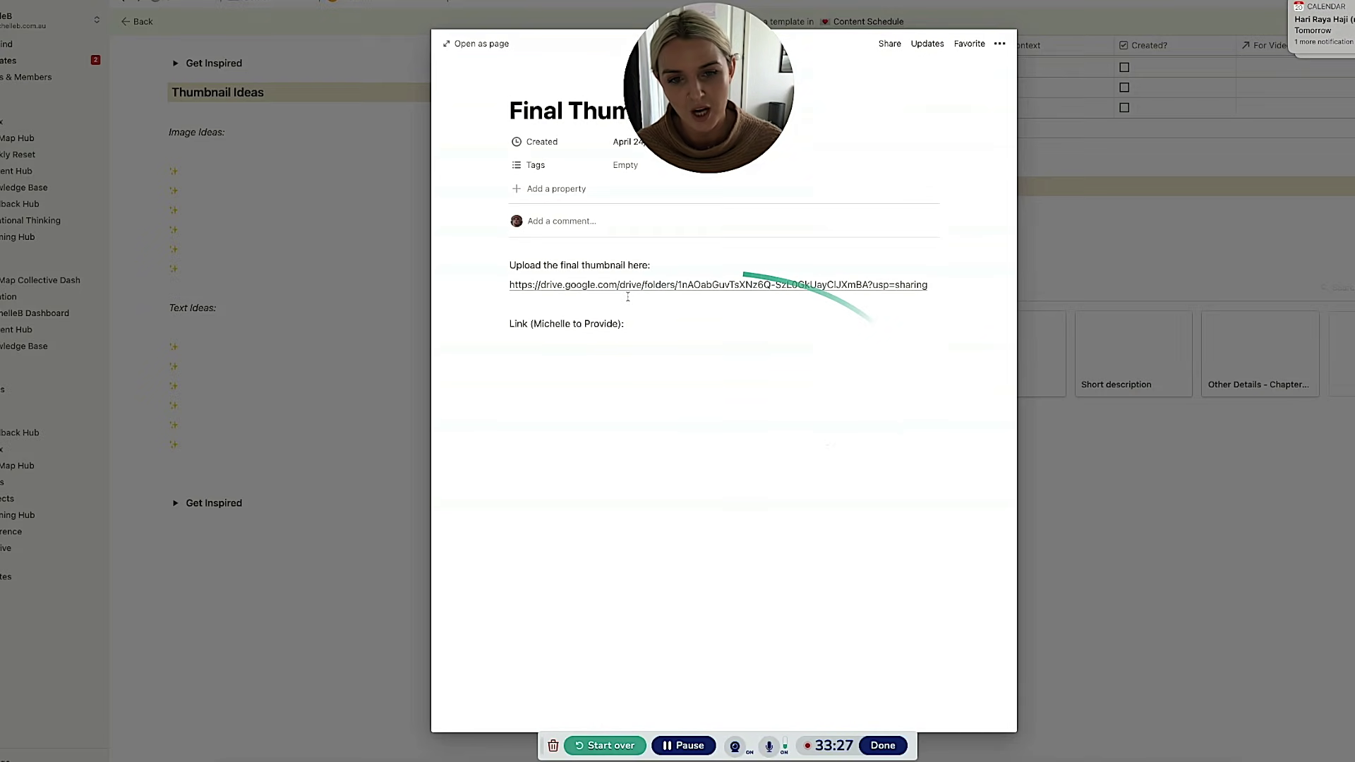
left_click(621, 409)
key("Escape")
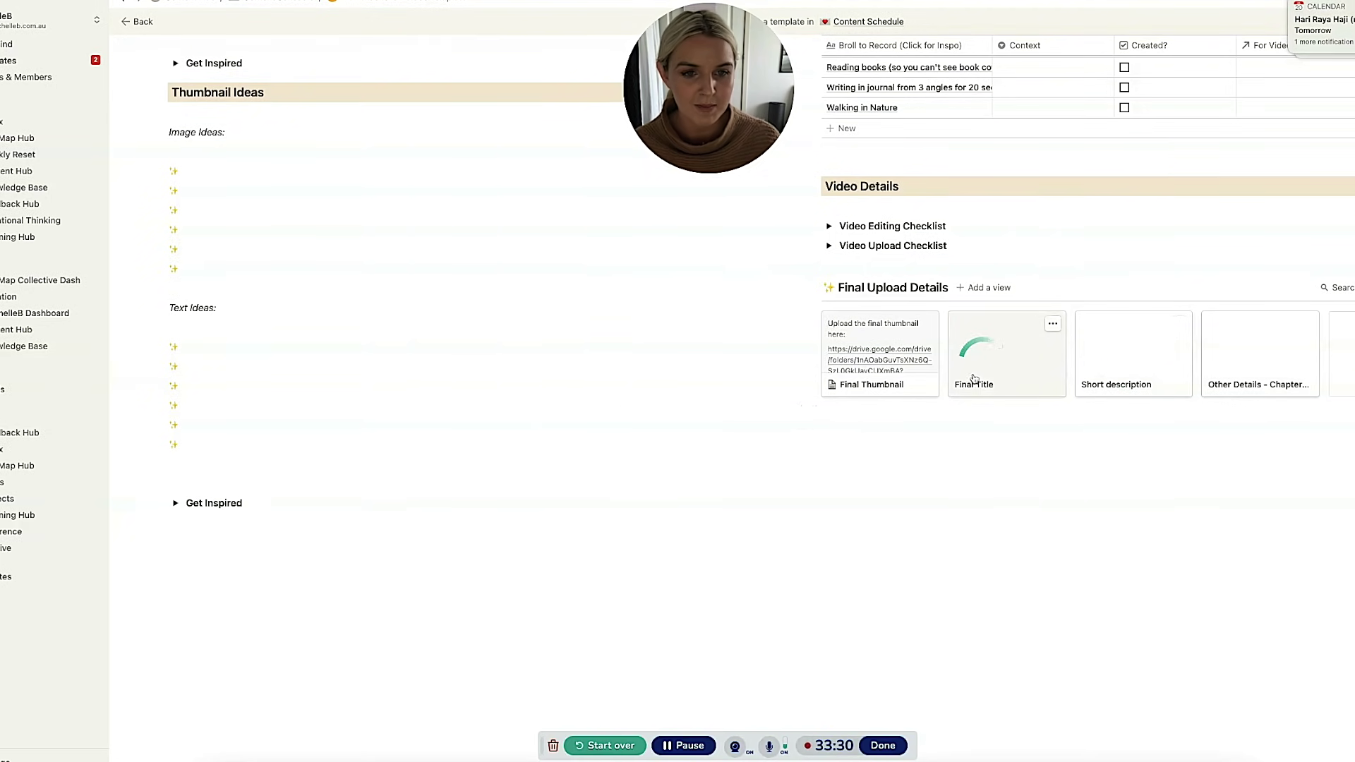
scroll(762, 391, "up", 10)
scroll(283, 215, "up", 3)
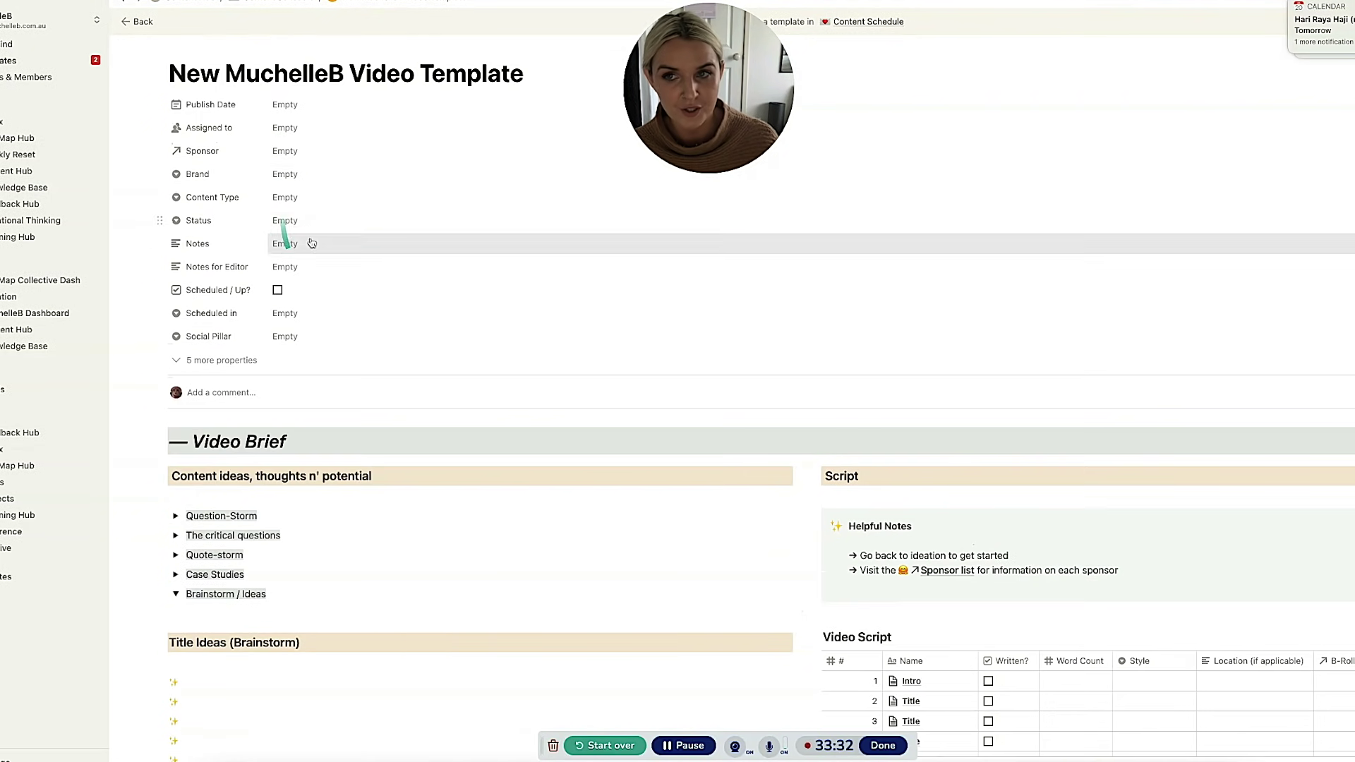
scroll(505, 448, "down", 4)
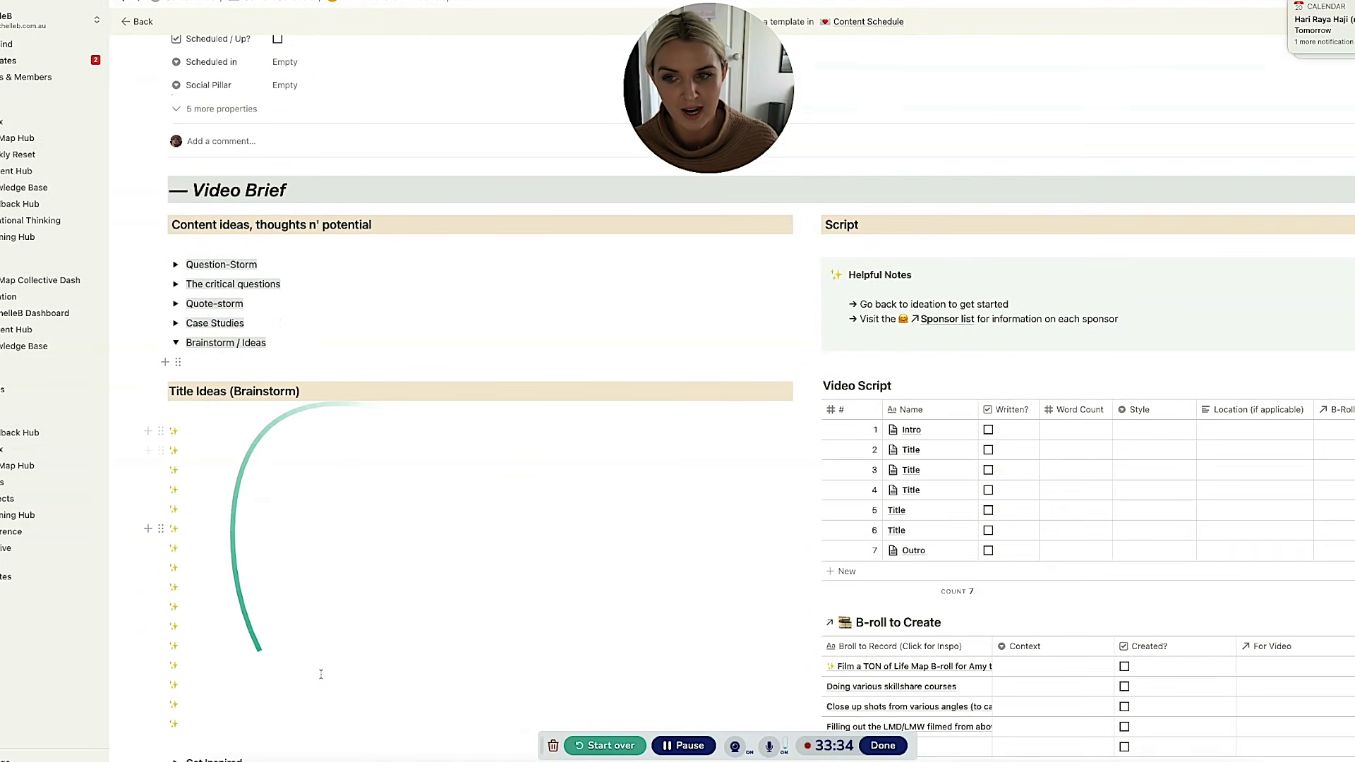
scroll(304, 543, "down", 11)
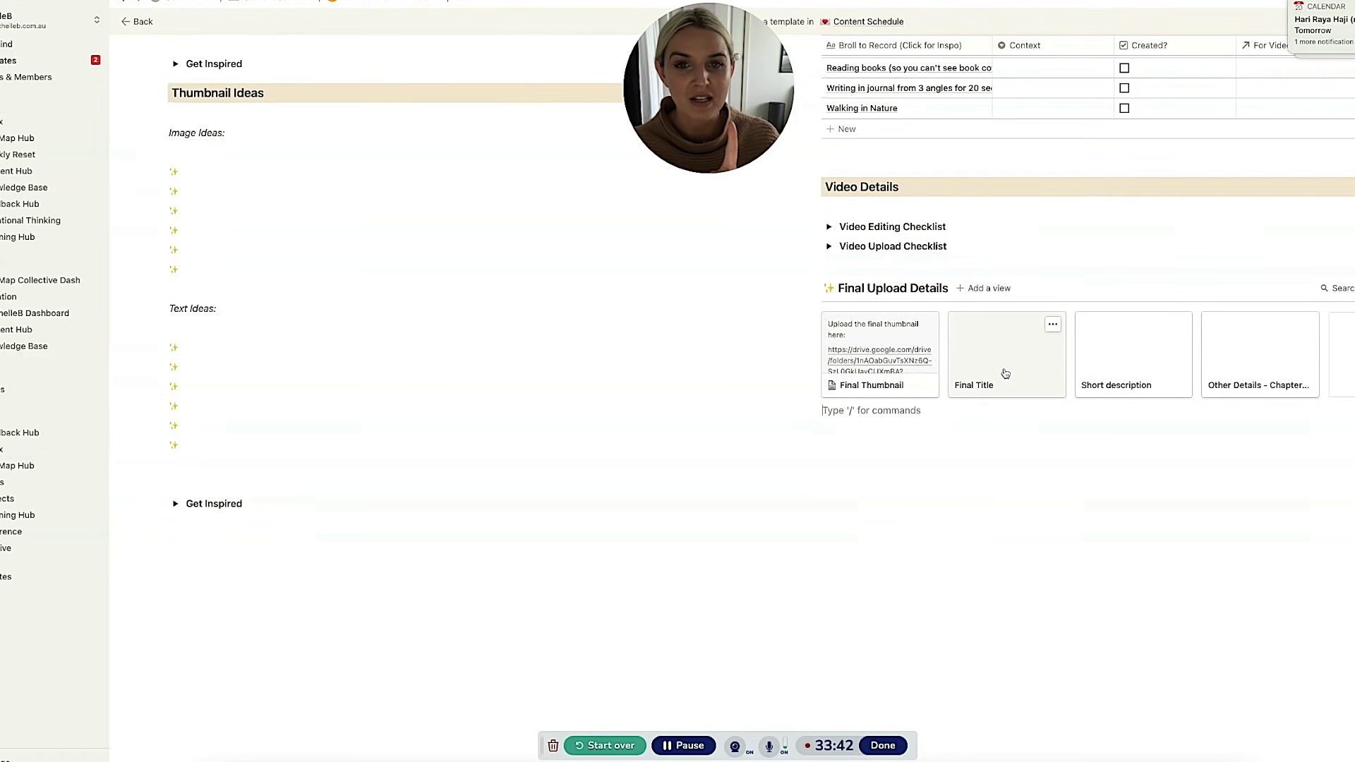
scroll(1009, 376, "up", 1)
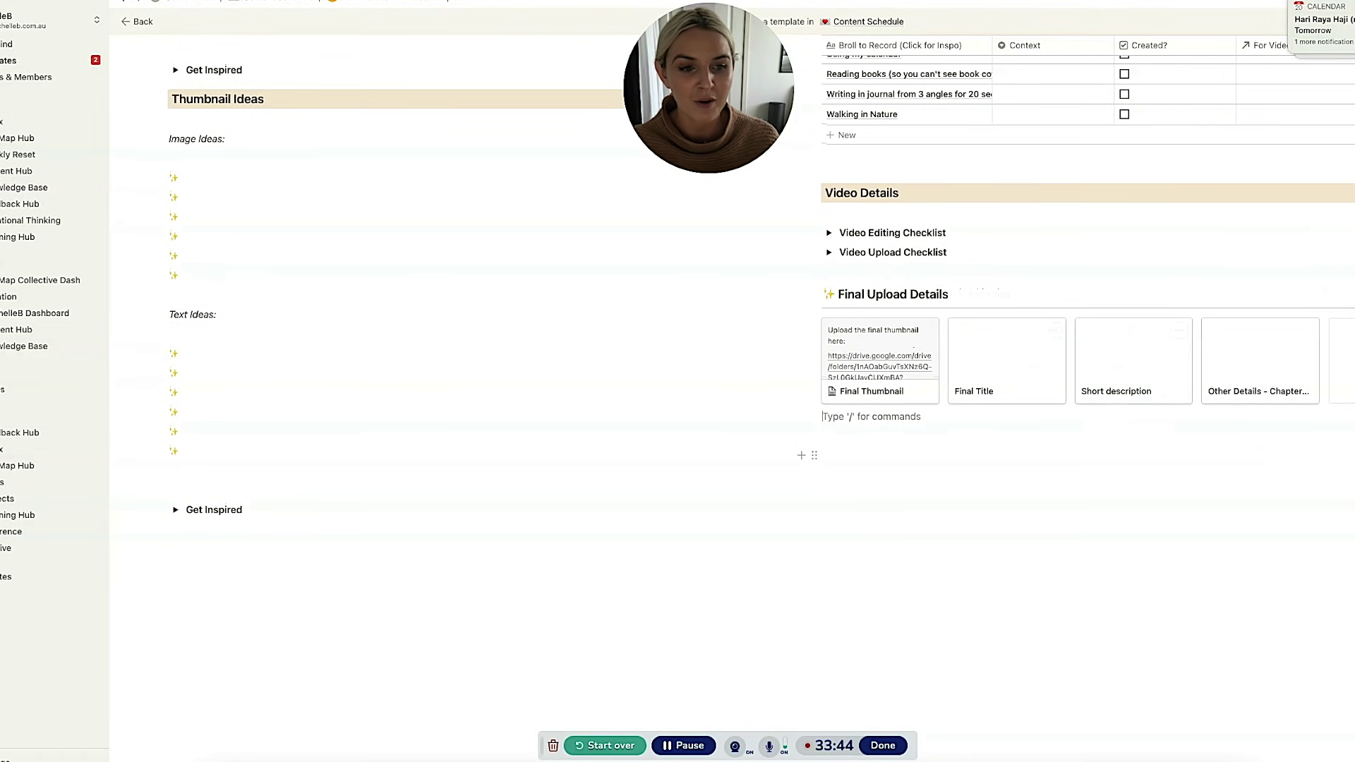
left_click_drag(1045, 453, 832, 272)
left_click(831, 271)
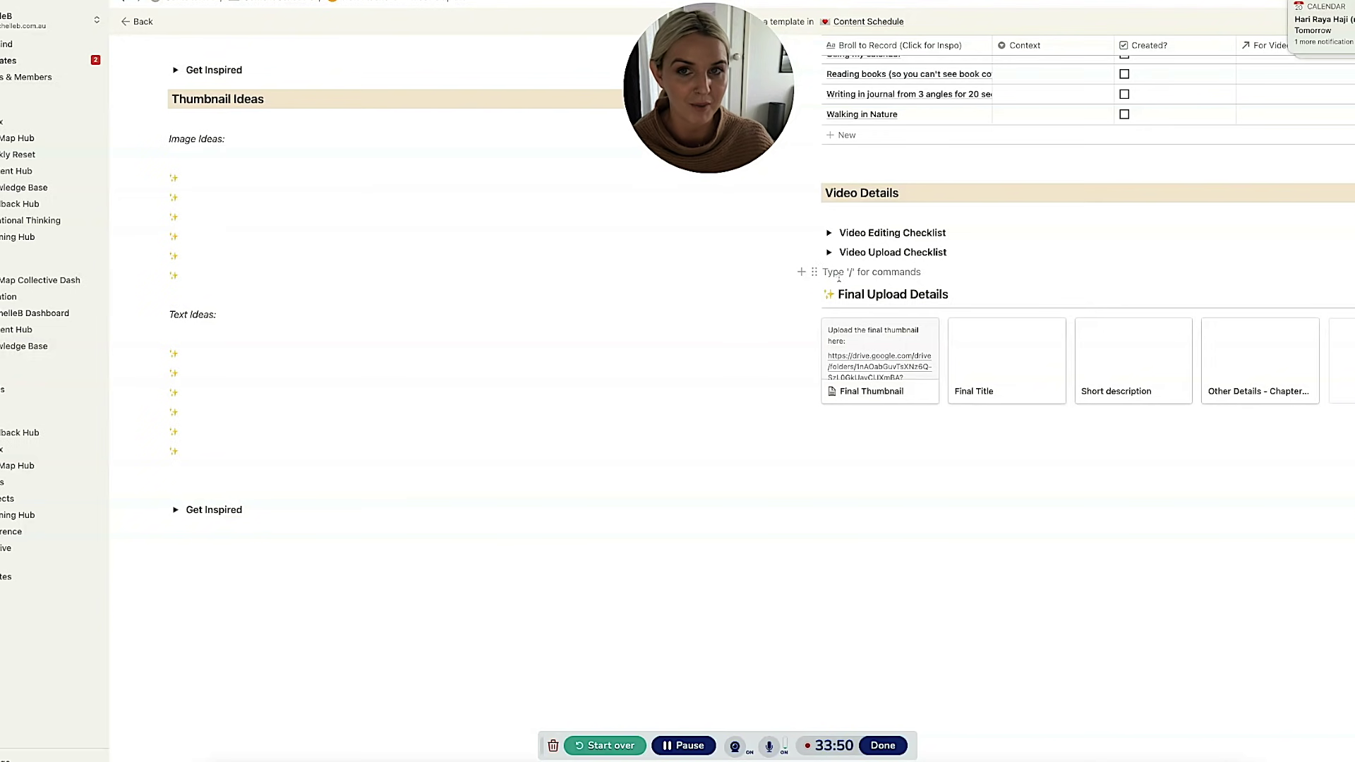
scroll(988, 353, "up", 2)
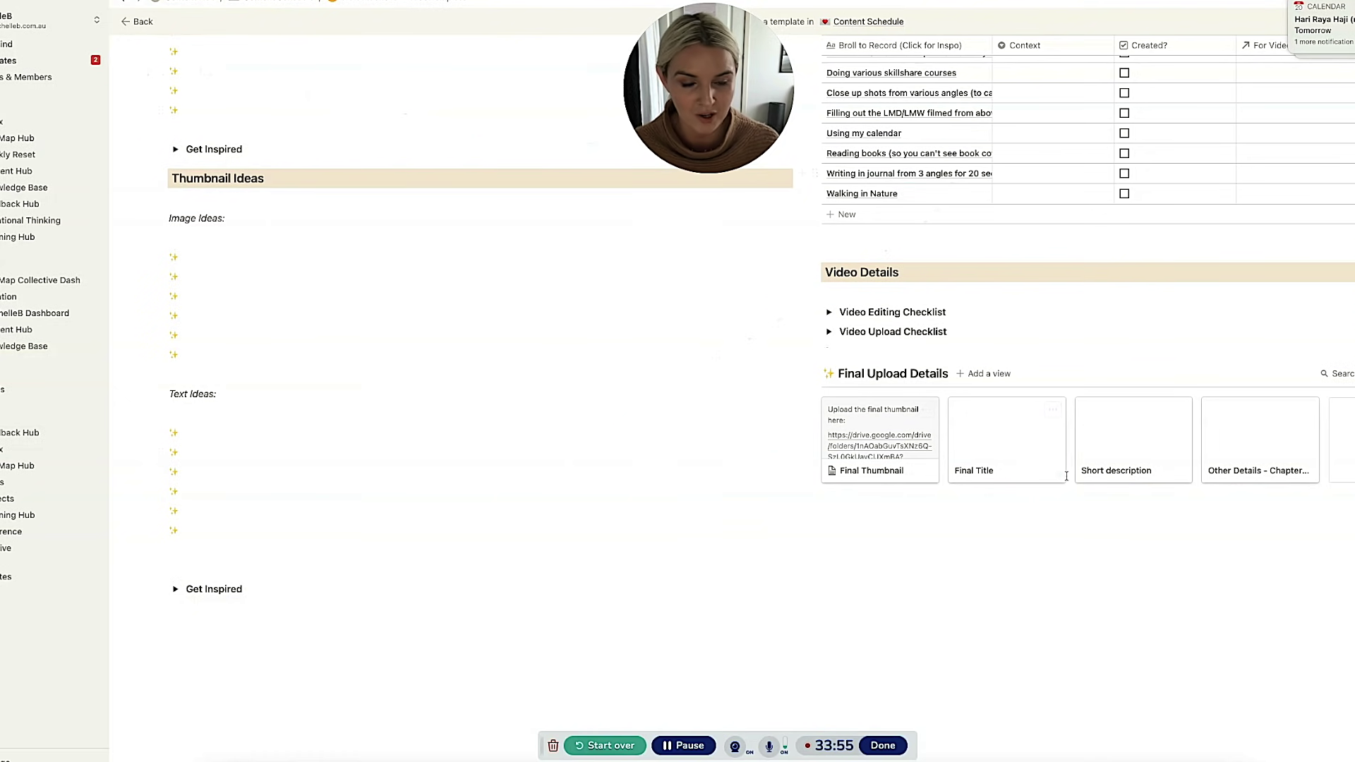
left_click(1035, 544)
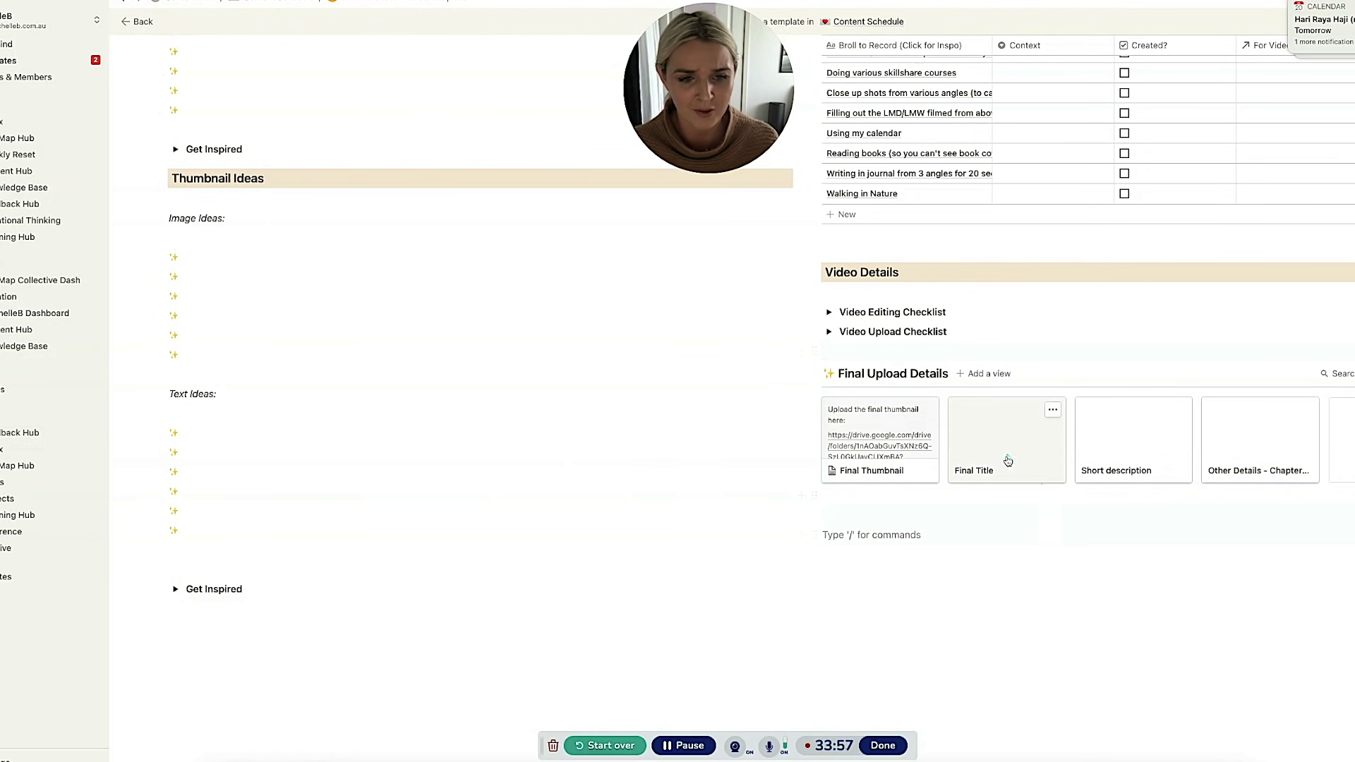
left_click(1168, 477)
left_click(1212, 542)
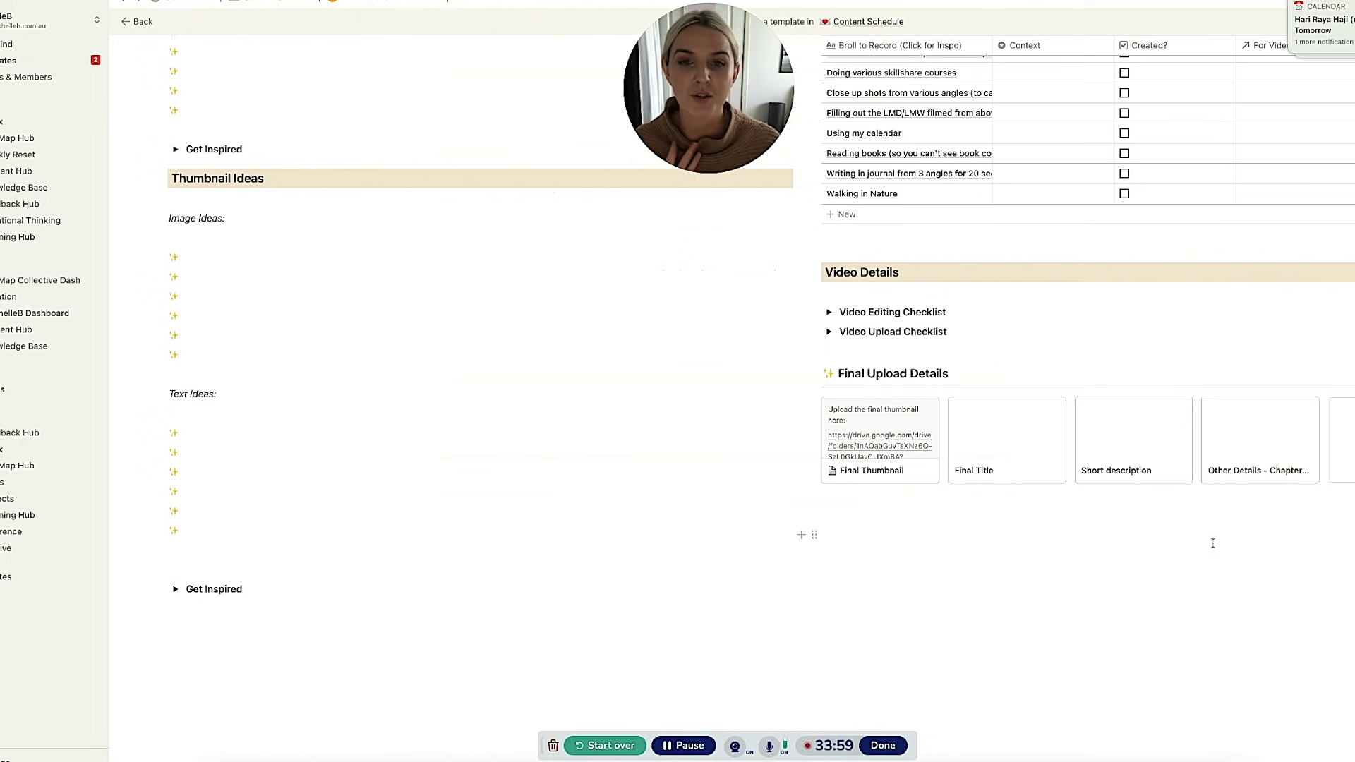
left_click(1250, 444)
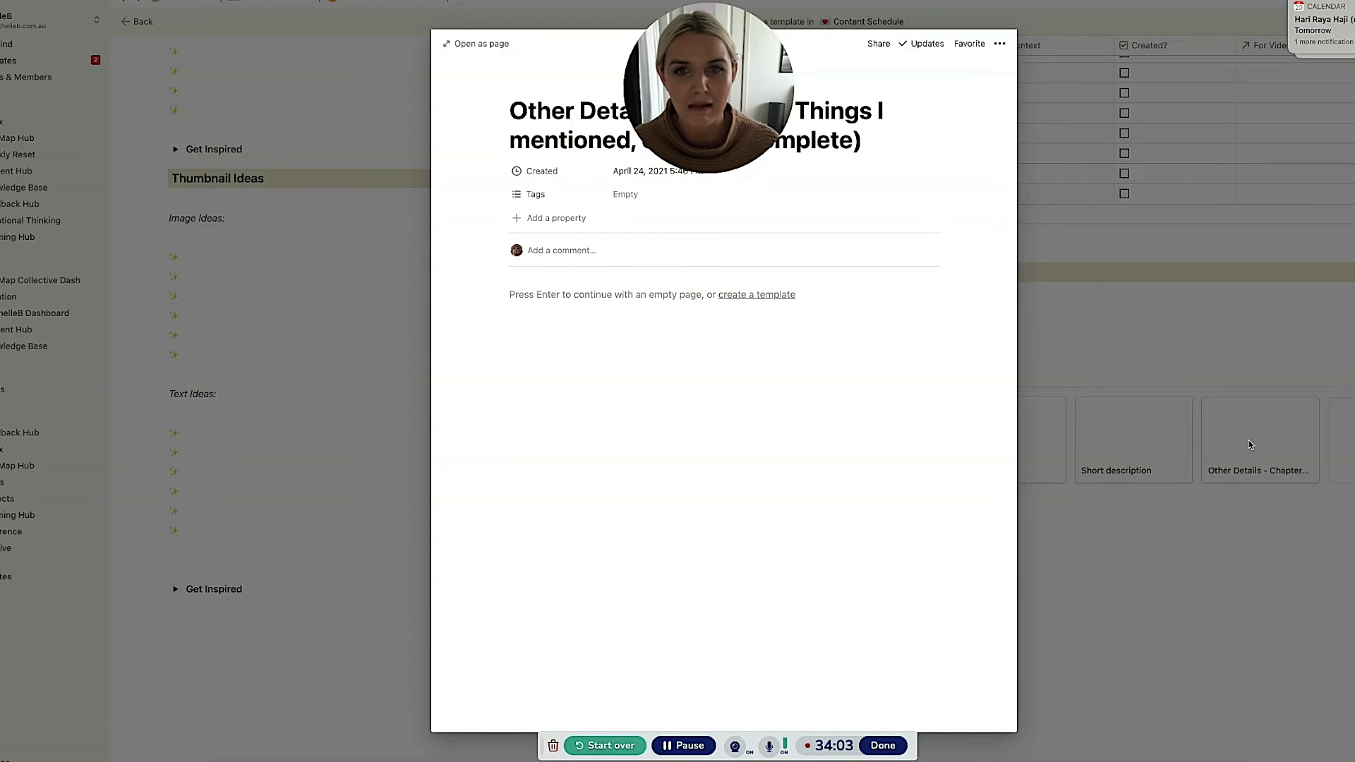
left_click(1250, 443)
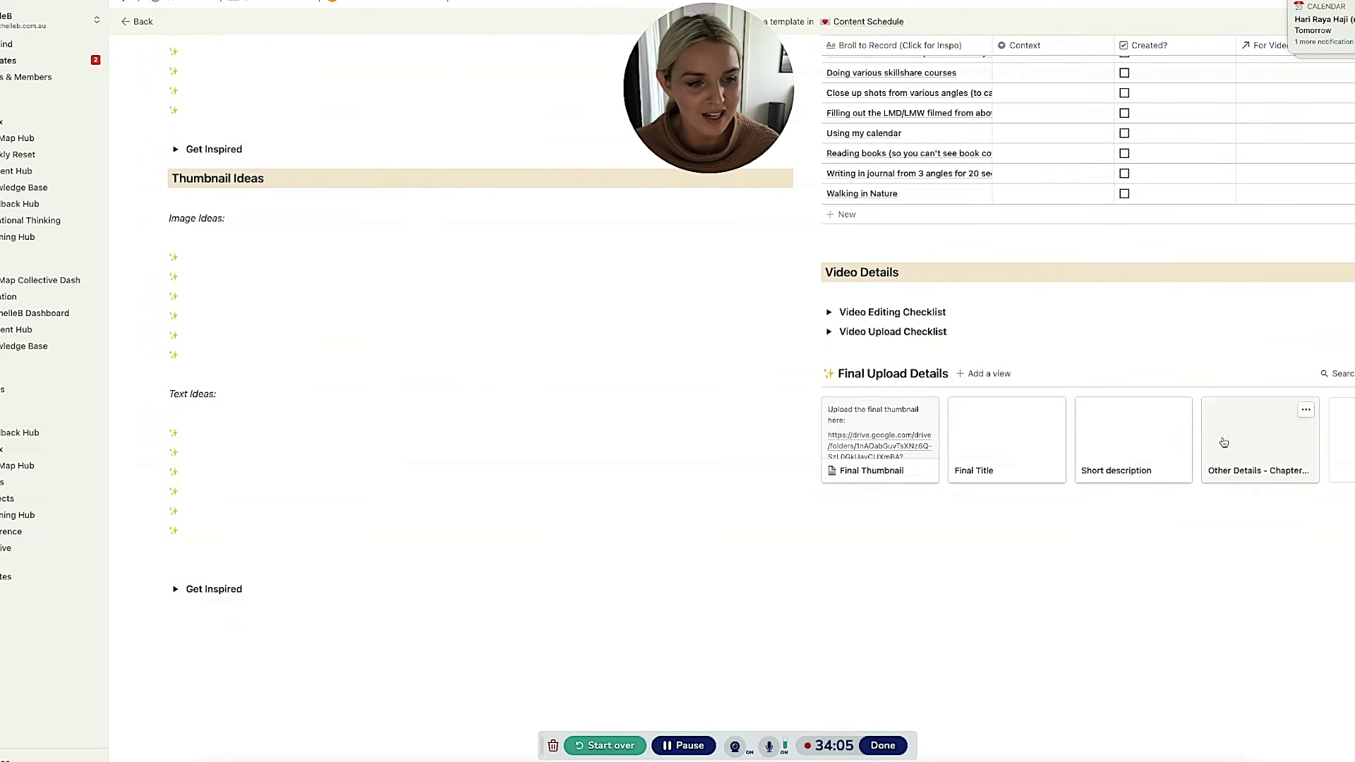
scroll(1223, 442, "up", 2)
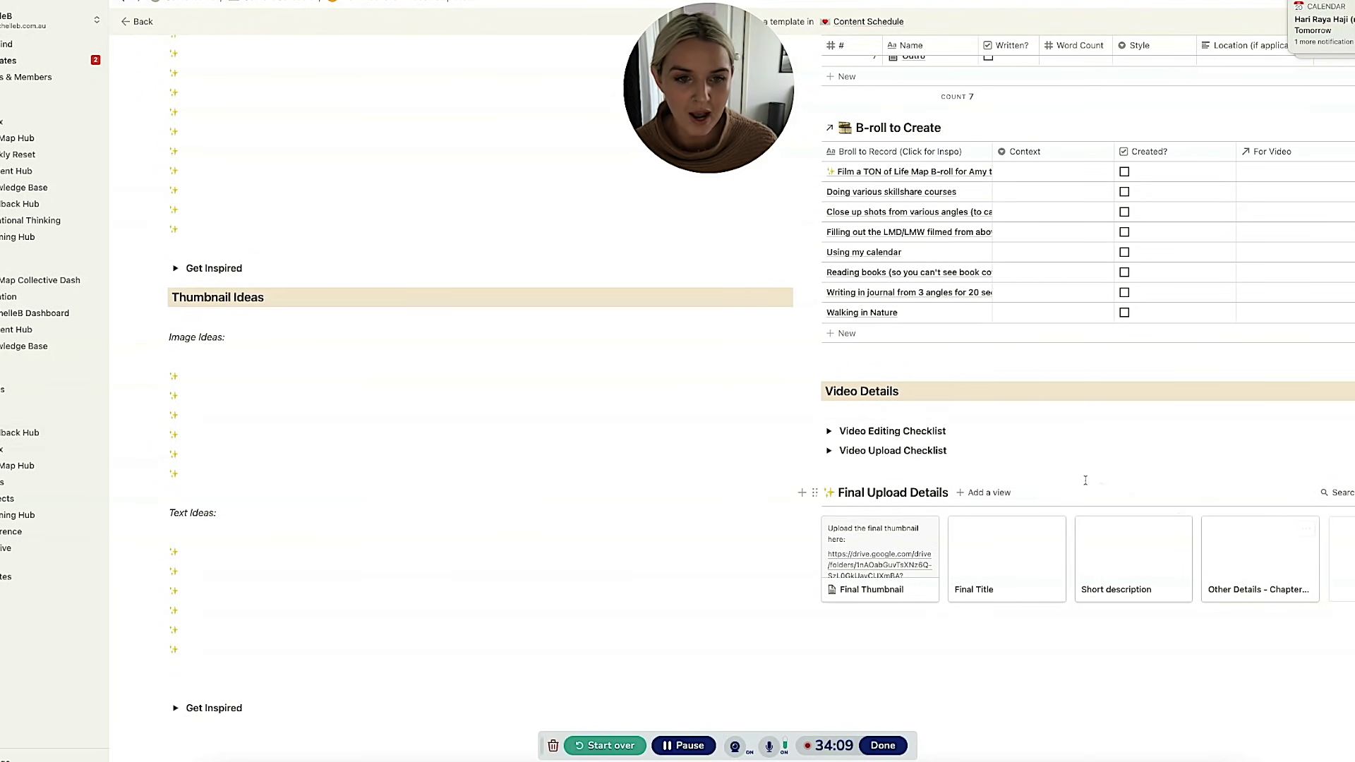
scroll(1085, 481, "up", 15)
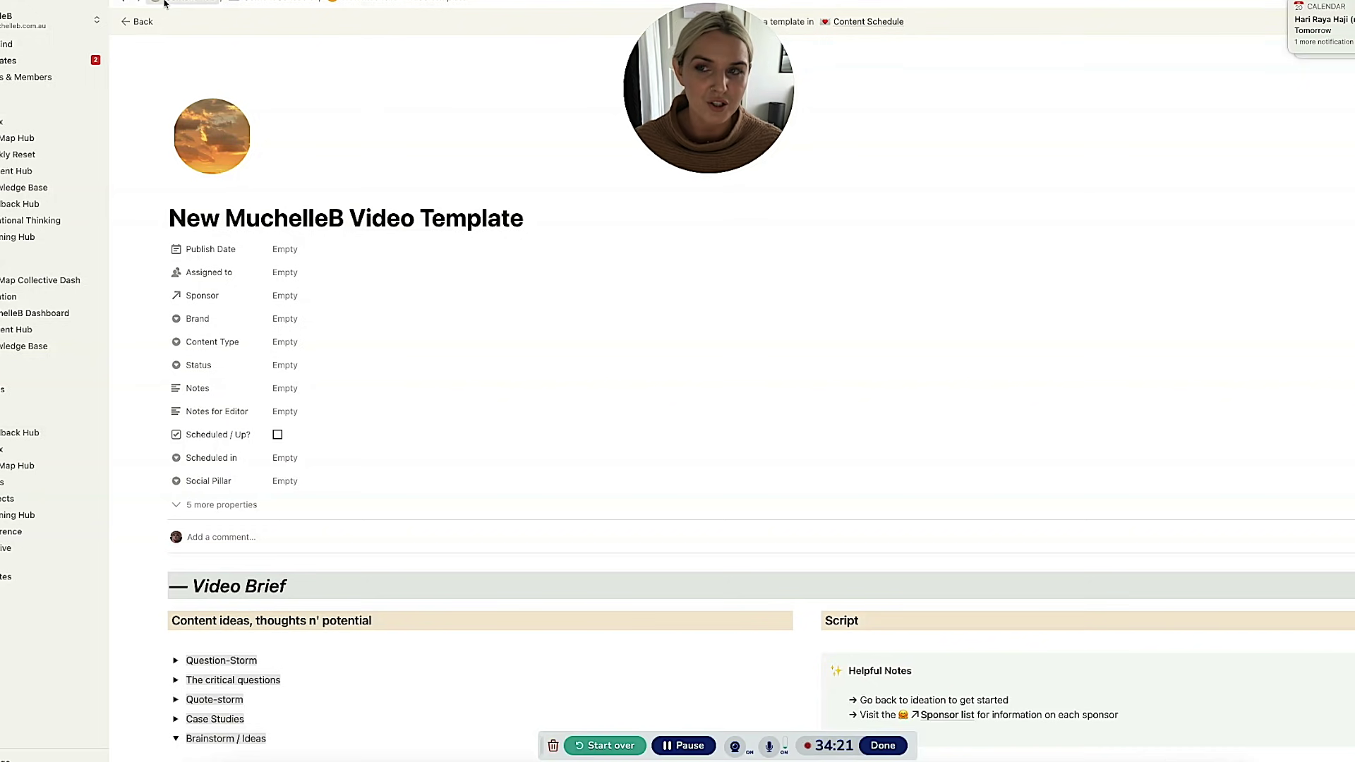
Step: Go back to the Content Hub calendar and open the Intention content brief, reviewing its Title Ideas
left_click(164, 3)
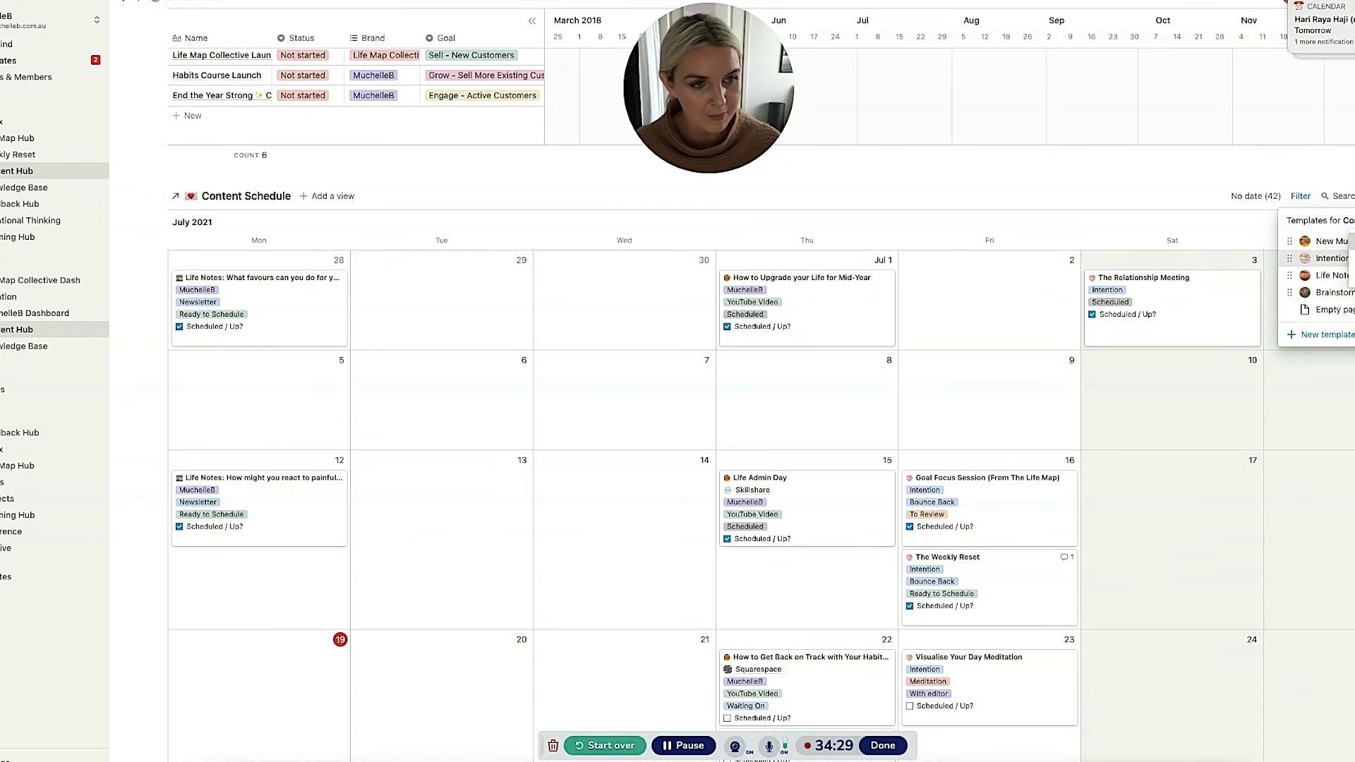
left_click(1330, 258)
scroll(962, 505, "down", 7)
scroll(569, 339, "up", 2)
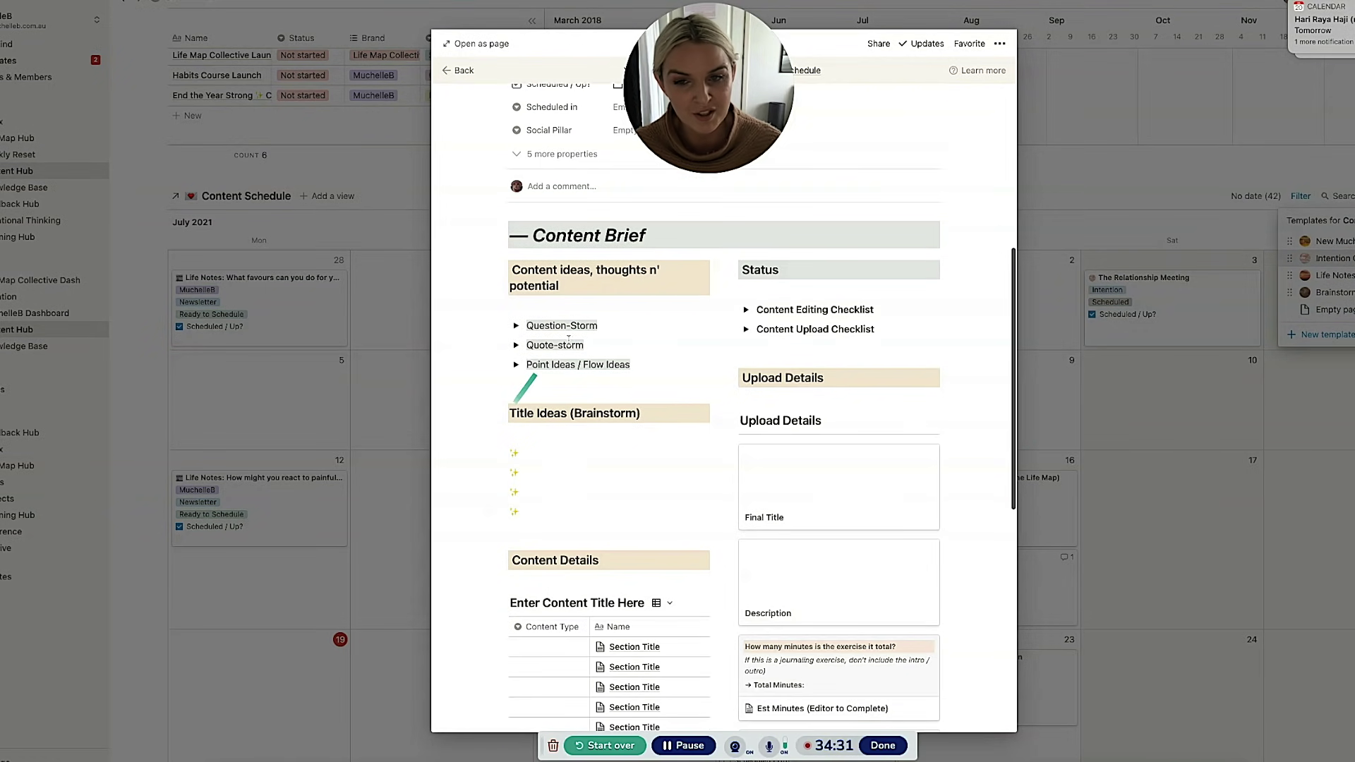
left_click_drag(573, 308, 586, 367)
scroll(586, 367, "down", 2)
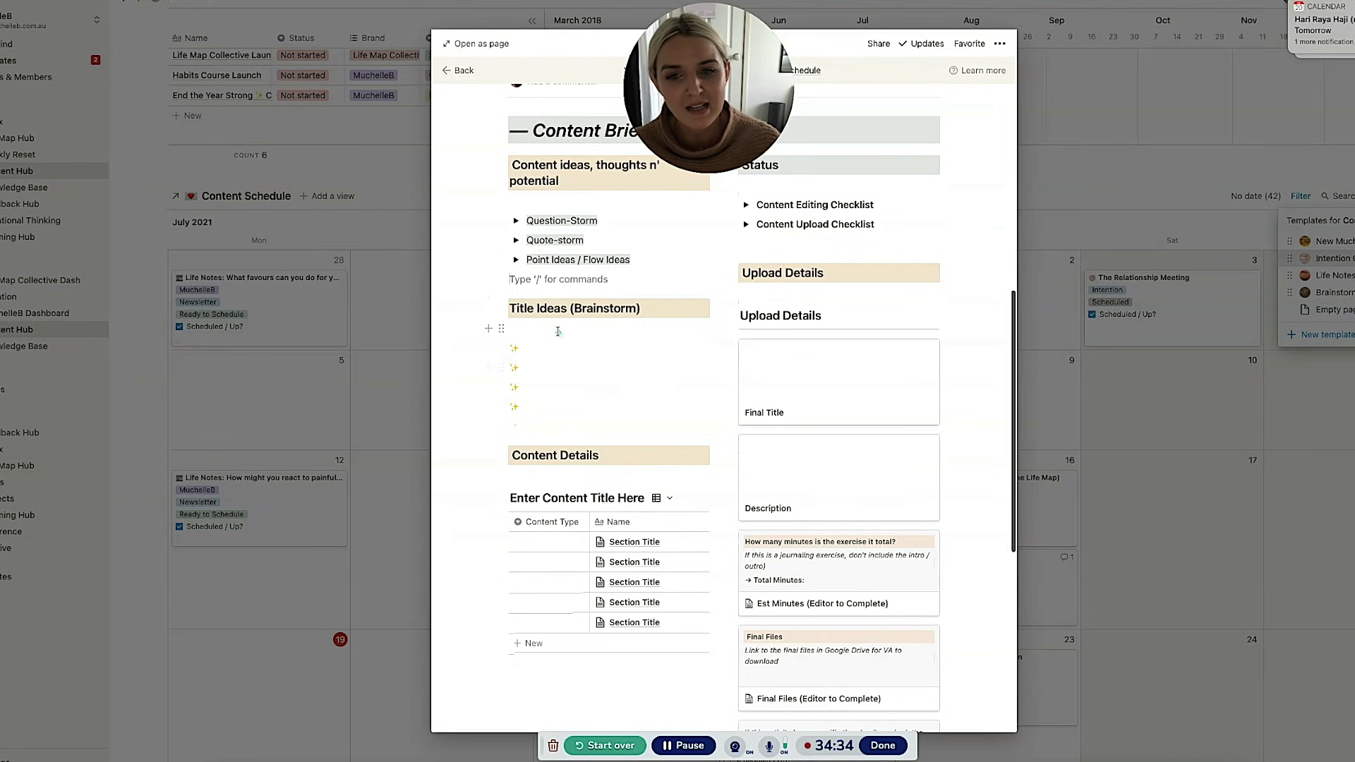
left_click(620, 423)
mouse_move(621, 416)
left_mouse_down()
mouse_move(515, 378)
mouse_move(511, 345)
mouse_move(551, 381)
mouse_move(644, 406)
left_mouse_up()
left_click(643, 406)
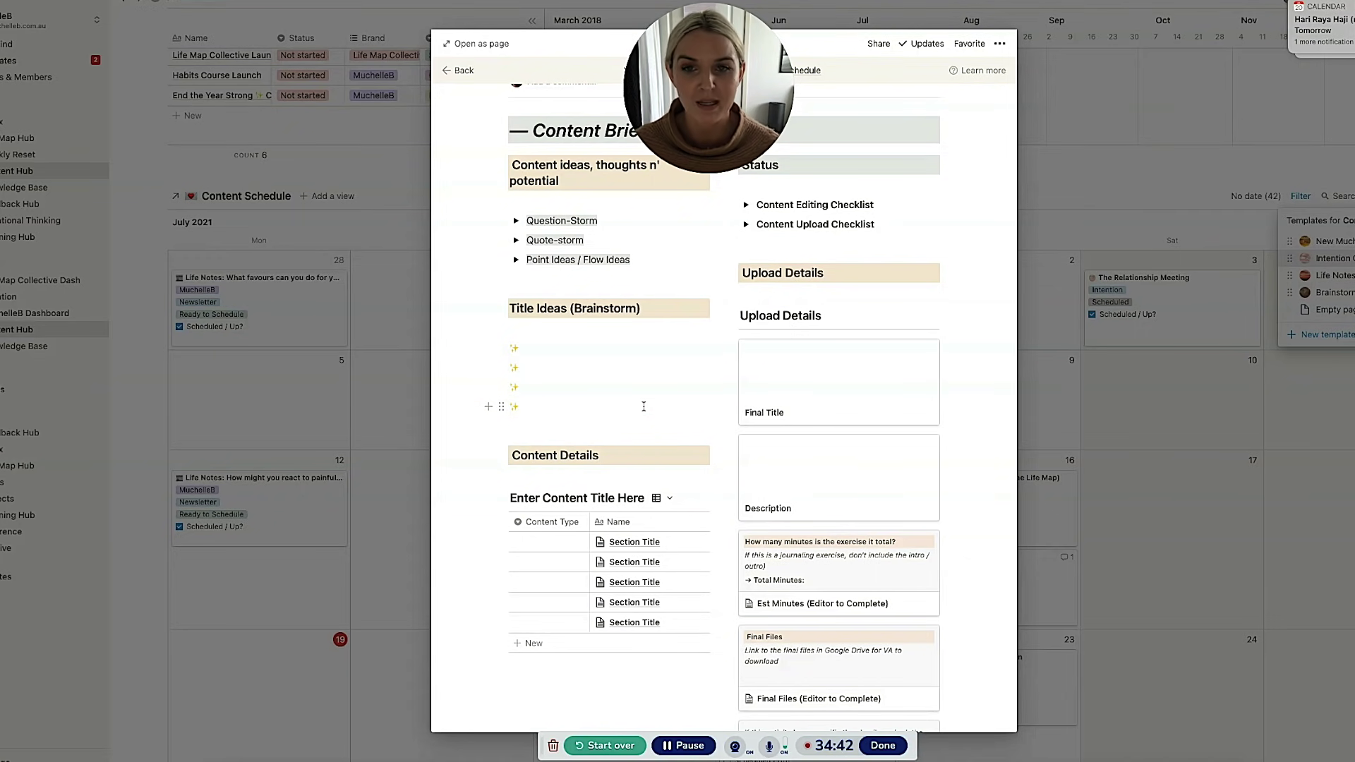
Step: Scroll through the rest of the content brief and close it
scroll(656, 458, "down", 3)
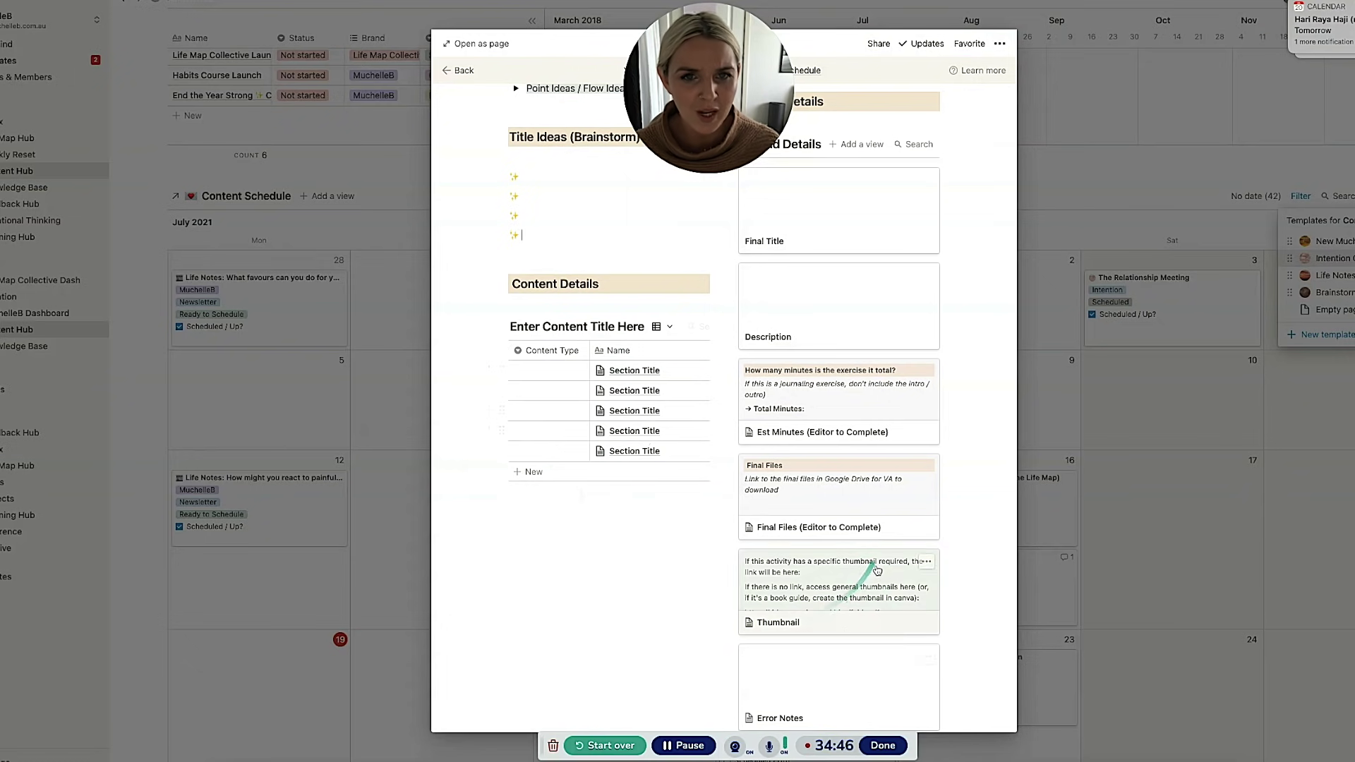
scroll(847, 423, "up", 2)
scroll(776, 459, "down", 4)
scroll(805, 552, "up", 5)
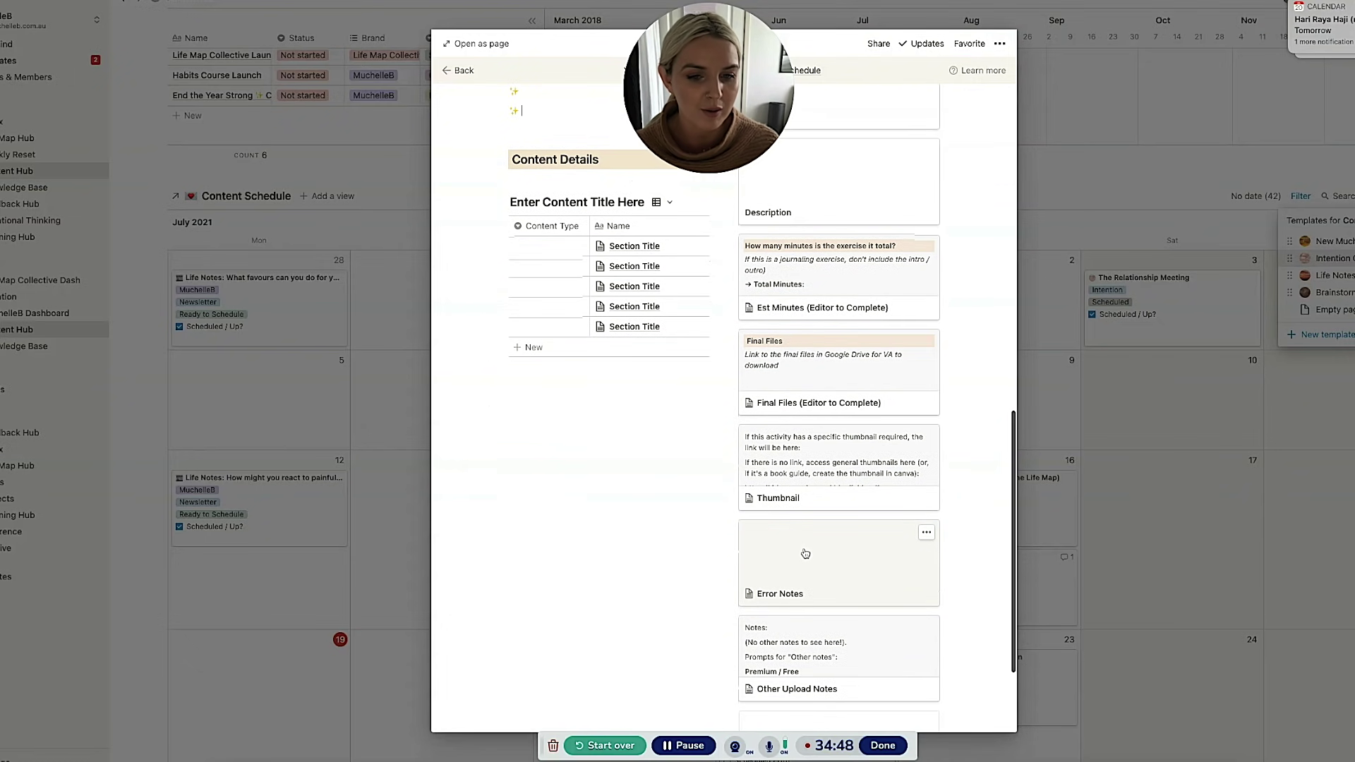
scroll(805, 553, "up", 5)
scroll(883, 347, "down", 10)
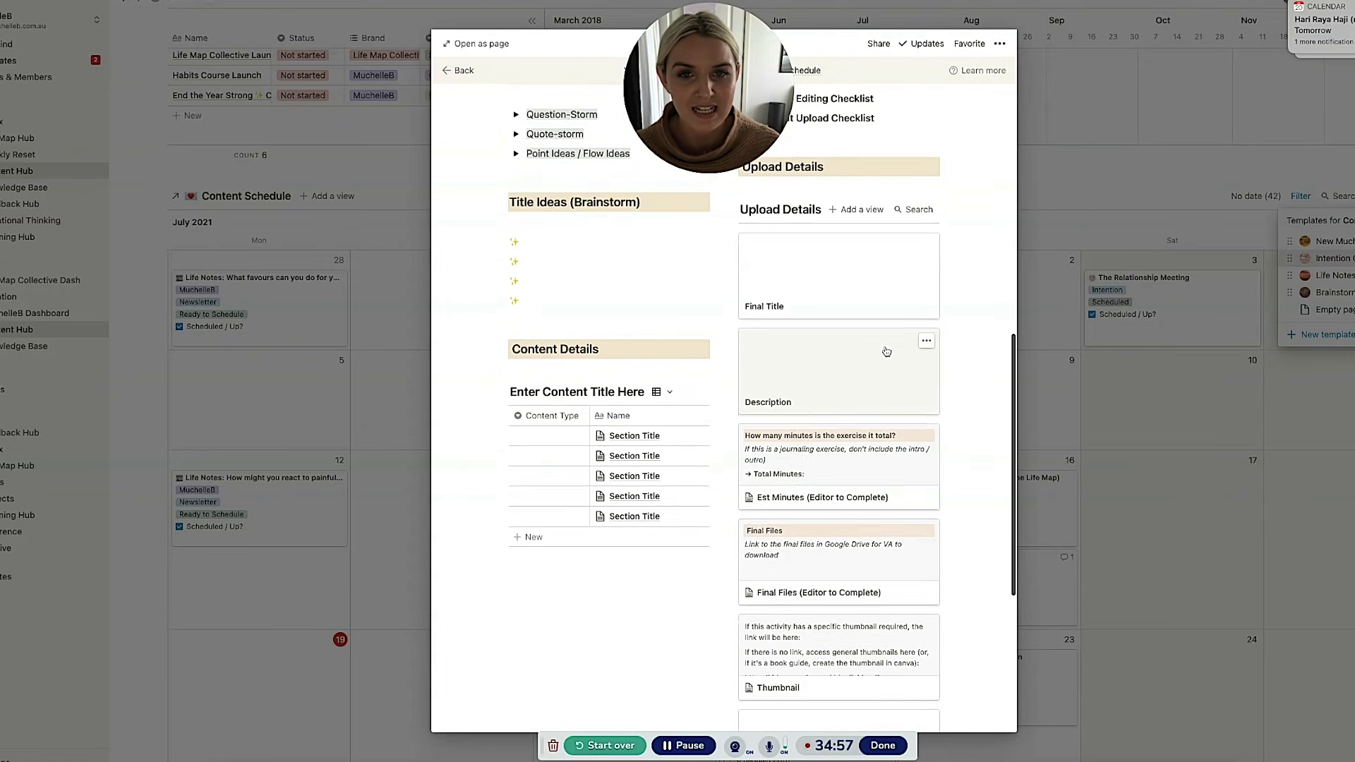
left_click(1231, 422)
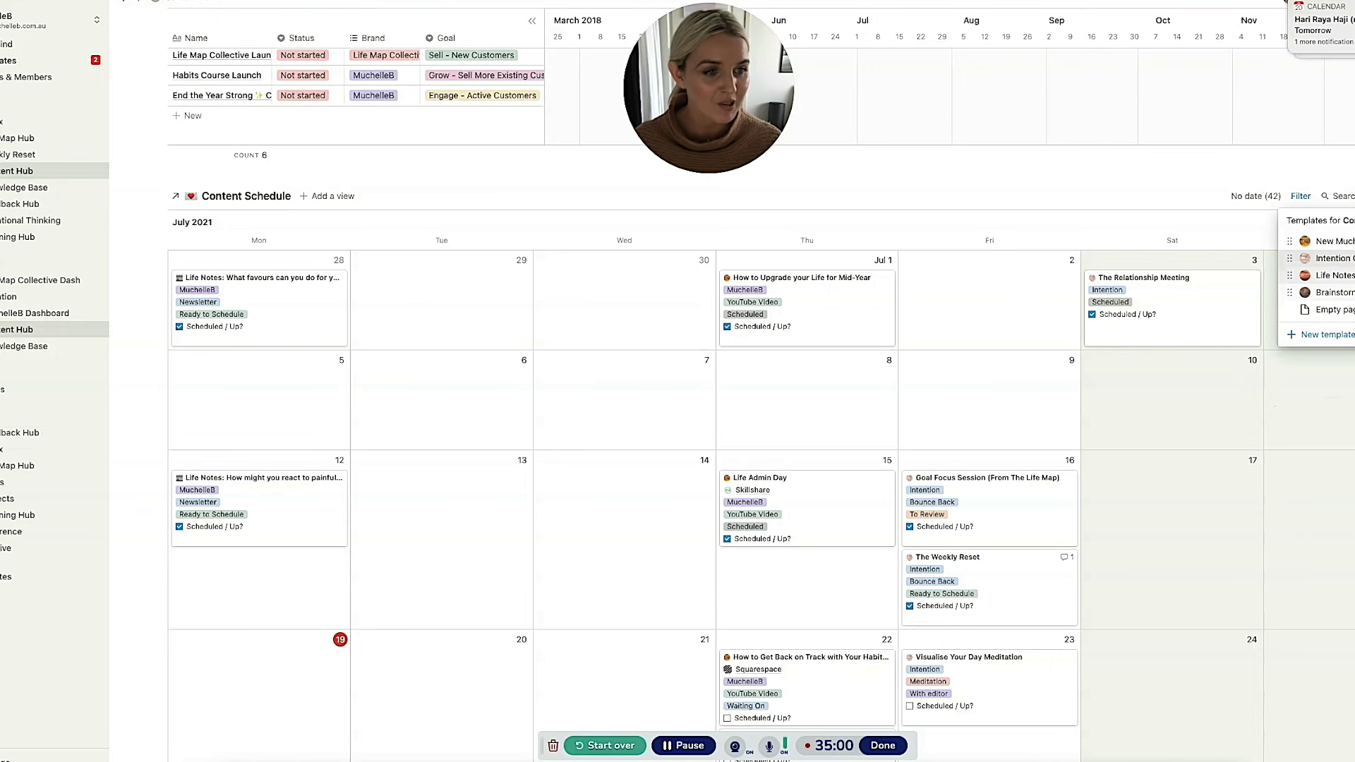
Step: Open the Life Notes newsletter template, review its body blocks, and close it
left_click(1327, 275)
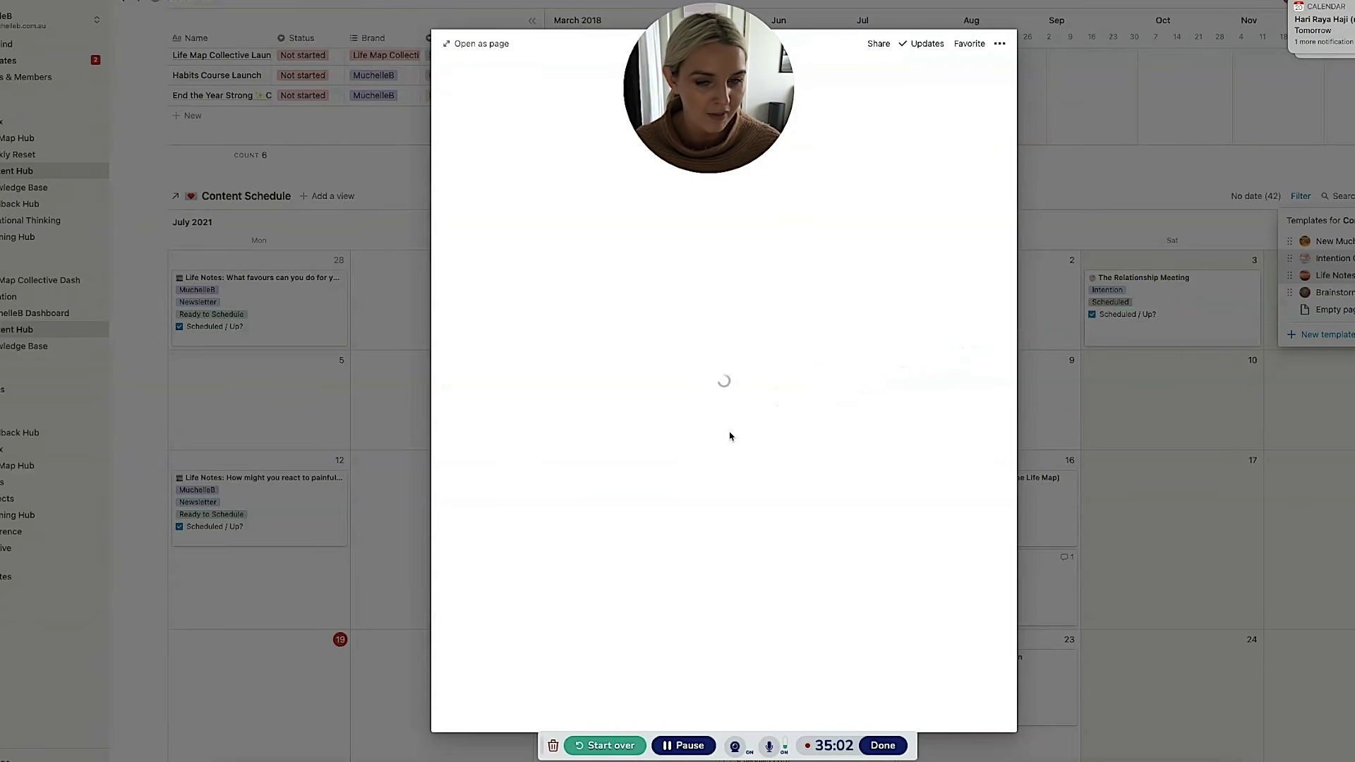
scroll(730, 437, "down", 5)
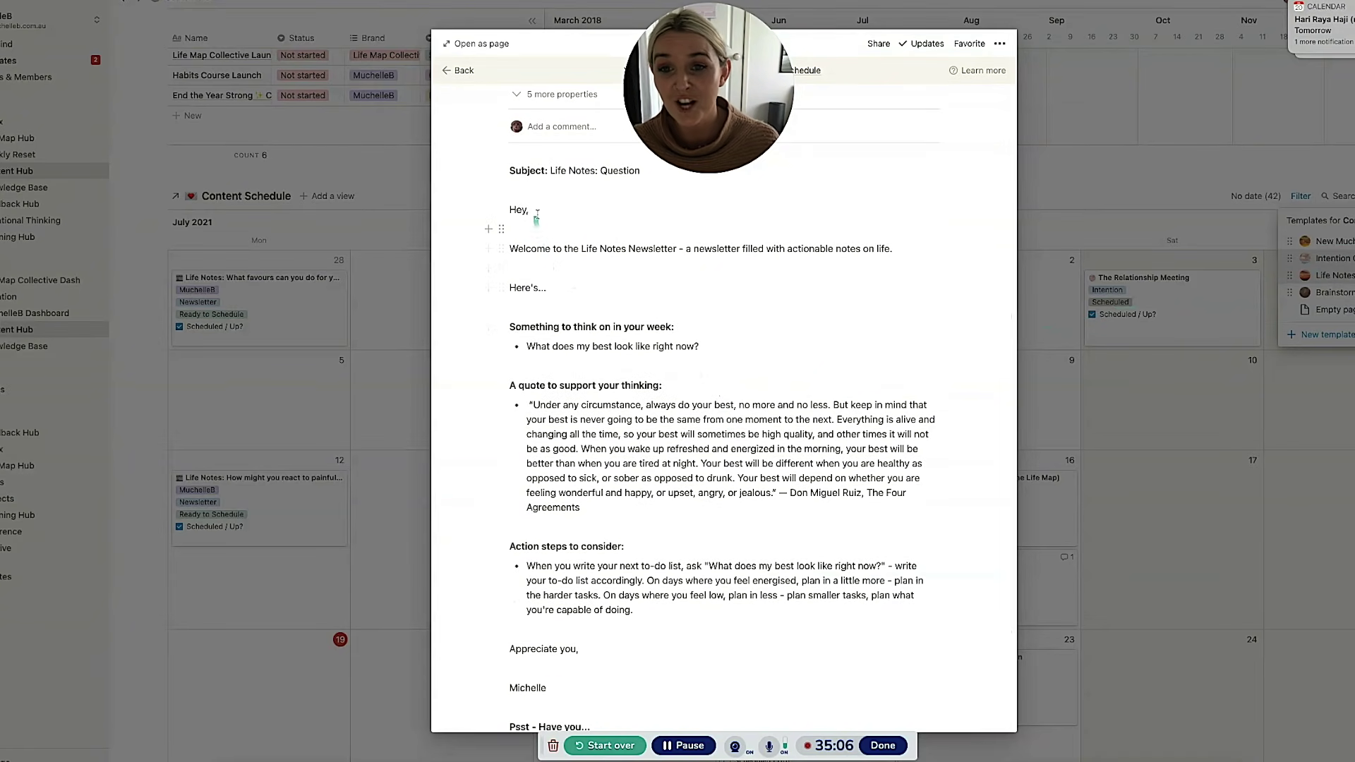
left_click_drag(537, 215, 586, 652)
left_click(776, 514)
scroll(776, 514, "up", 3)
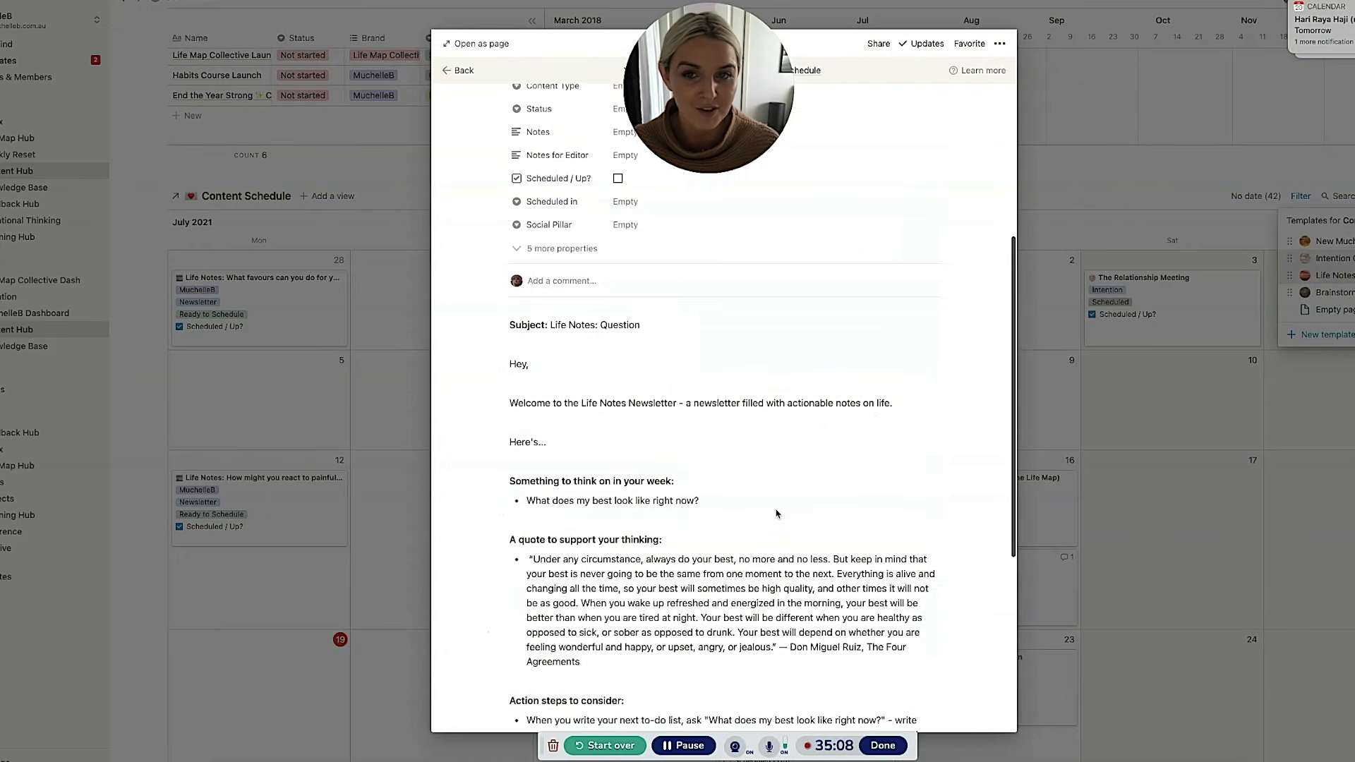
scroll(776, 514, "up", 3)
left_click(1308, 475)
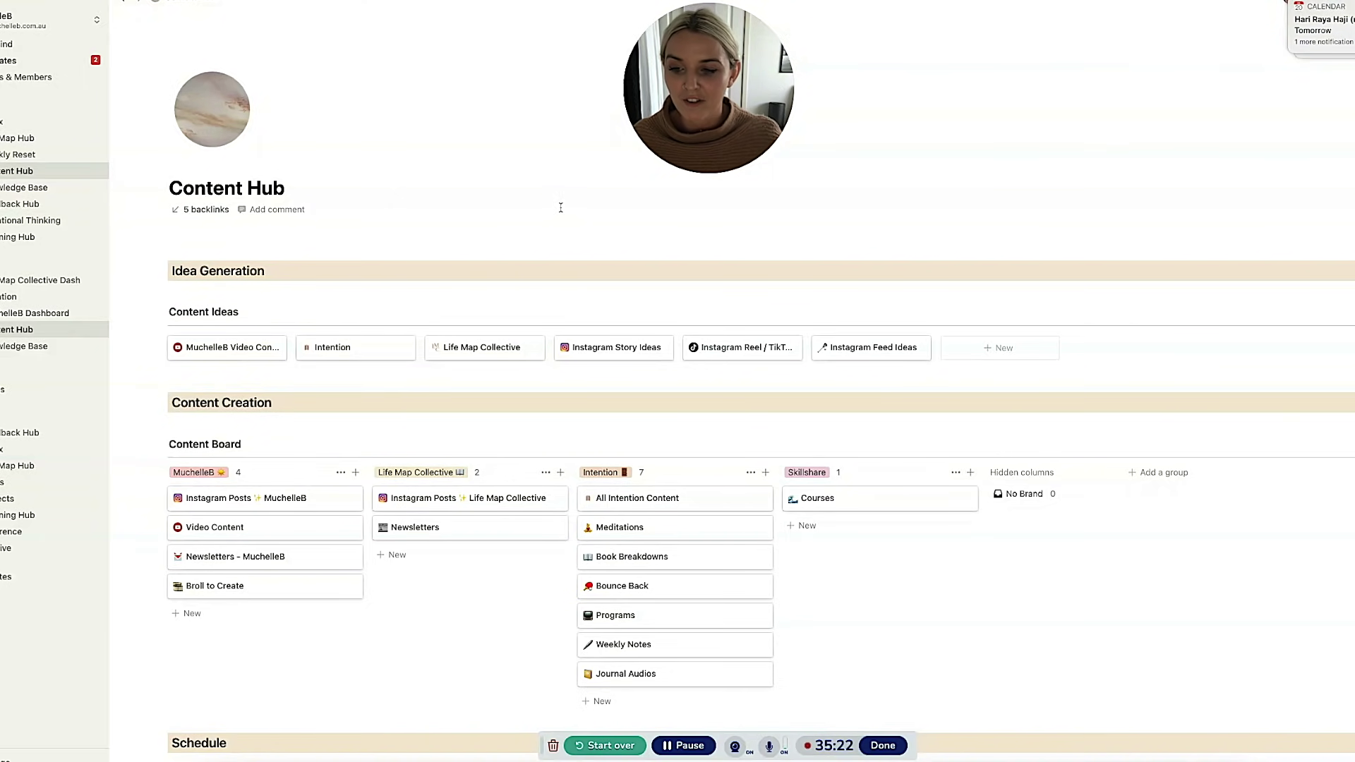
Step: Scroll the Content Hub calendar, then switch to the Knowledge Base page
scroll(560, 208, "down", 10)
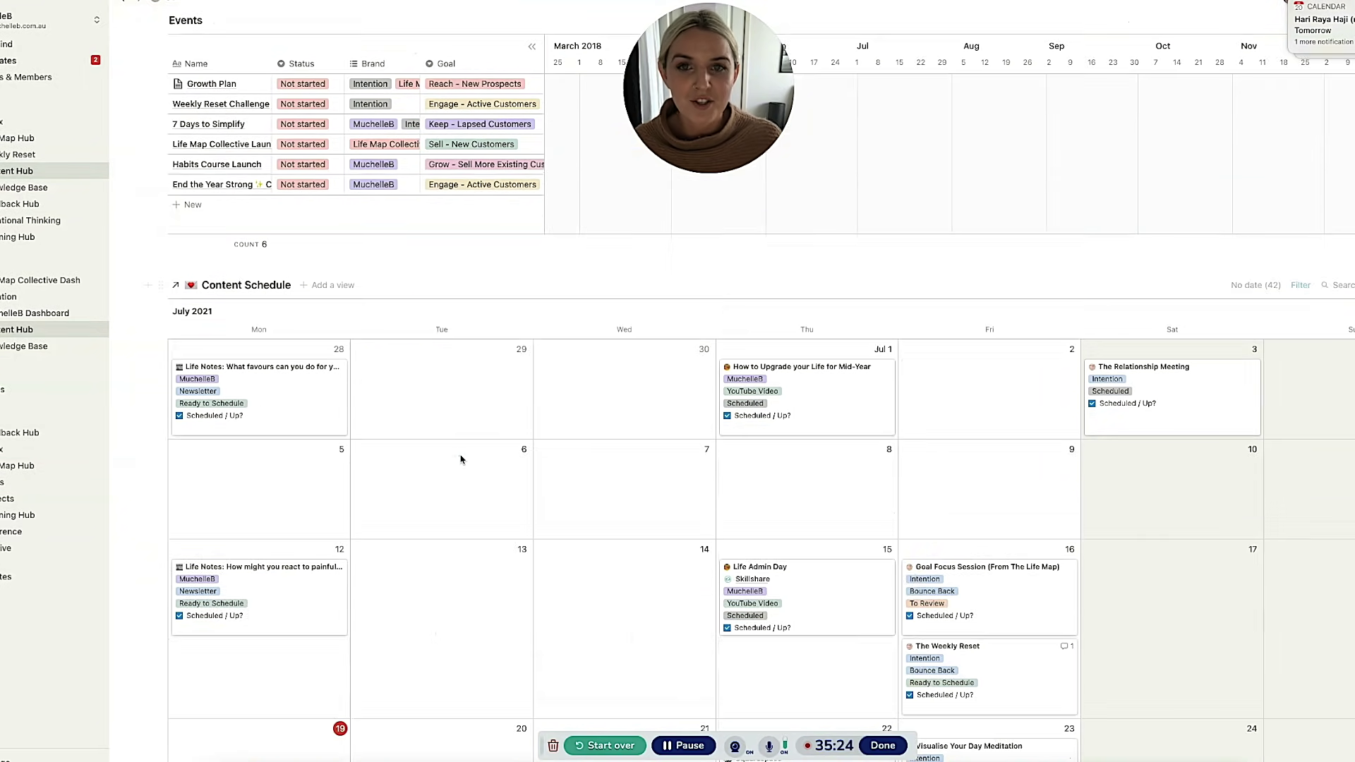
scroll(460, 460, "down", 5)
scroll(460, 460, "up", 15)
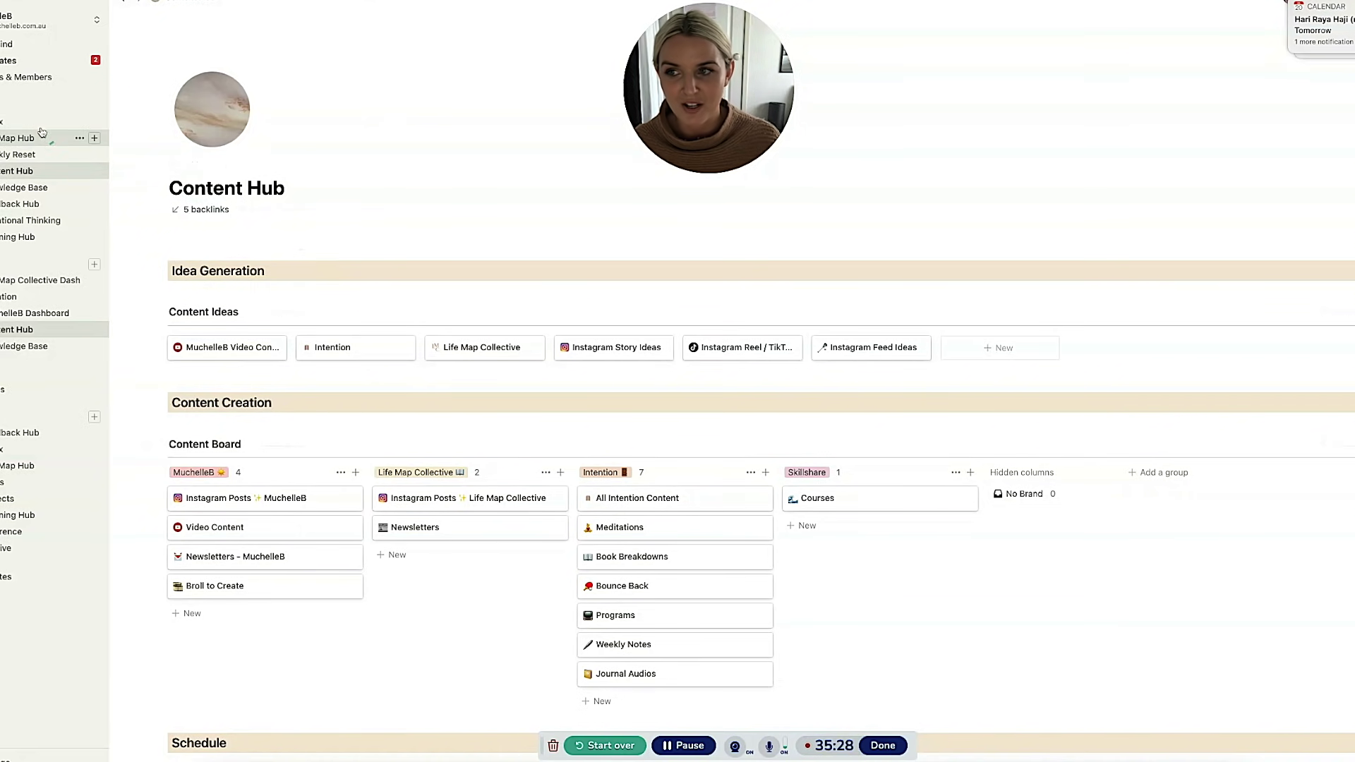
left_click(7, 348)
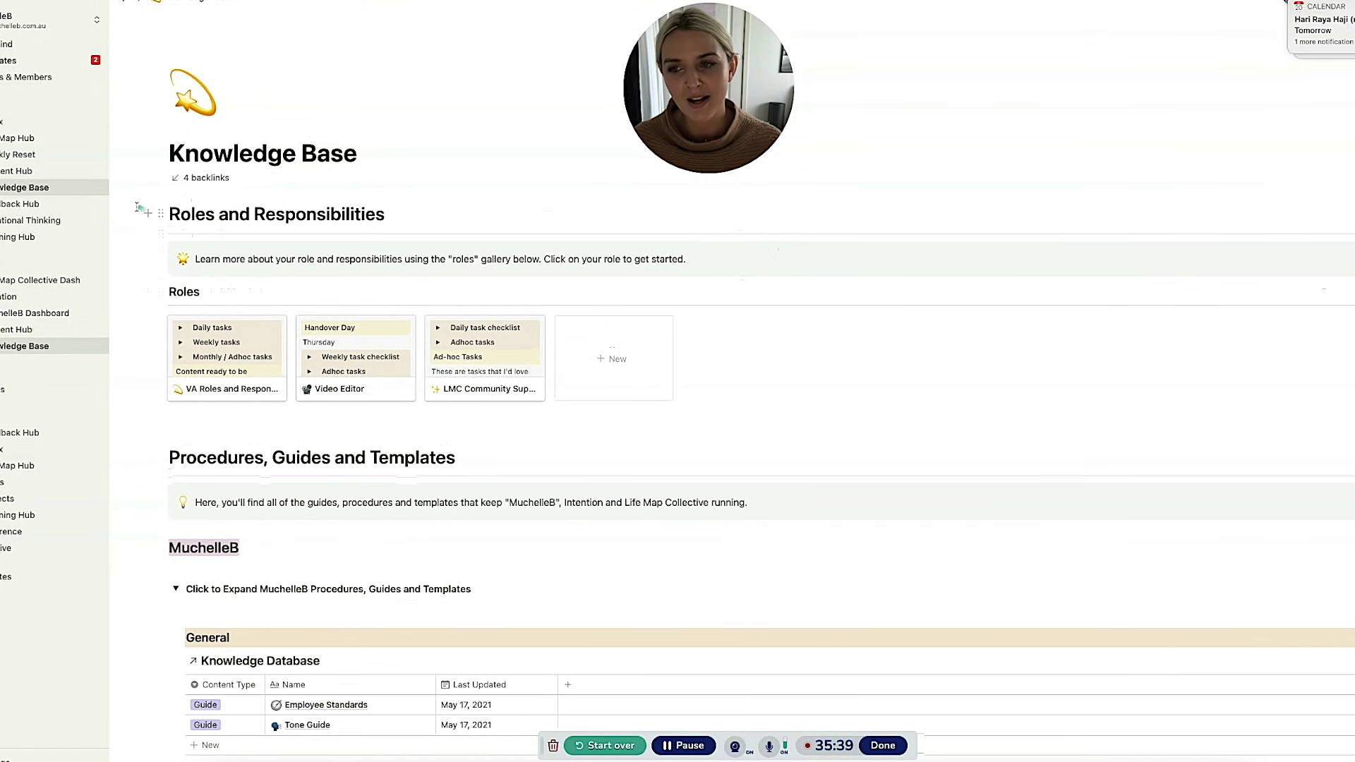
left_click_drag(130, 209, 343, 304)
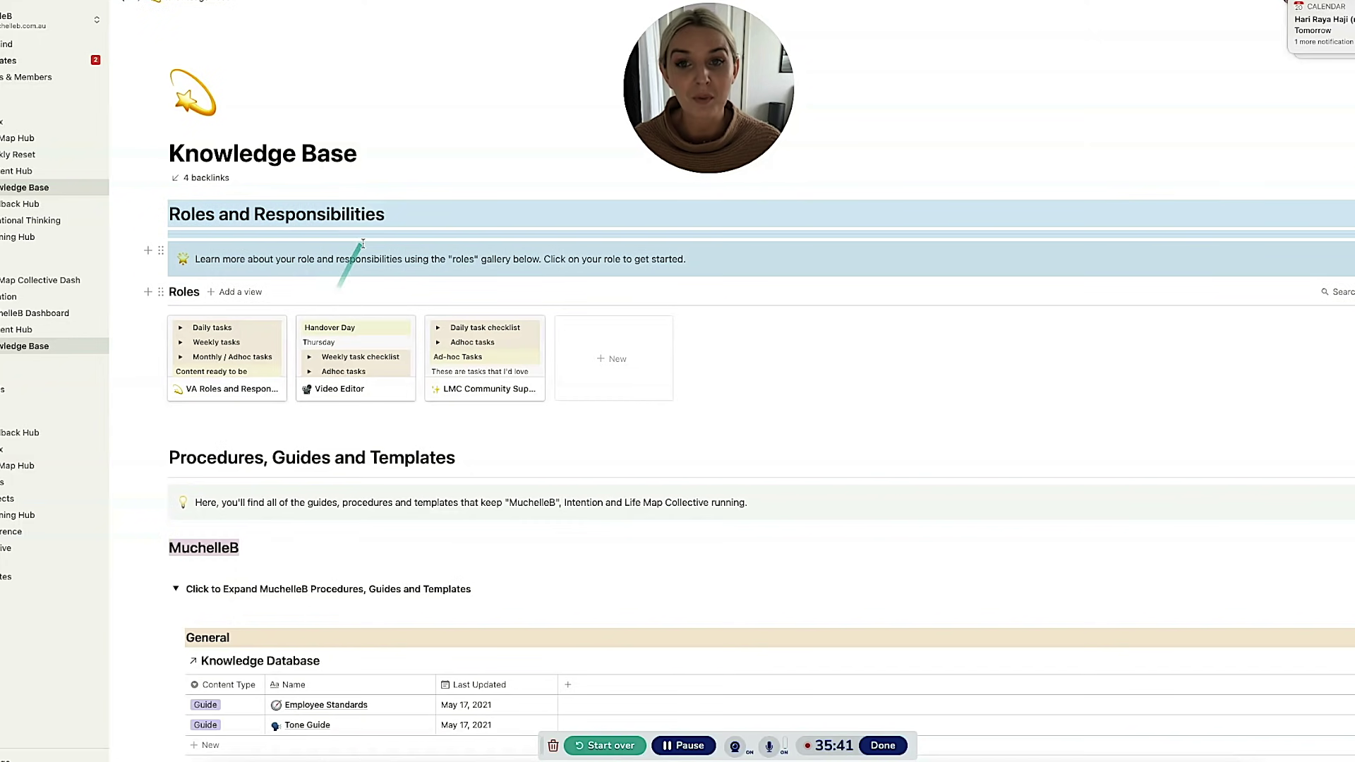
left_click(458, 262)
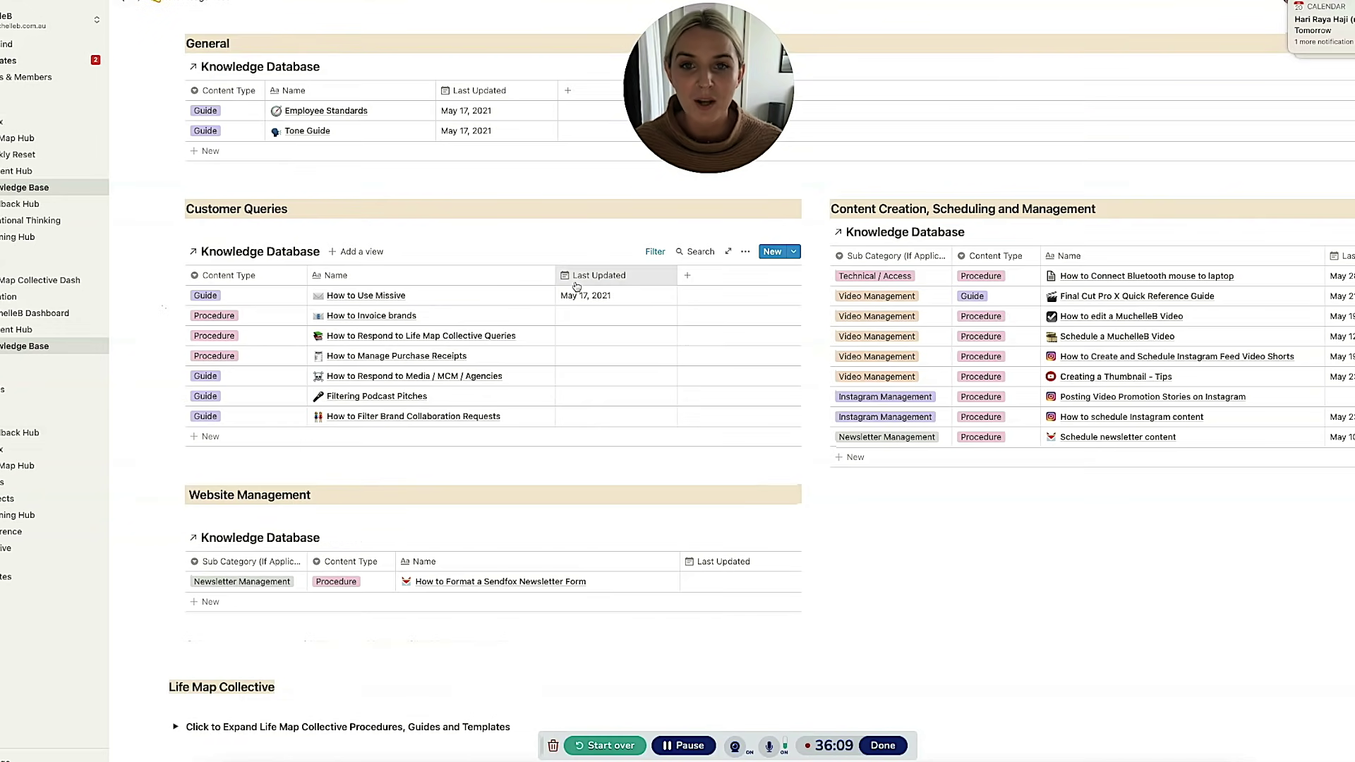
scroll(528, 334, "up", 5)
scroll(528, 334, "up", 3)
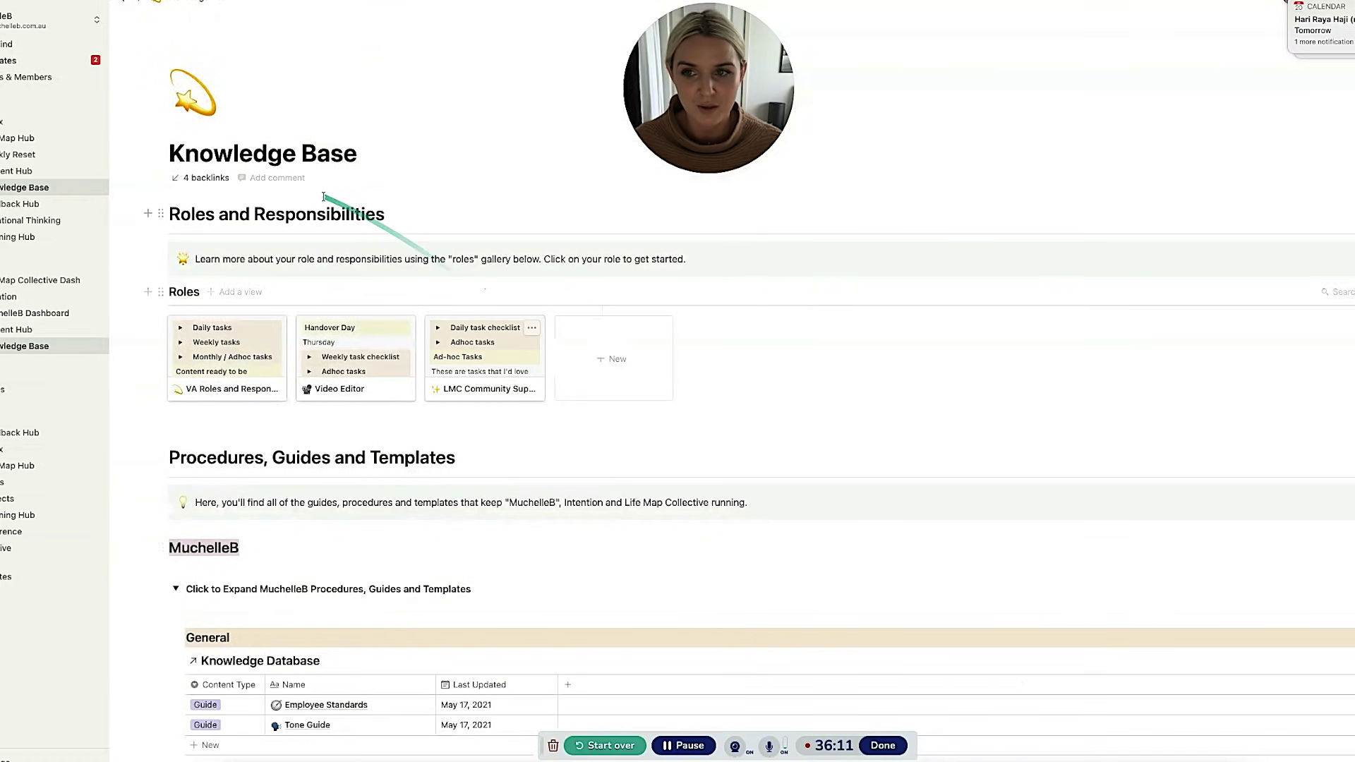
scroll(364, 234, "down", 1)
scroll(364, 234, "down", 2)
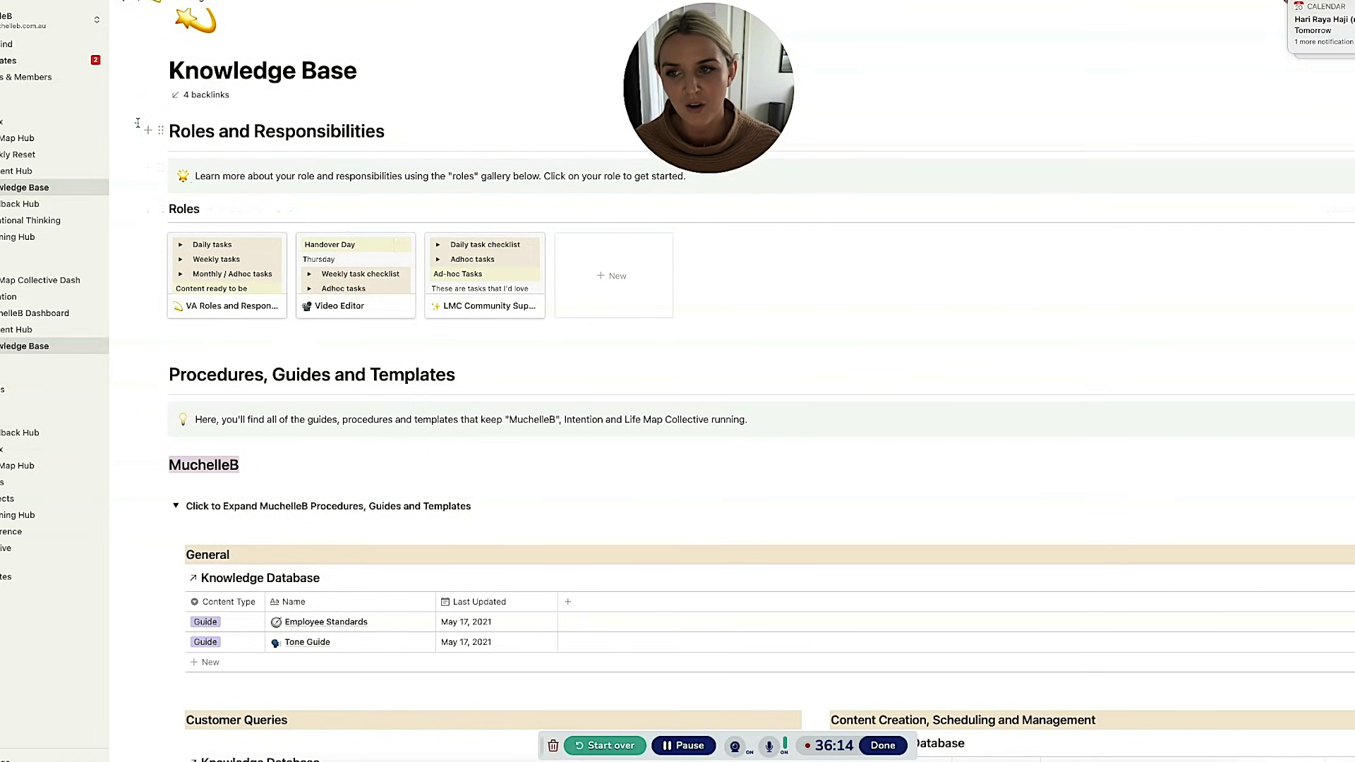
left_click(360, 293)
left_click(487, 44)
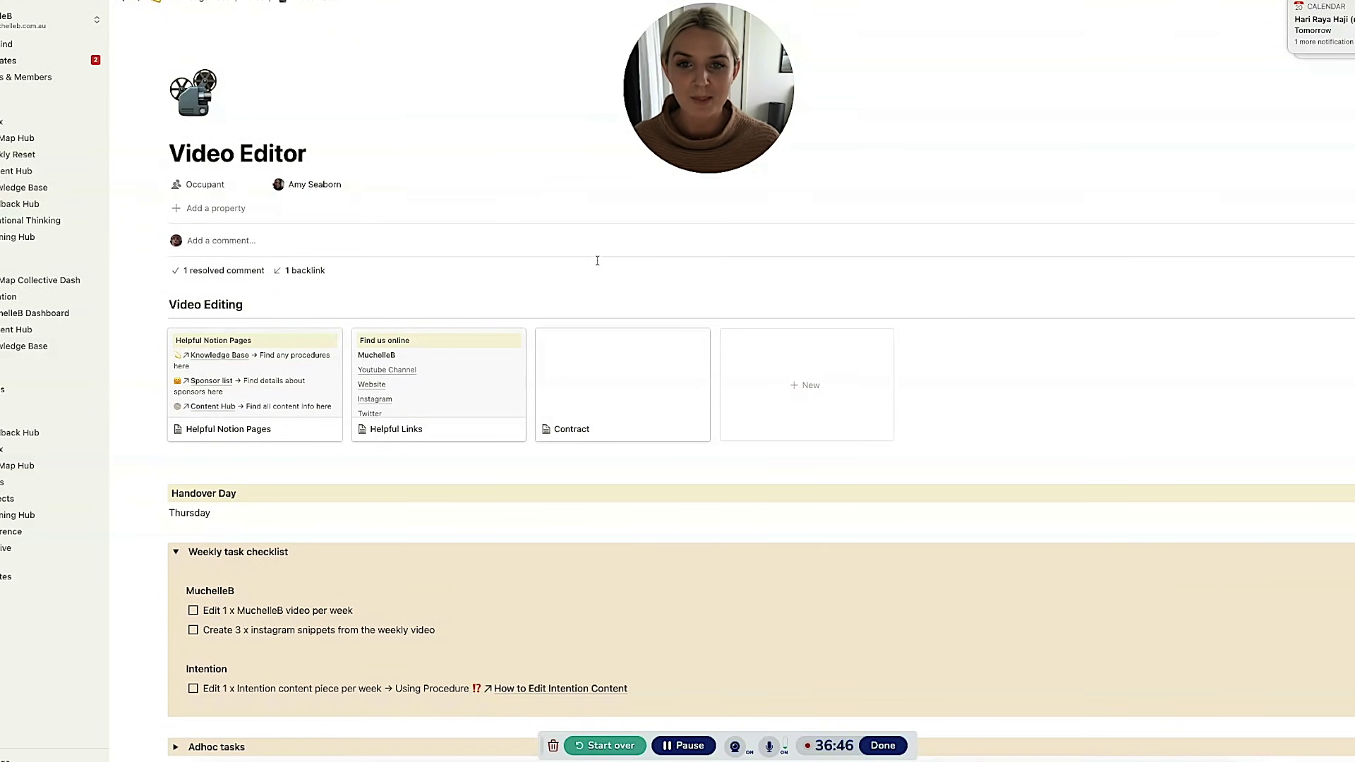
scroll(597, 261, "down", 2)
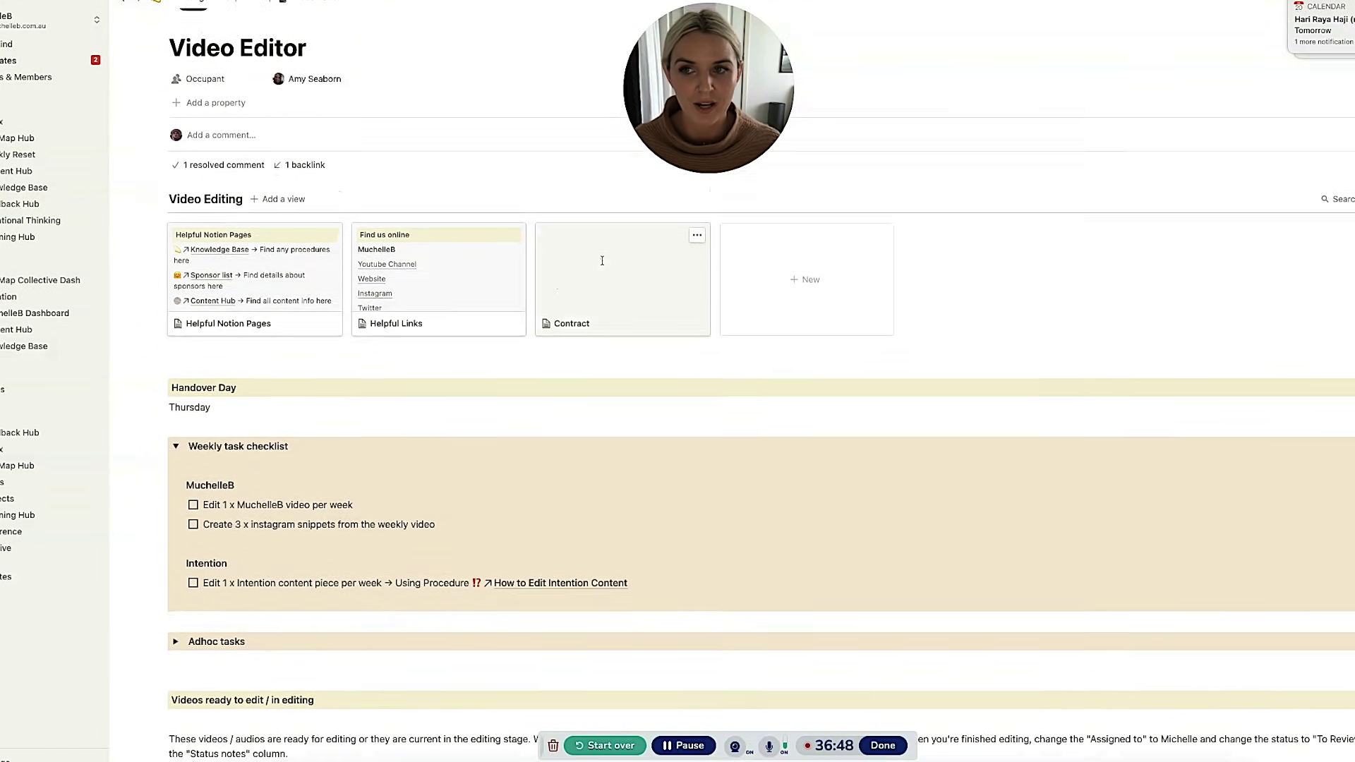
scroll(585, 305, "down", 5)
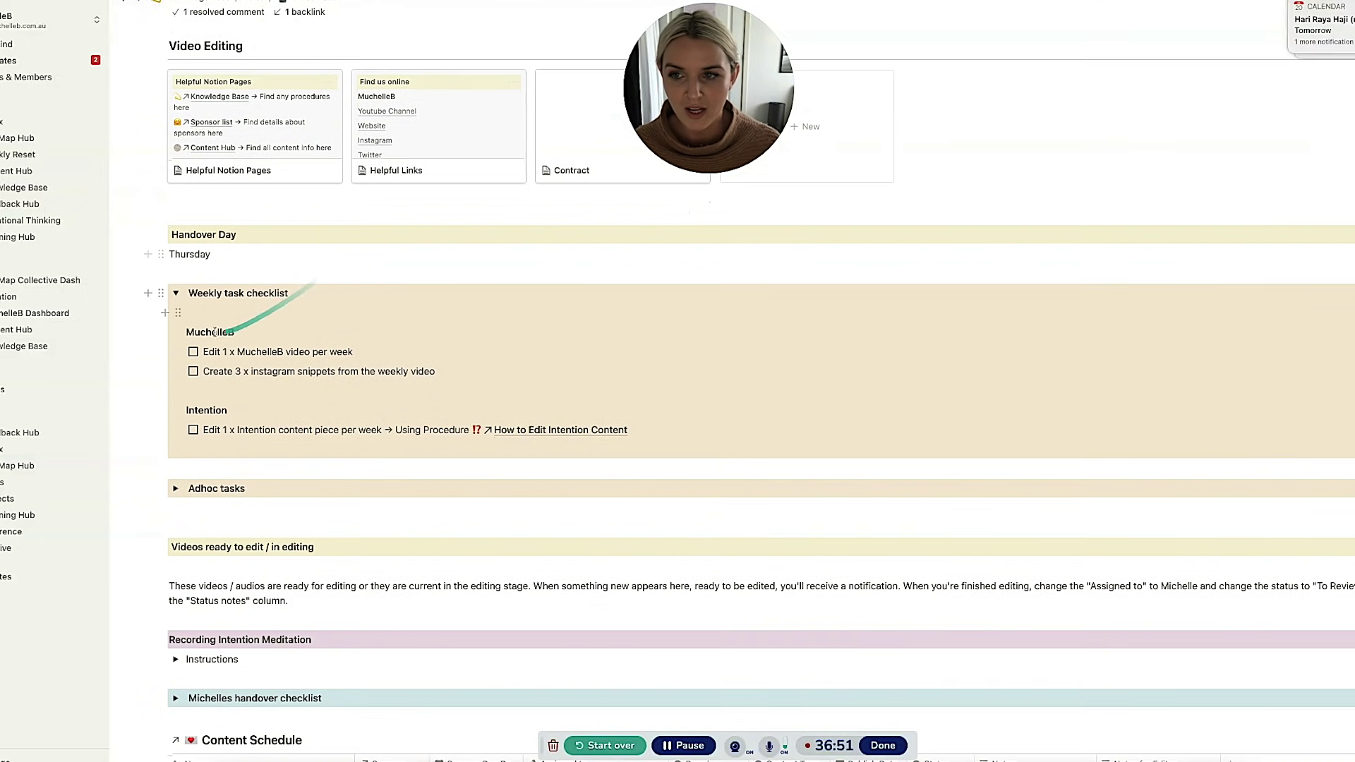
left_click_drag(156, 296, 271, 413)
left_click(268, 400)
scroll(268, 400, "down", 10)
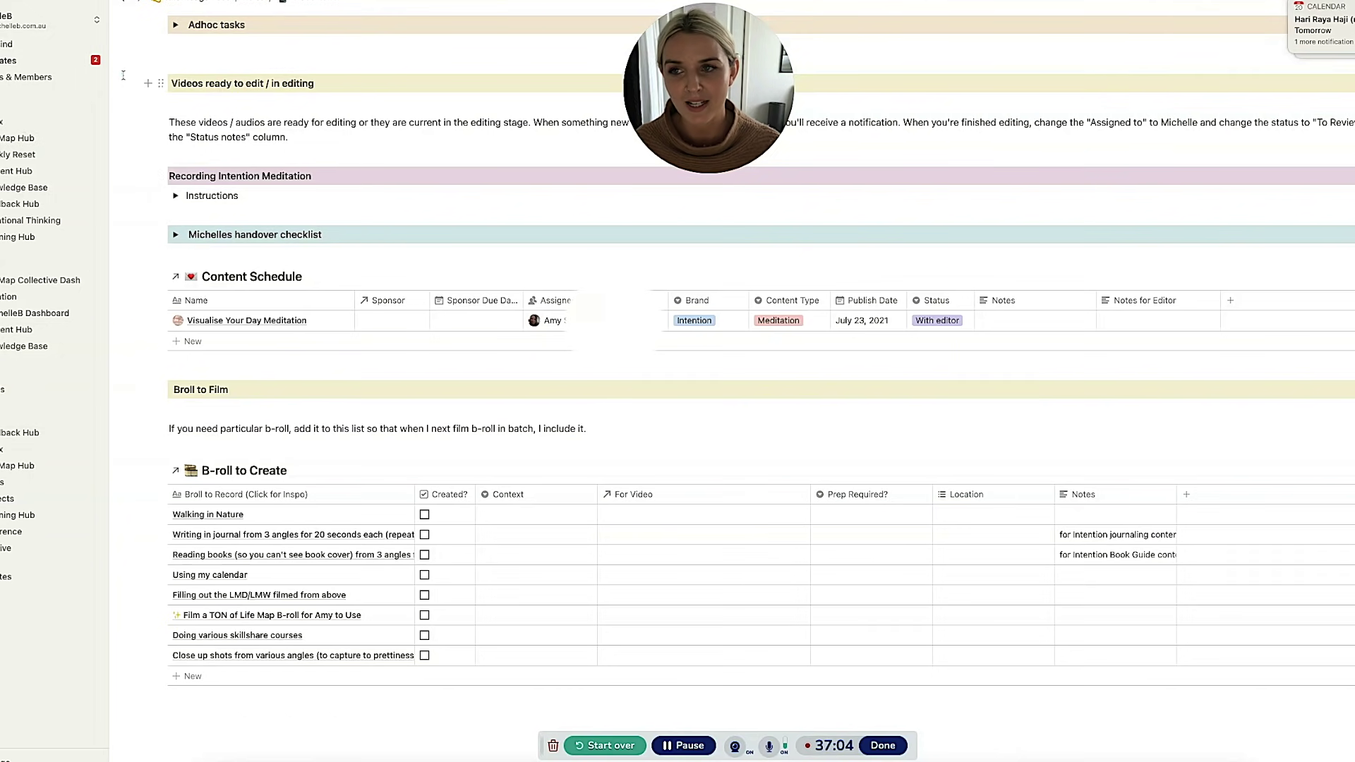
left_click_drag(123, 75, 469, 394)
left_click(469, 394)
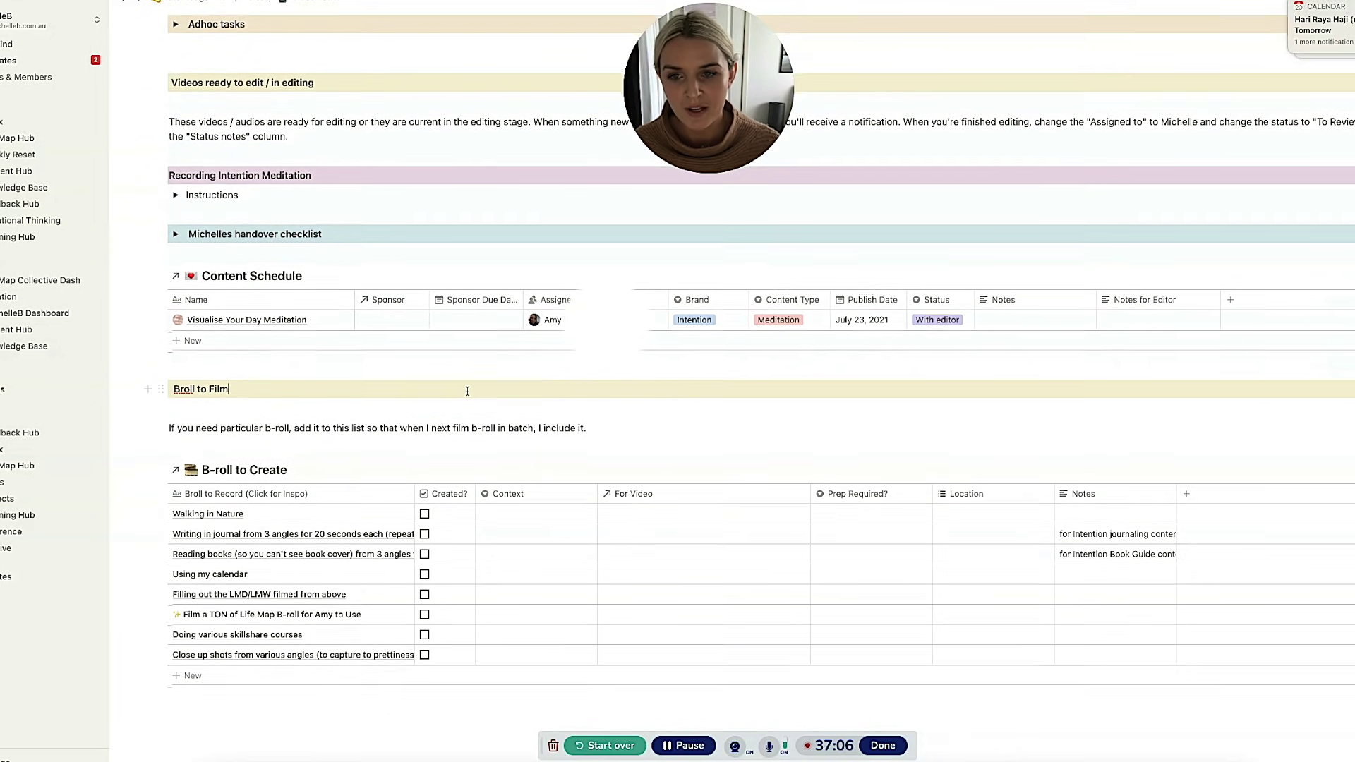
scroll(479, 375, "down", 1)
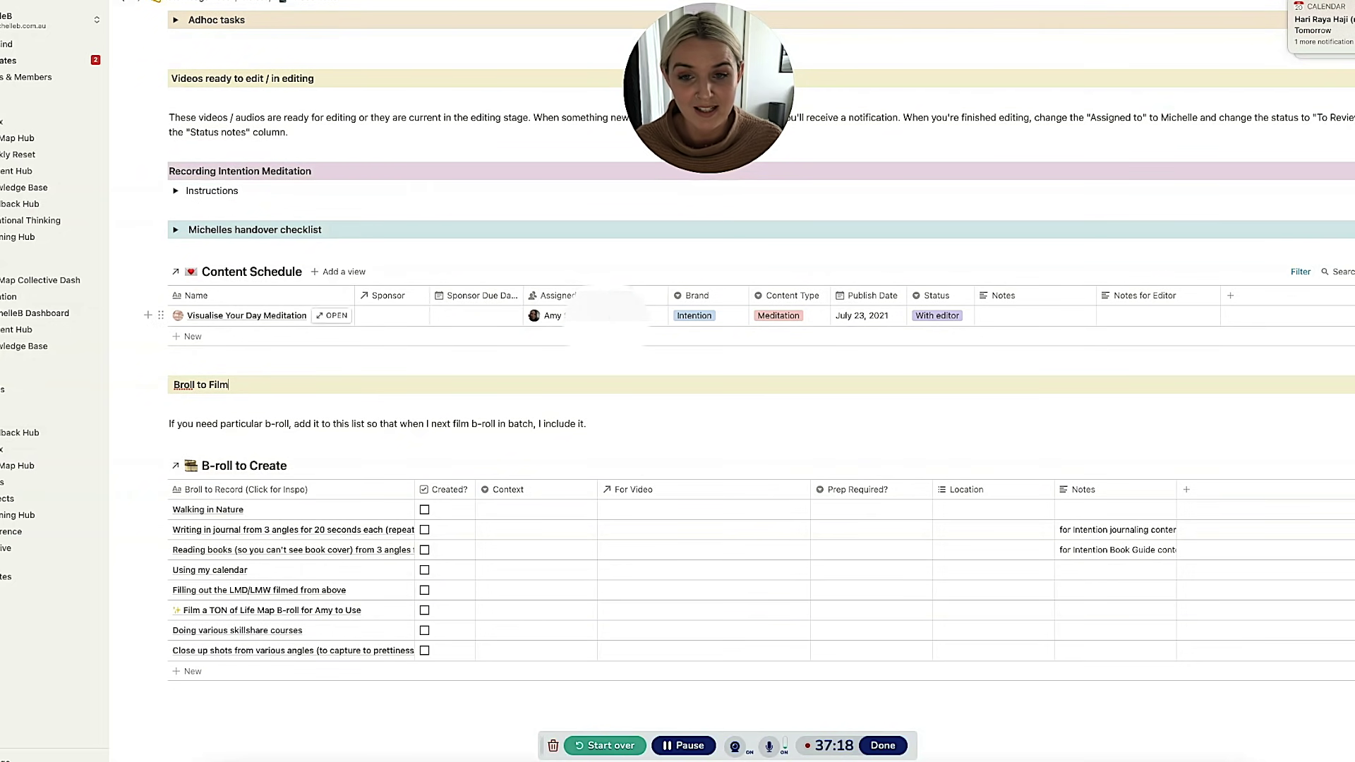
mouse_move(337, 322)
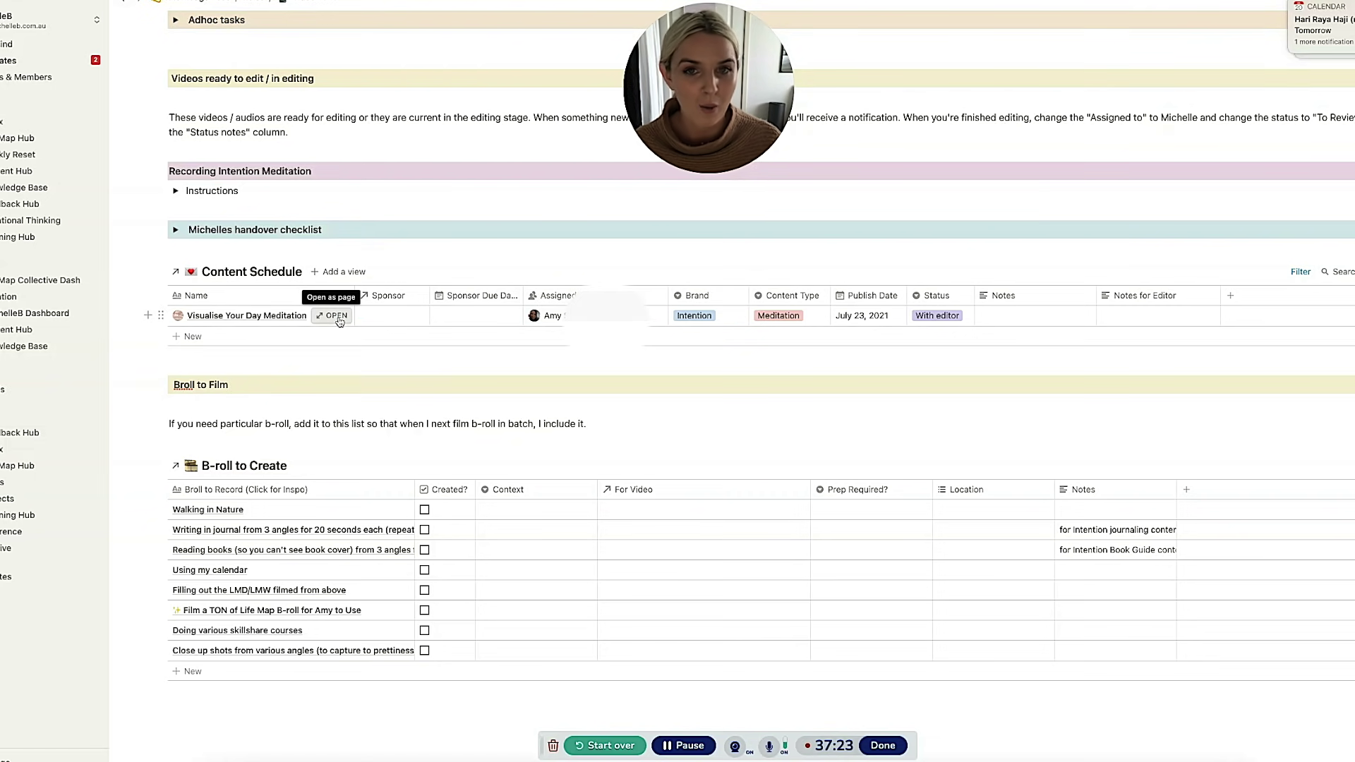
scroll(339, 322, "down", 3)
left_click_drag(340, 277, 343, 332)
left_click(343, 332)
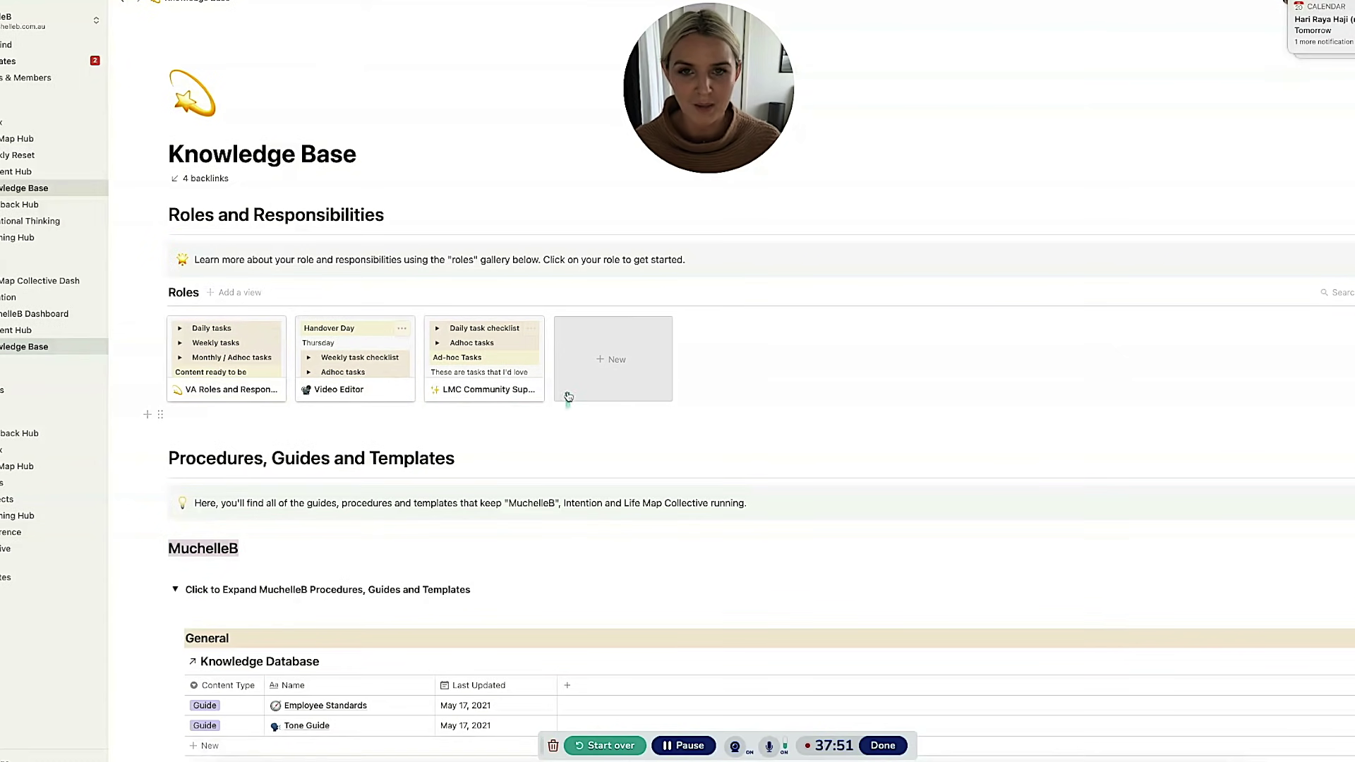
Step: Collapse the MuchelleB procedures section and highlight blocks down to Original Knowledge Database
scroll(513, 400, "down", 4)
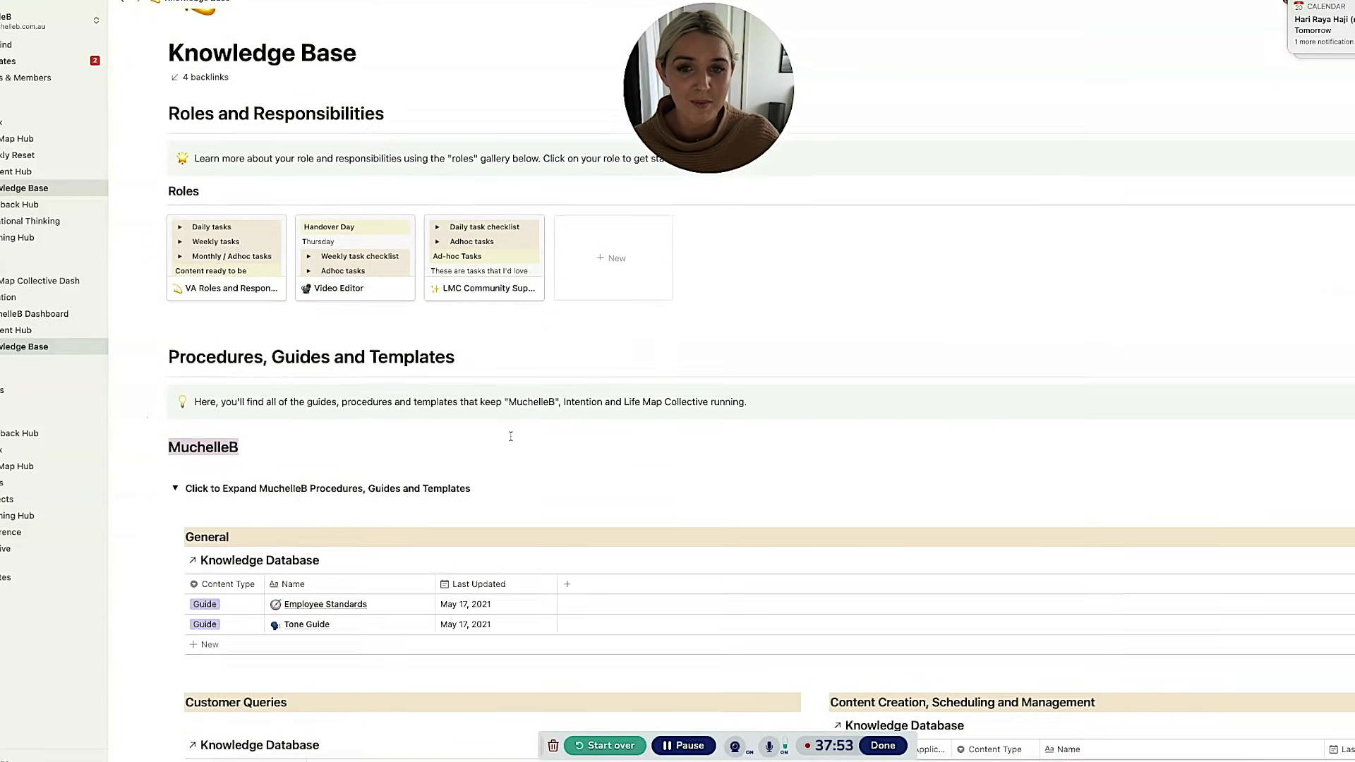
scroll(415, 267, "down", 4)
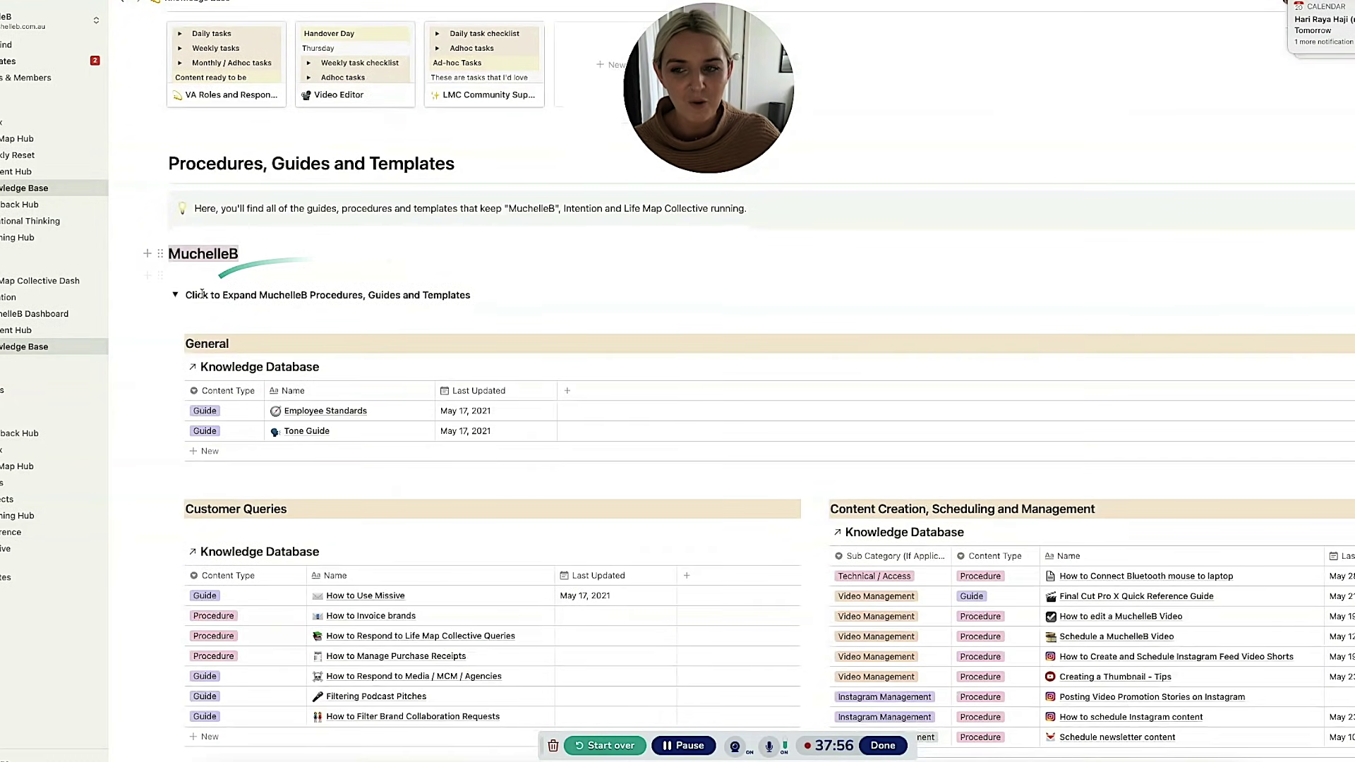
left_click(175, 295)
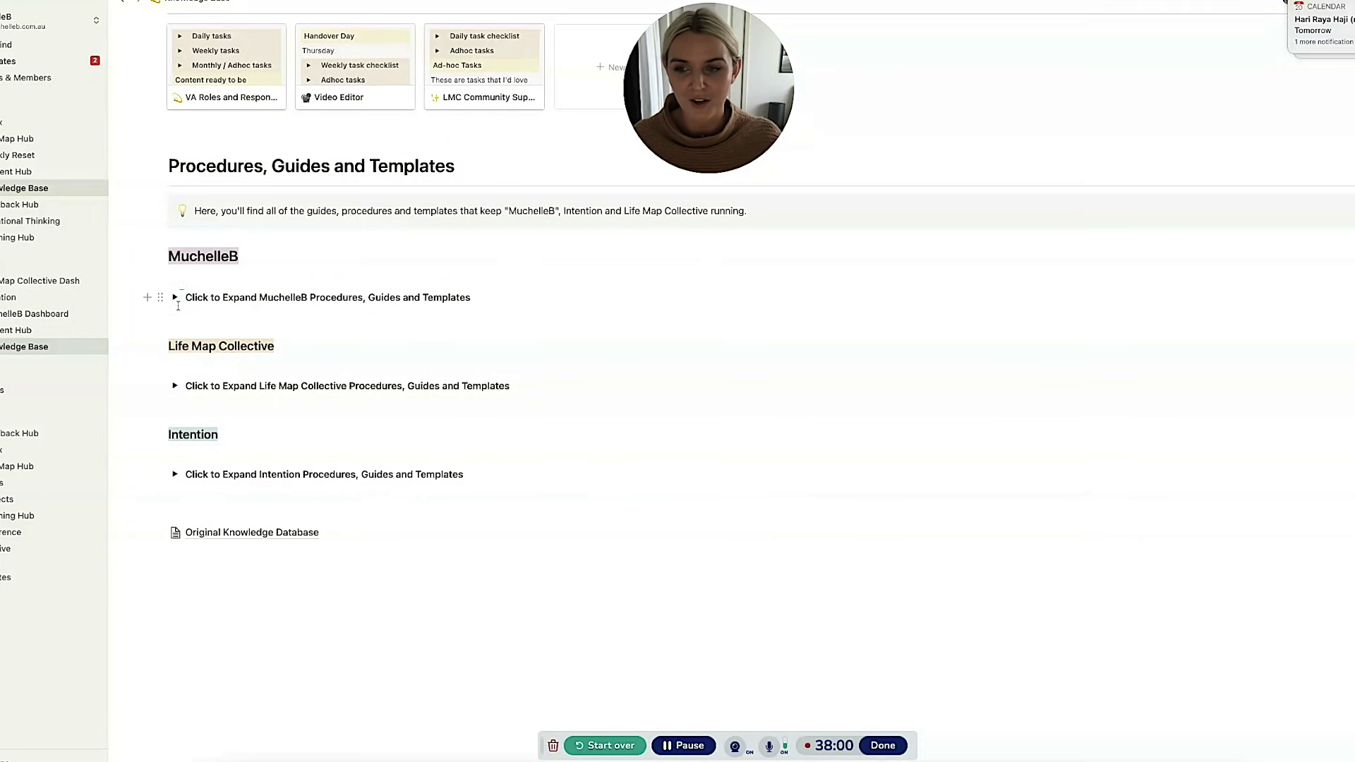
left_click_drag(128, 249, 590, 605)
left_click(591, 604)
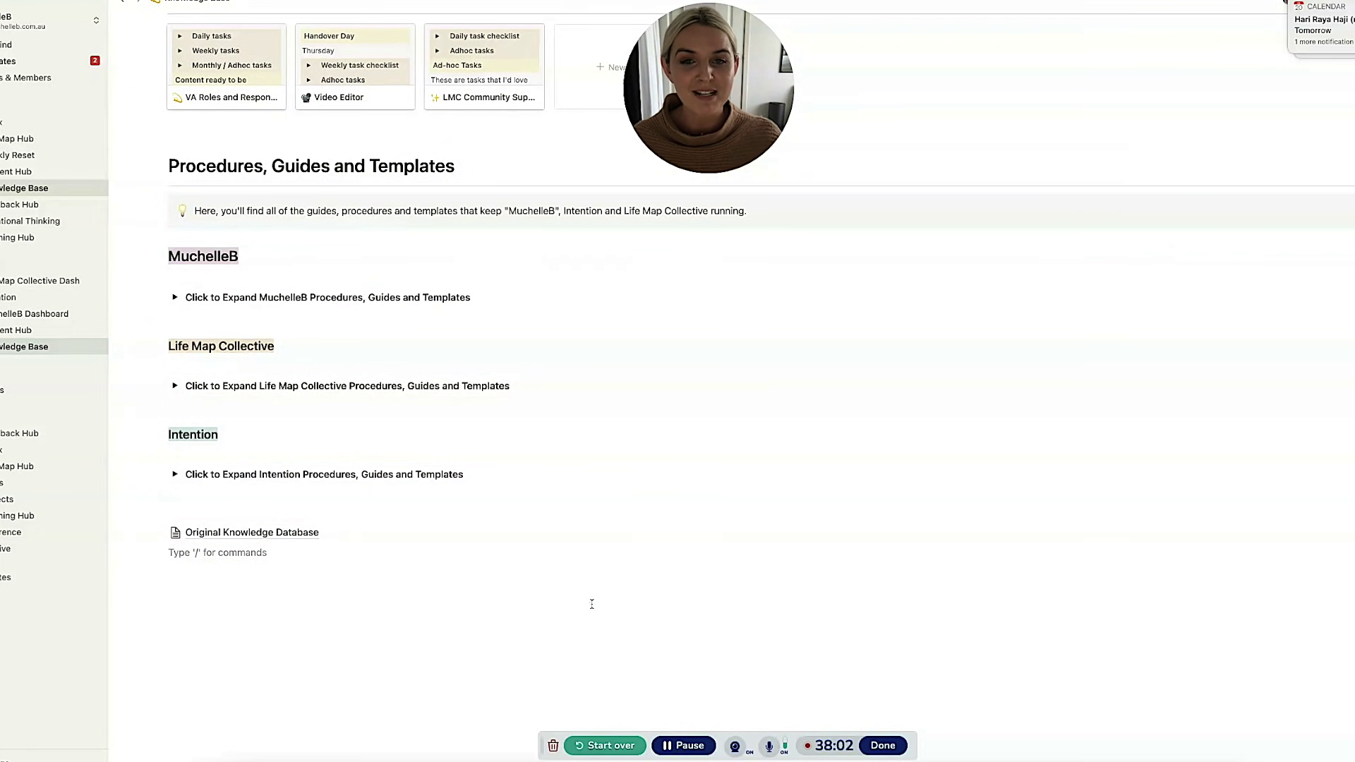
scroll(596, 522, "up", 2)
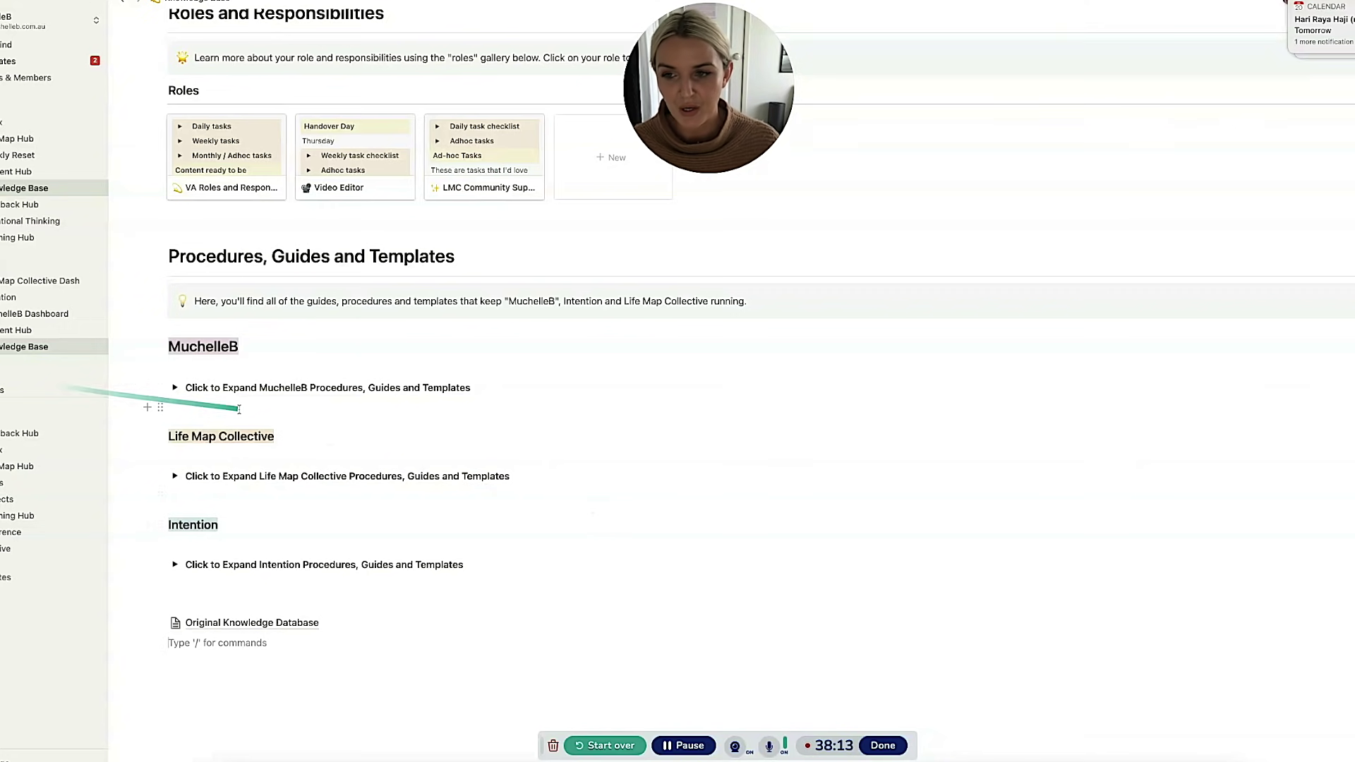
Step: Re-expand MuchelleB and open the How to schedule Instagram content procedure
left_click(174, 388)
scroll(251, 306, "down", 5)
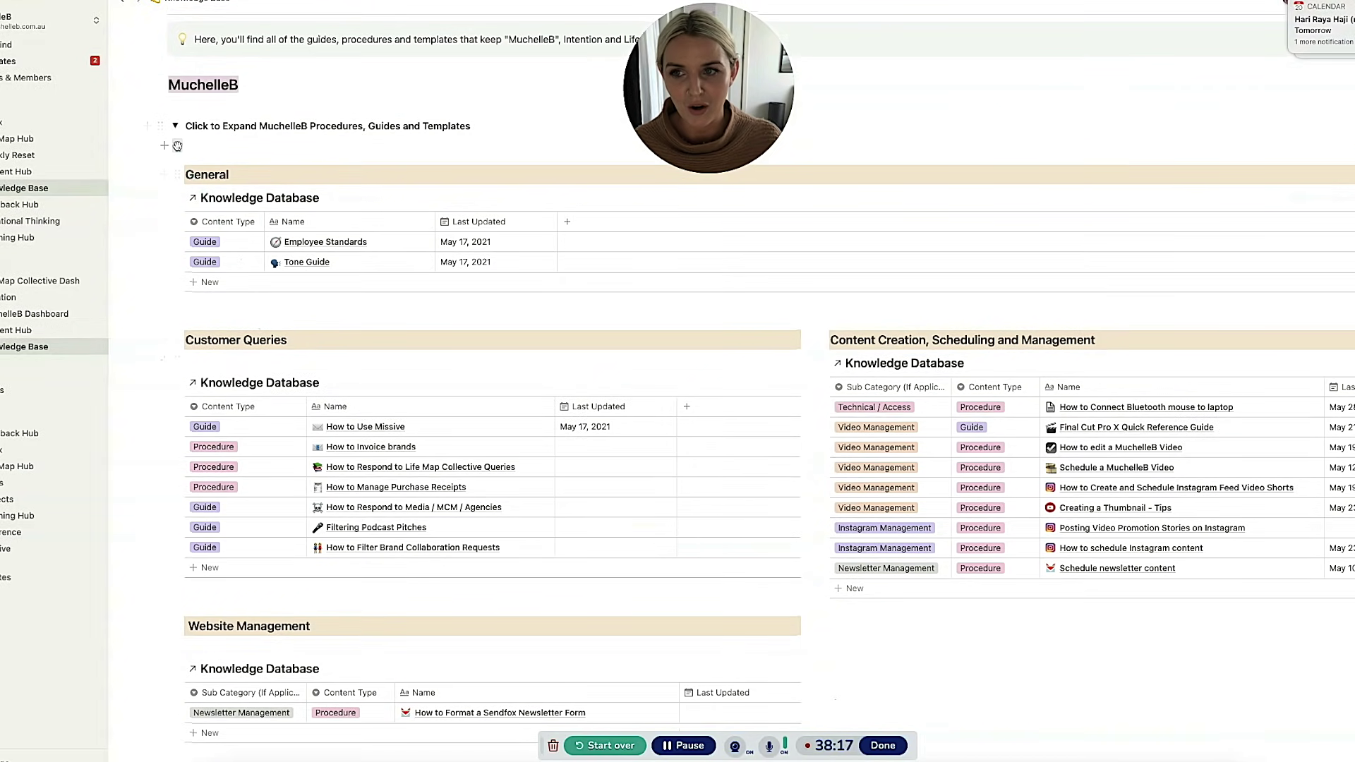
scroll(392, 348, "down", 3)
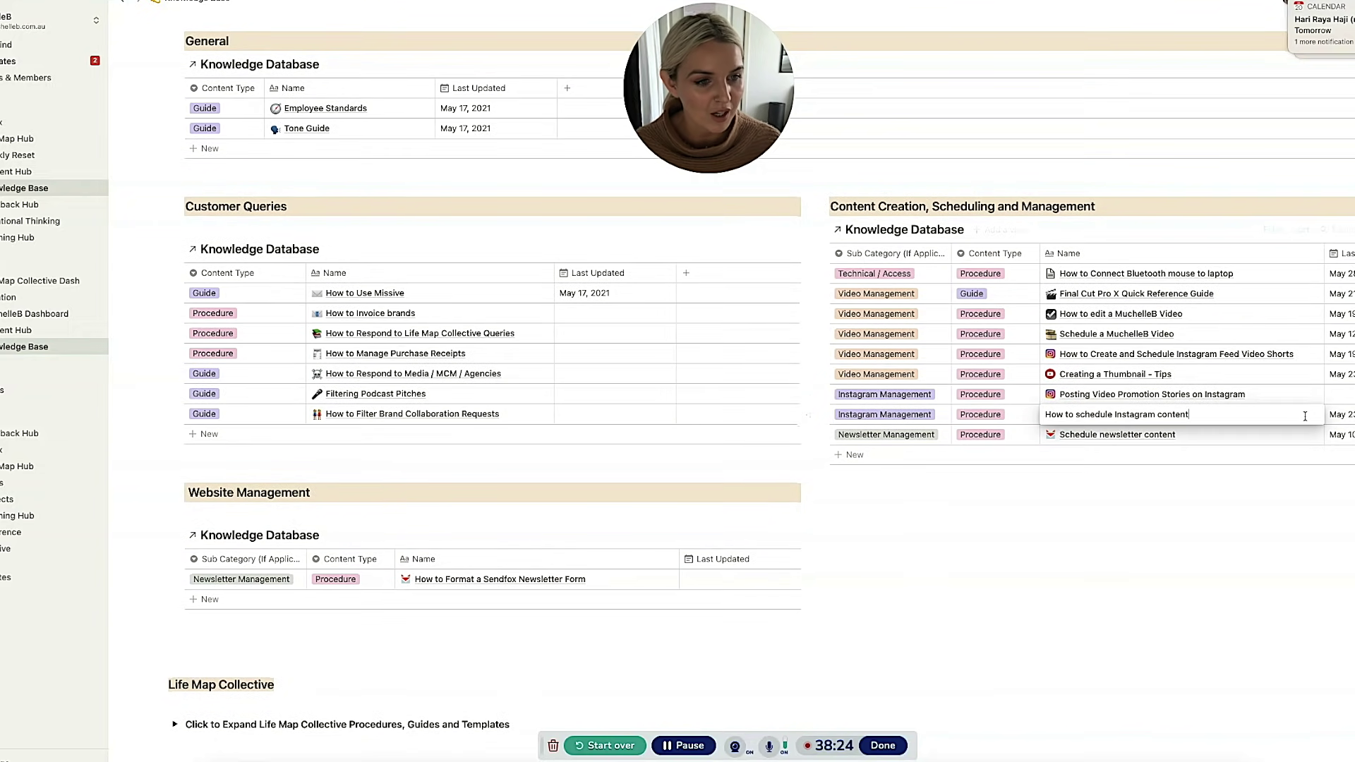
left_click(1303, 416)
Step: Highlight the procedure's description and access requirements callout, then close the preview
scroll(551, 297, "down", 5)
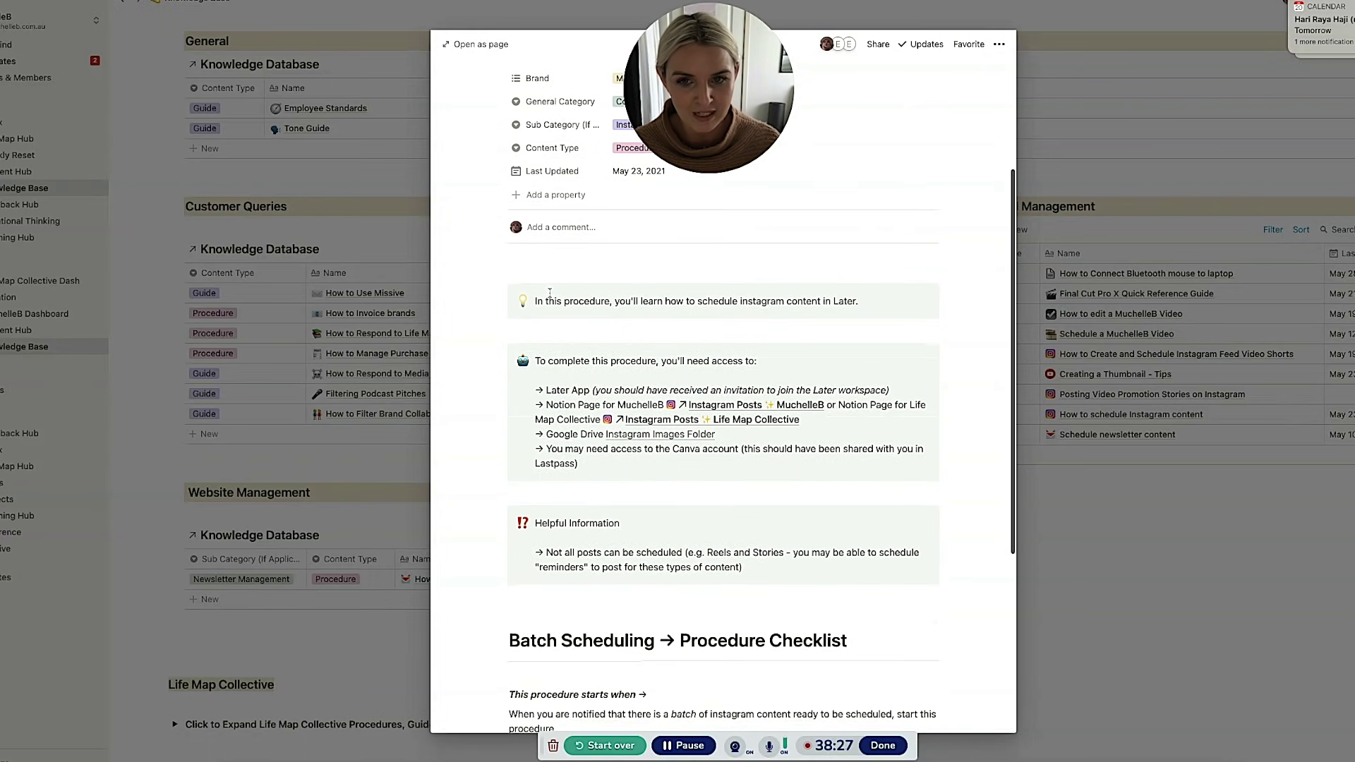
left_click_drag(454, 195, 937, 526)
left_click(535, 218)
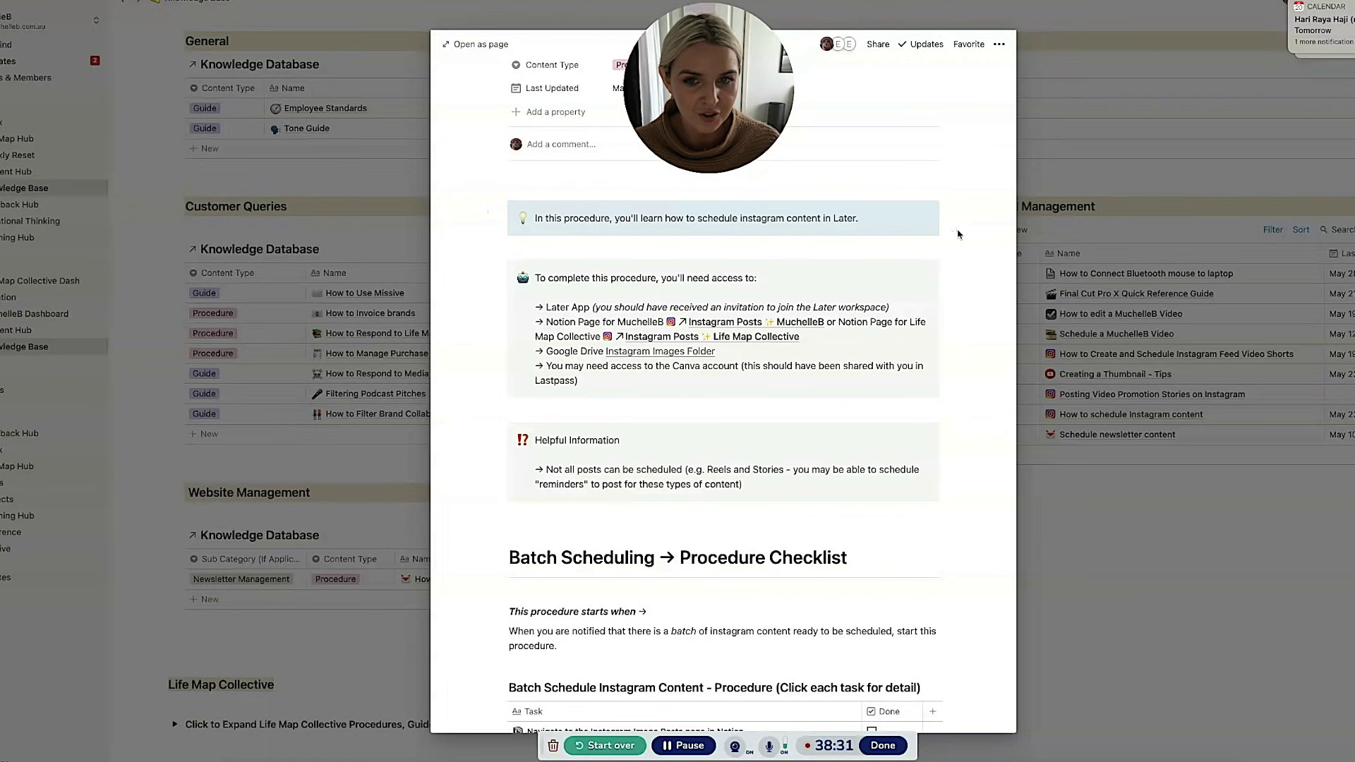
left_click_drag(461, 260, 688, 380)
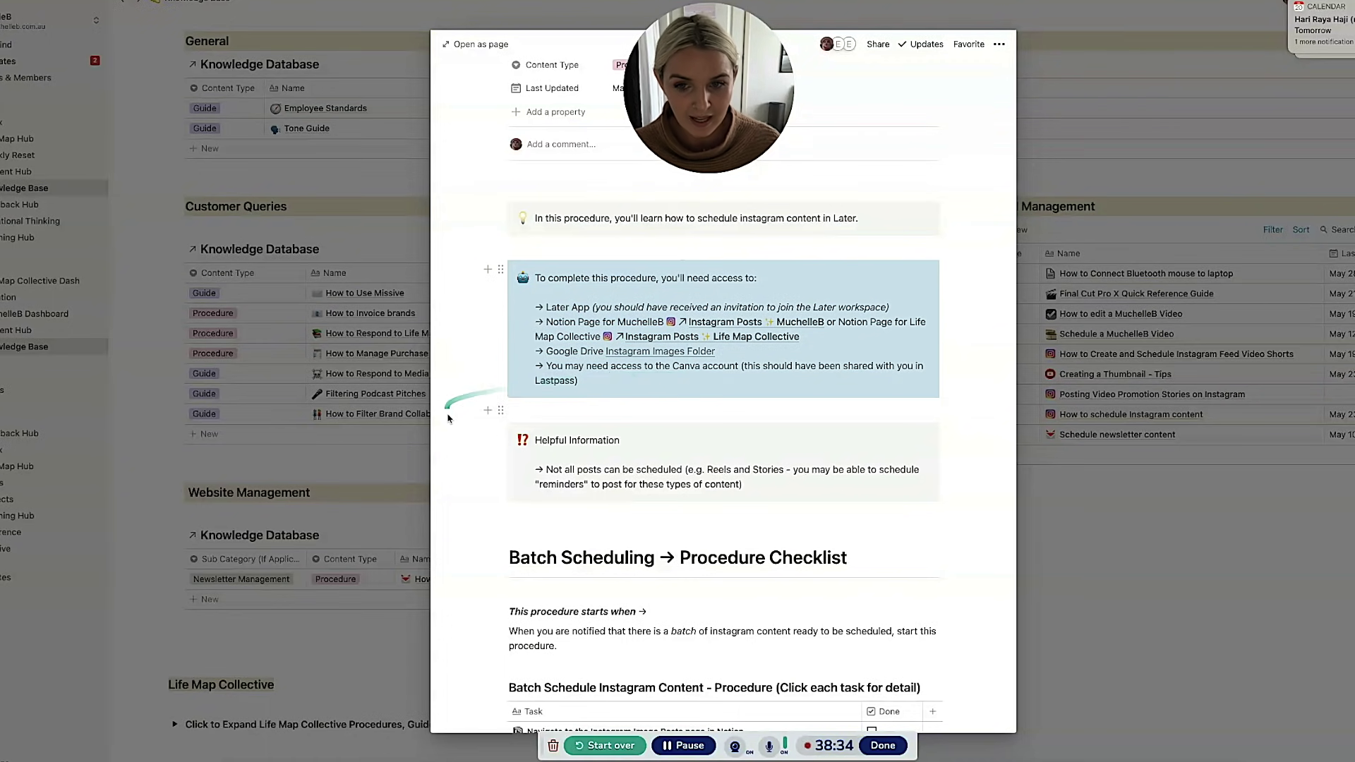
left_click(617, 483)
scroll(617, 483, "down", 3)
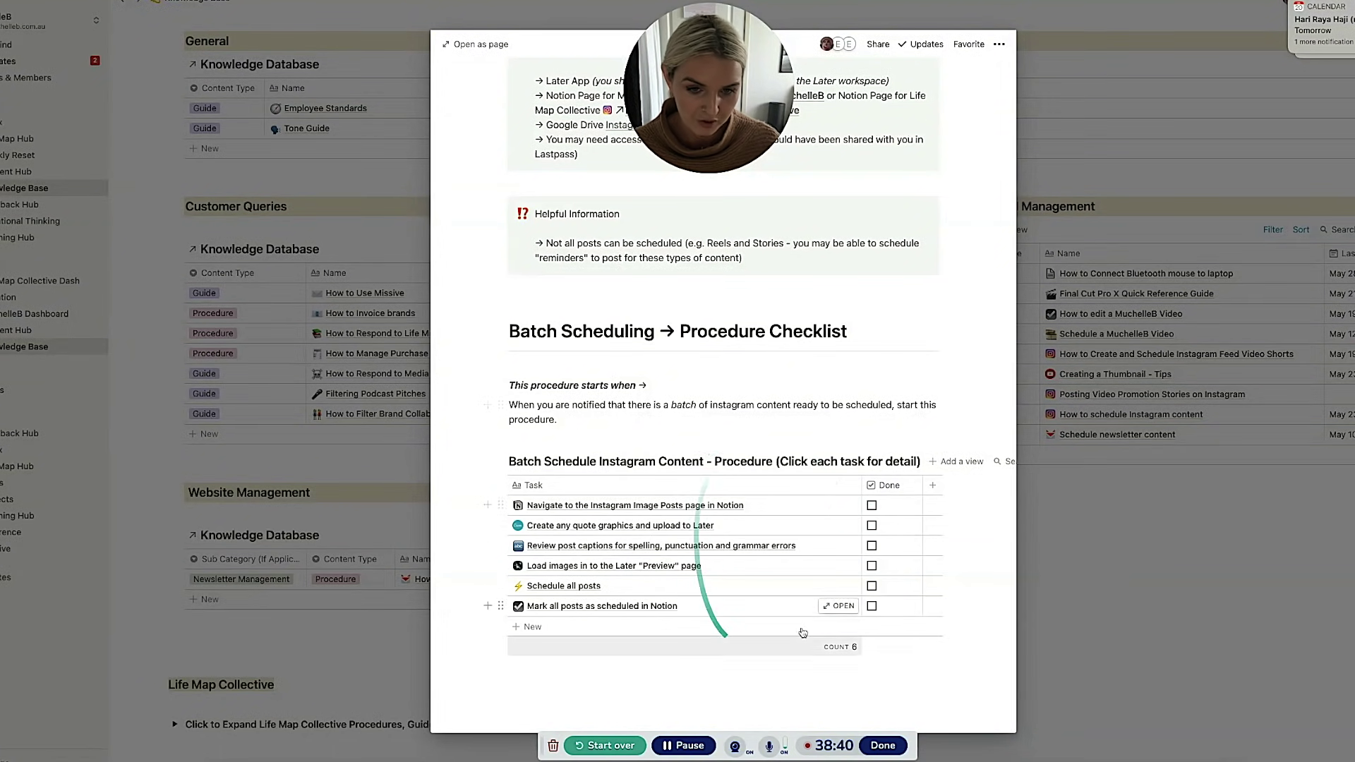
key("Escape")
Step: Collapse the MuchelleB procedures section and go to the Intention brand page
scroll(593, 434, "down", 2)
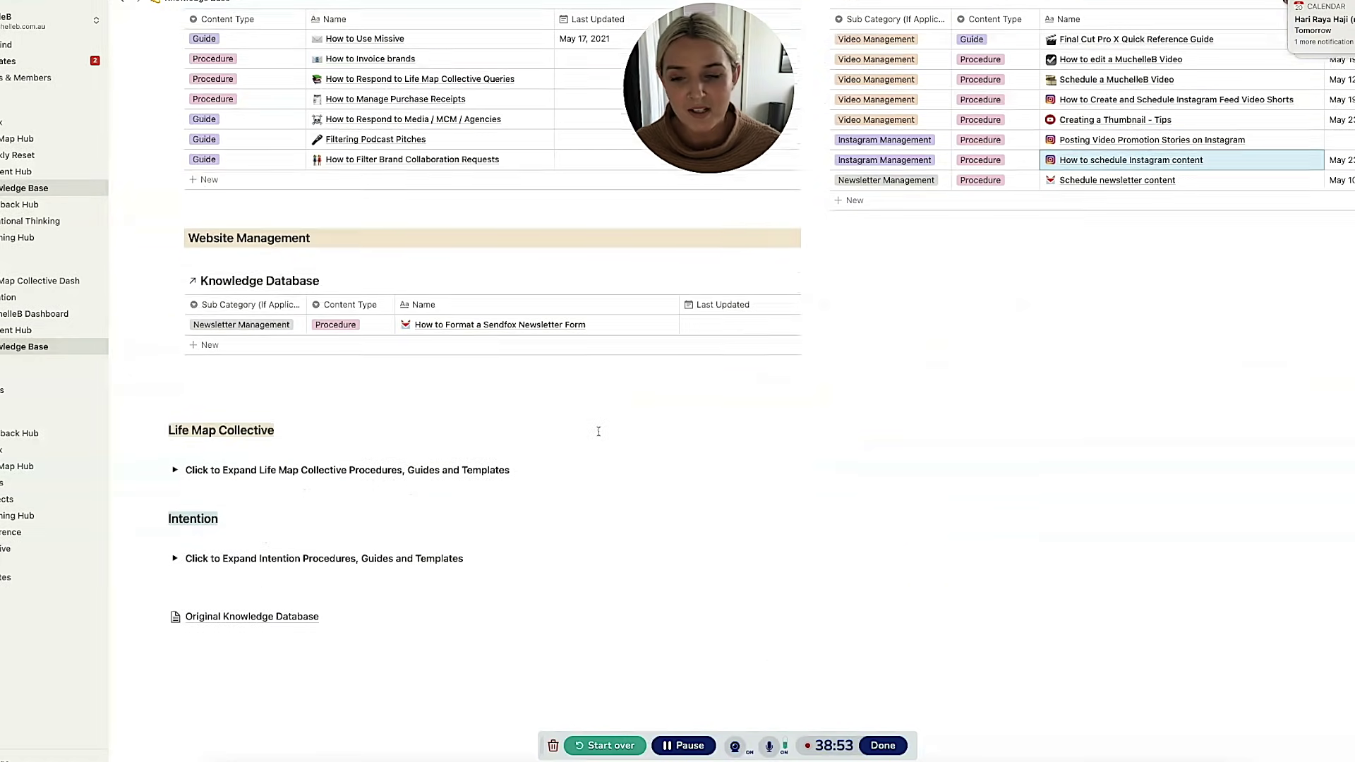
scroll(564, 494, "up", 6)
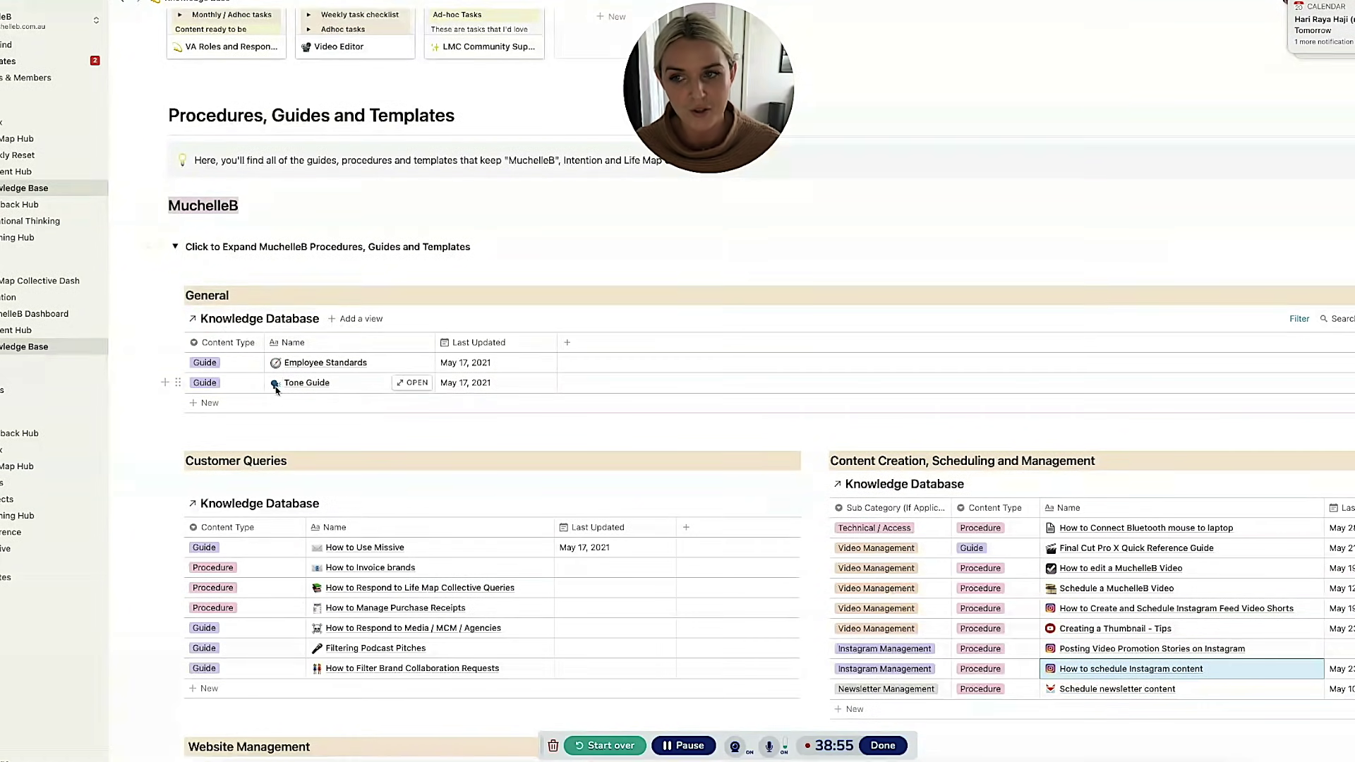
left_click(173, 247)
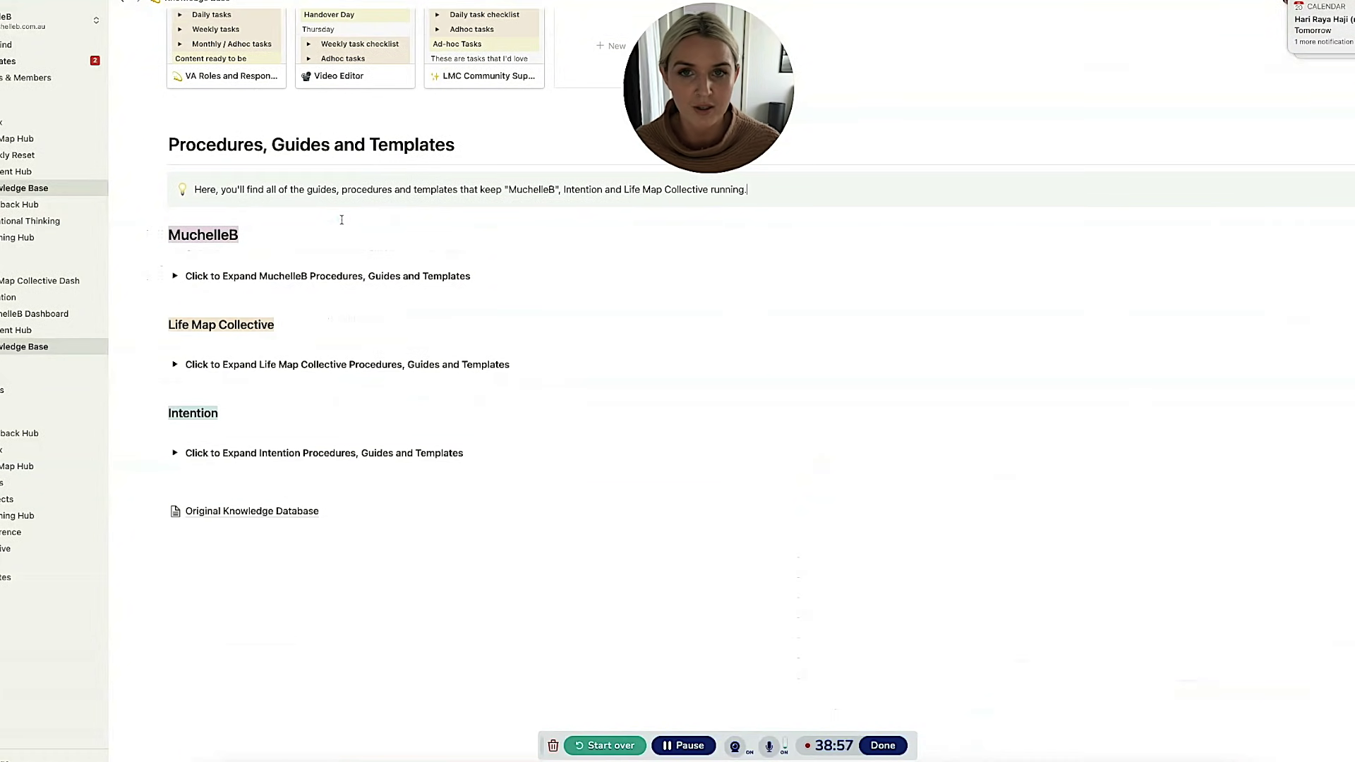
scroll(338, 218, "up", 5)
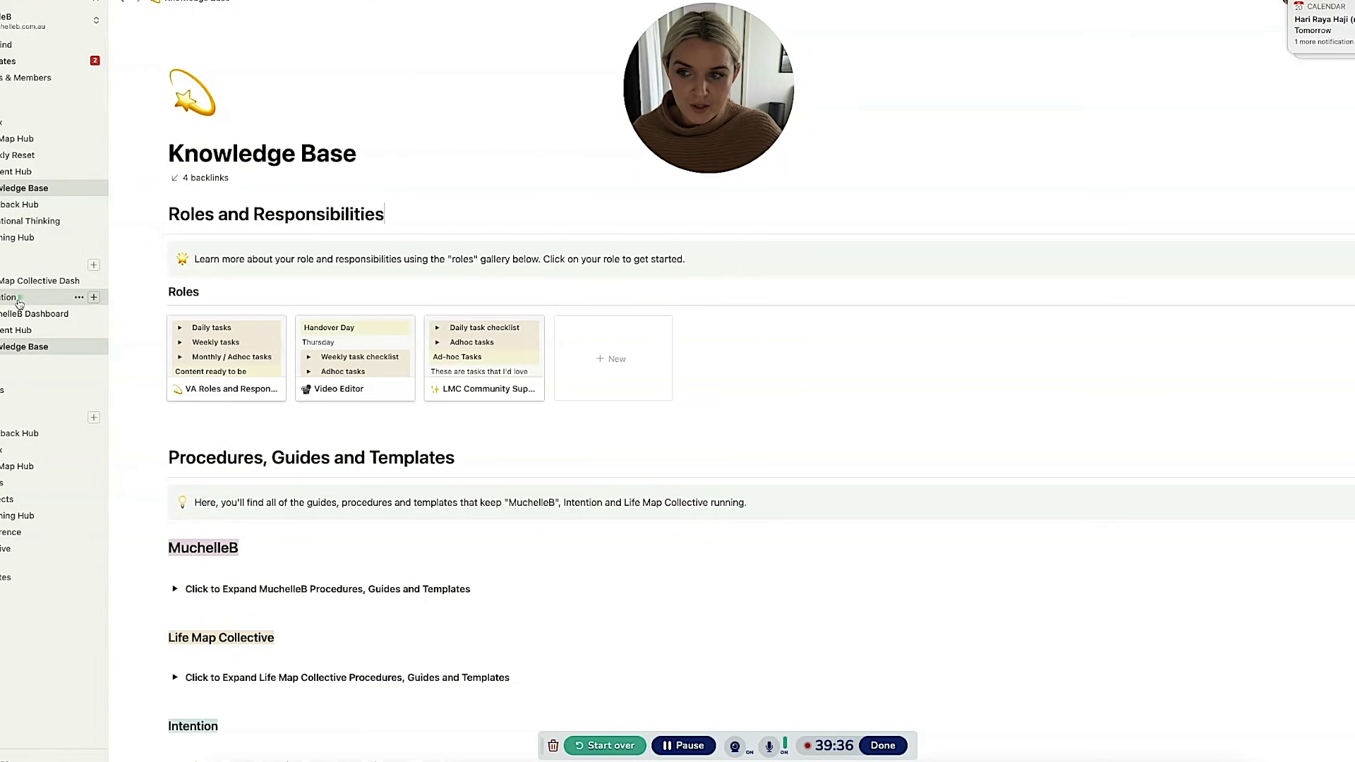
left_click(19, 301)
Step: Highlight the Intention Brand Bible cards and preview the Purpose page
scroll(608, 266, "down", 3)
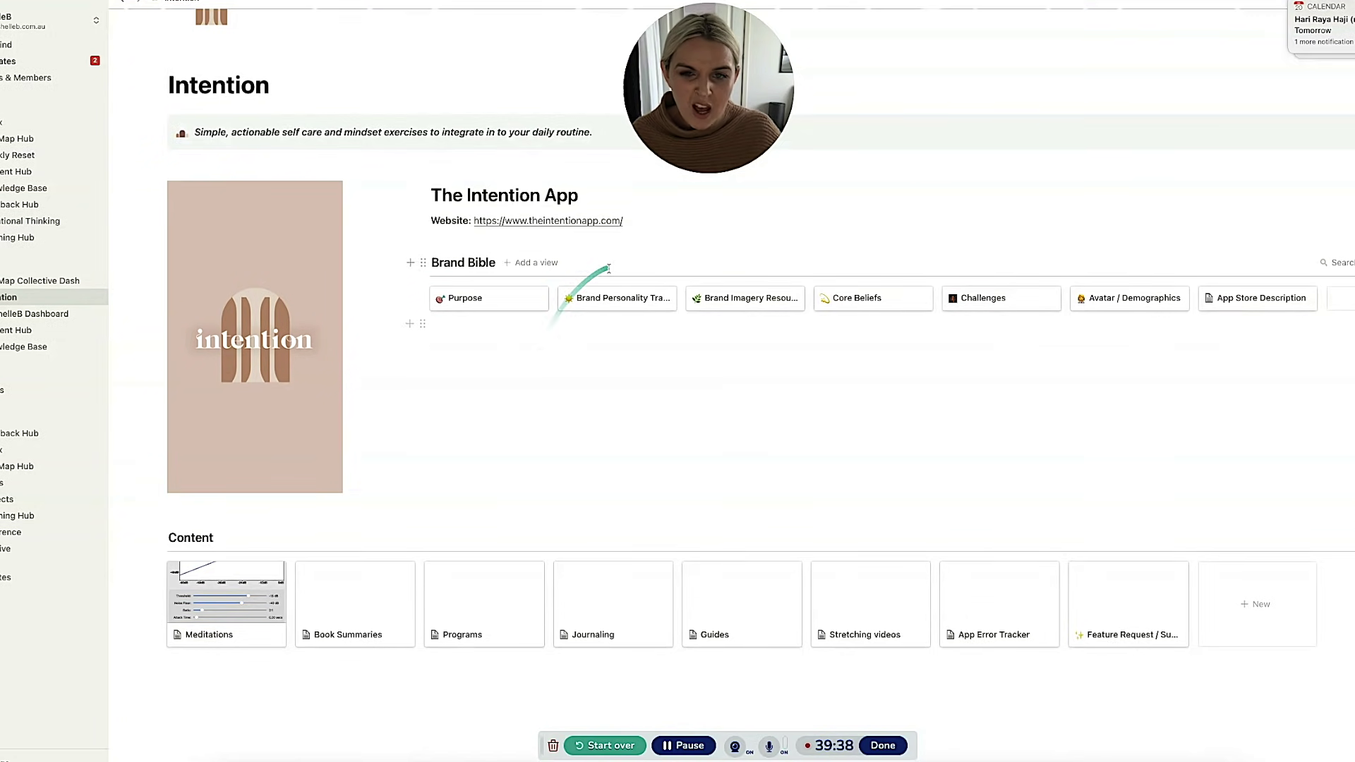
left_click_drag(452, 243, 712, 375)
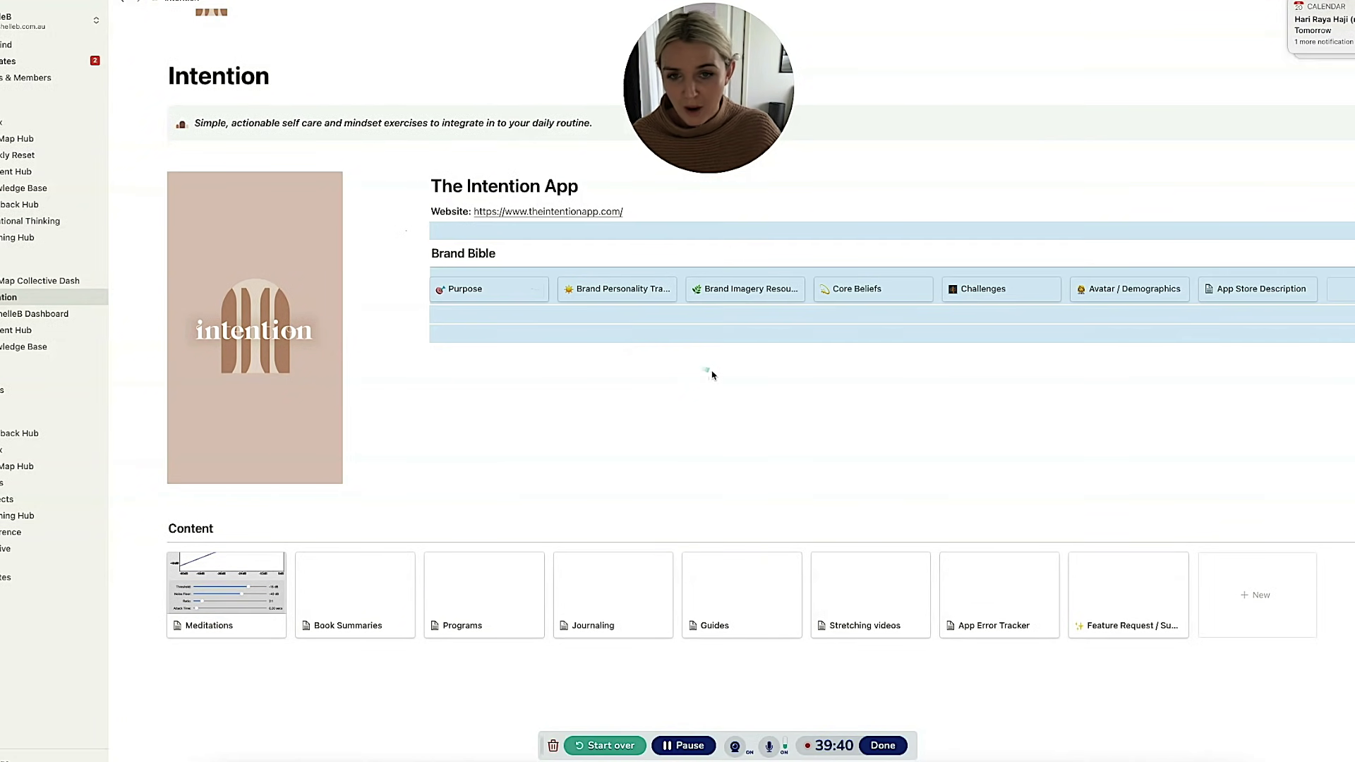
left_click(712, 374)
left_click(469, 289)
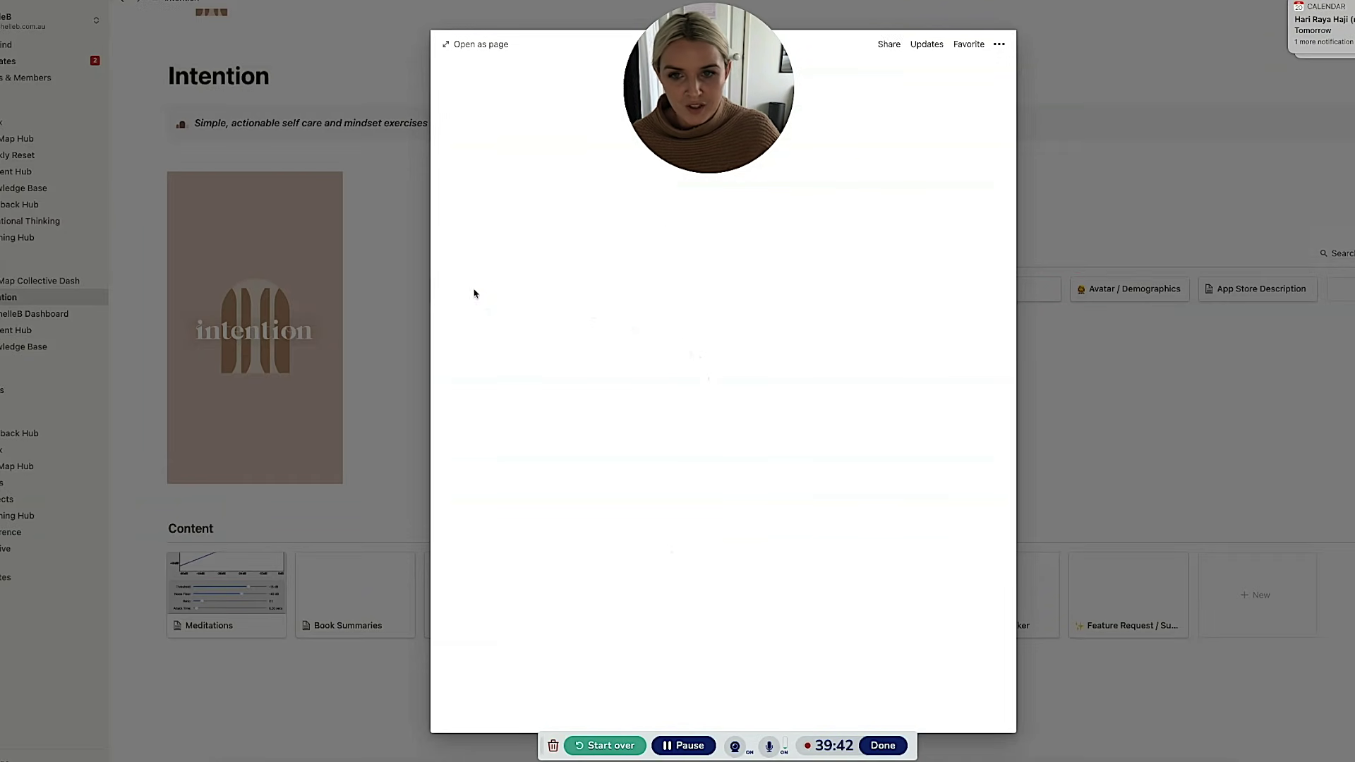
left_click(1143, 286)
Step: Preview Brand Personality Traits and Core Beliefs, then switch to the MuchelleB Dashboard
left_click(638, 292)
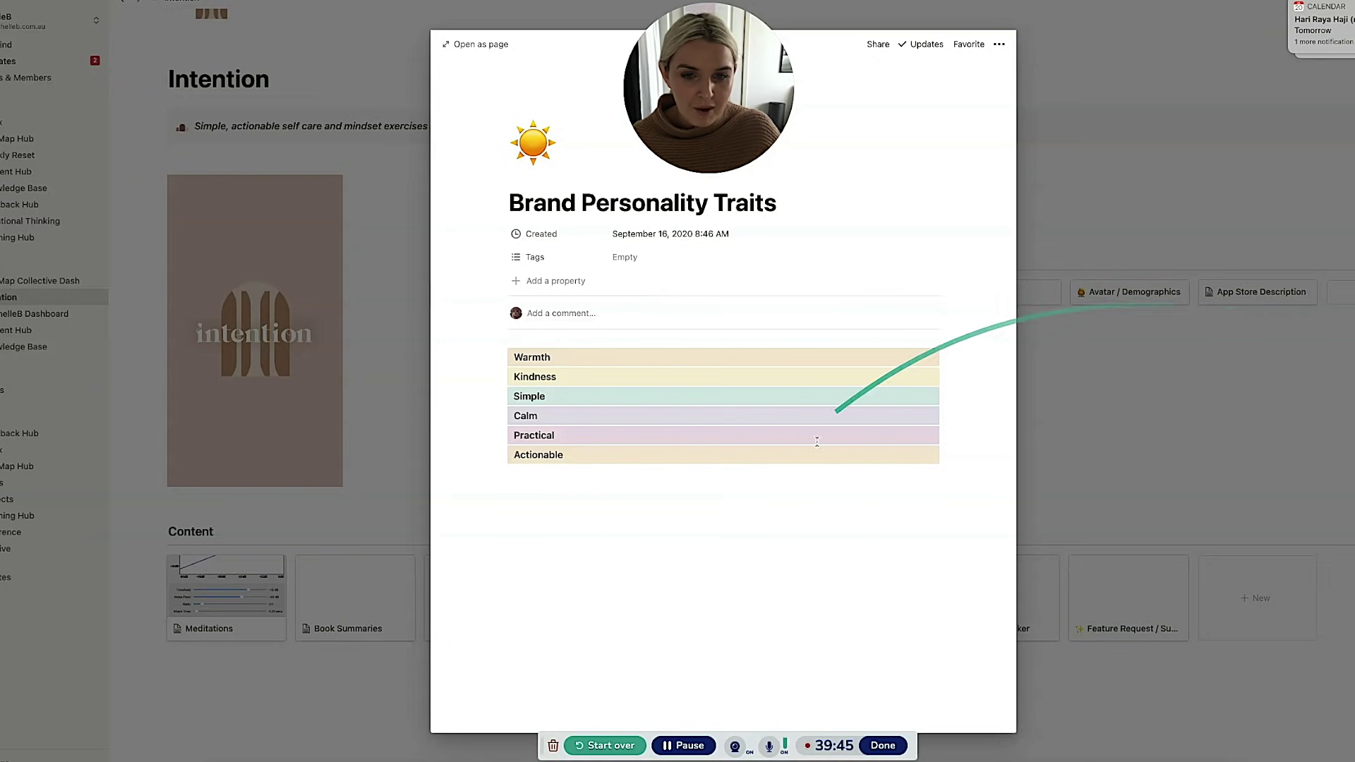
left_click_drag(961, 492, 844, 351)
left_click(983, 369)
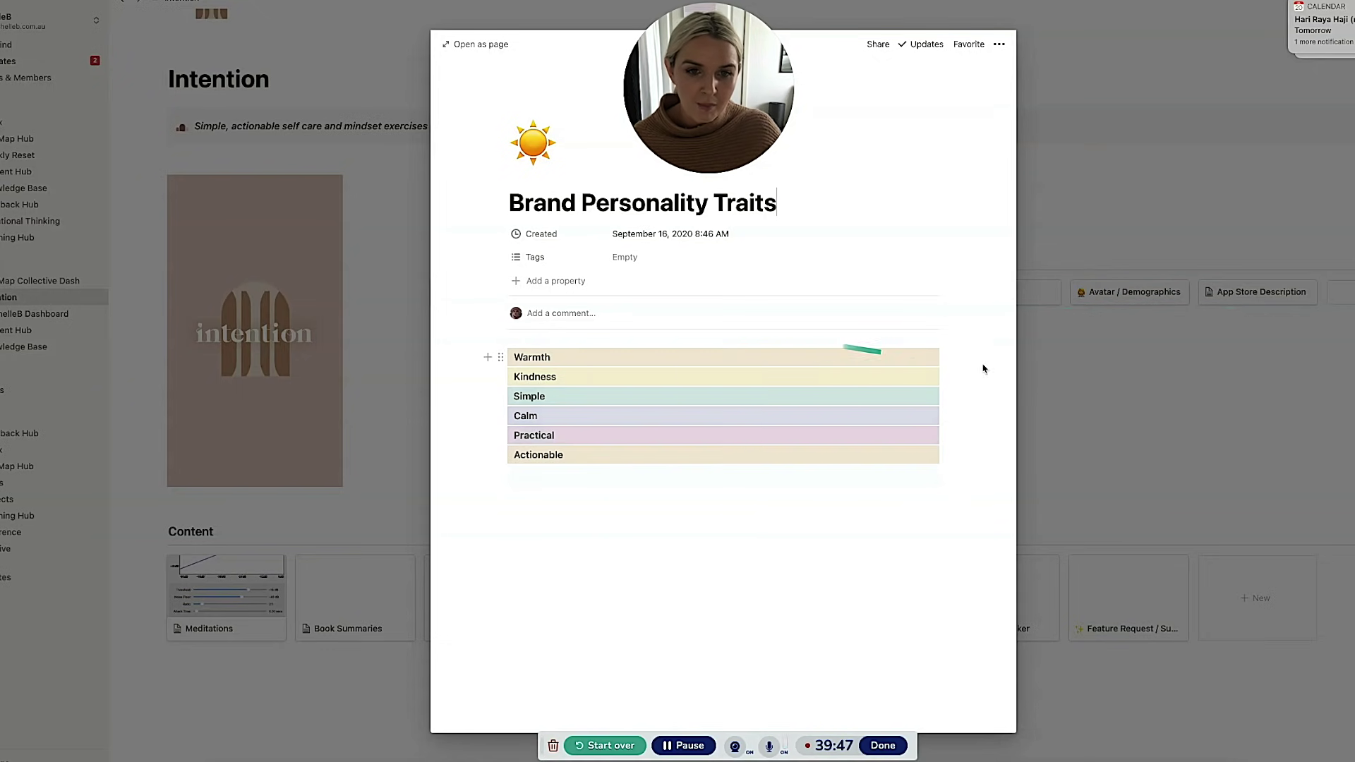
left_click(1141, 387)
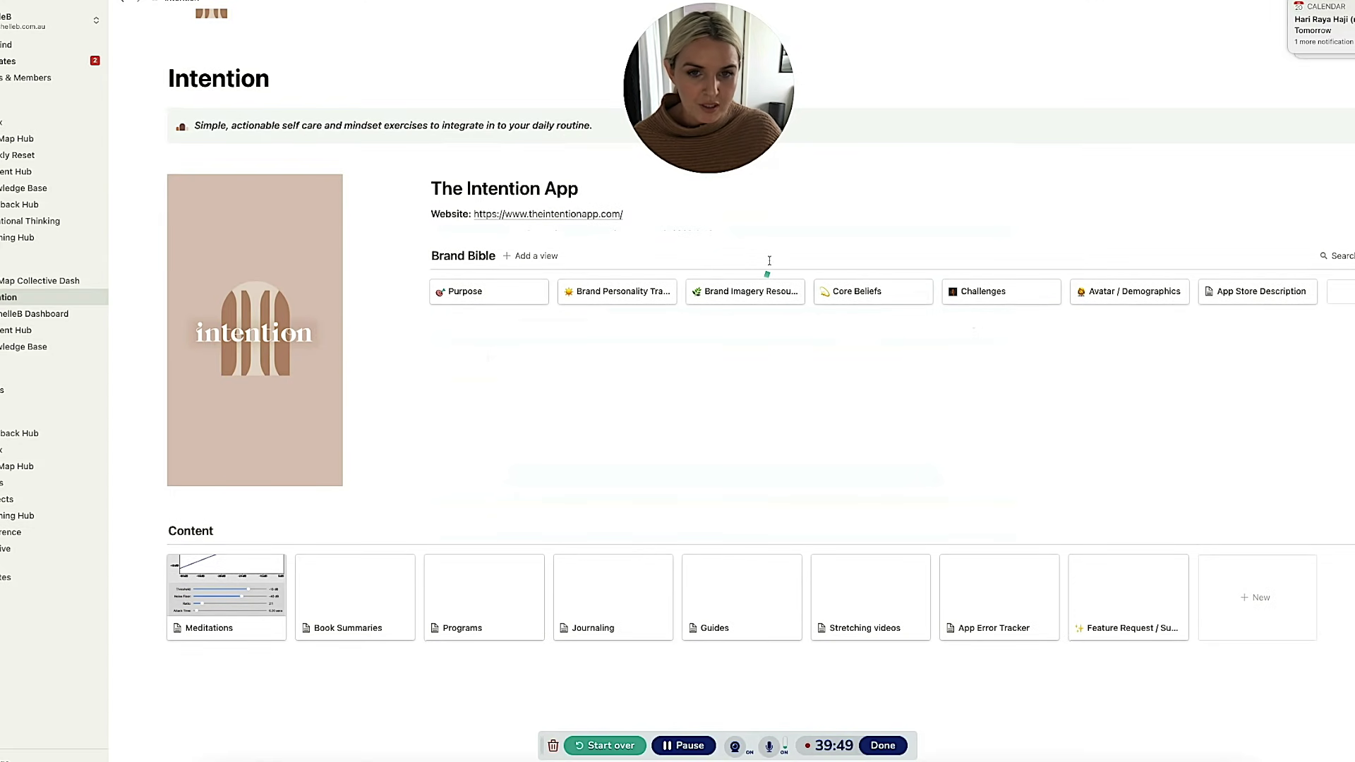
left_click(842, 297)
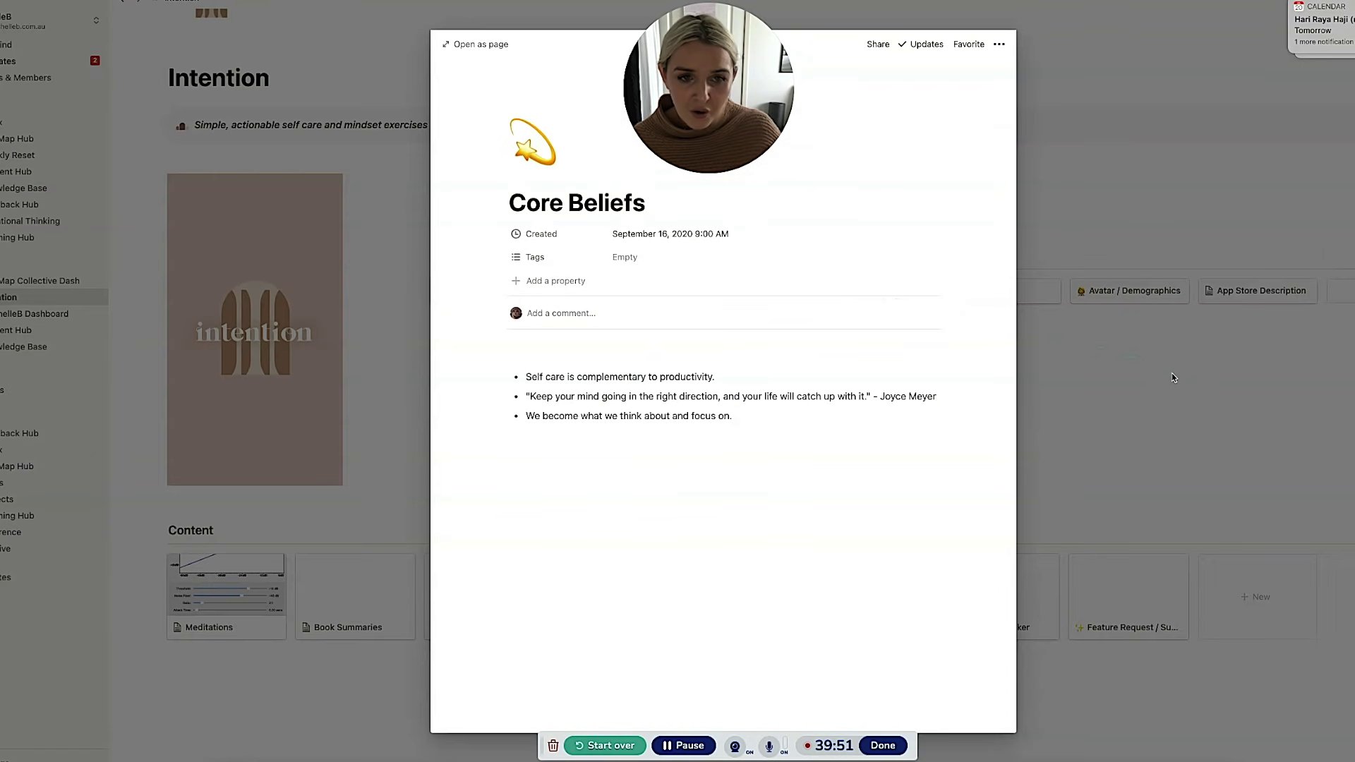
left_click(1171, 373)
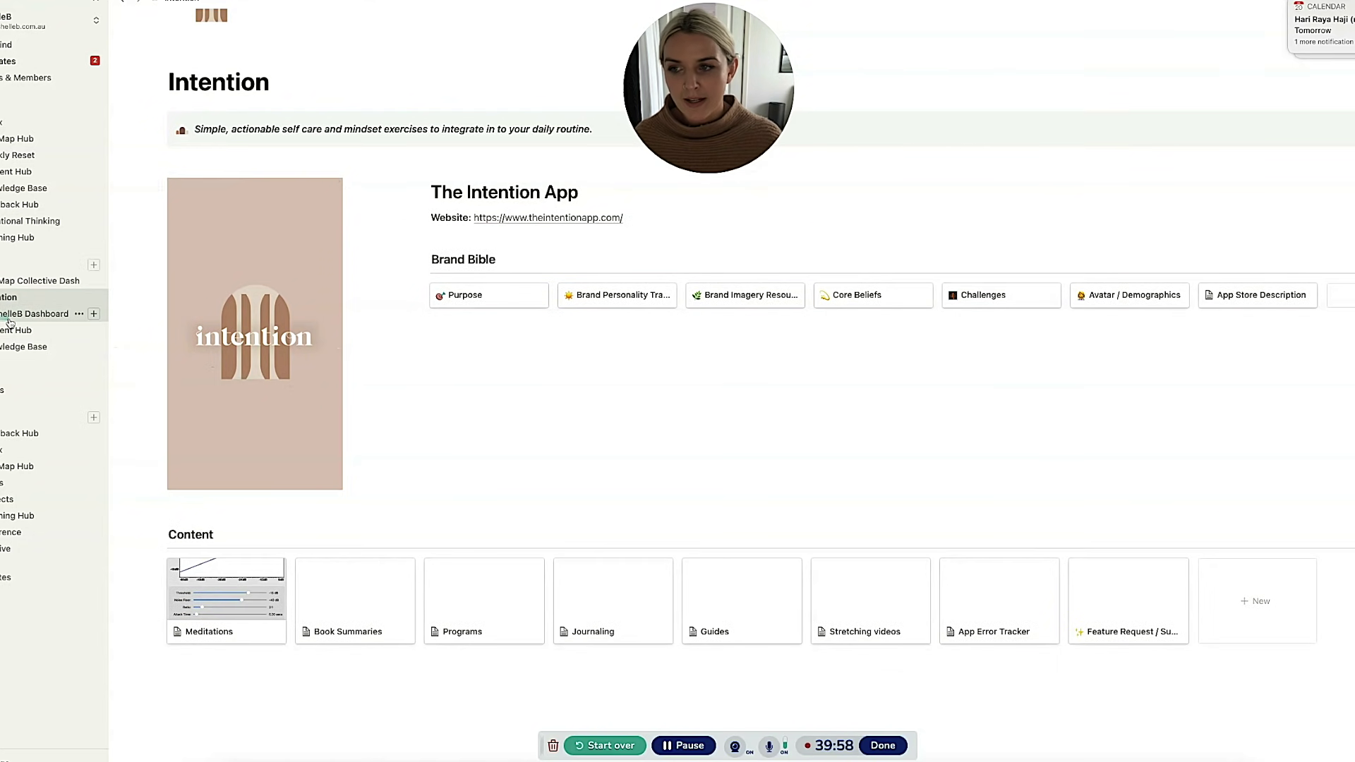
left_click(31, 314)
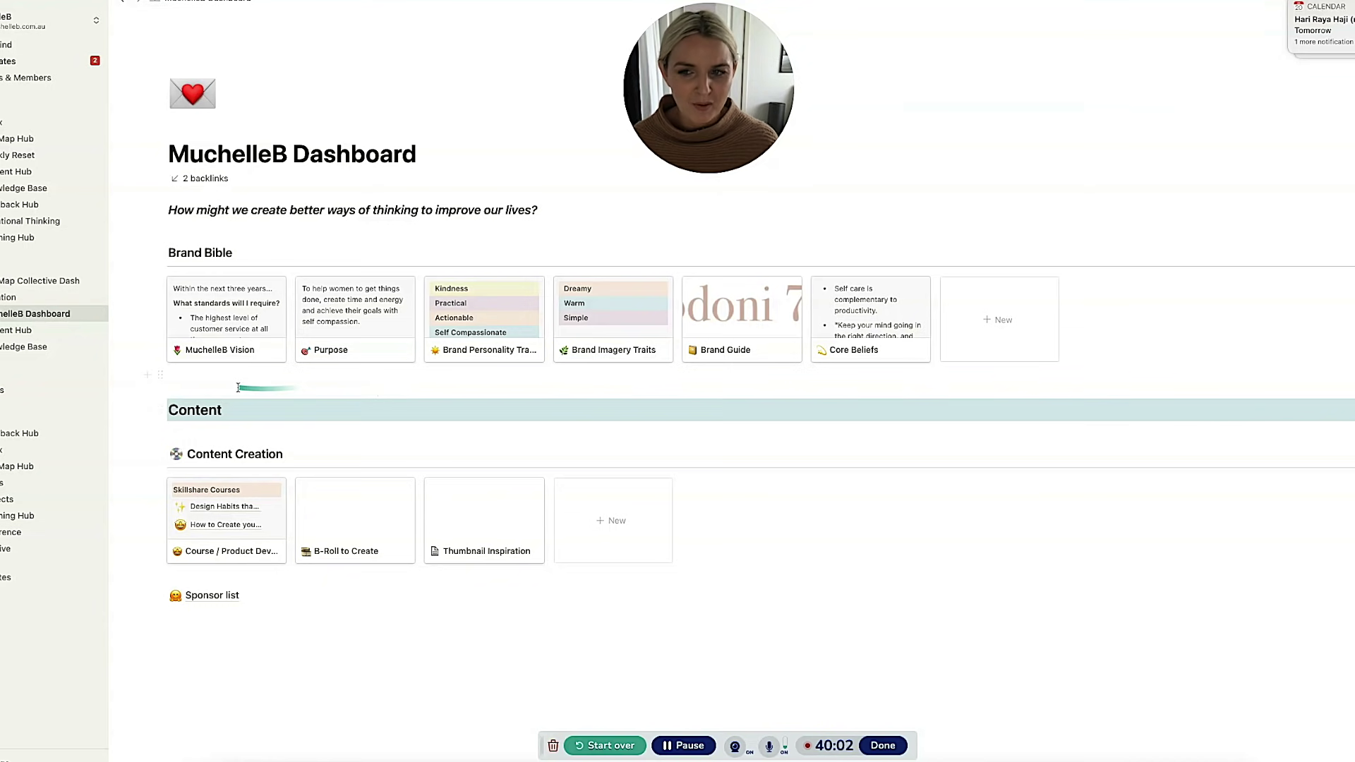
Step: Highlight the MuchelleB Content section blocks, then switch to the Content Hub page
left_click_drag(243, 386, 583, 645)
left_click(584, 646)
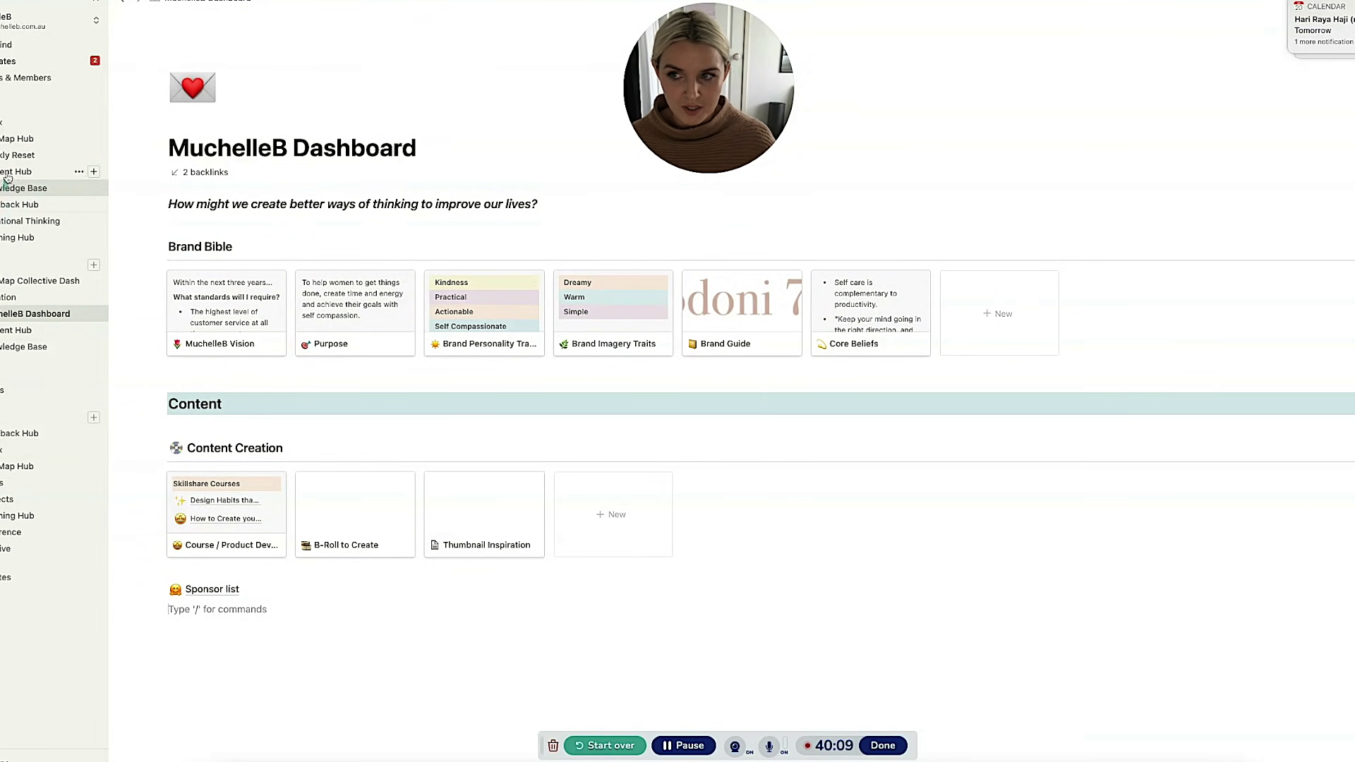
left_click(7, 173)
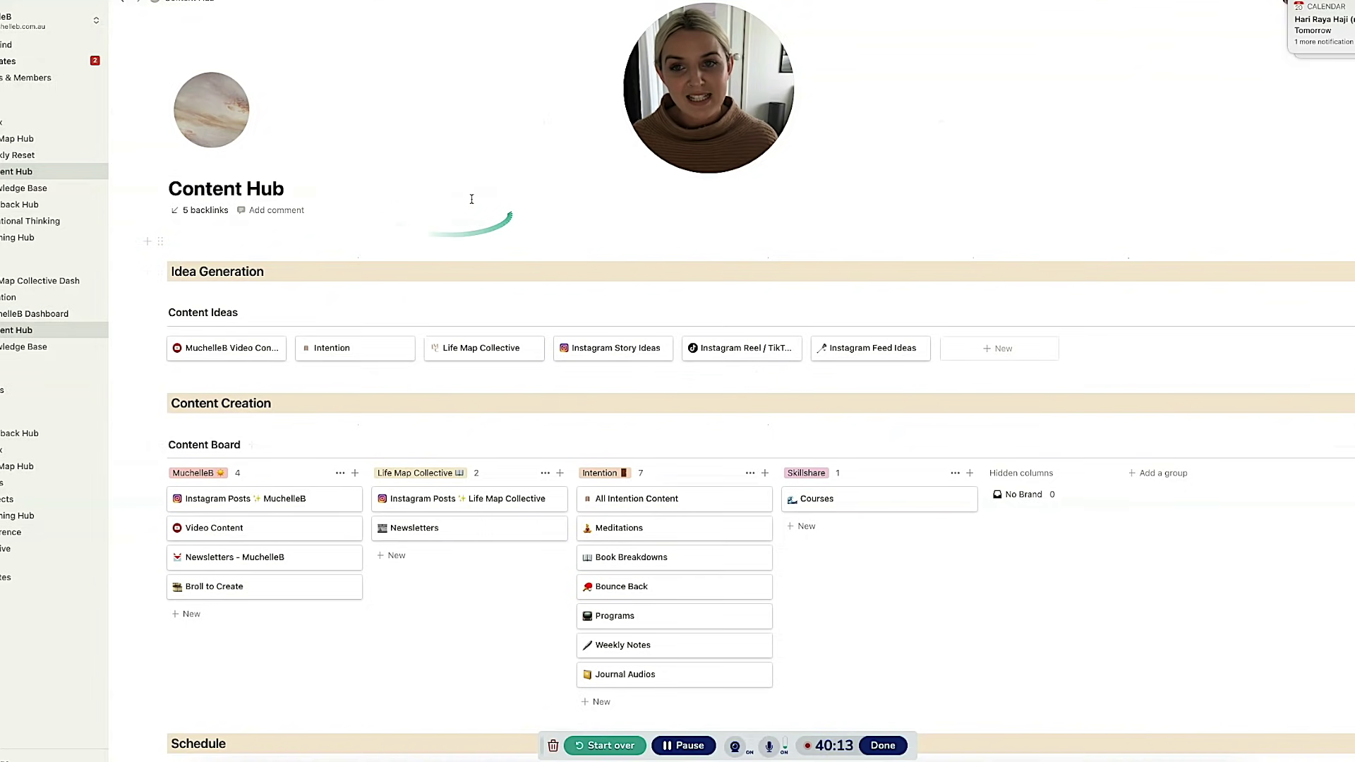
Step: Scroll past Idea Generation and Content Creation to the July 2021 Content Schedule calendar
scroll(573, 254, "down", 15)
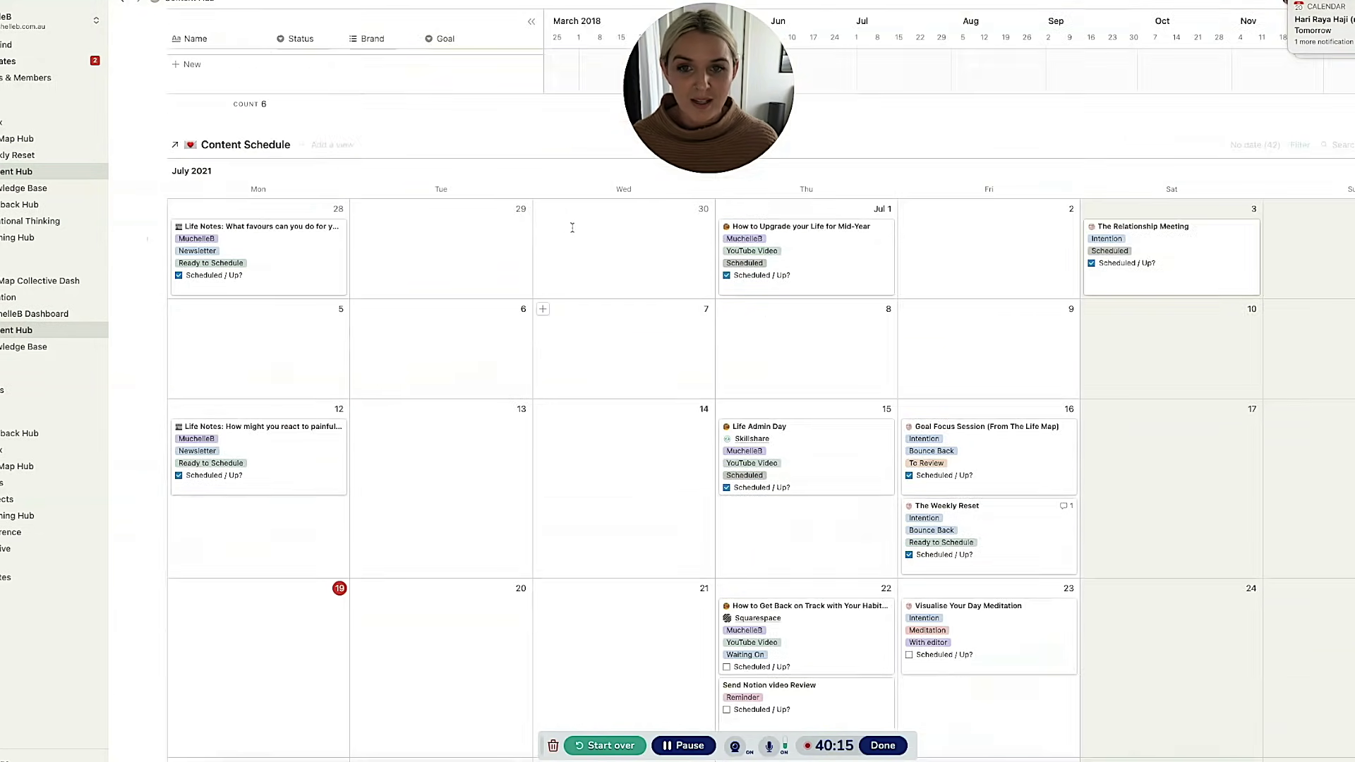